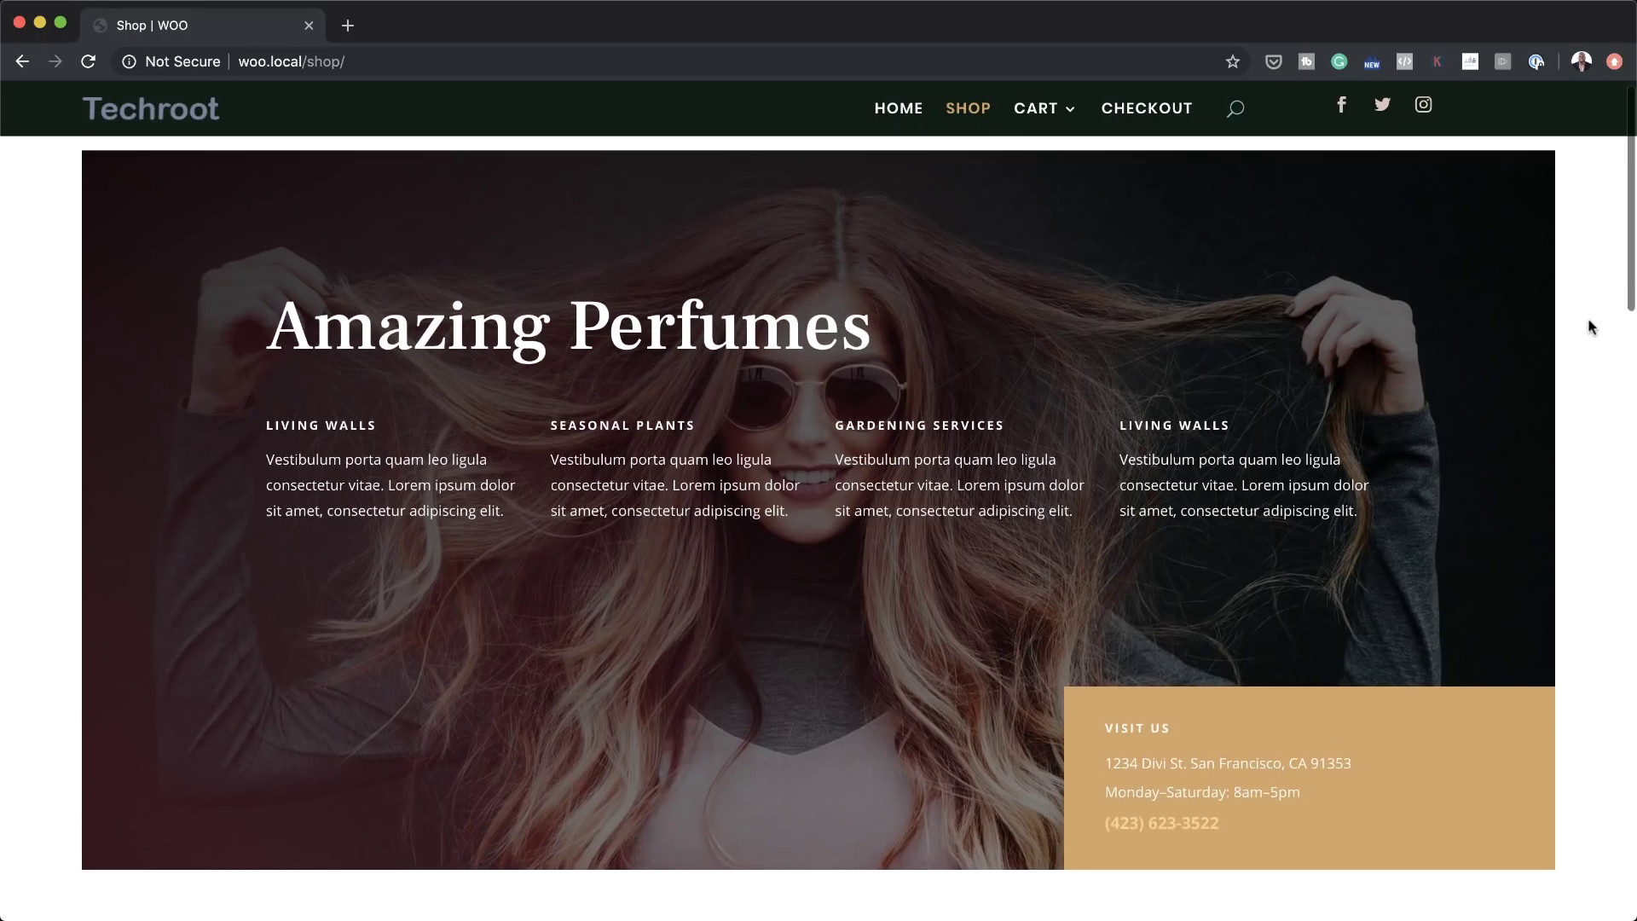
# Step: Scroll the shop page, then snap Chrome to the left half and narrow it to mobile width
pyautogui.scroll(-10, 1590, 327)
pyautogui.scroll(-9, 1590, 326)
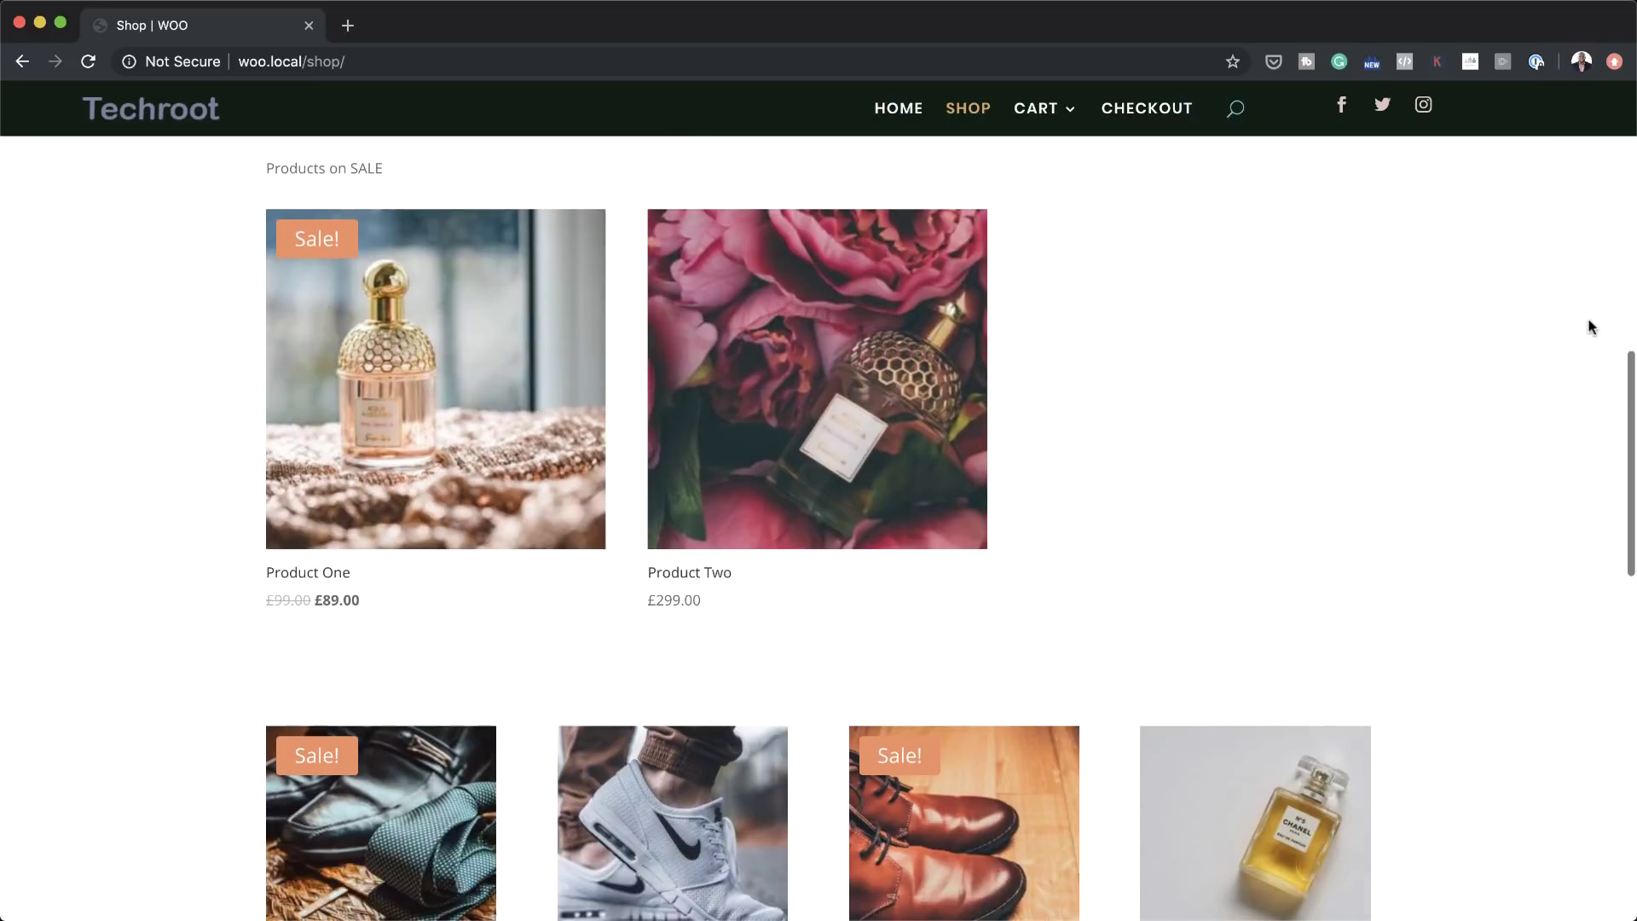
pyautogui.scroll(-5, 1590, 326)
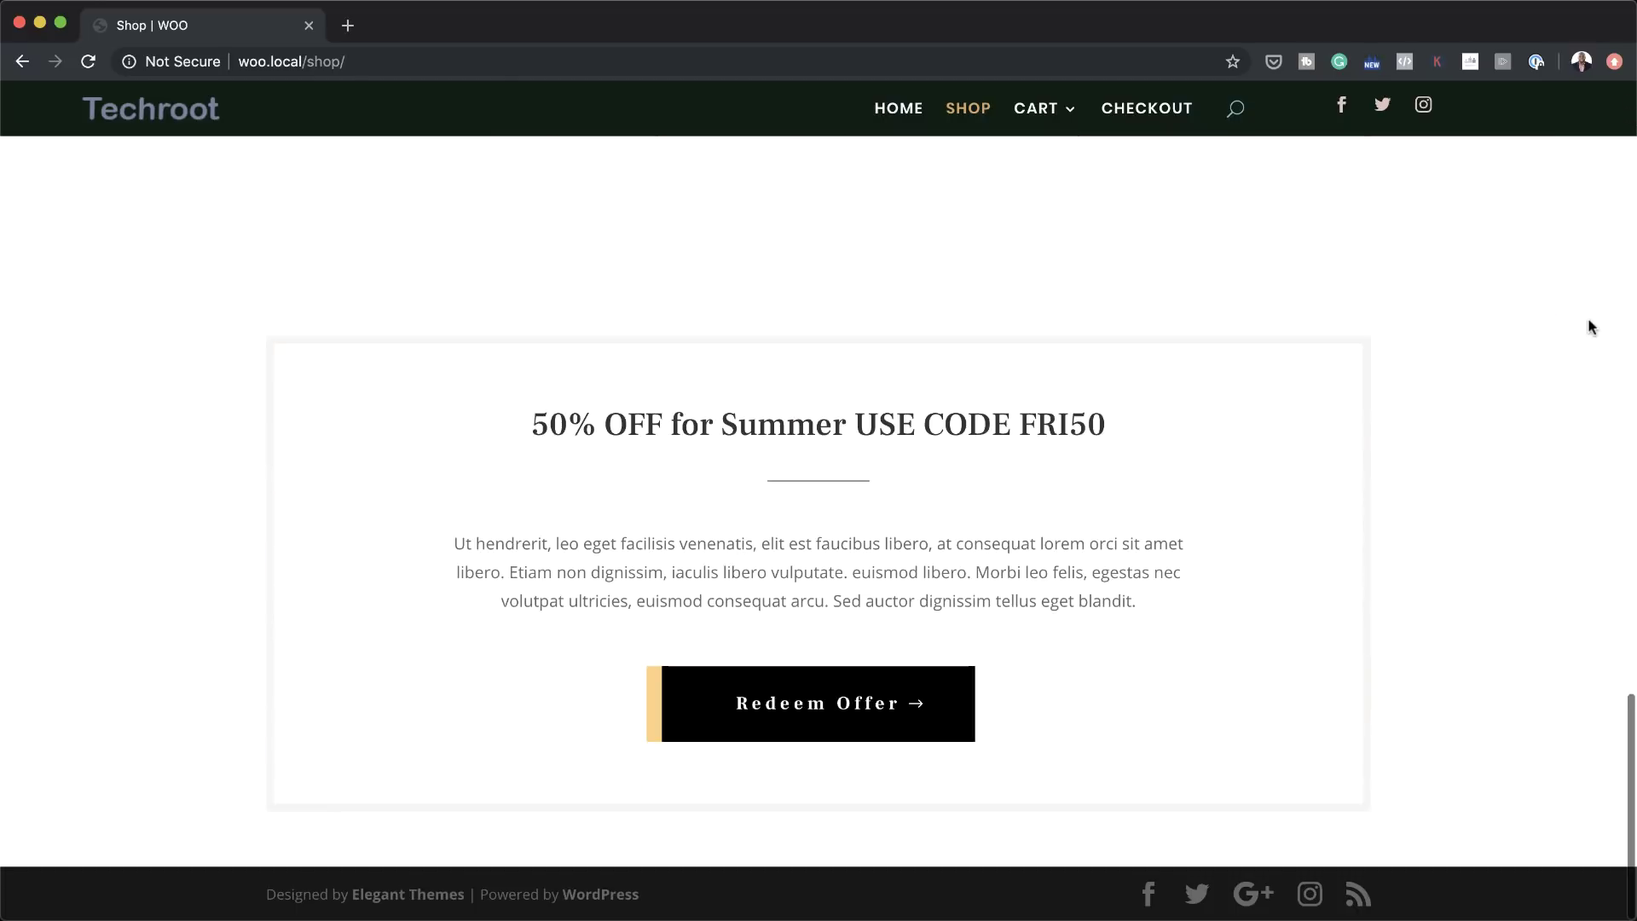
pyautogui.scroll(20, 1590, 326)
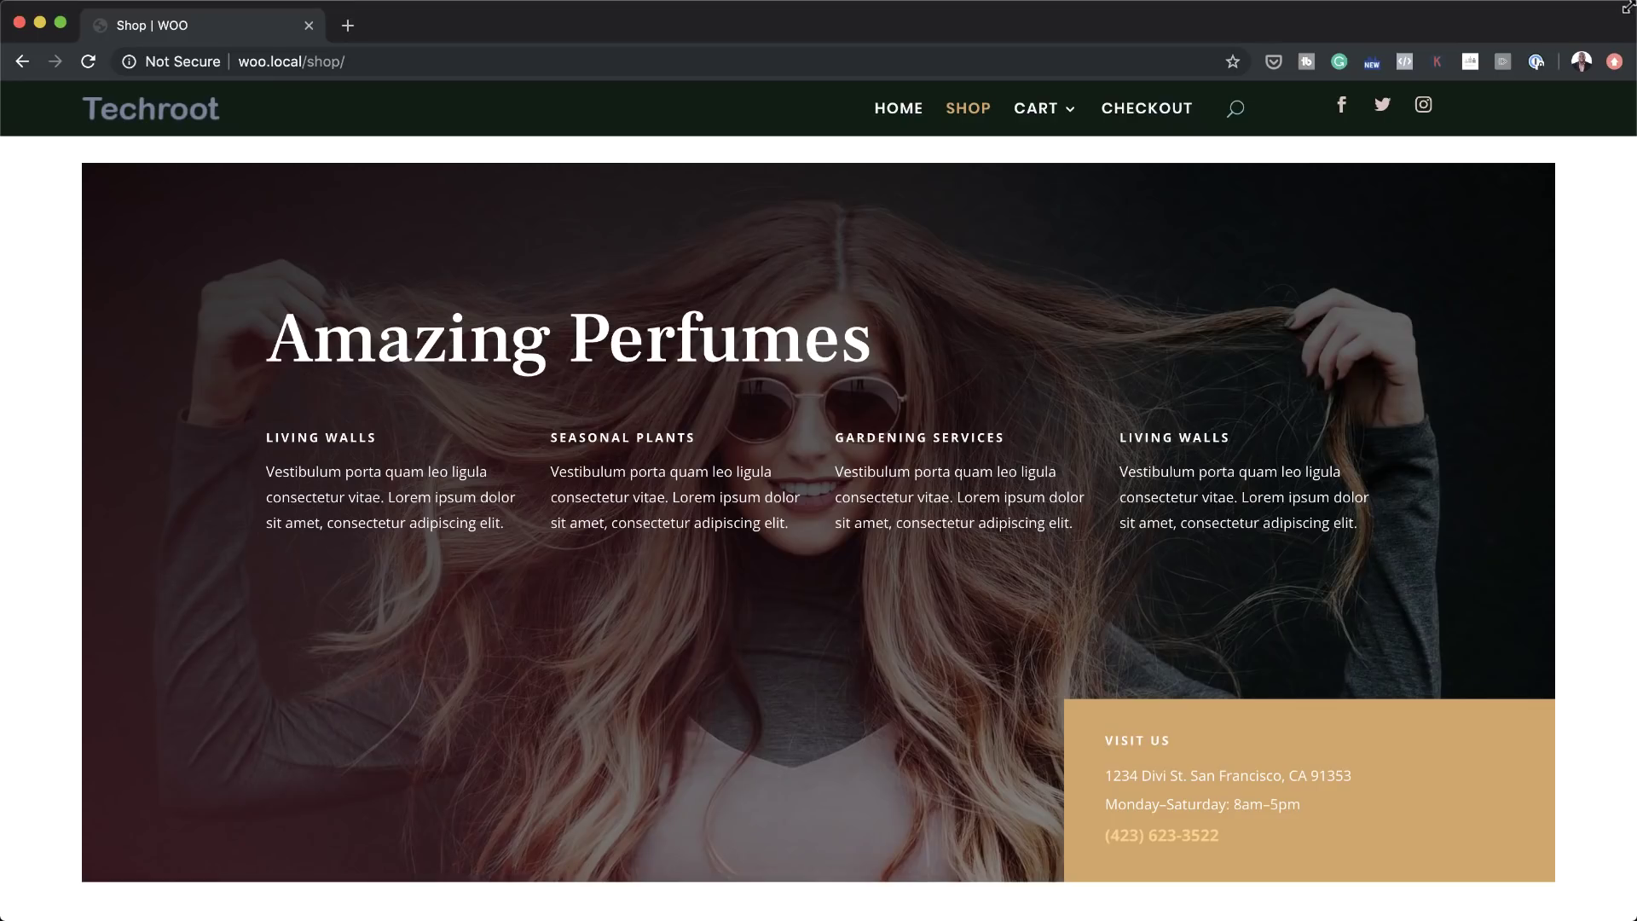
pyautogui.hotkey('ctrl', 'alt', 'Left')
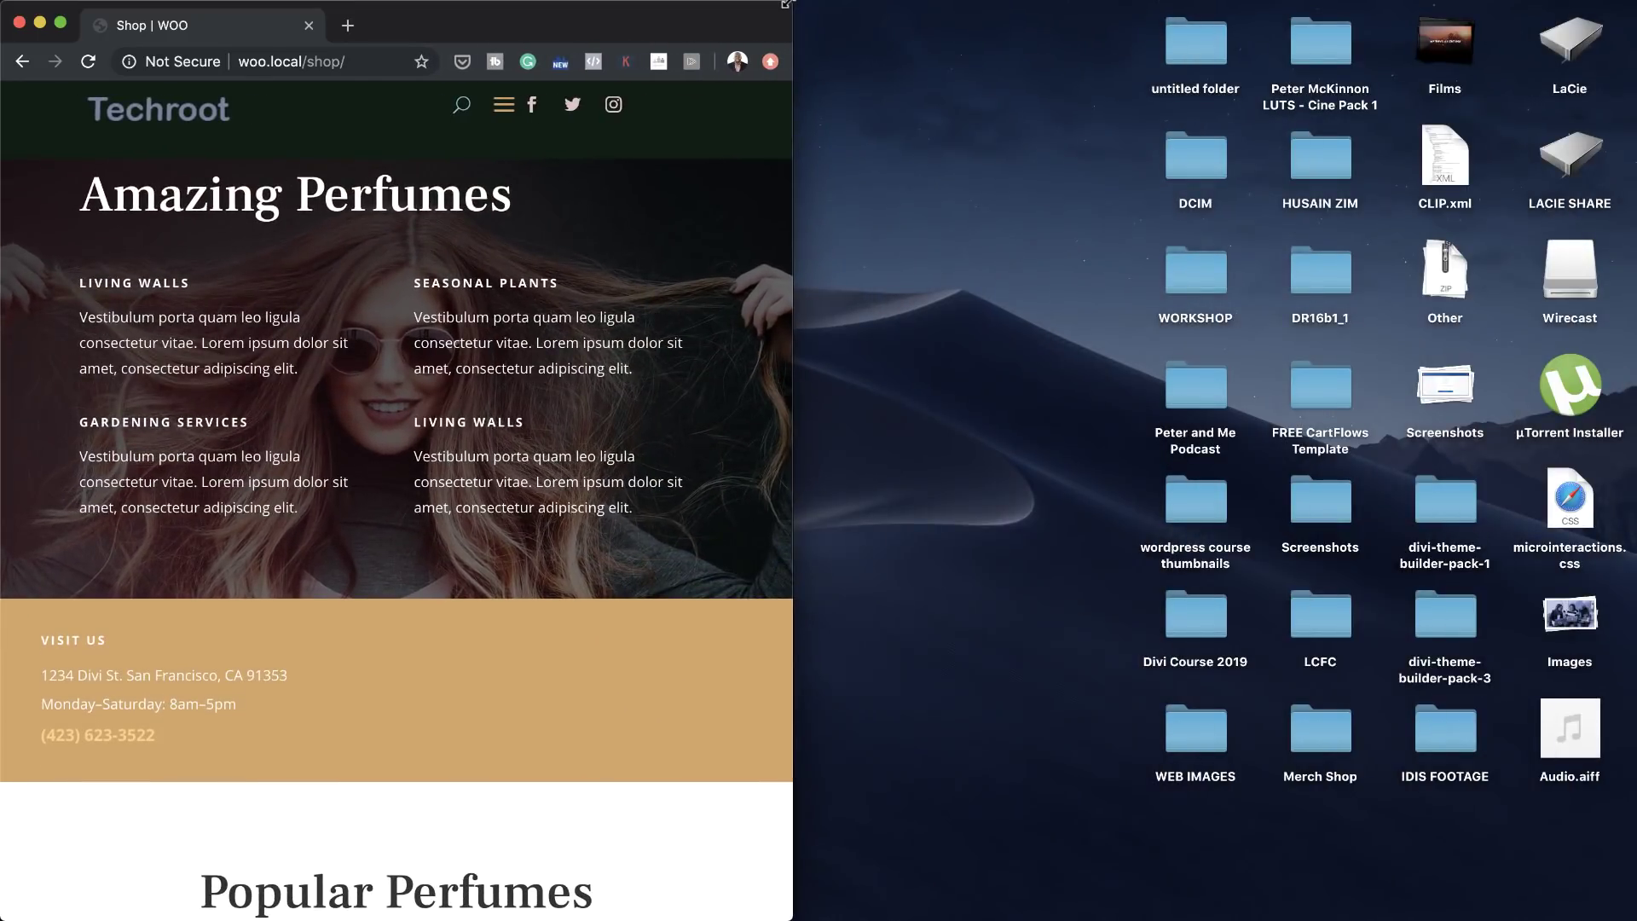
pyautogui.moveTo(785, 4); pyautogui.dragTo(895, 4)
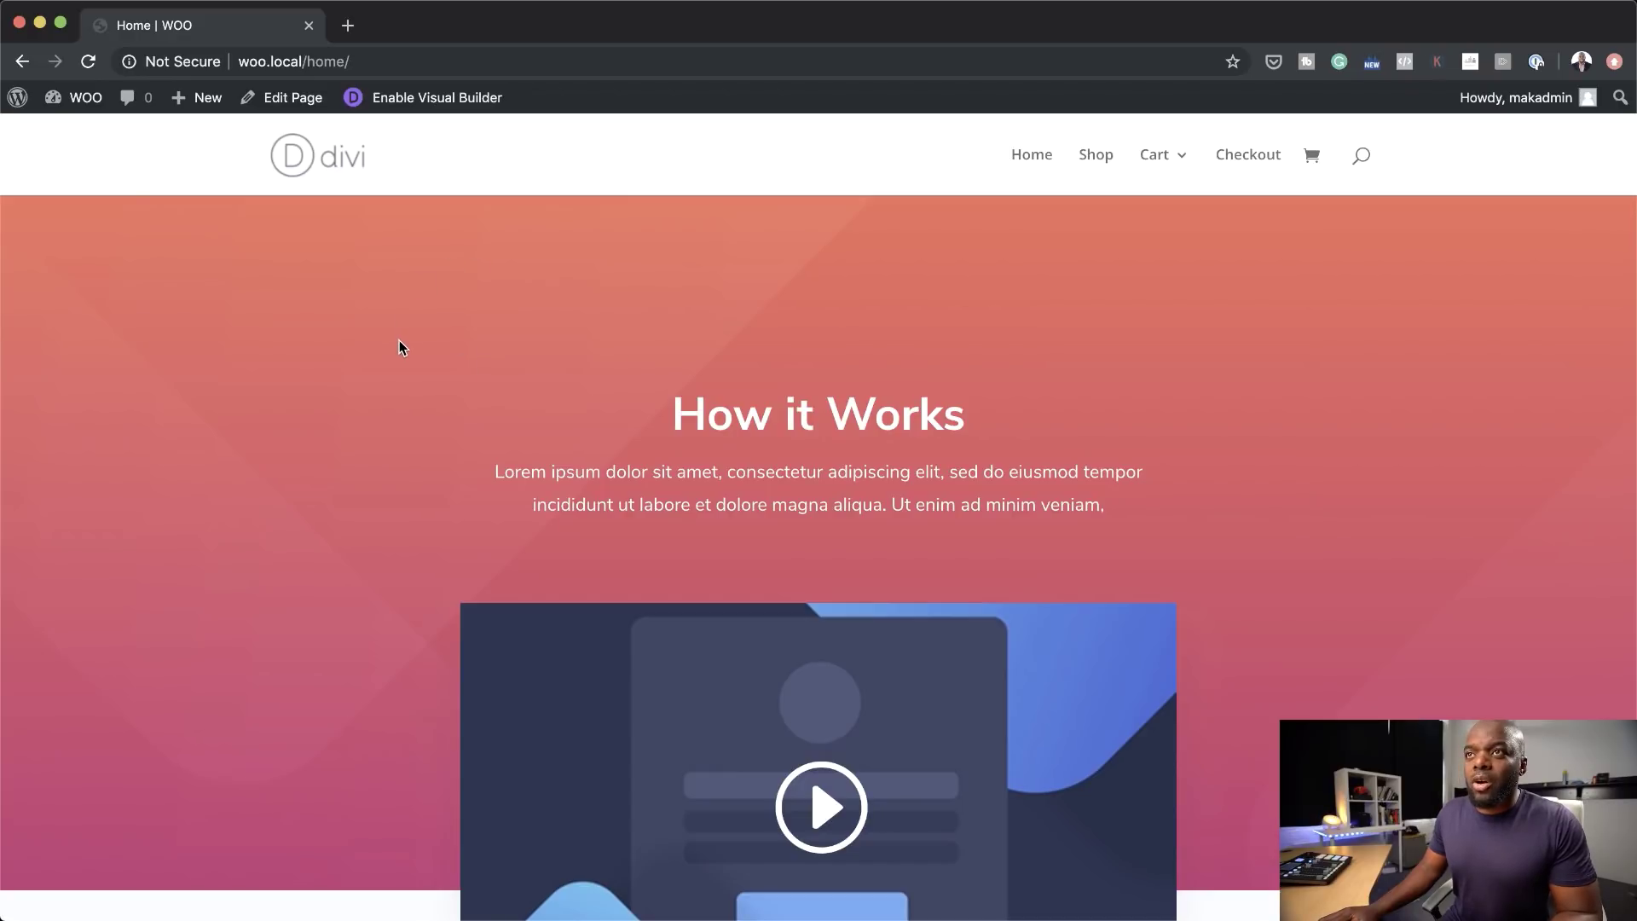
# Step: Scroll the default home page, then reach the Dashboard through the site name in the admin bar
pyautogui.scroll(-15, 563, 365)
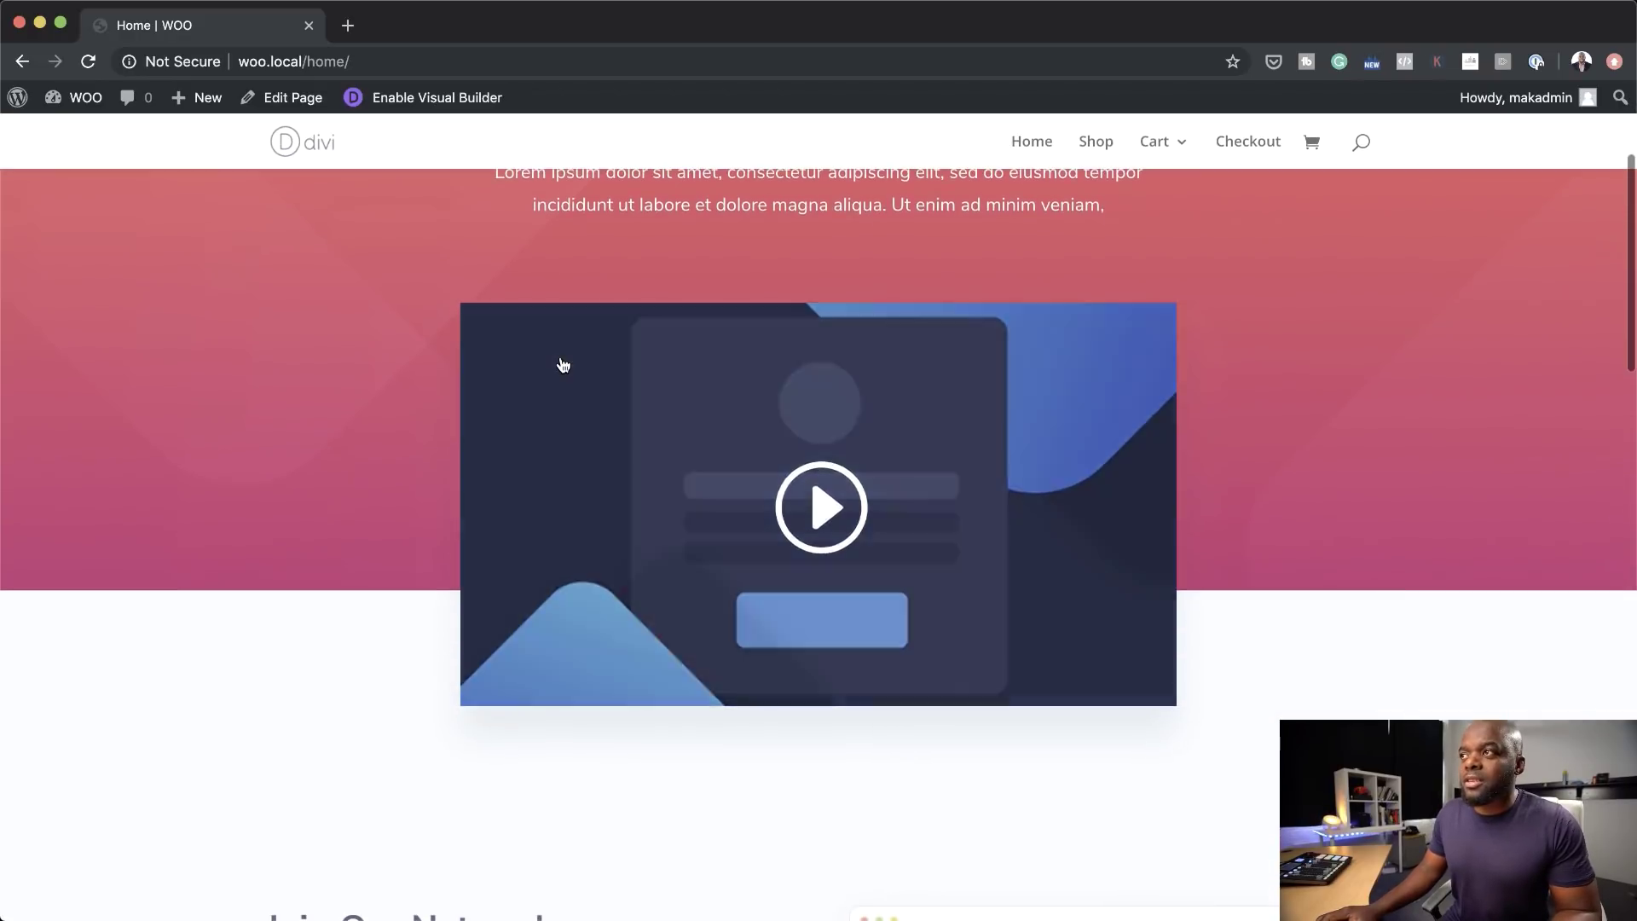
pyautogui.scroll(-5, 561, 363)
pyautogui.scroll(20, 560, 358)
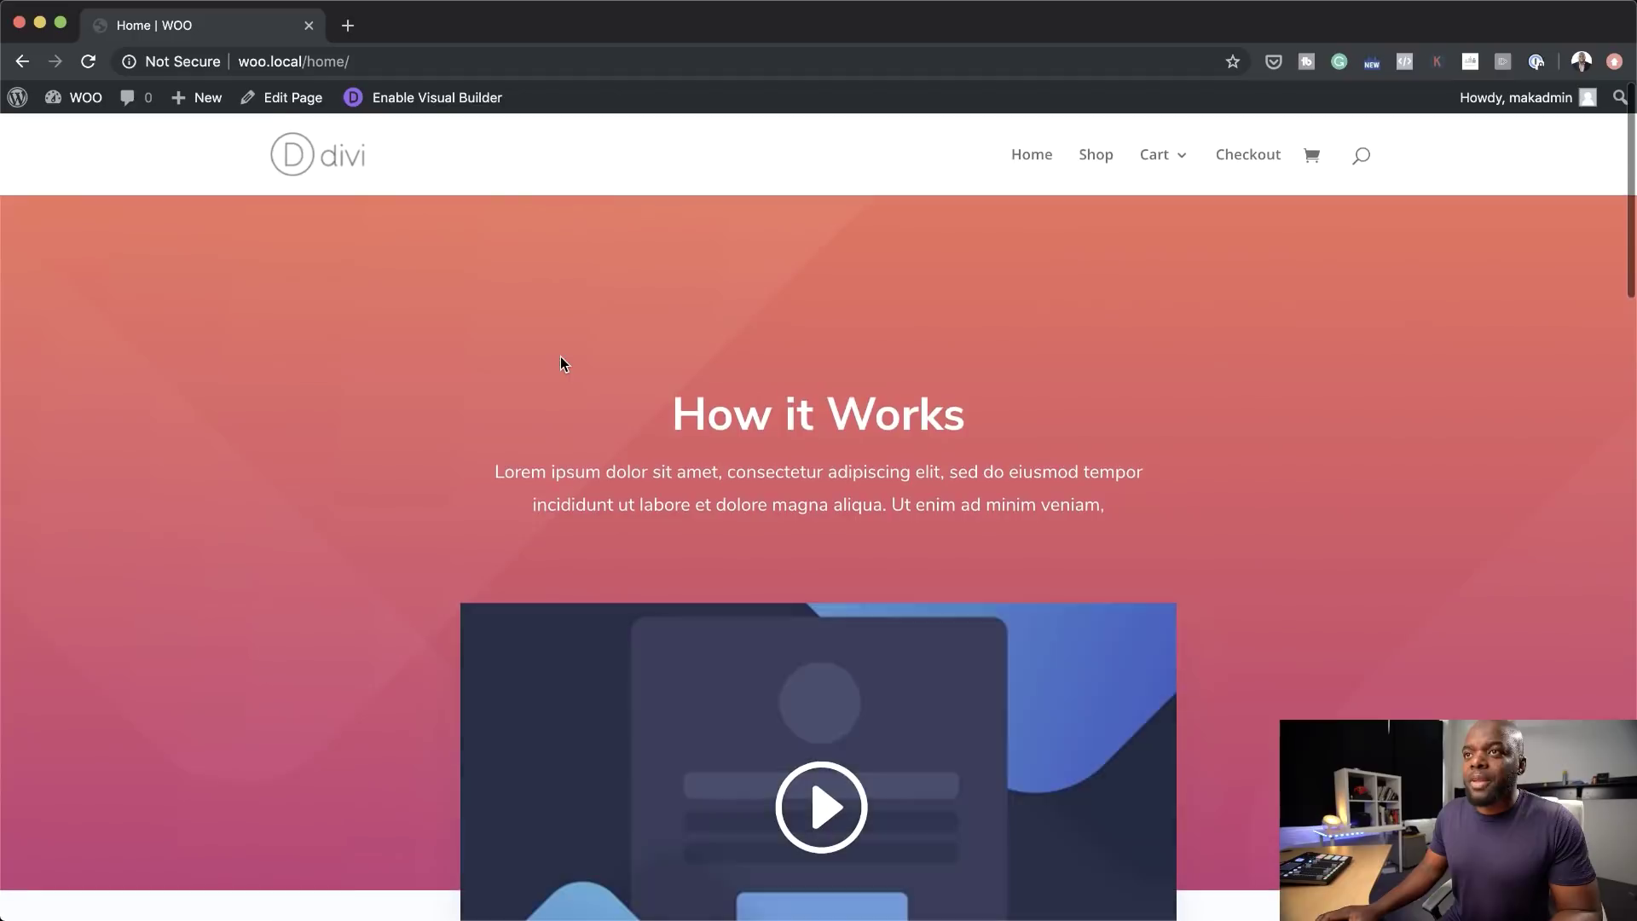
pyautogui.moveTo(85, 101)
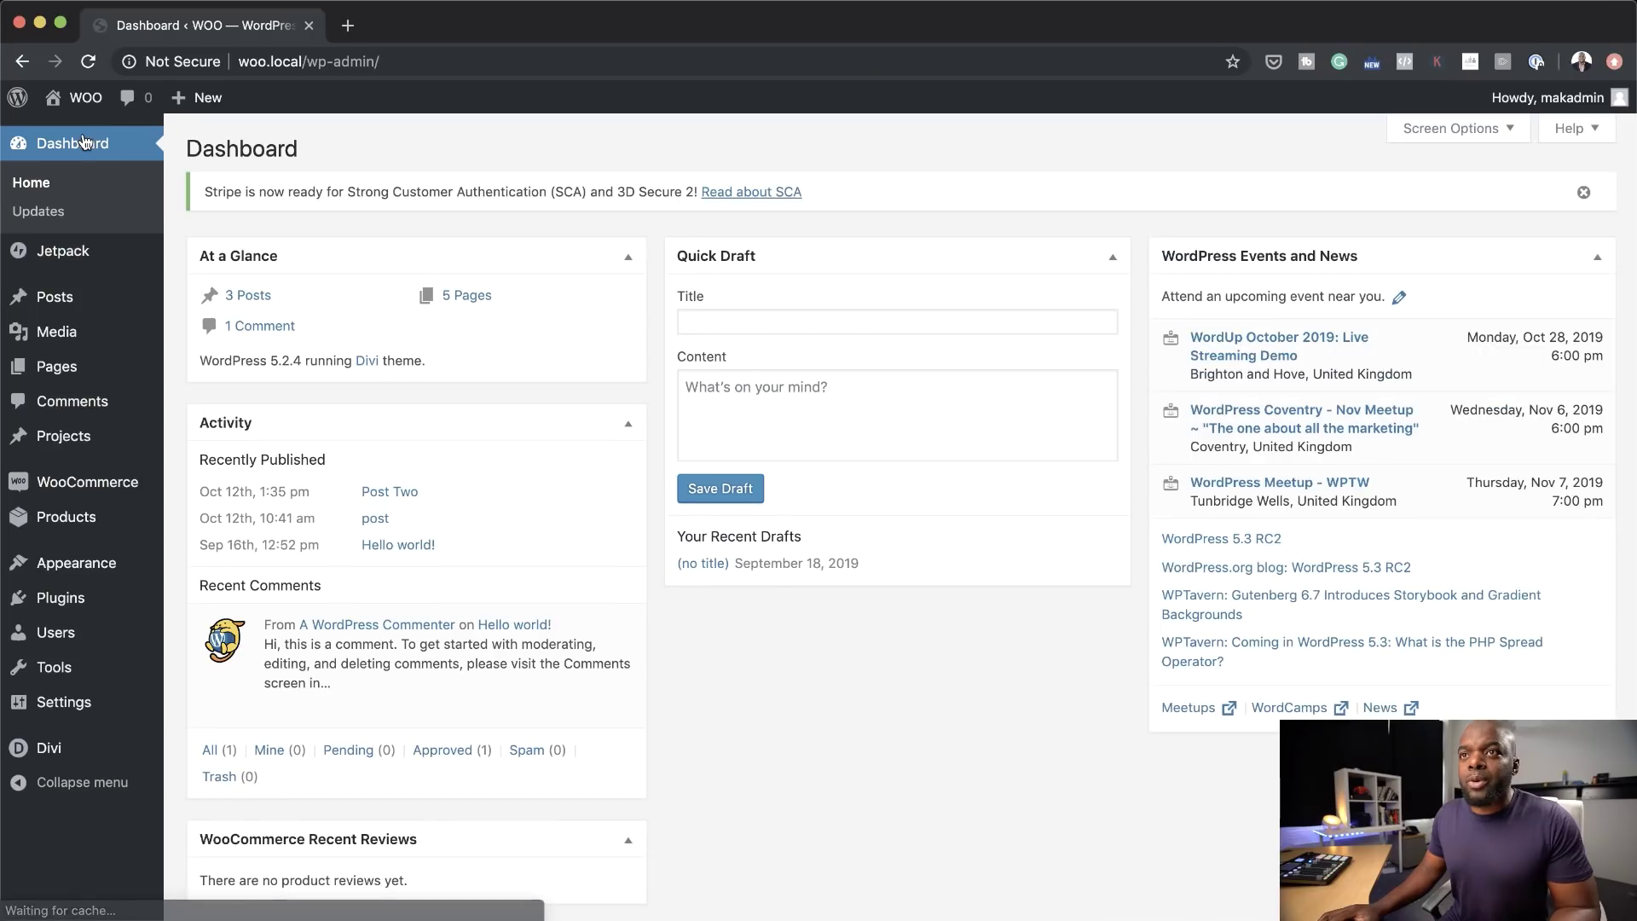
# Step: Open Divi Theme Builder and build a new Global Header for the Default Website Template
pyautogui.moveTo(53, 759)
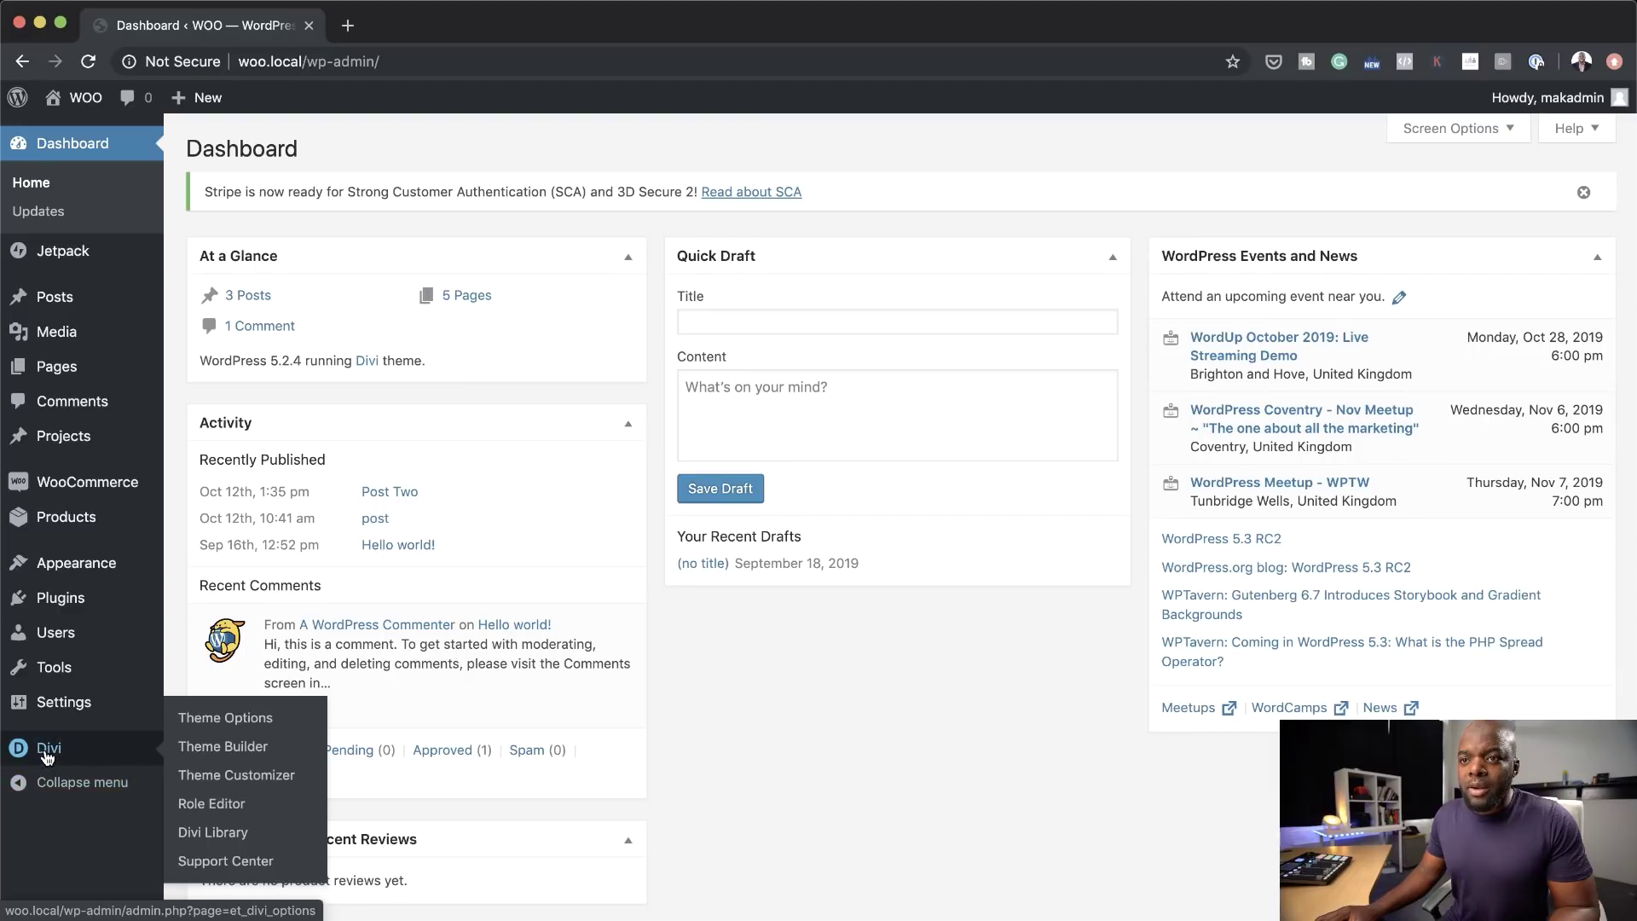
pyautogui.click(241, 749)
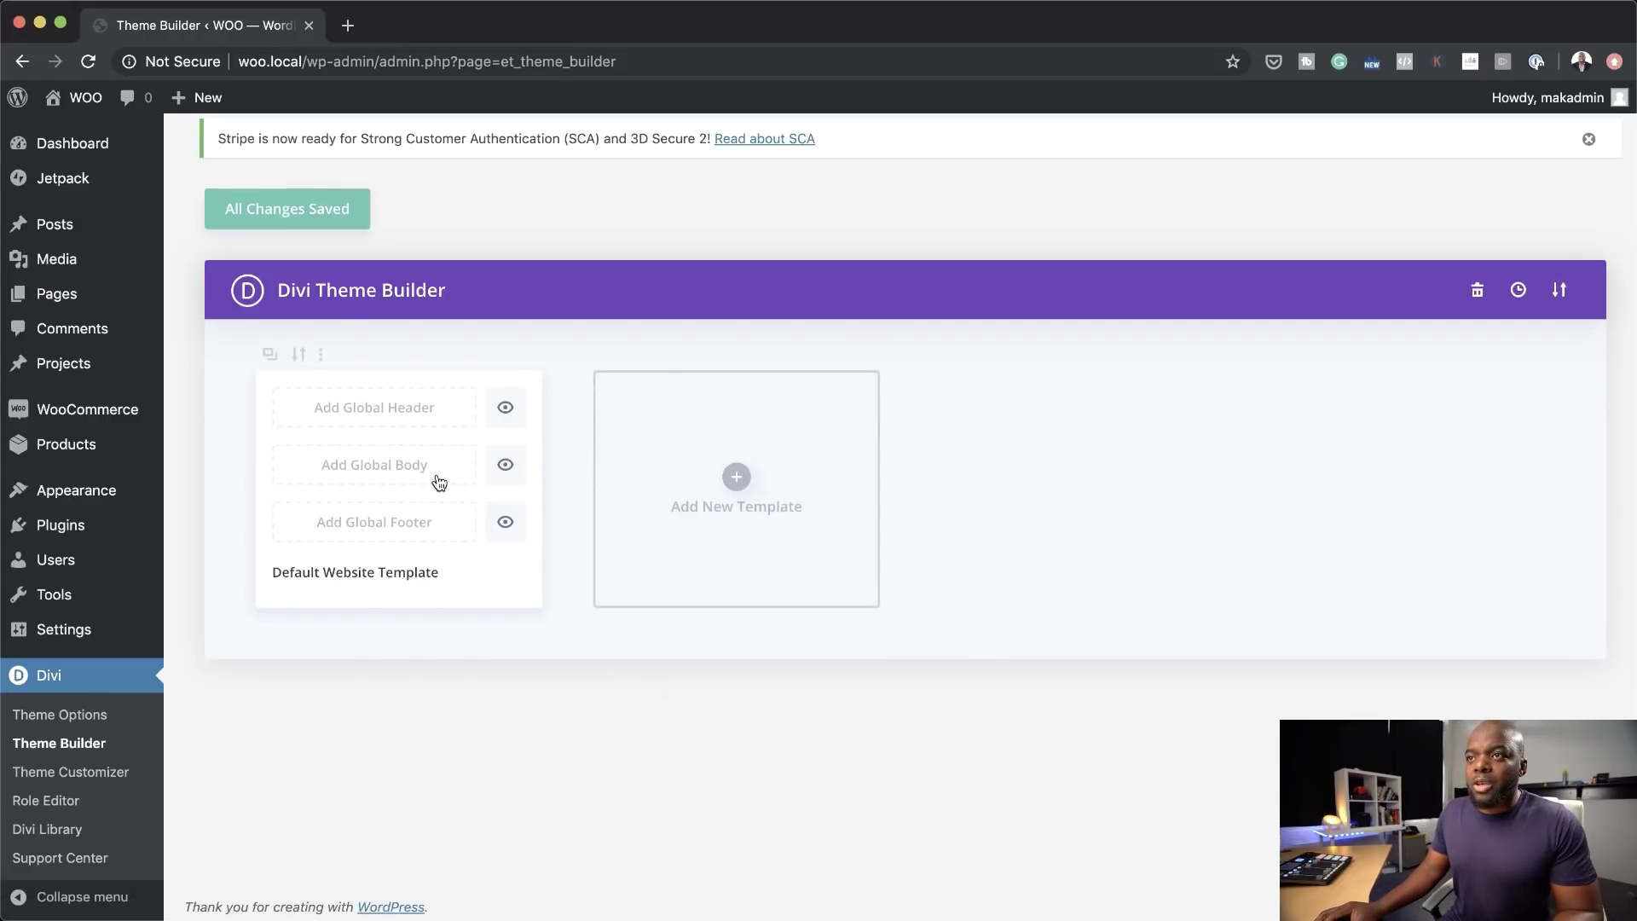
pyautogui.click(418, 415)
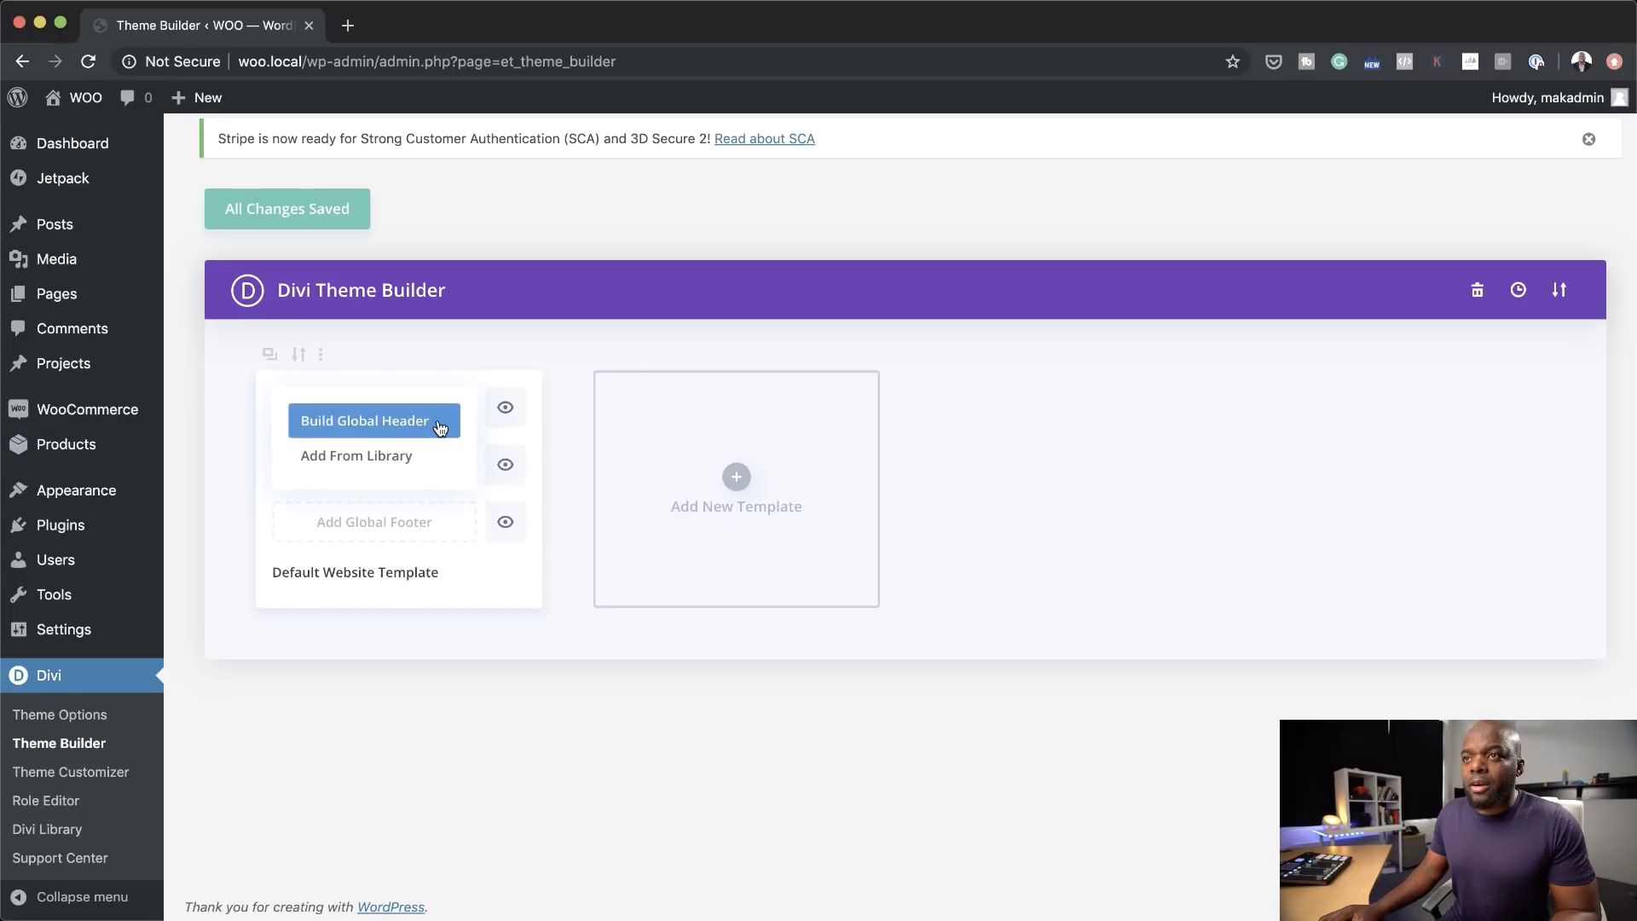
pyautogui.click(440, 424)
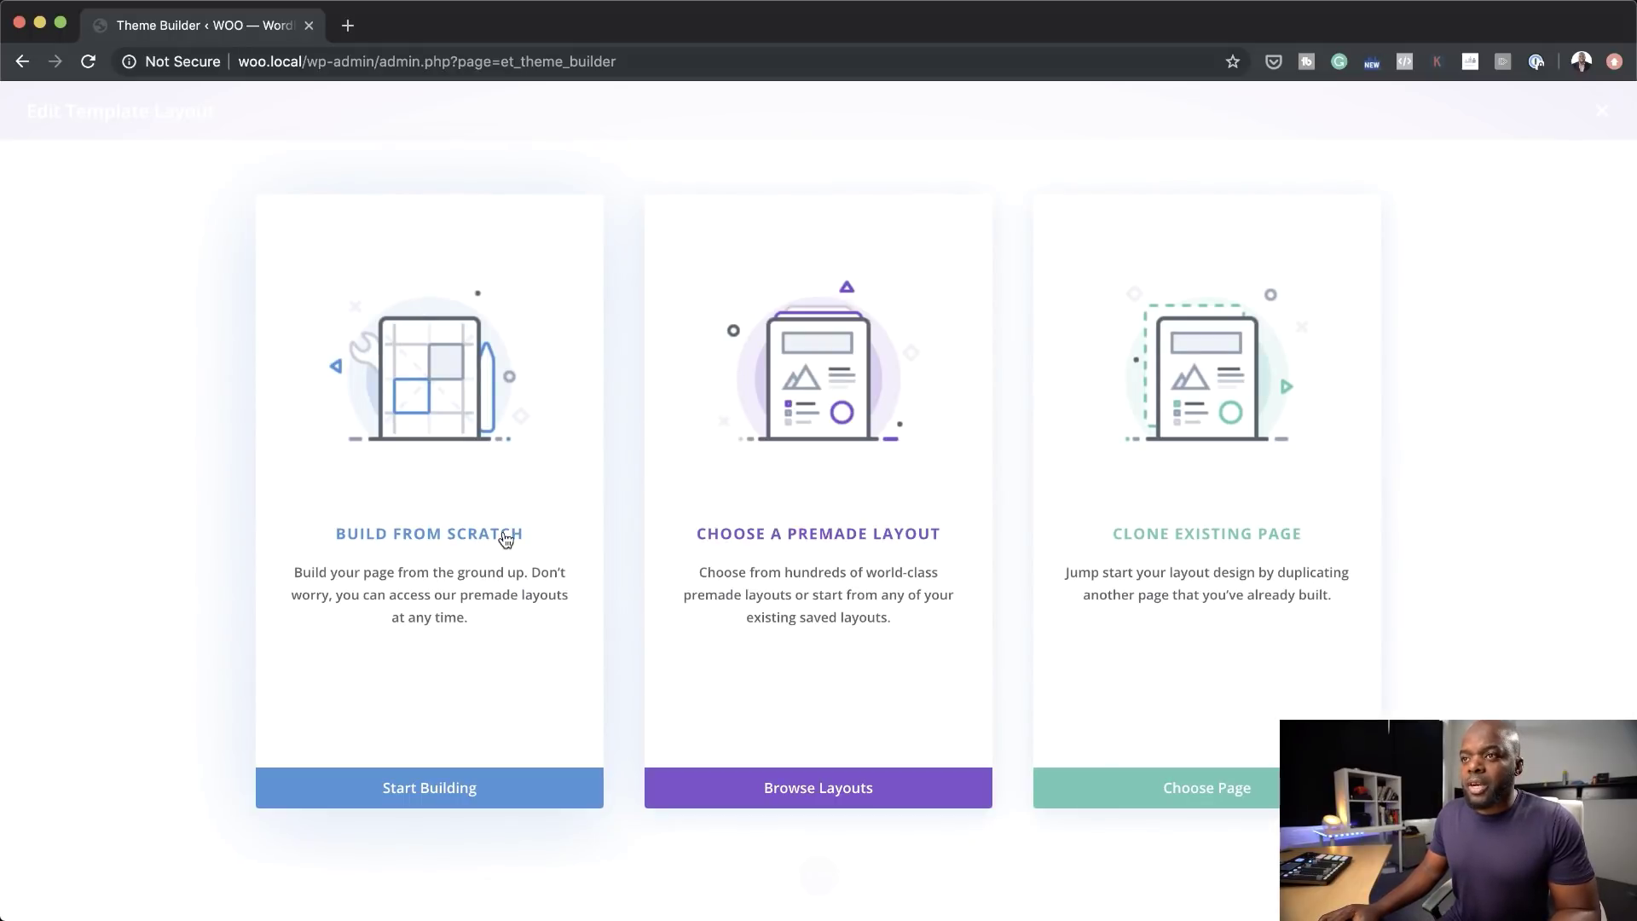
# Step: Start building from scratch with a 1/4-1/2-1/4 row, skip adding a module, and open Section Settings
pyautogui.click(506, 537)
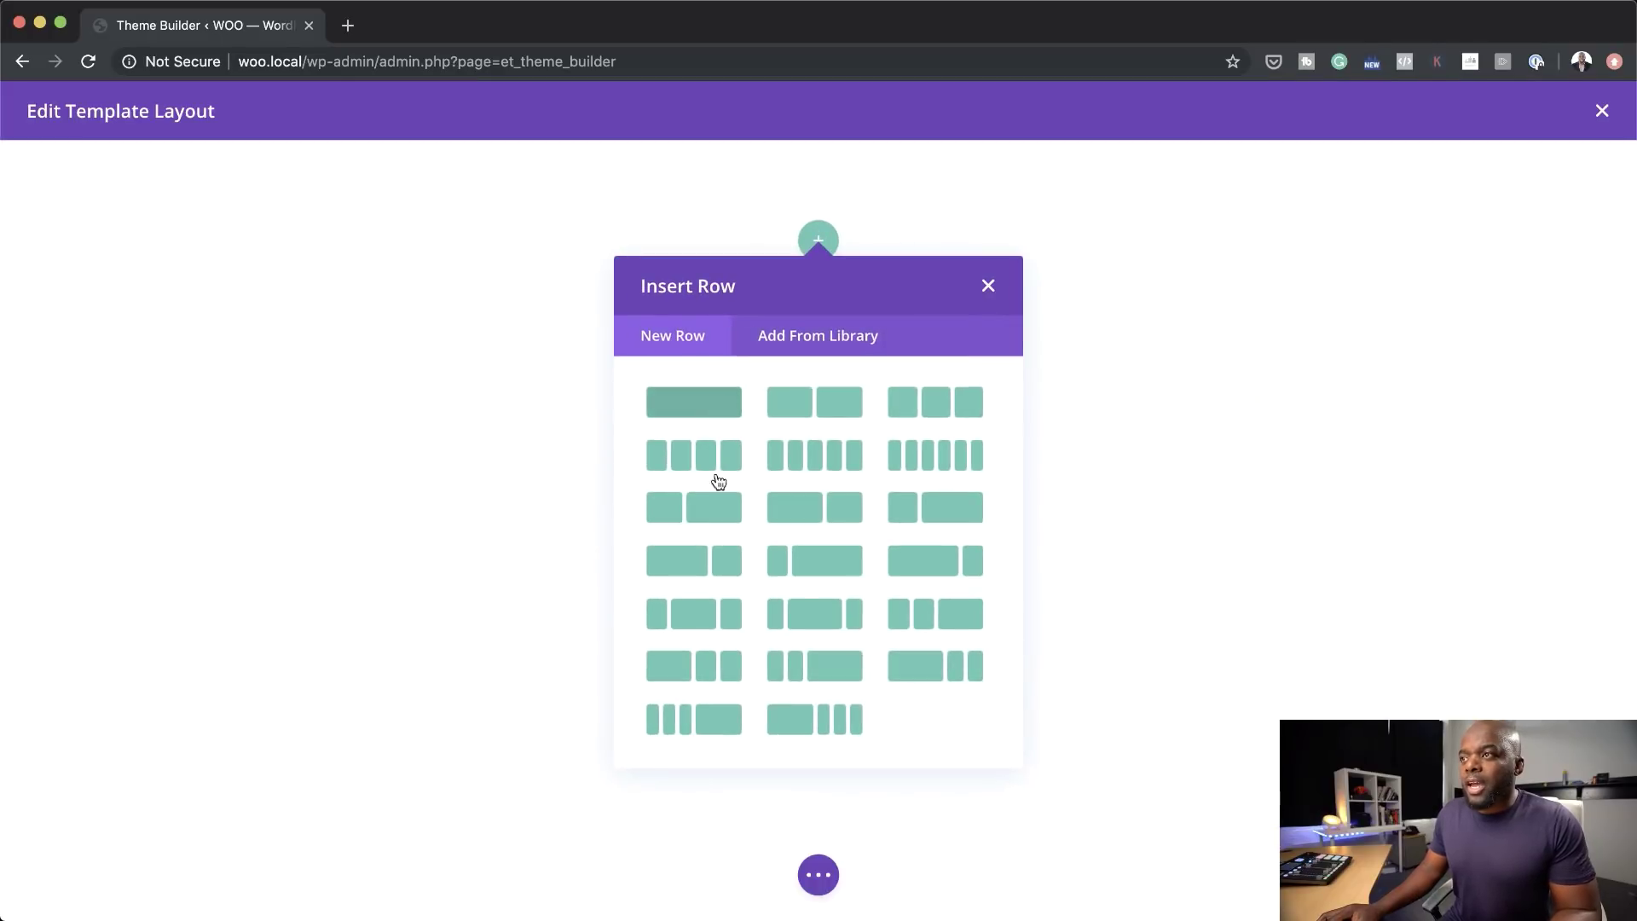
pyautogui.click(701, 620)
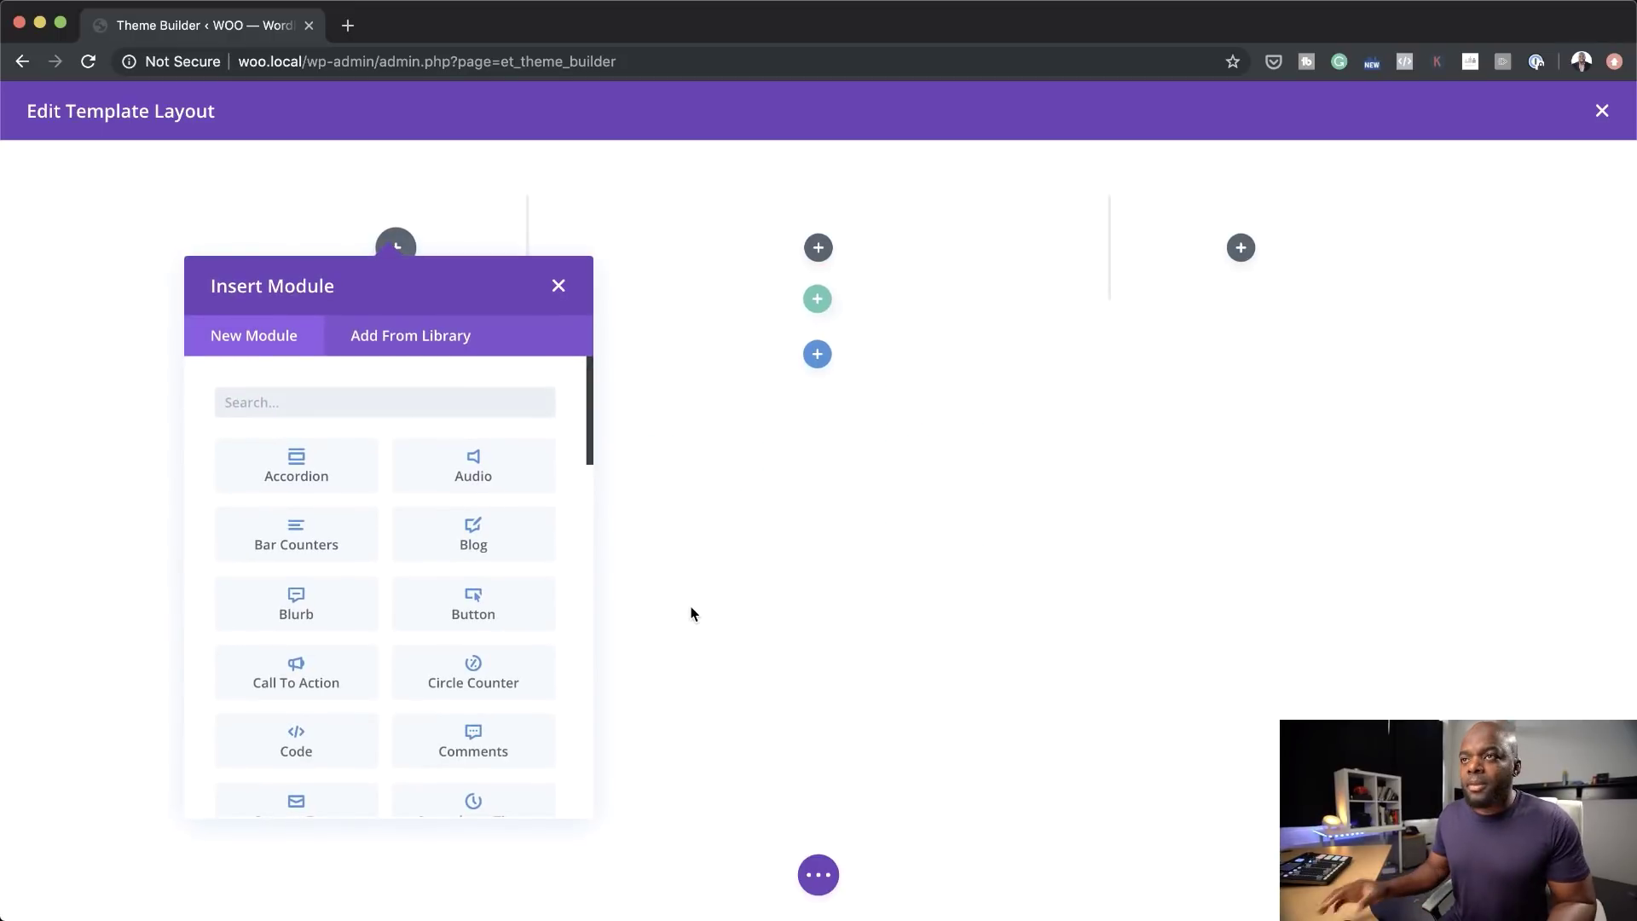
pyautogui.click(560, 289)
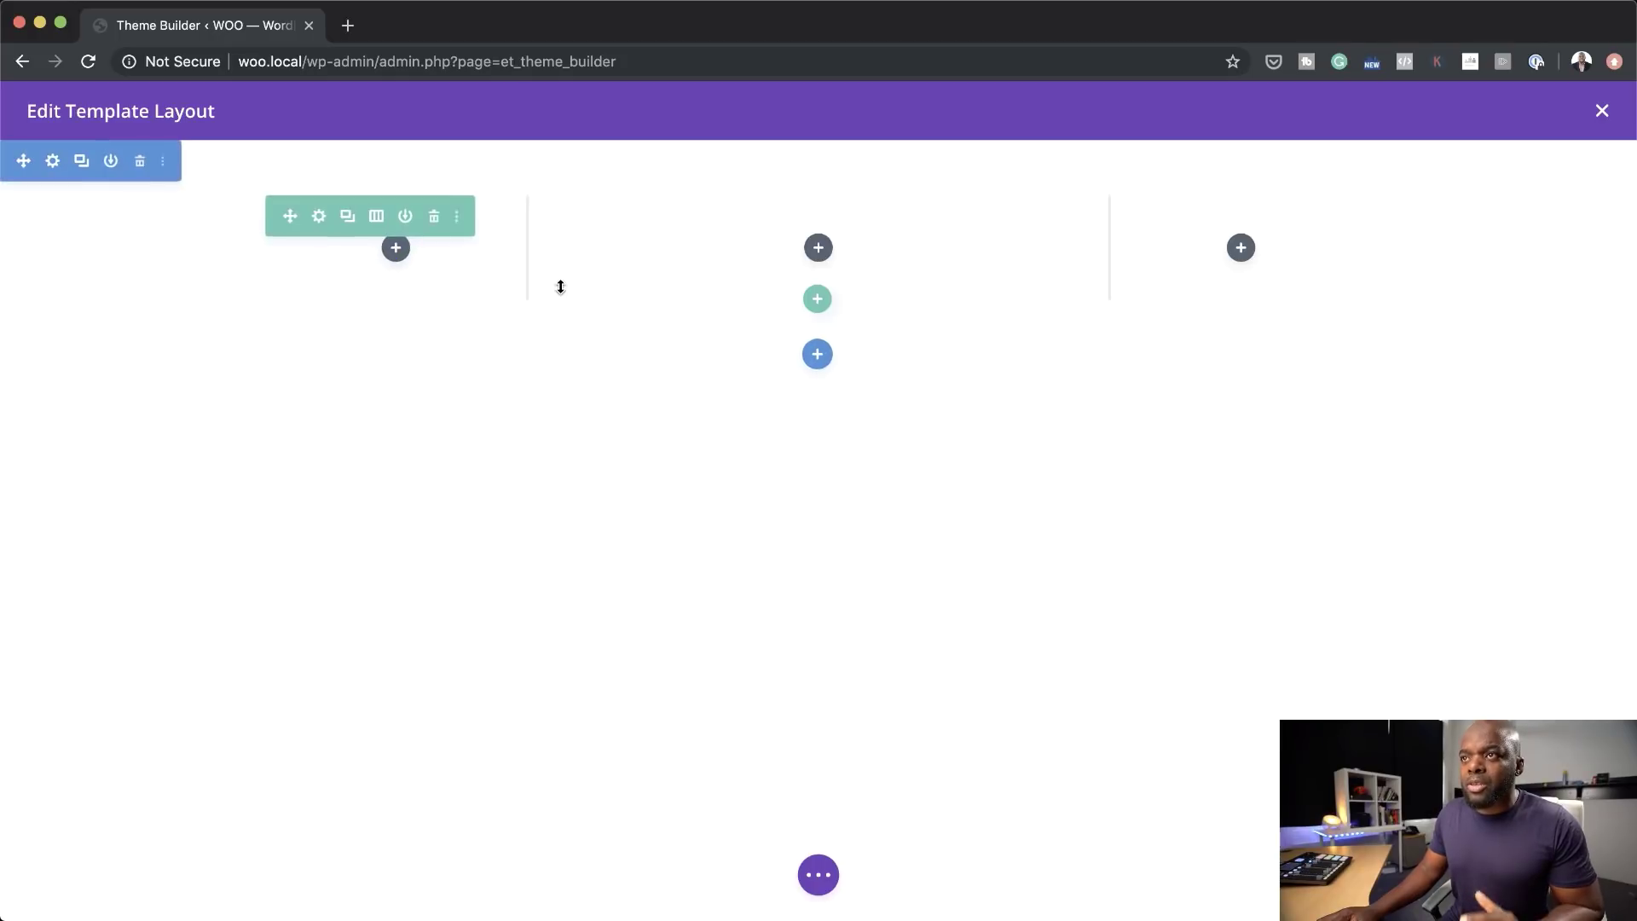
pyautogui.click(53, 162)
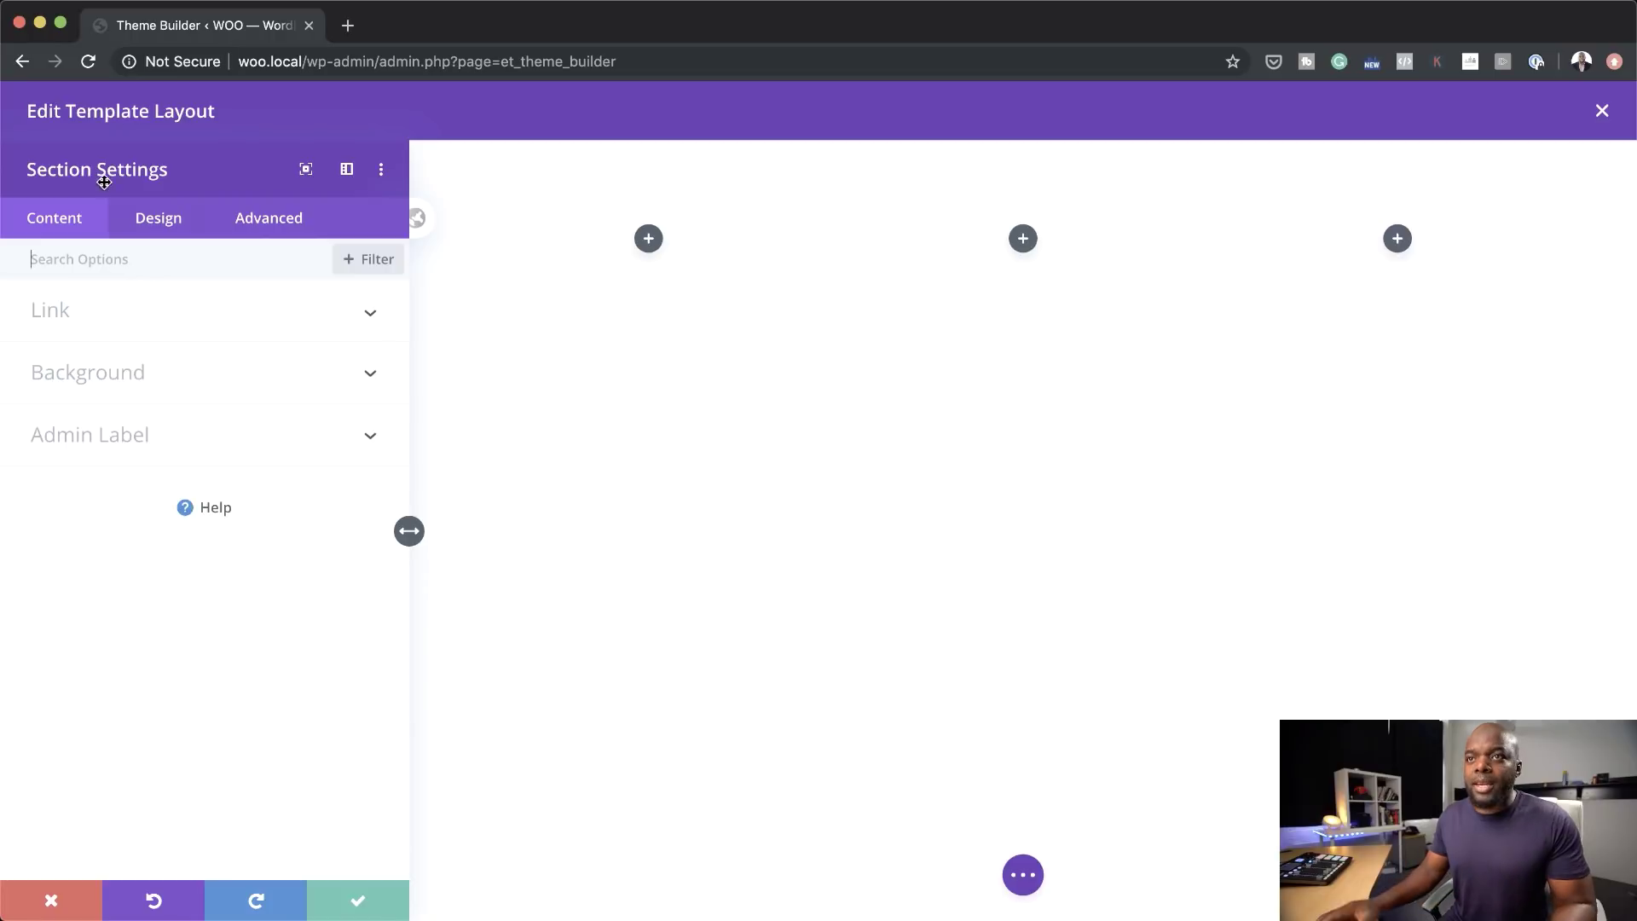
# Step: Set the section background to the dark green swatch and linked top/bottom padding to 0px, then save
pyautogui.click(128, 377)
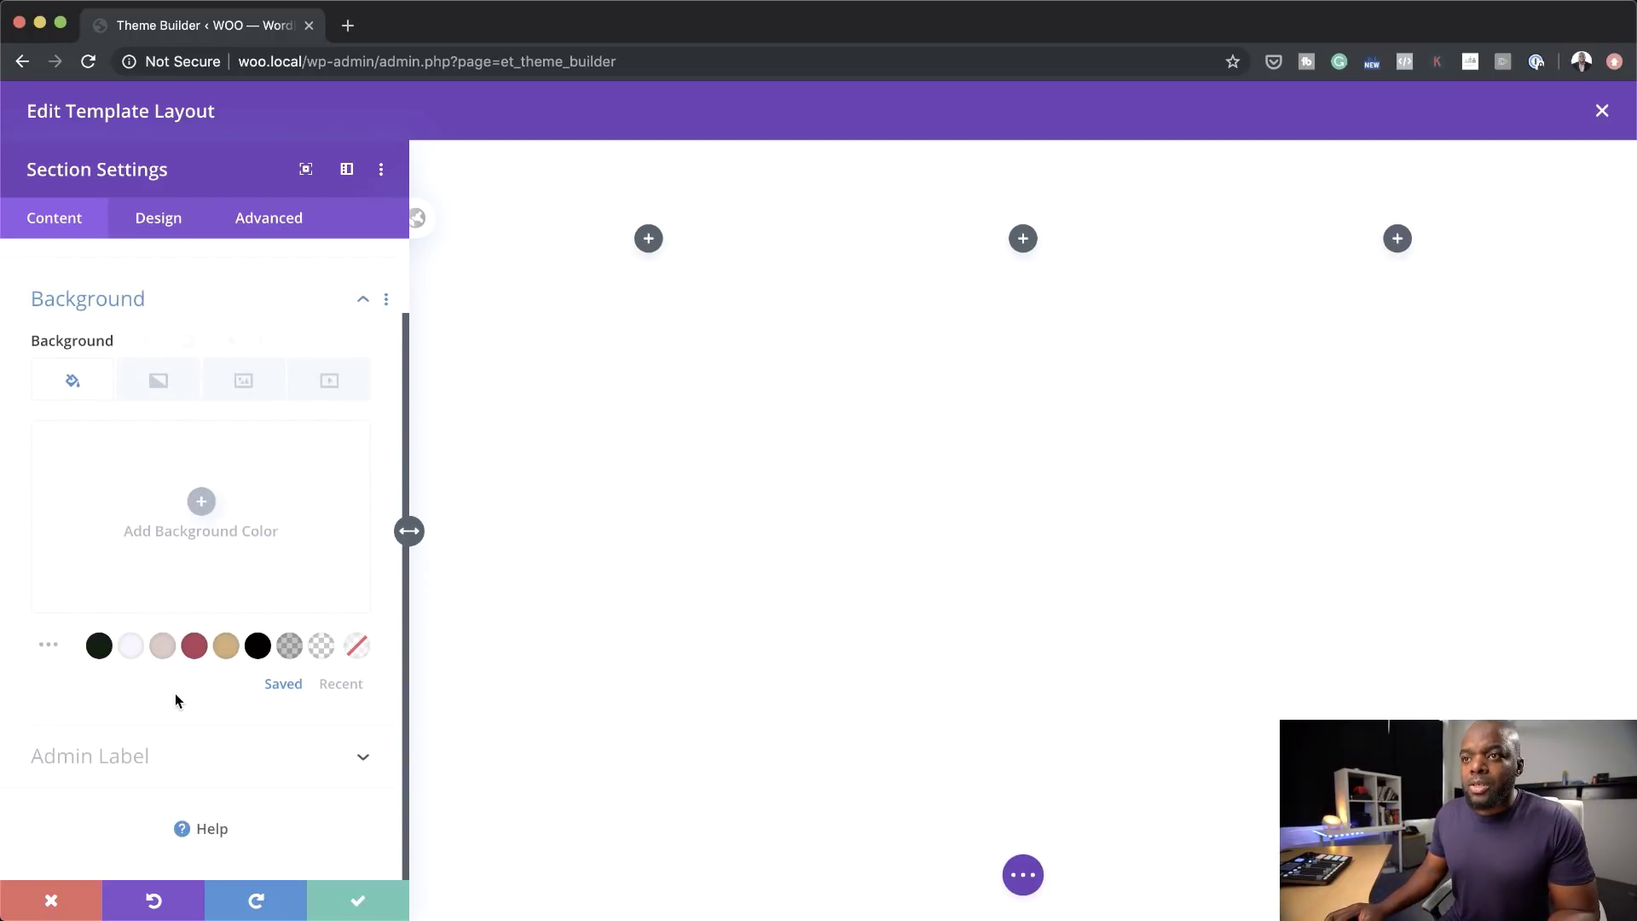
pyautogui.click(99, 645)
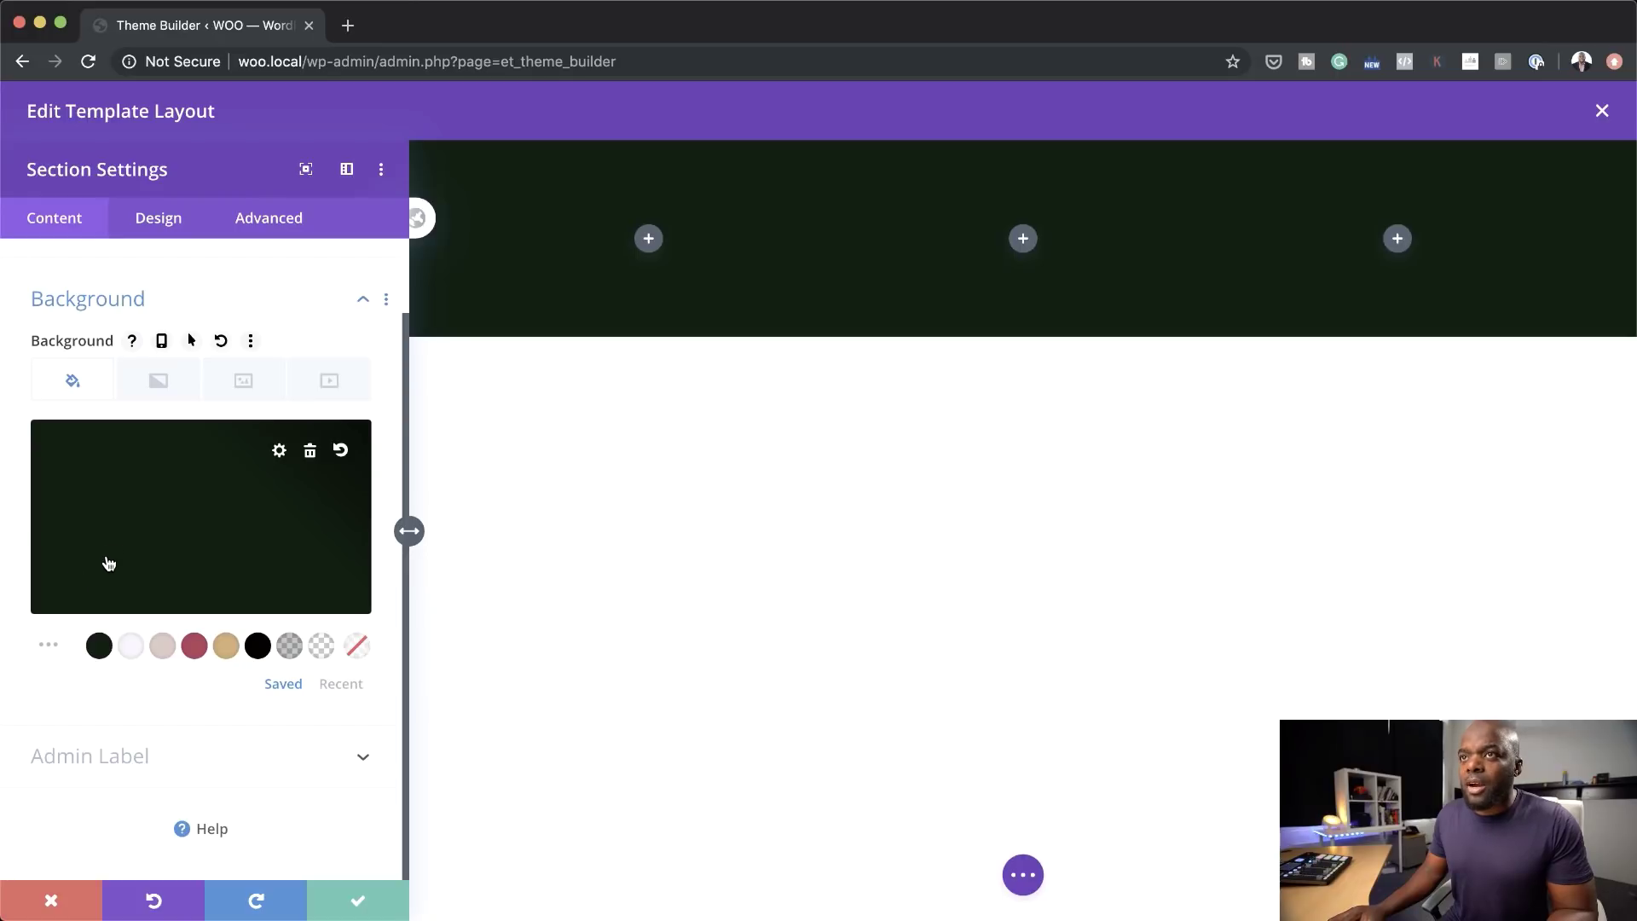
pyautogui.click(173, 223)
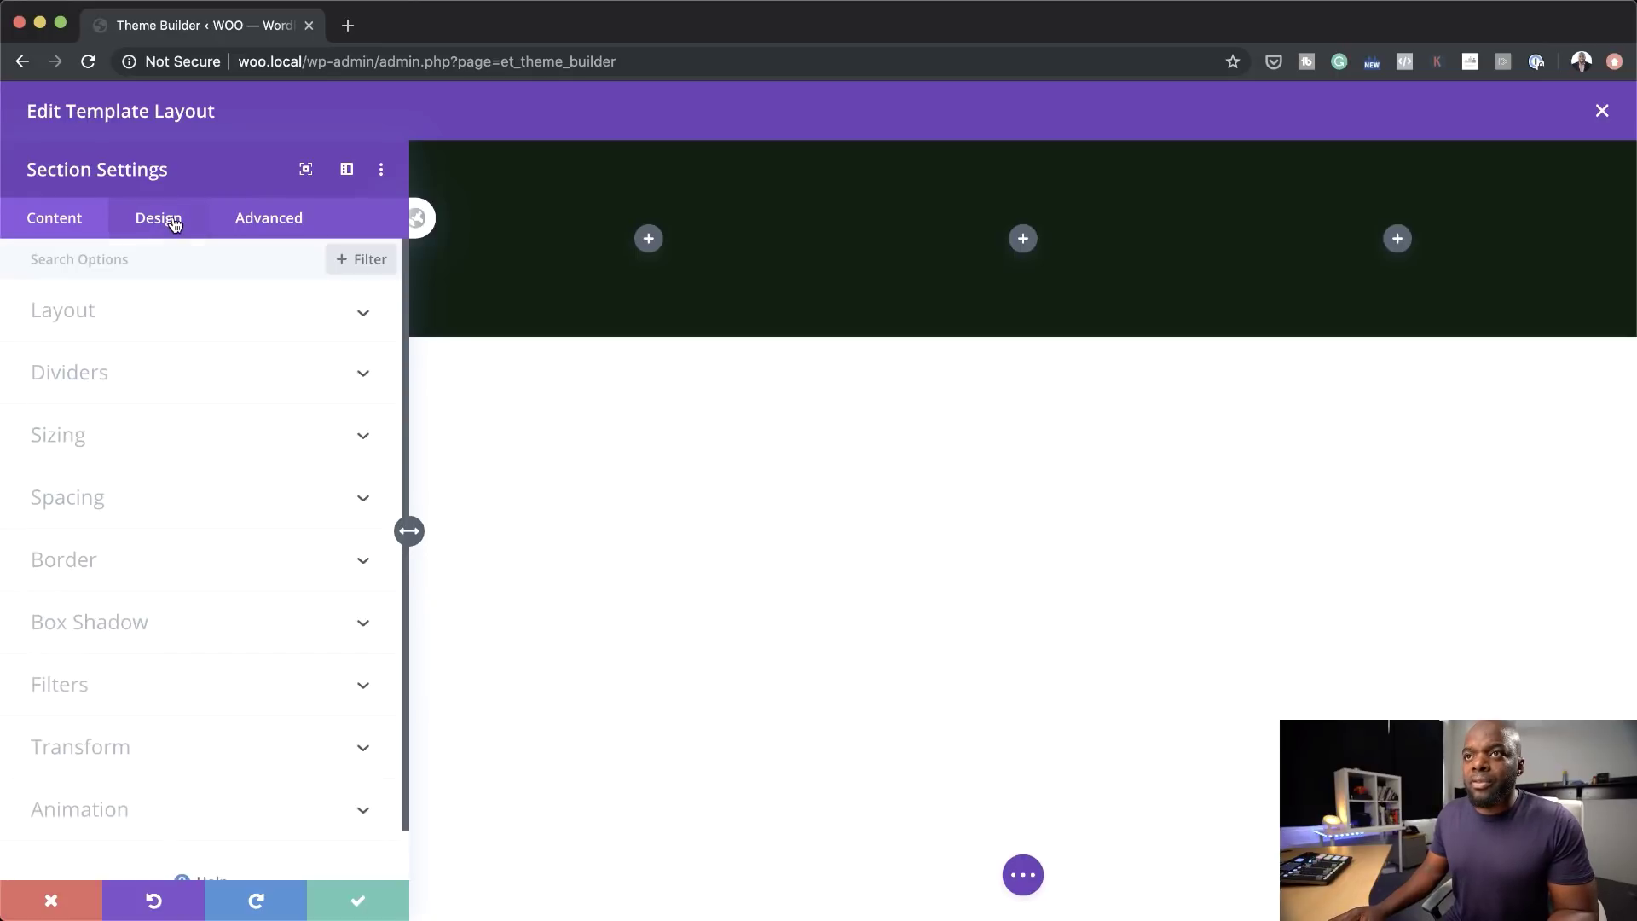
pyautogui.click(79, 506)
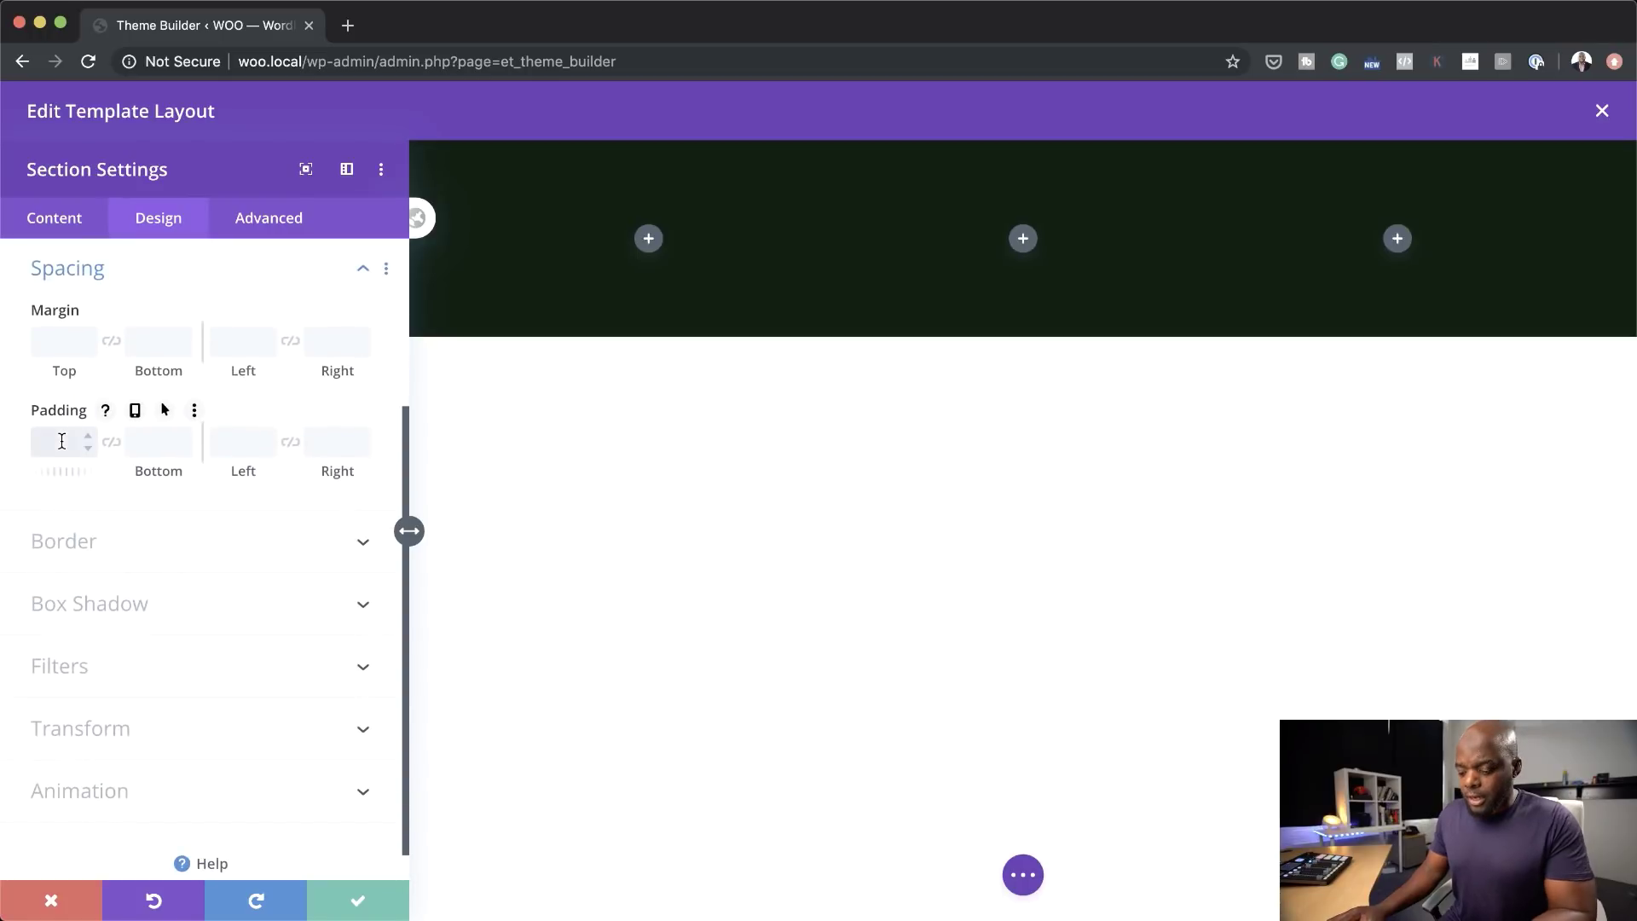
pyautogui.click(110, 442)
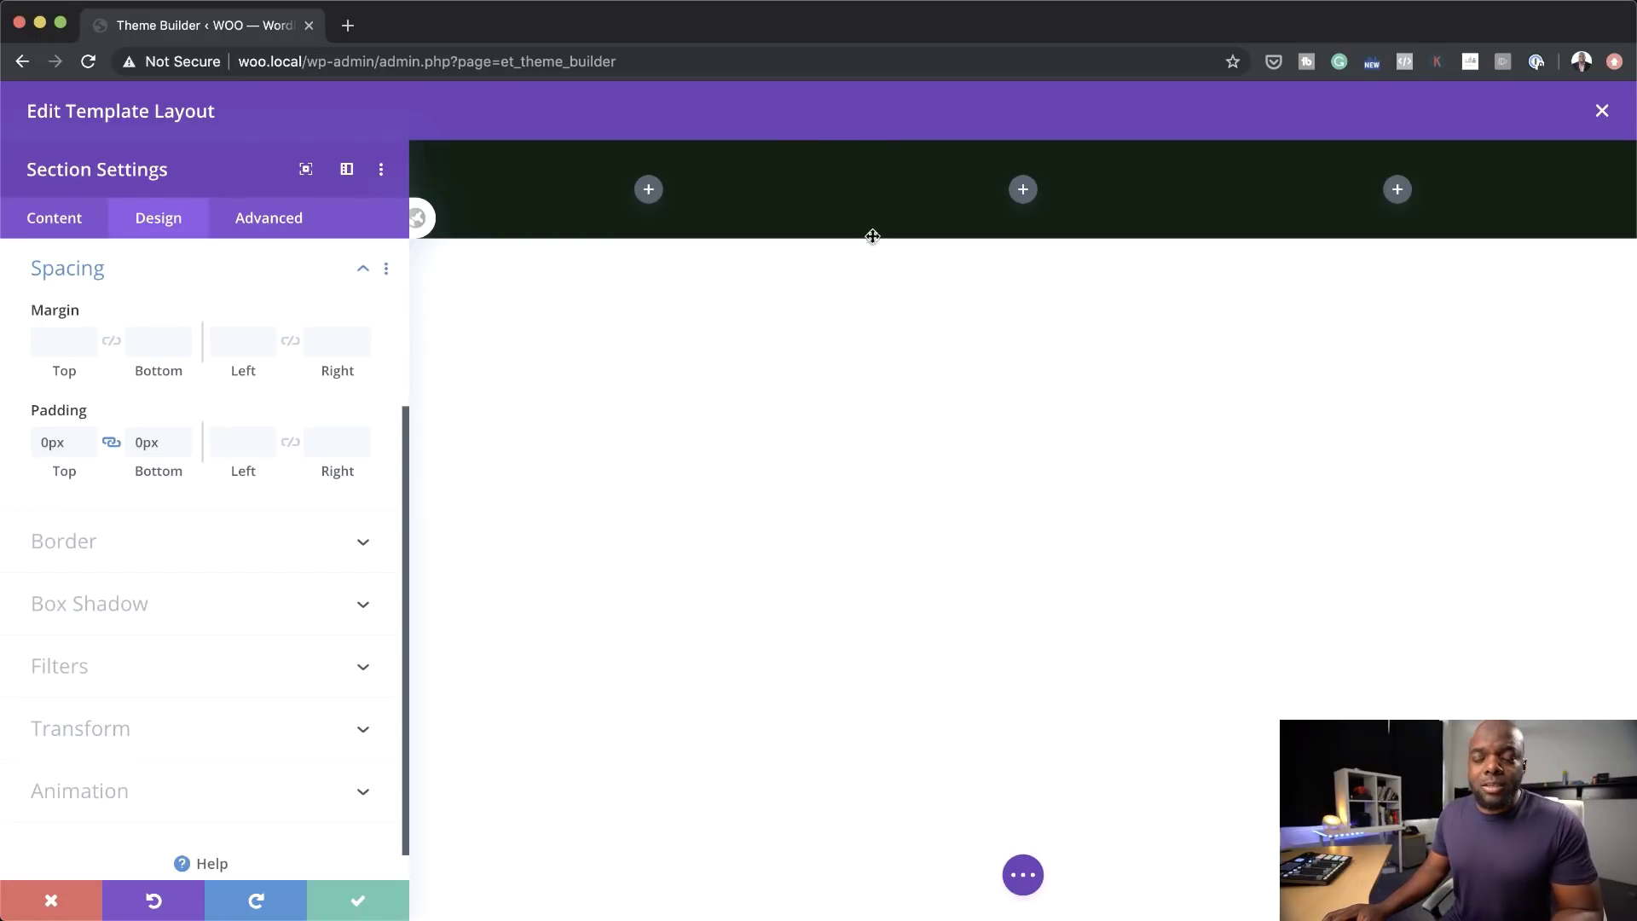
pyautogui.click(356, 907)
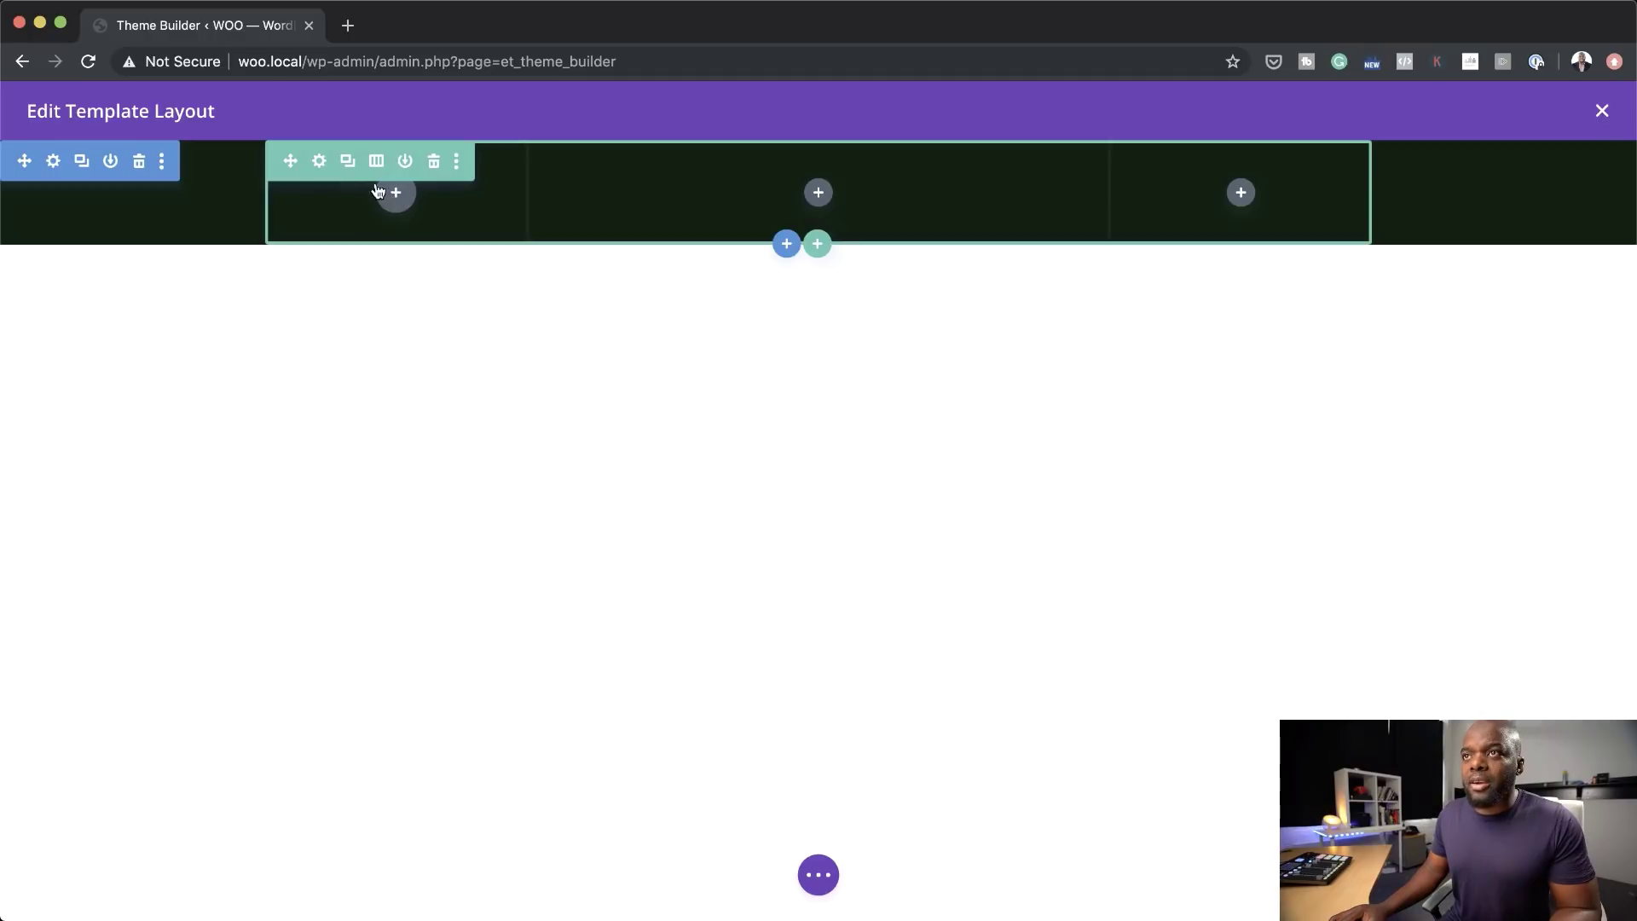
# Step: In Row Settings, link top and bottom padding and set both to 7px, then save
pyautogui.click(320, 162)
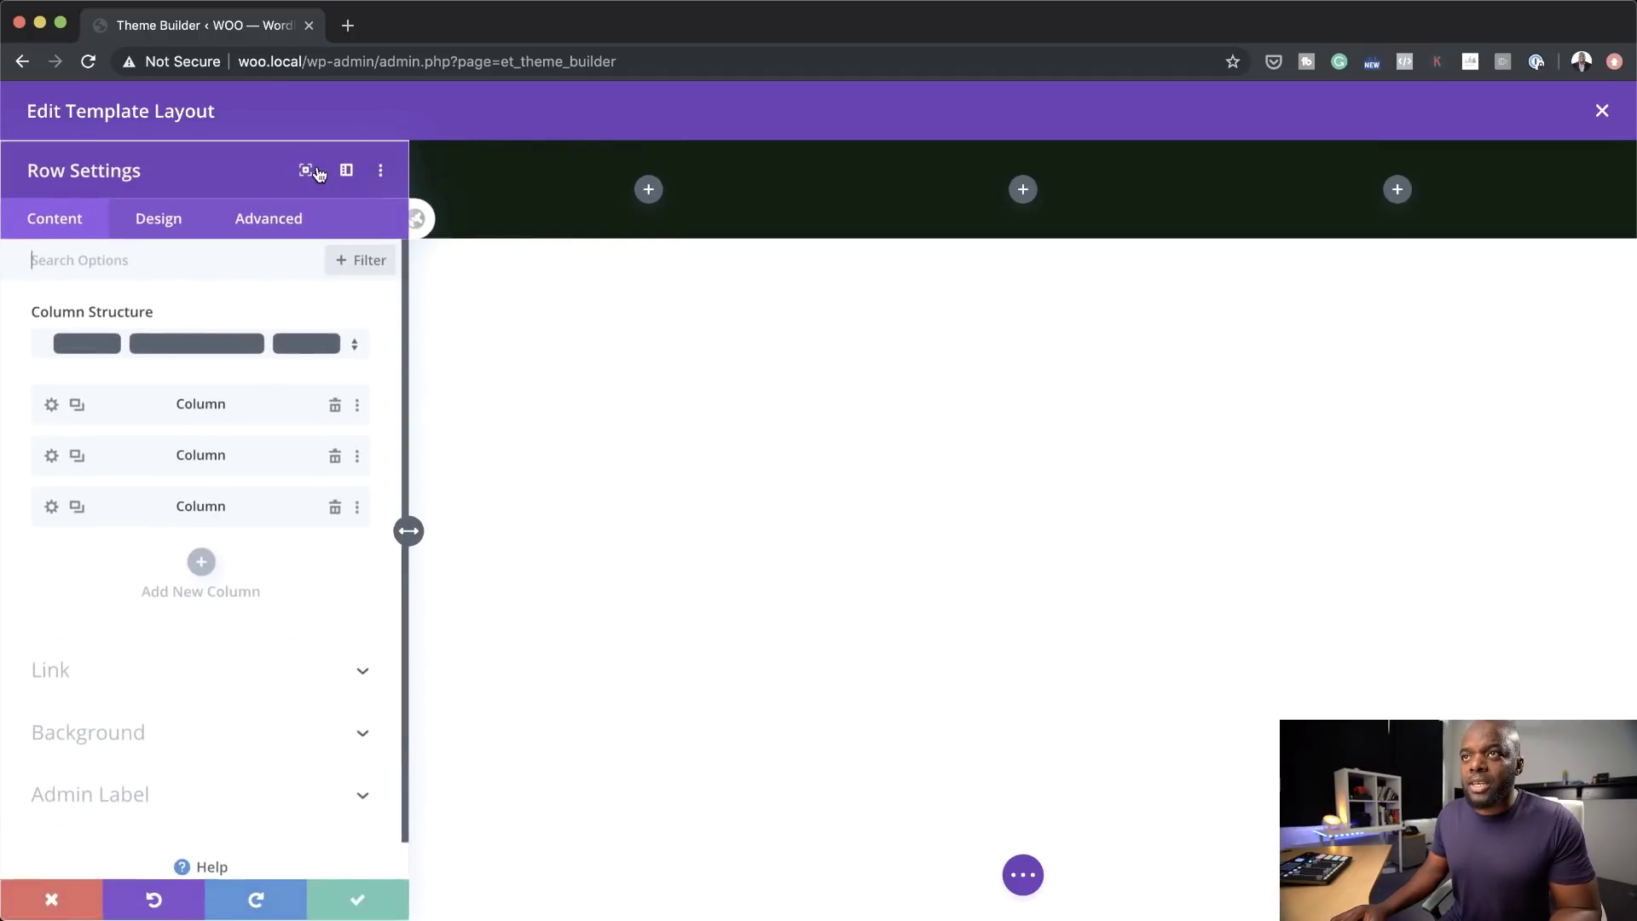
pyautogui.click(171, 224)
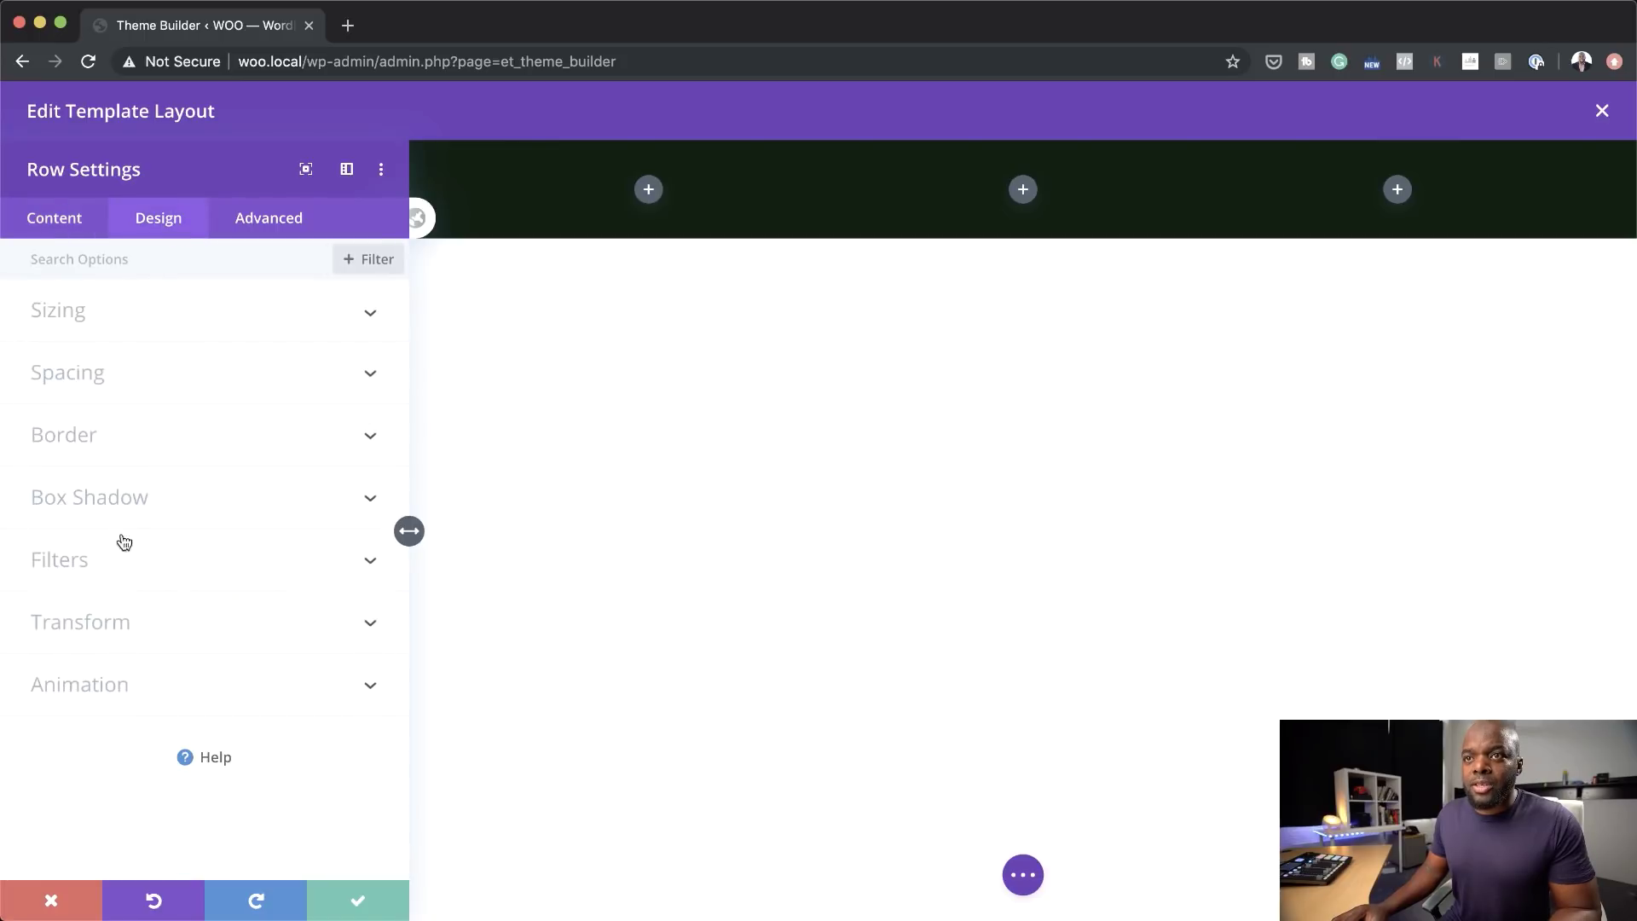
pyautogui.click(87, 373)
pyautogui.click(63, 446)
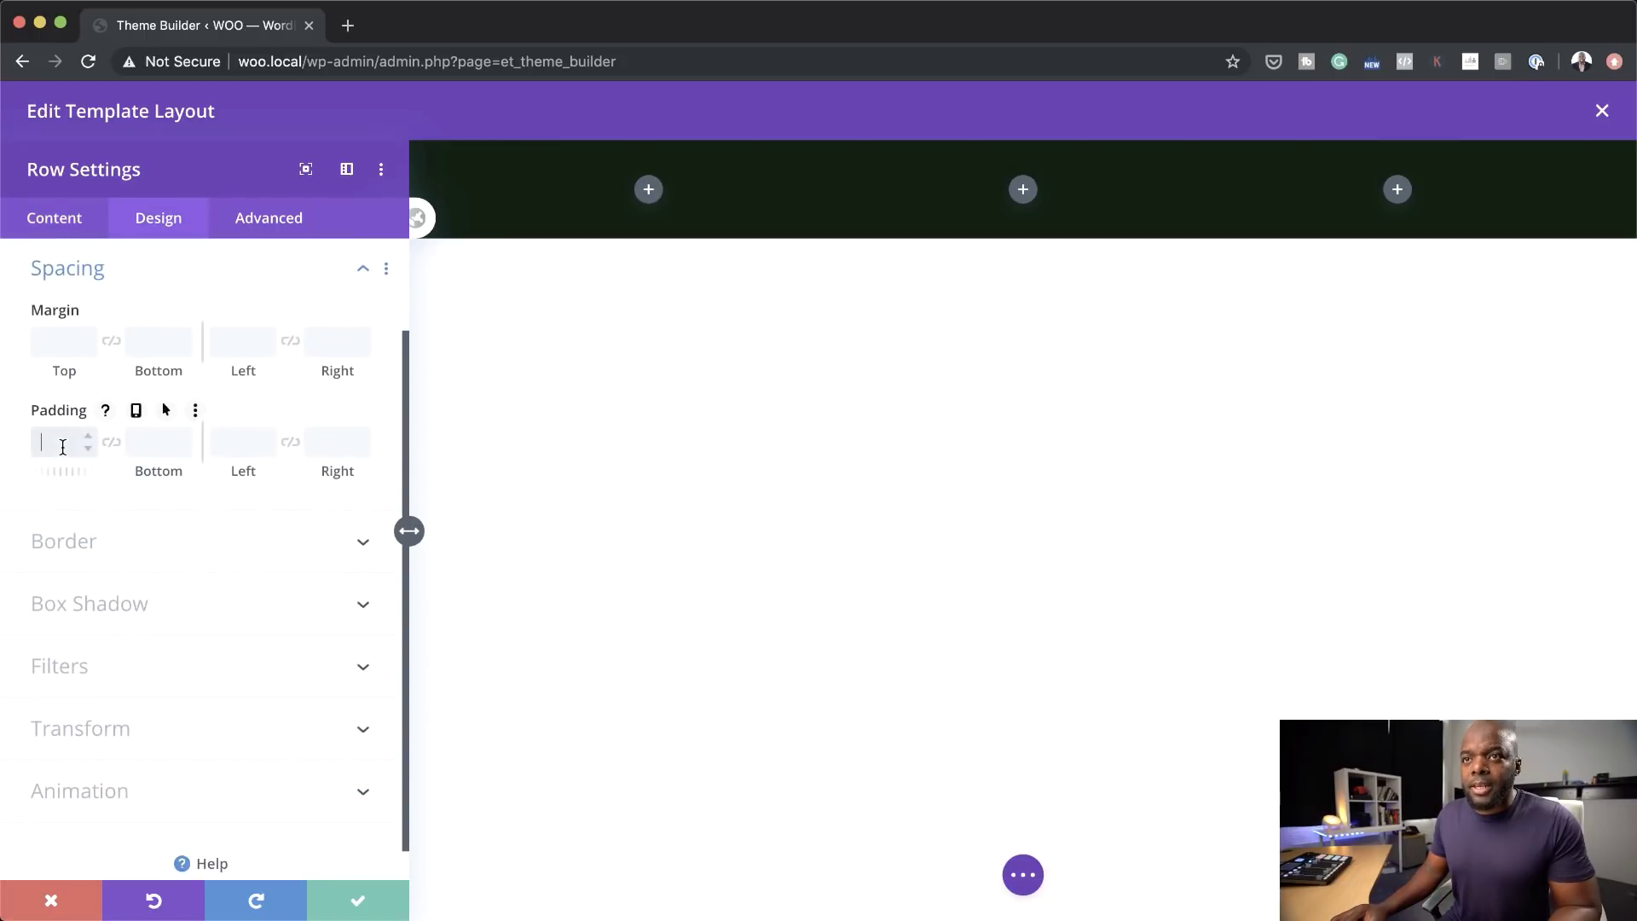
pyautogui.write('0px')
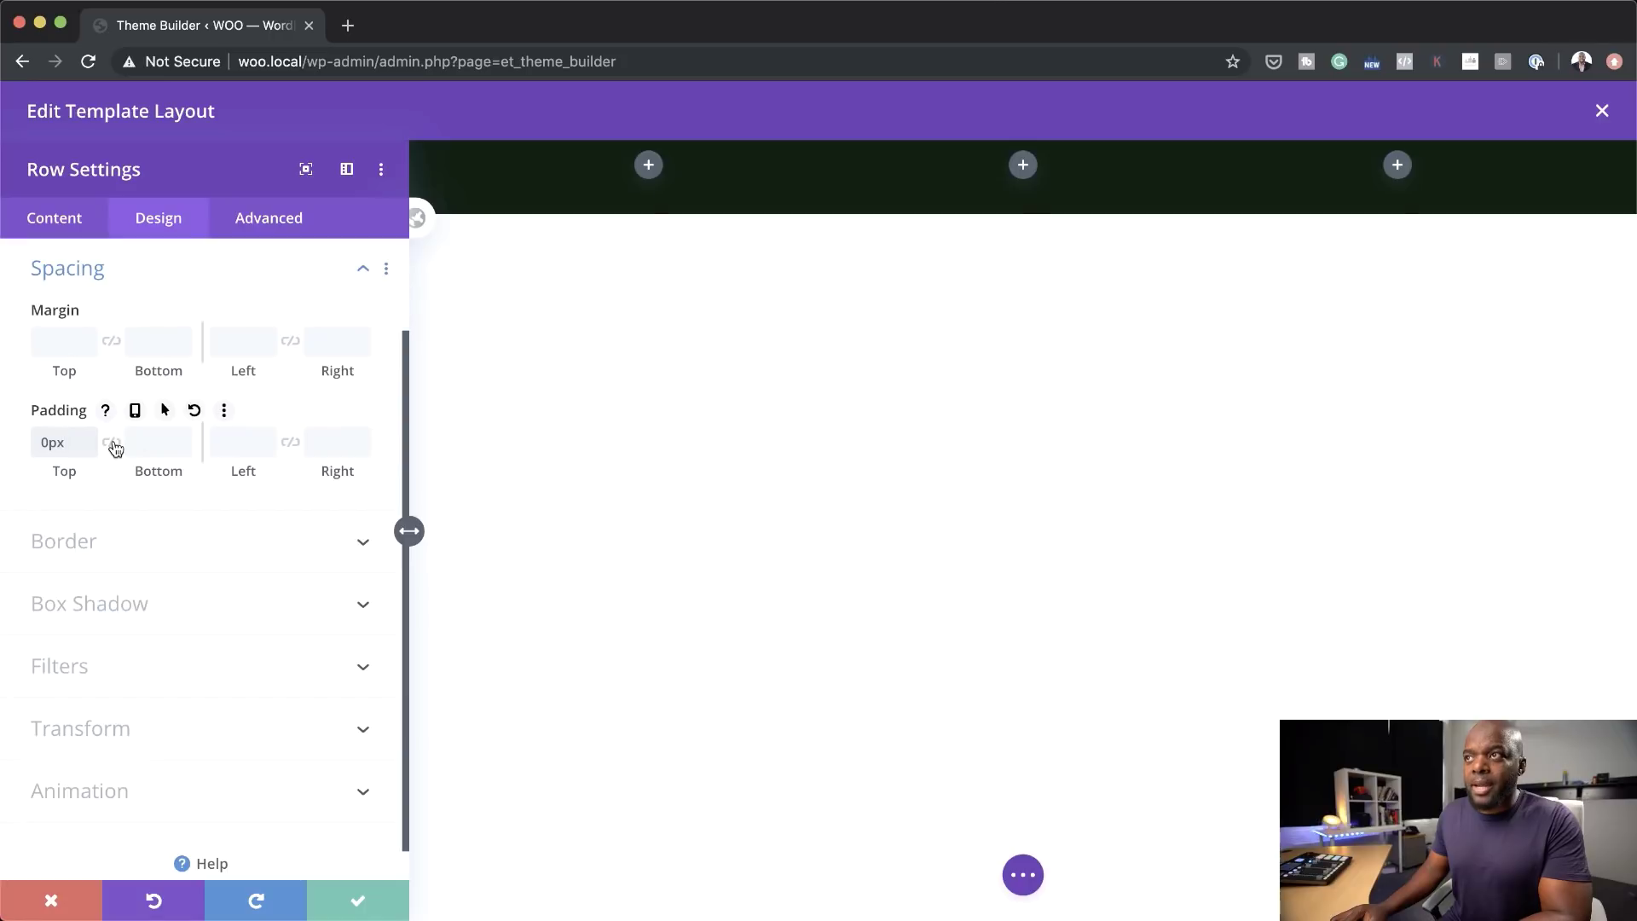
pyautogui.click(112, 442)
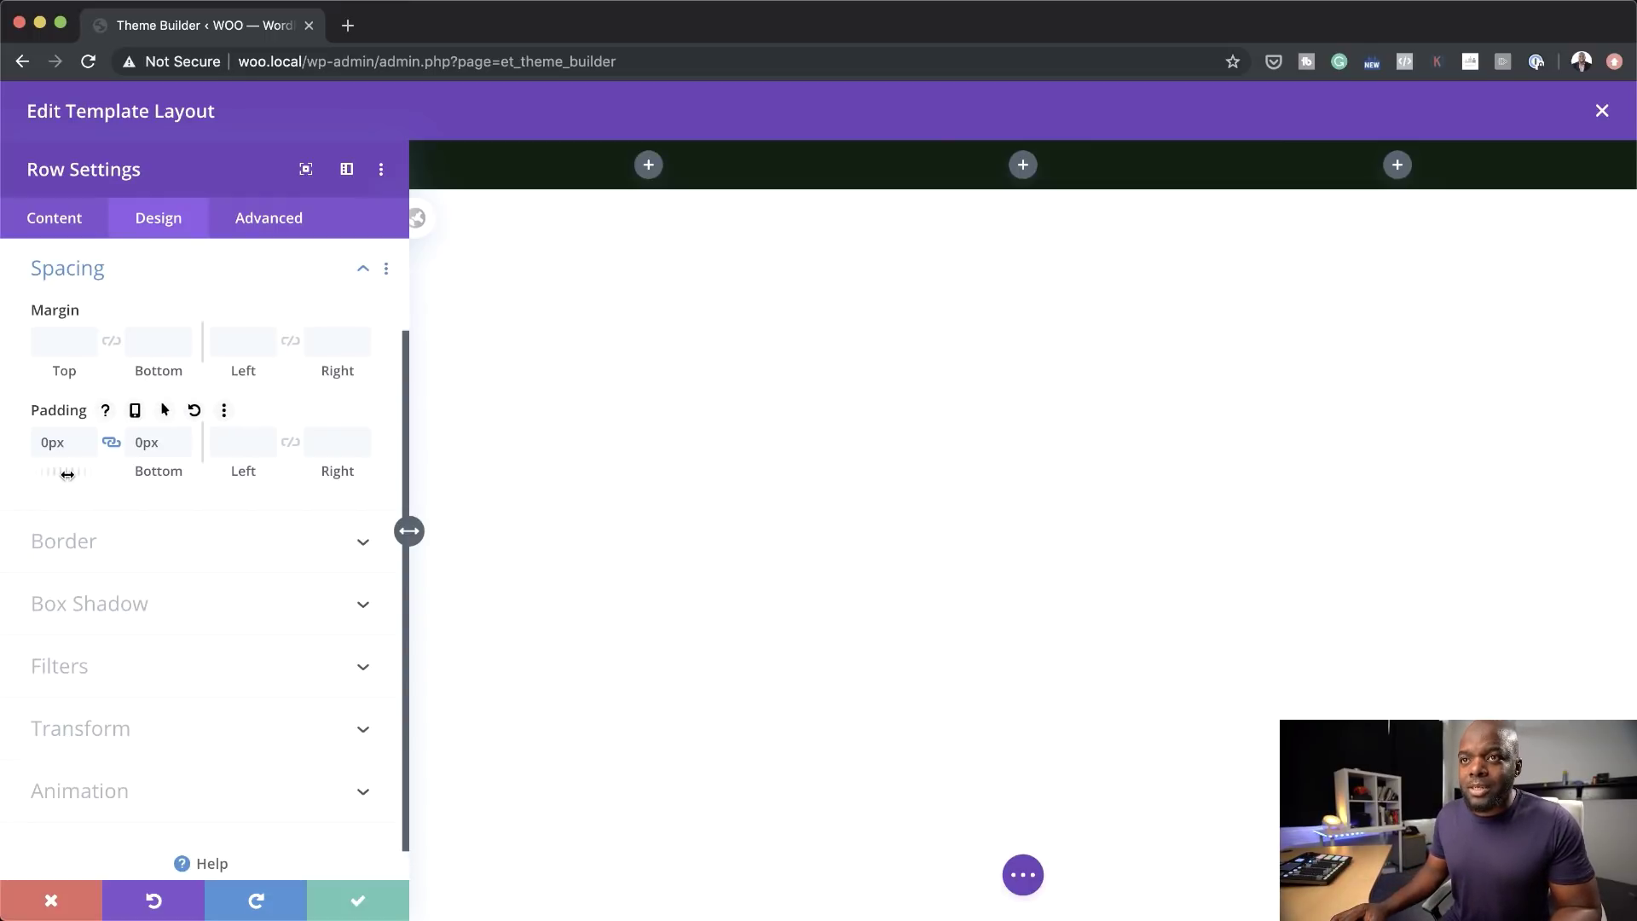
pyautogui.moveTo(68, 474); pyautogui.dragTo(74, 472)
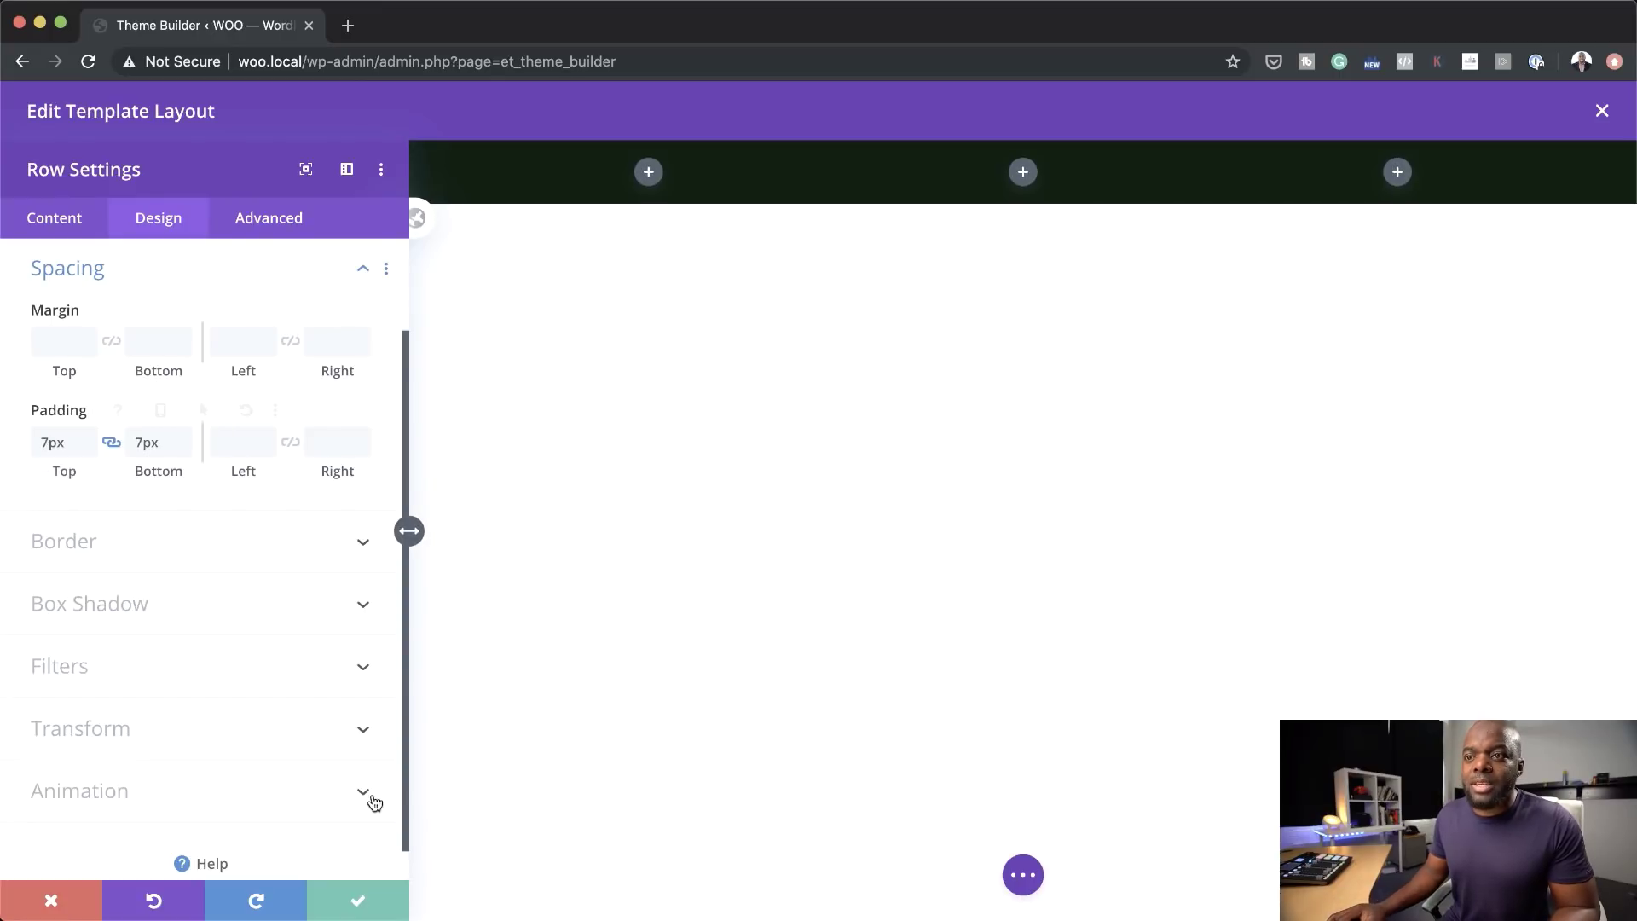
pyautogui.click(360, 901)
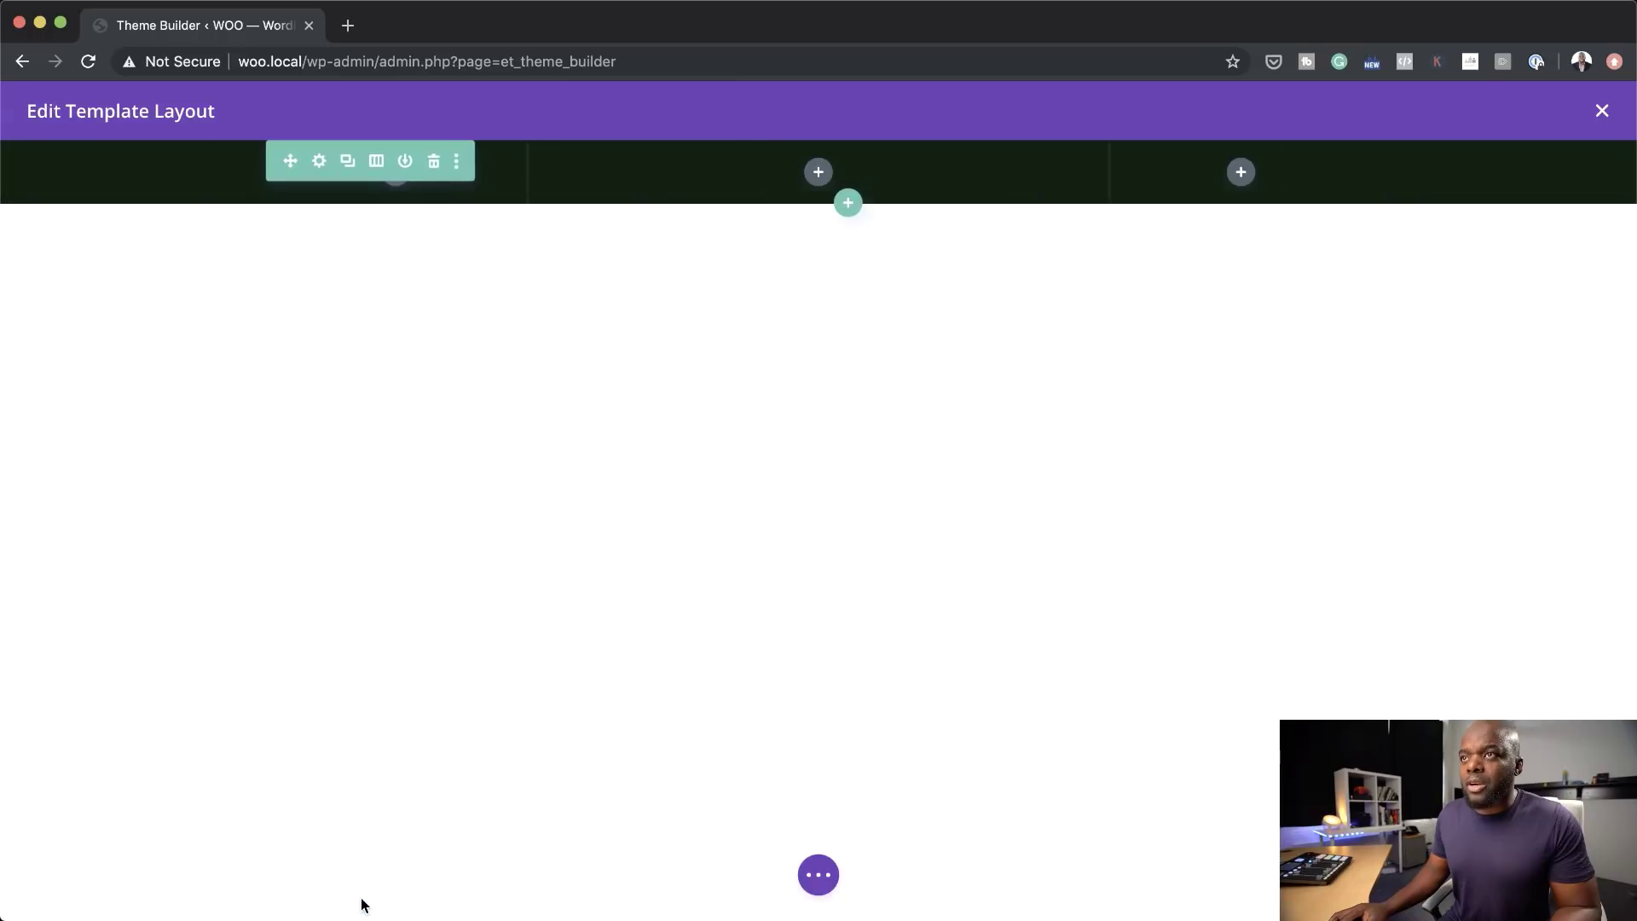
# Step: Insert an Image module in the first column and load the Techroot logo from the Media Library
pyautogui.click(407, 187)
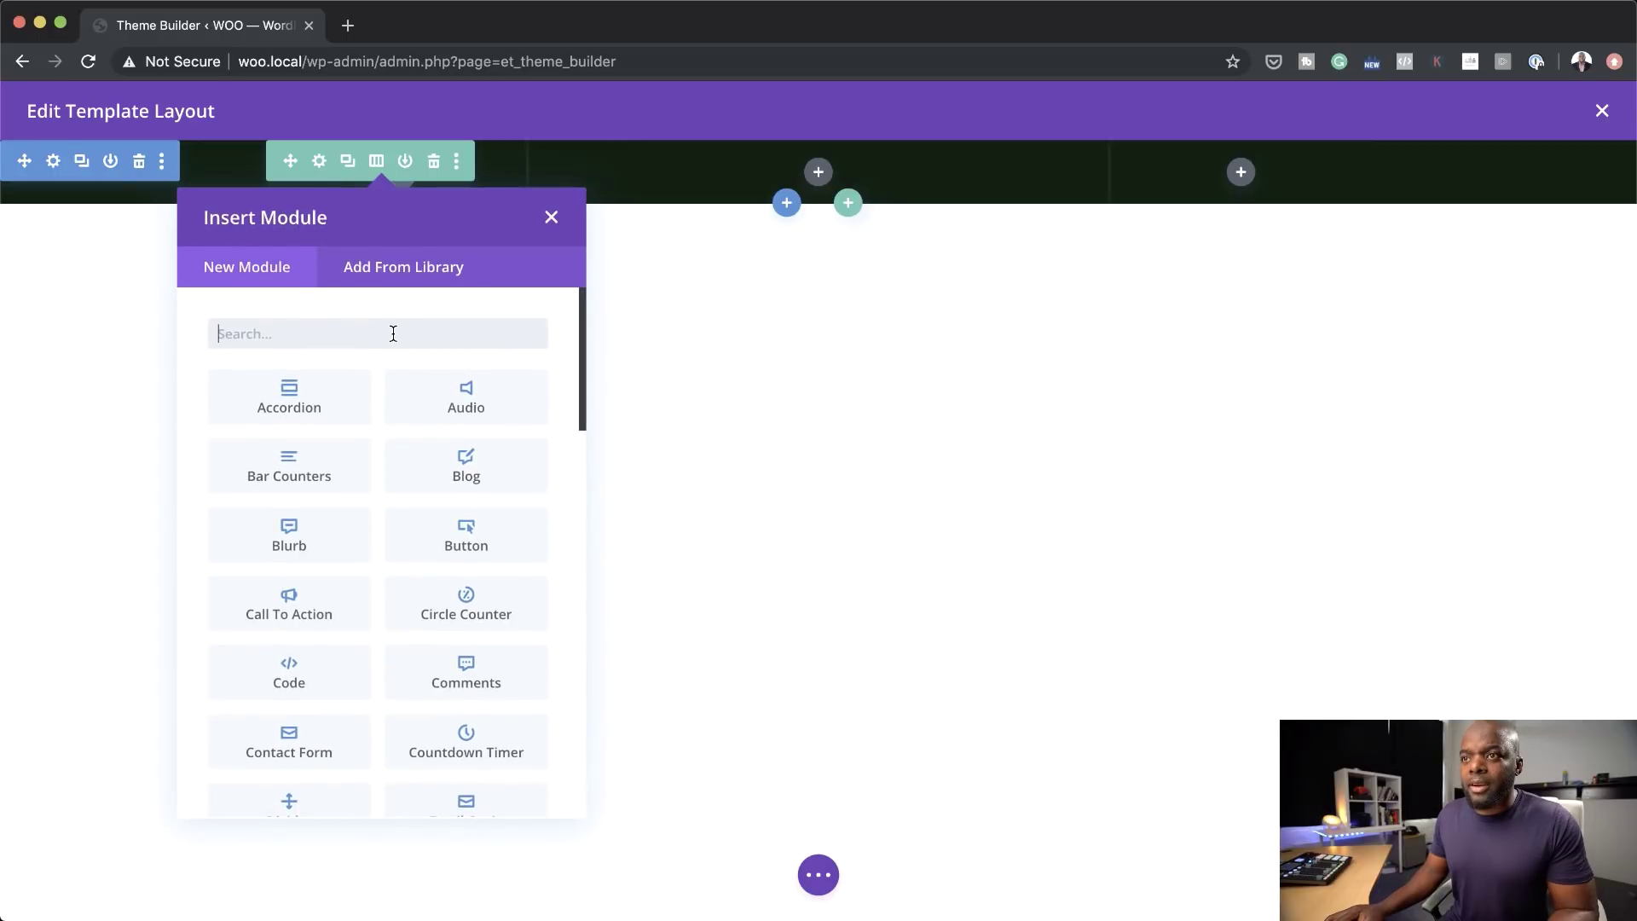
pyautogui.write('ima')
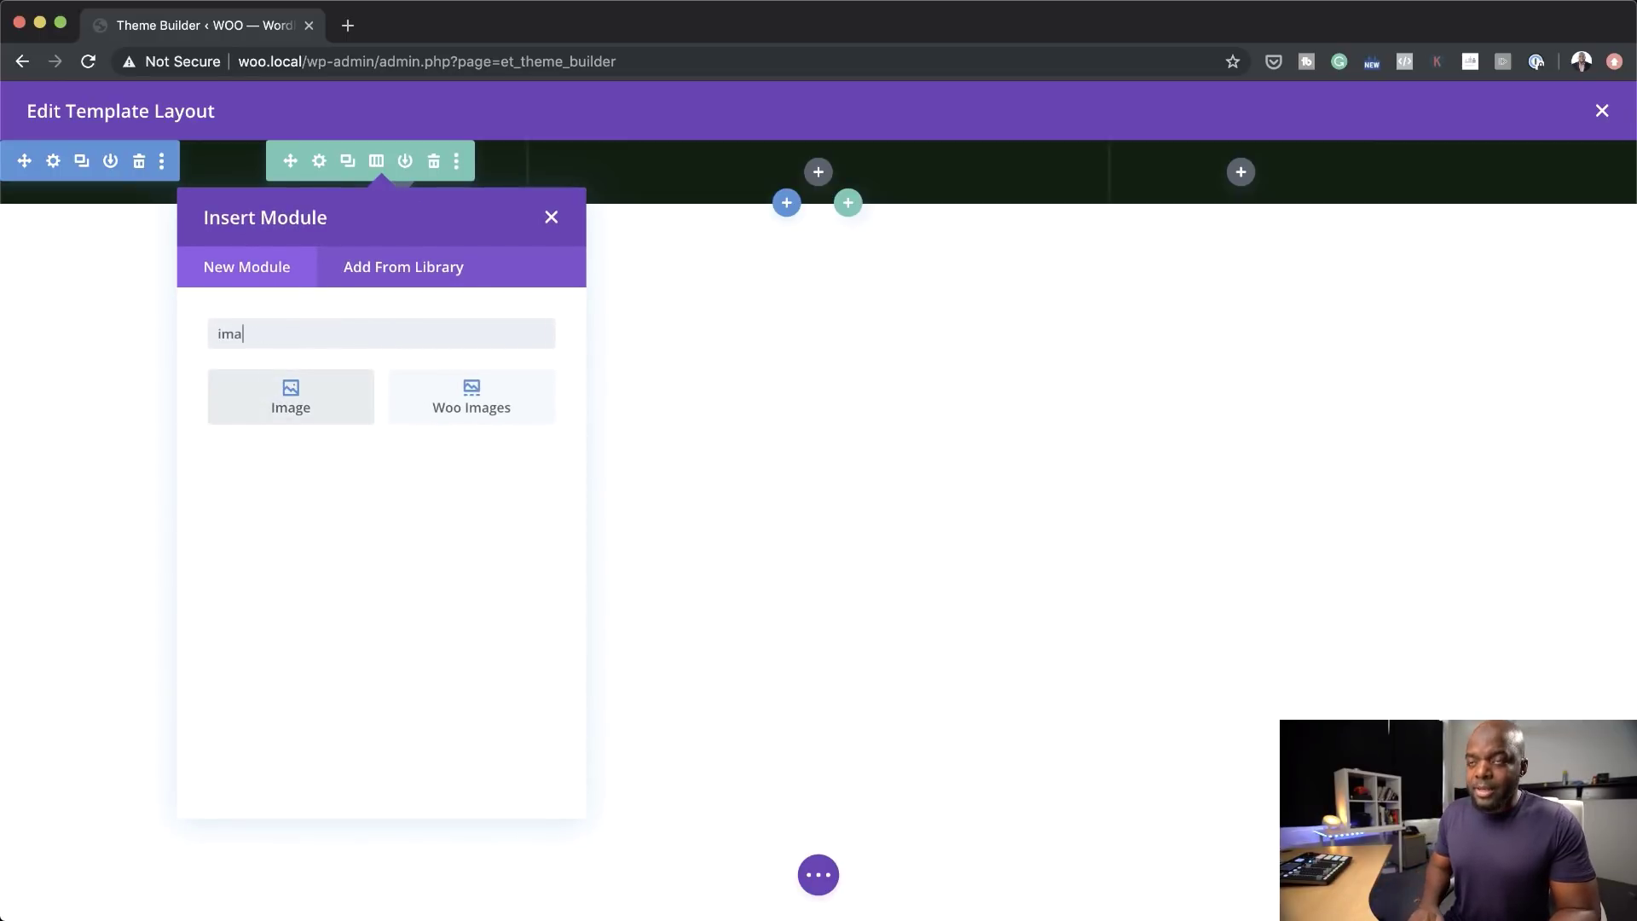
pyautogui.click(329, 413)
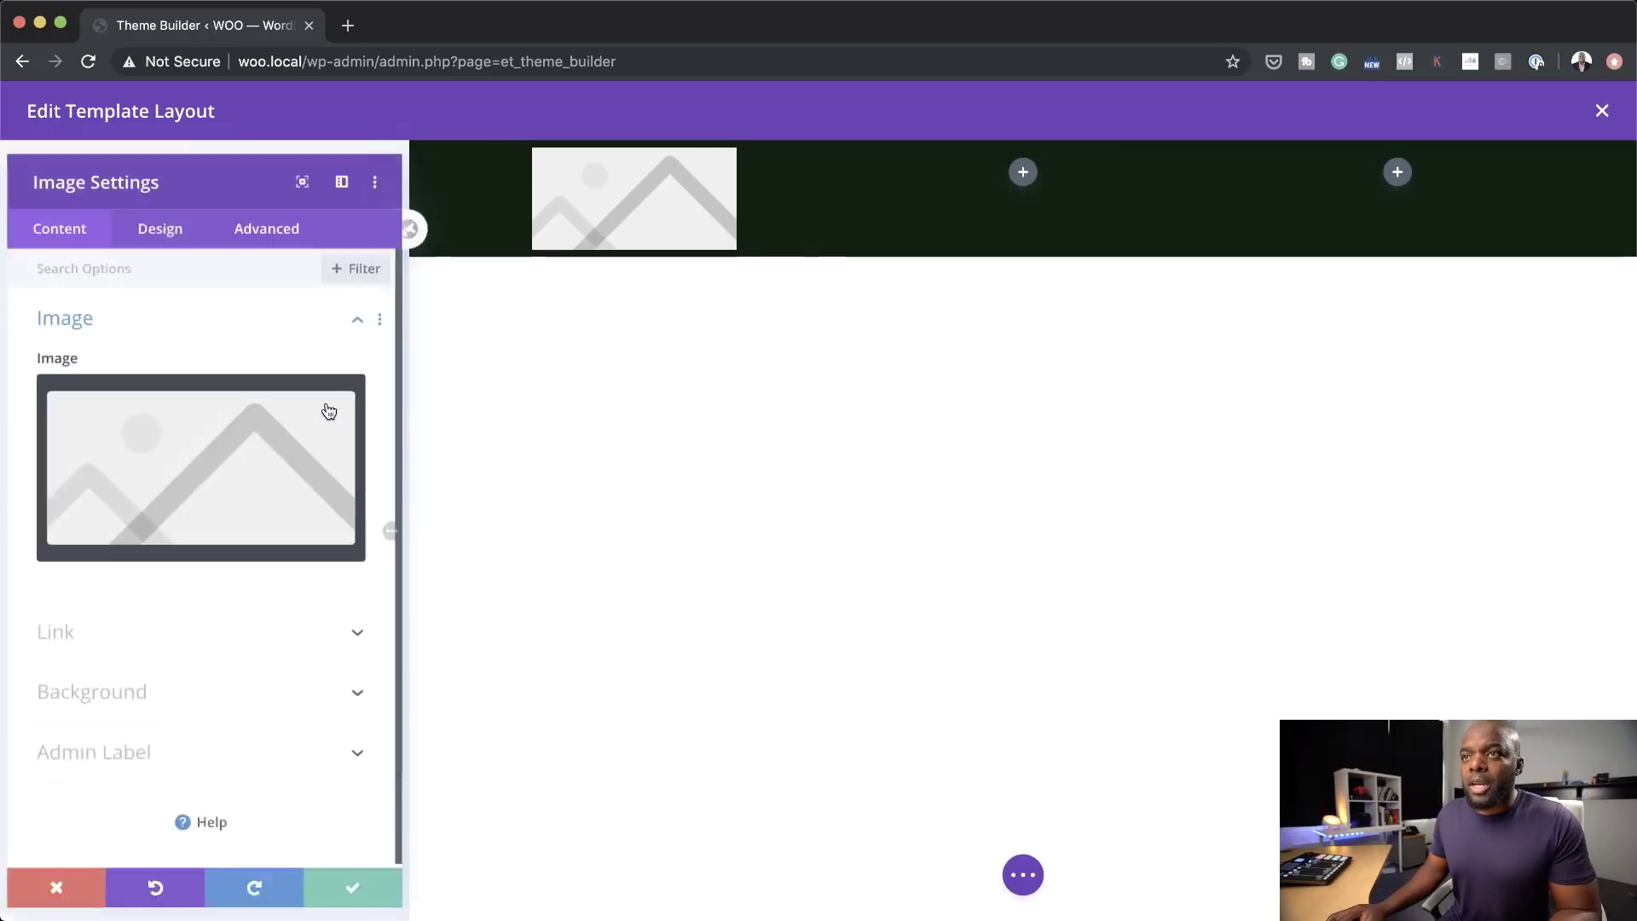
pyautogui.click(263, 453)
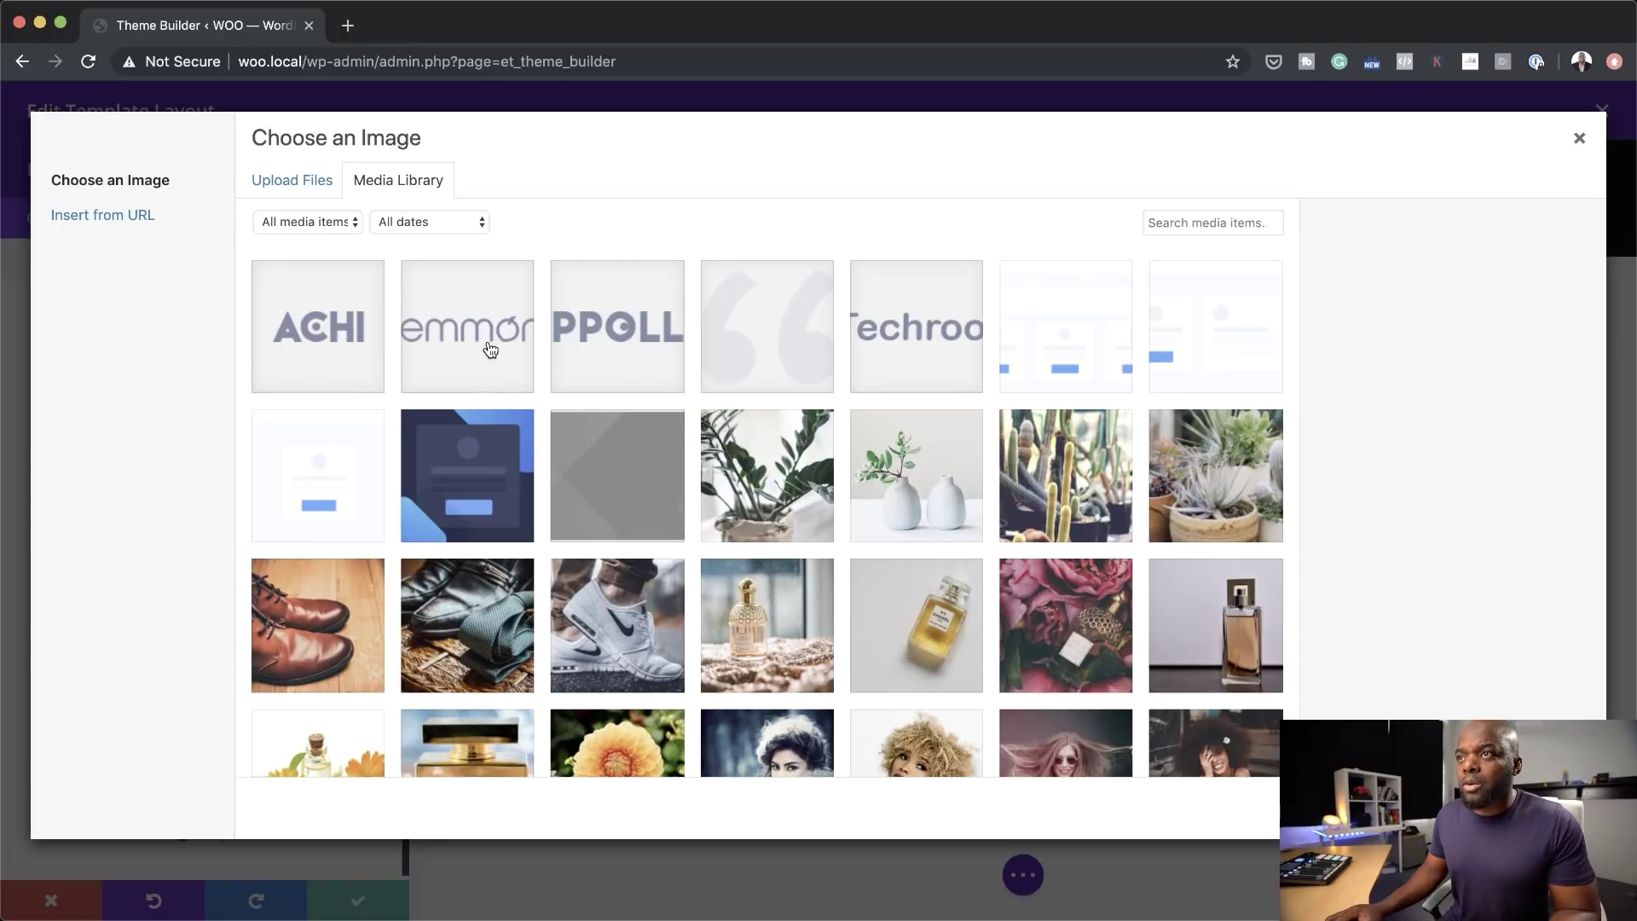
pyautogui.click(931, 329)
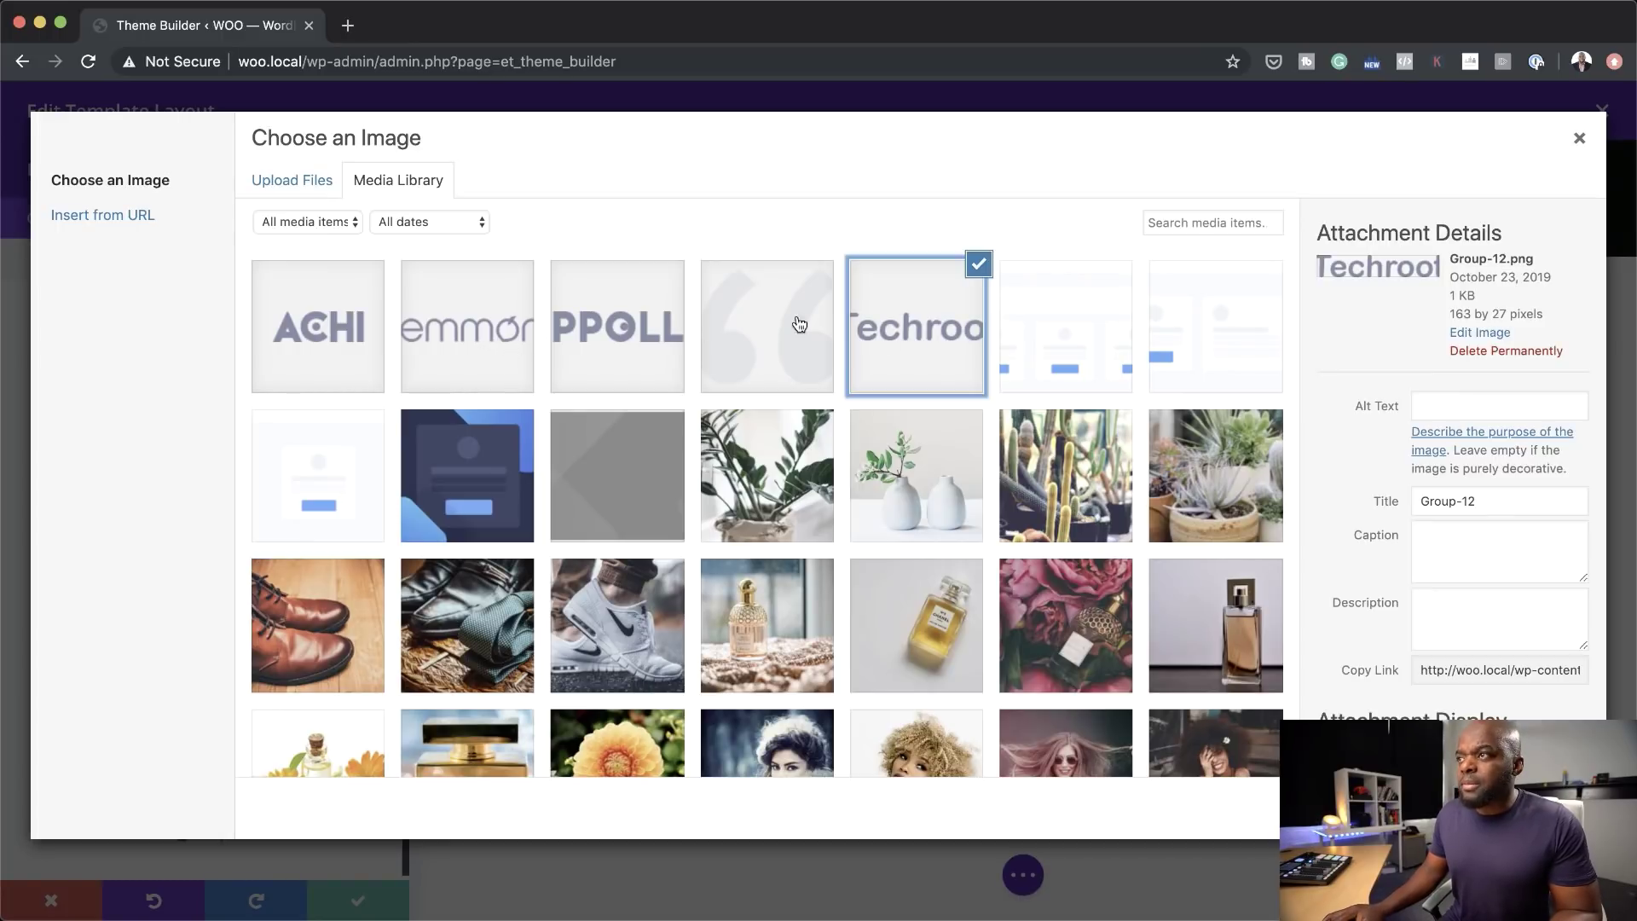
pyautogui.scroll(-10, 721, 334)
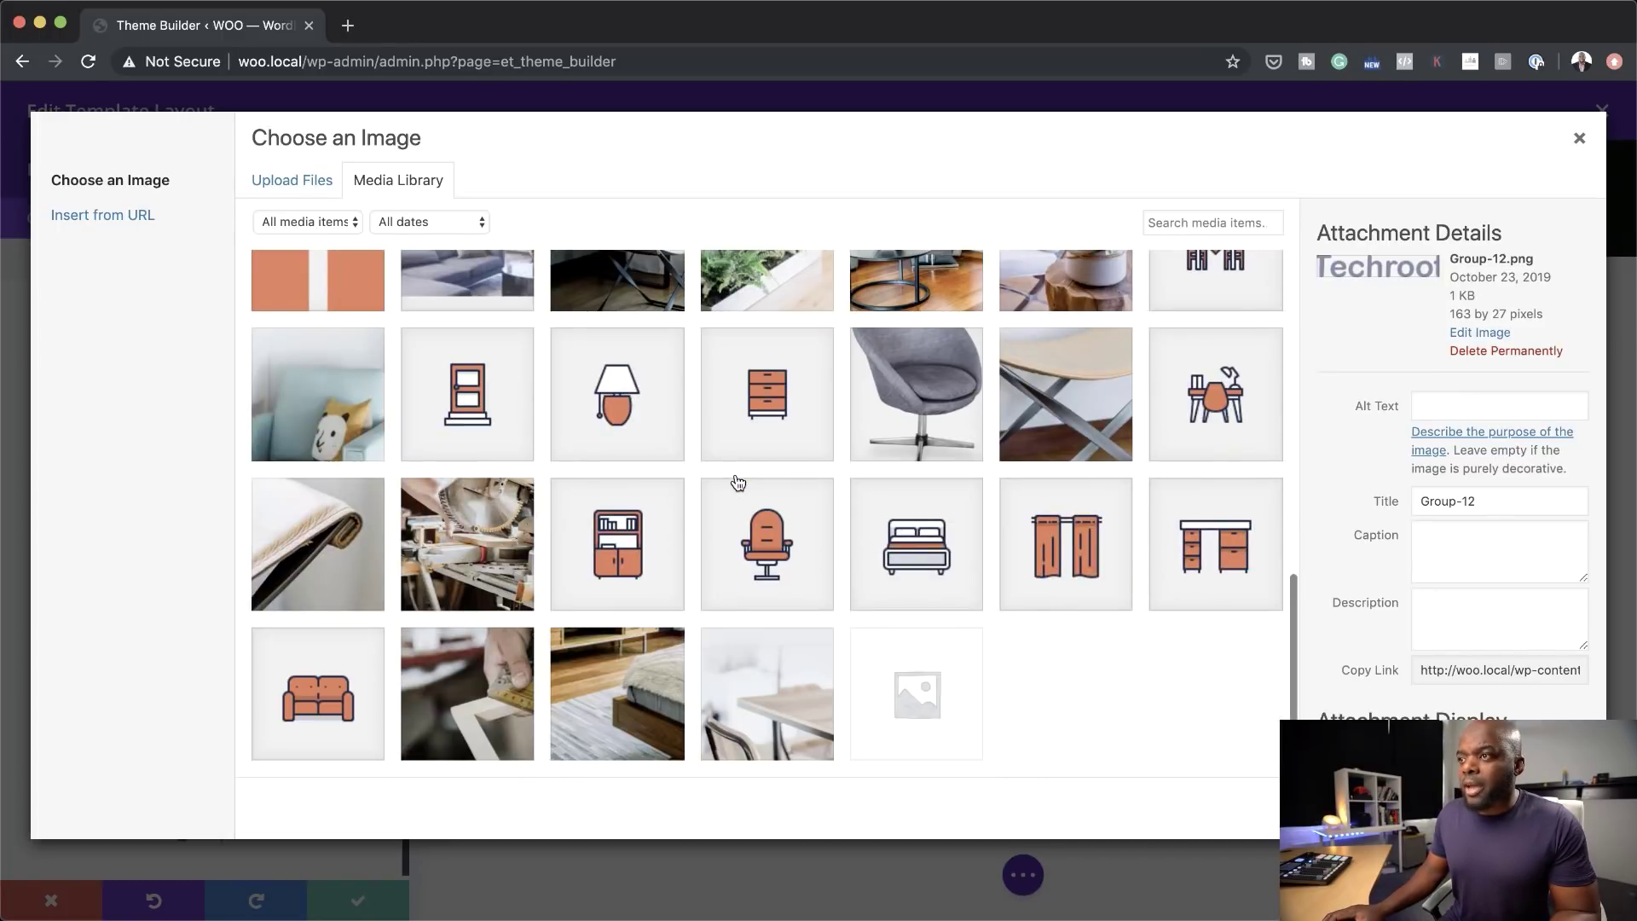
pyautogui.scroll(10, 734, 478)
pyautogui.click(1530, 808)
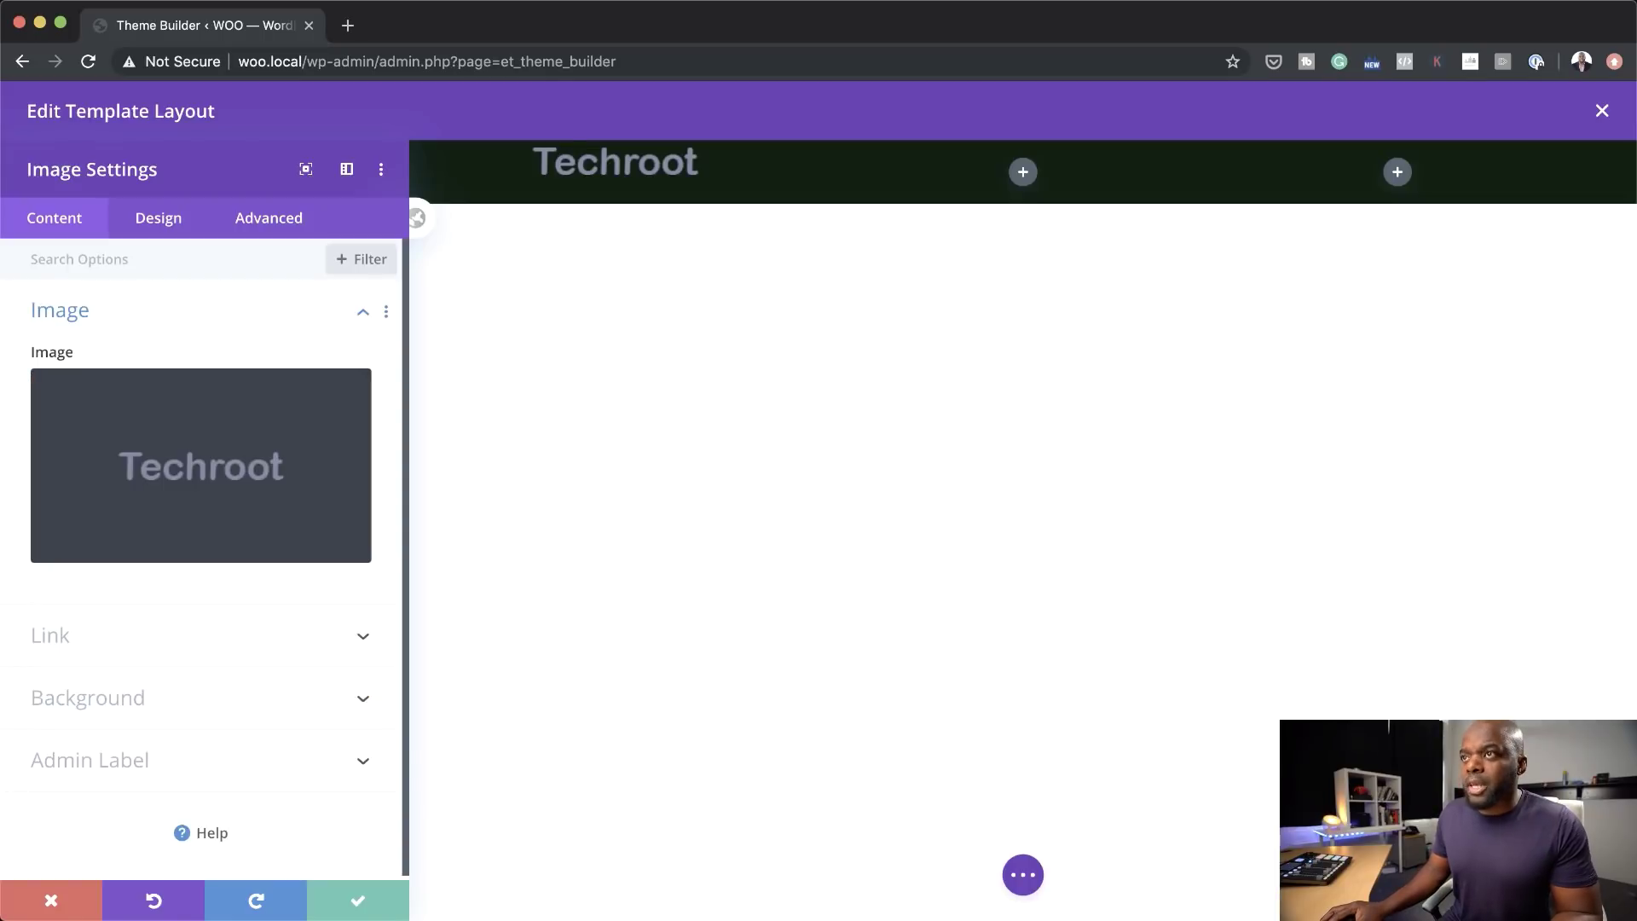
pyautogui.moveTo(202, 559)
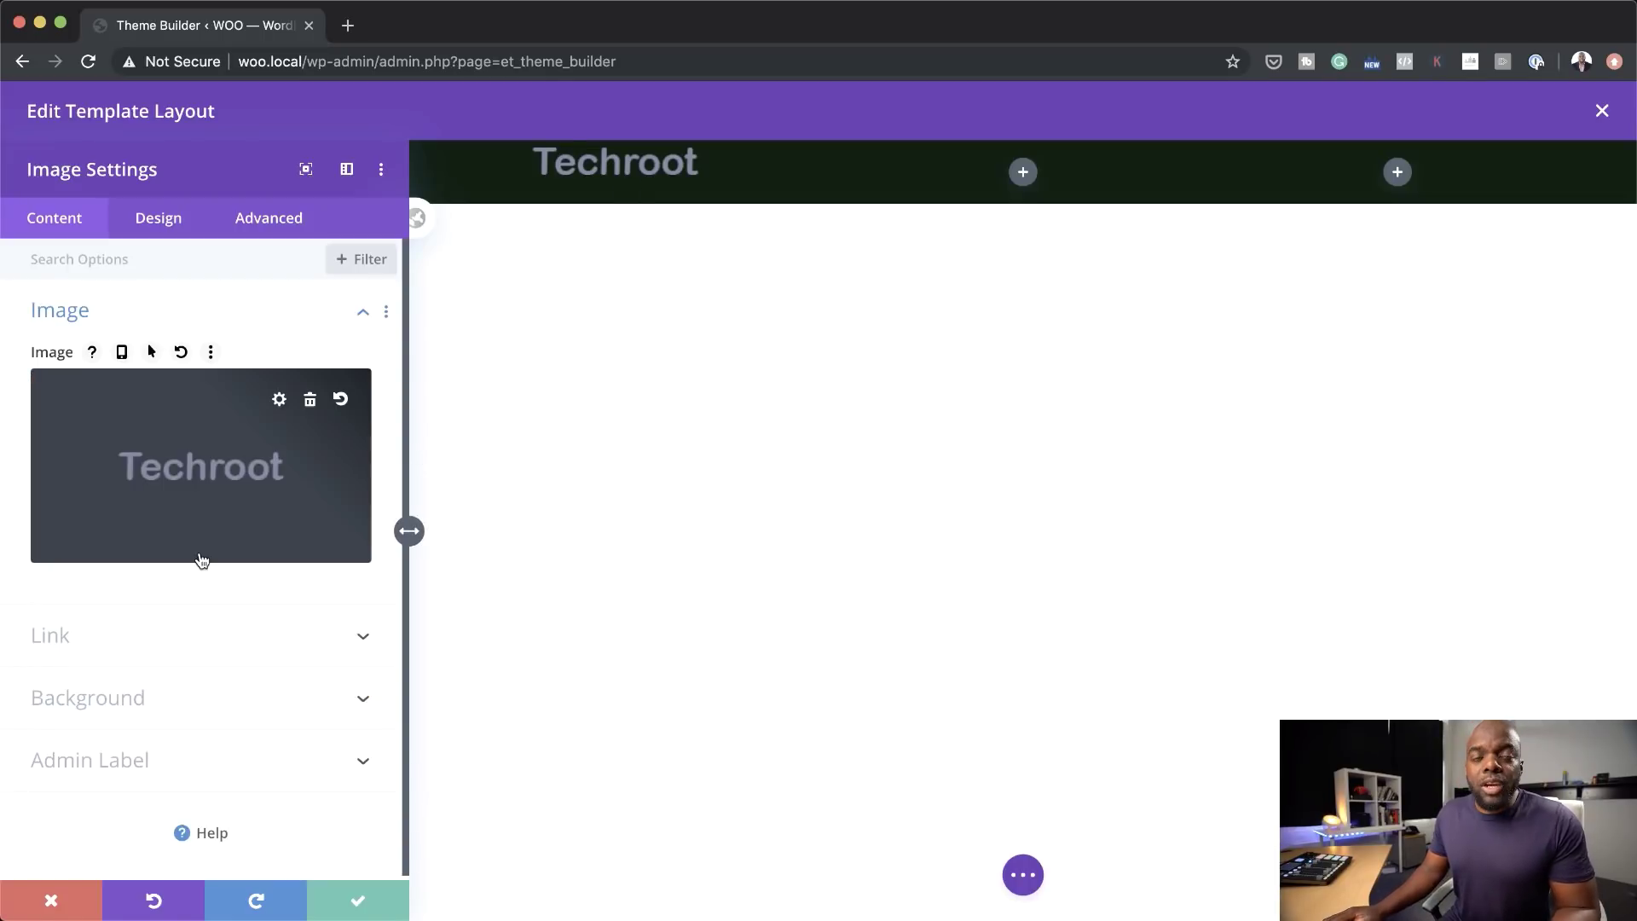
pyautogui.click(73, 643)
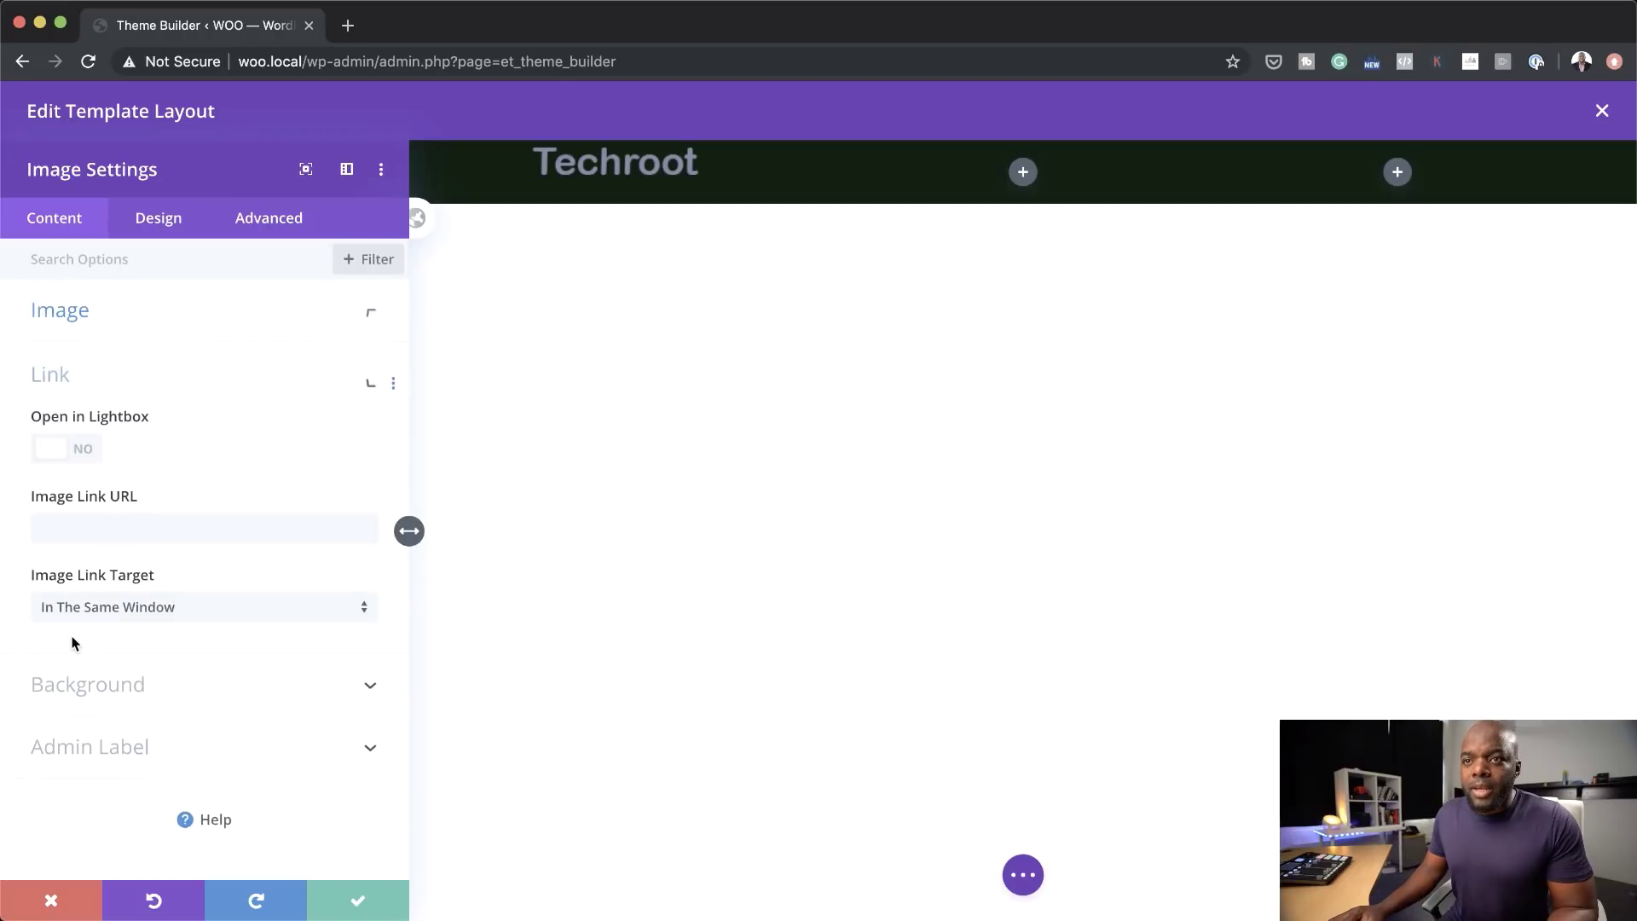
pyautogui.click(90, 530)
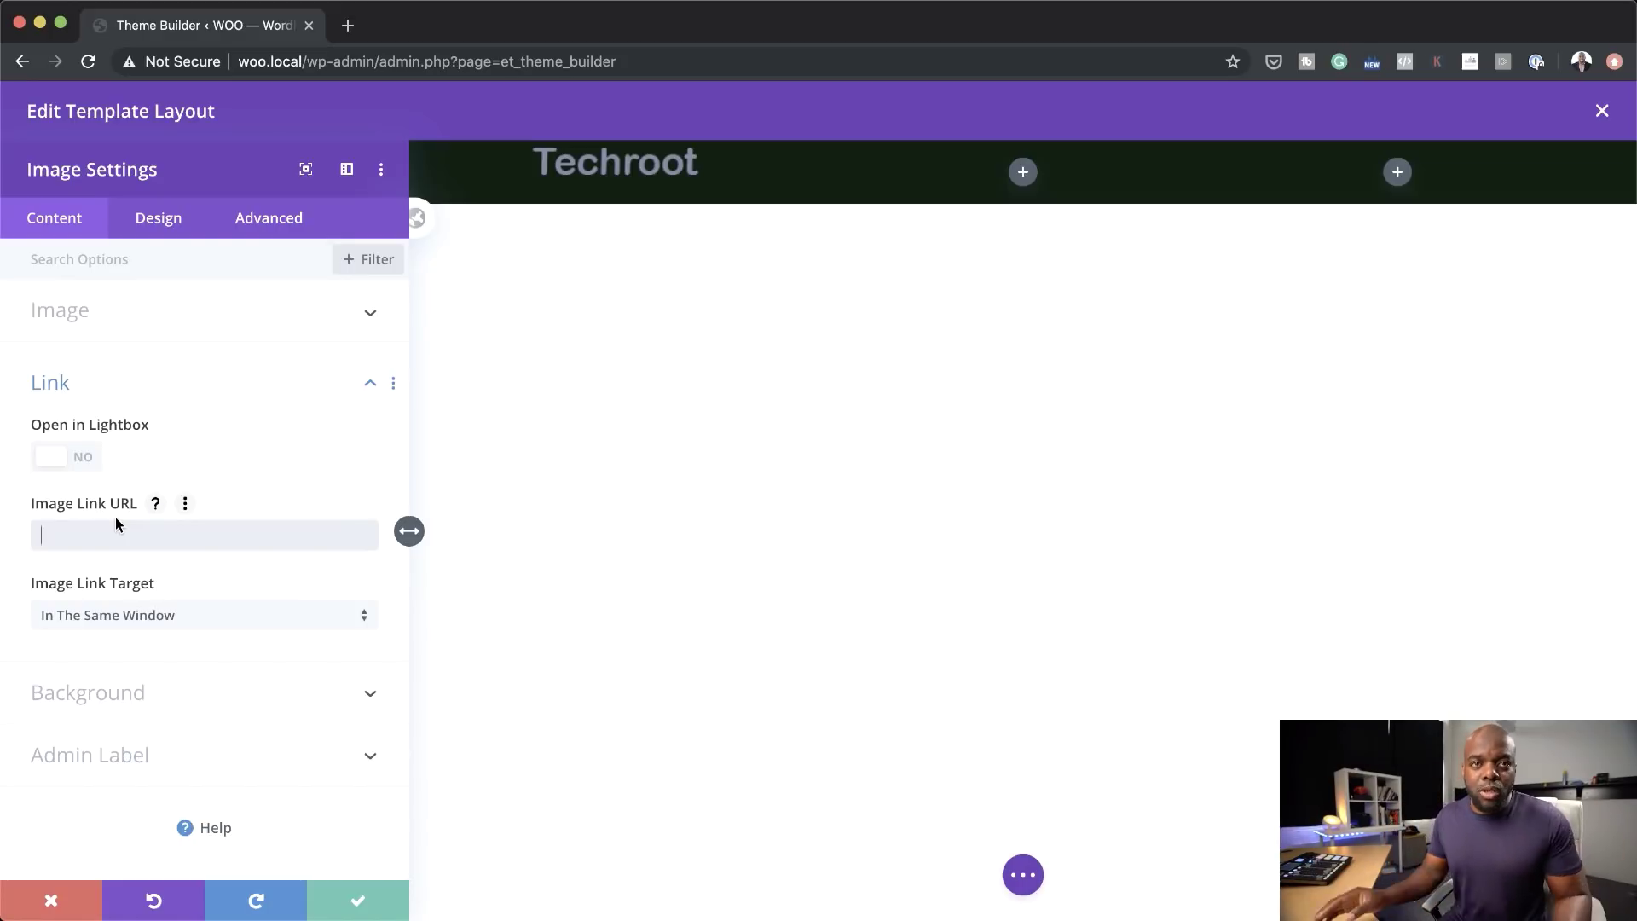
pyautogui.moveTo(307, 61); pyautogui.dragTo(242, 62)
pyautogui.press('super+c')
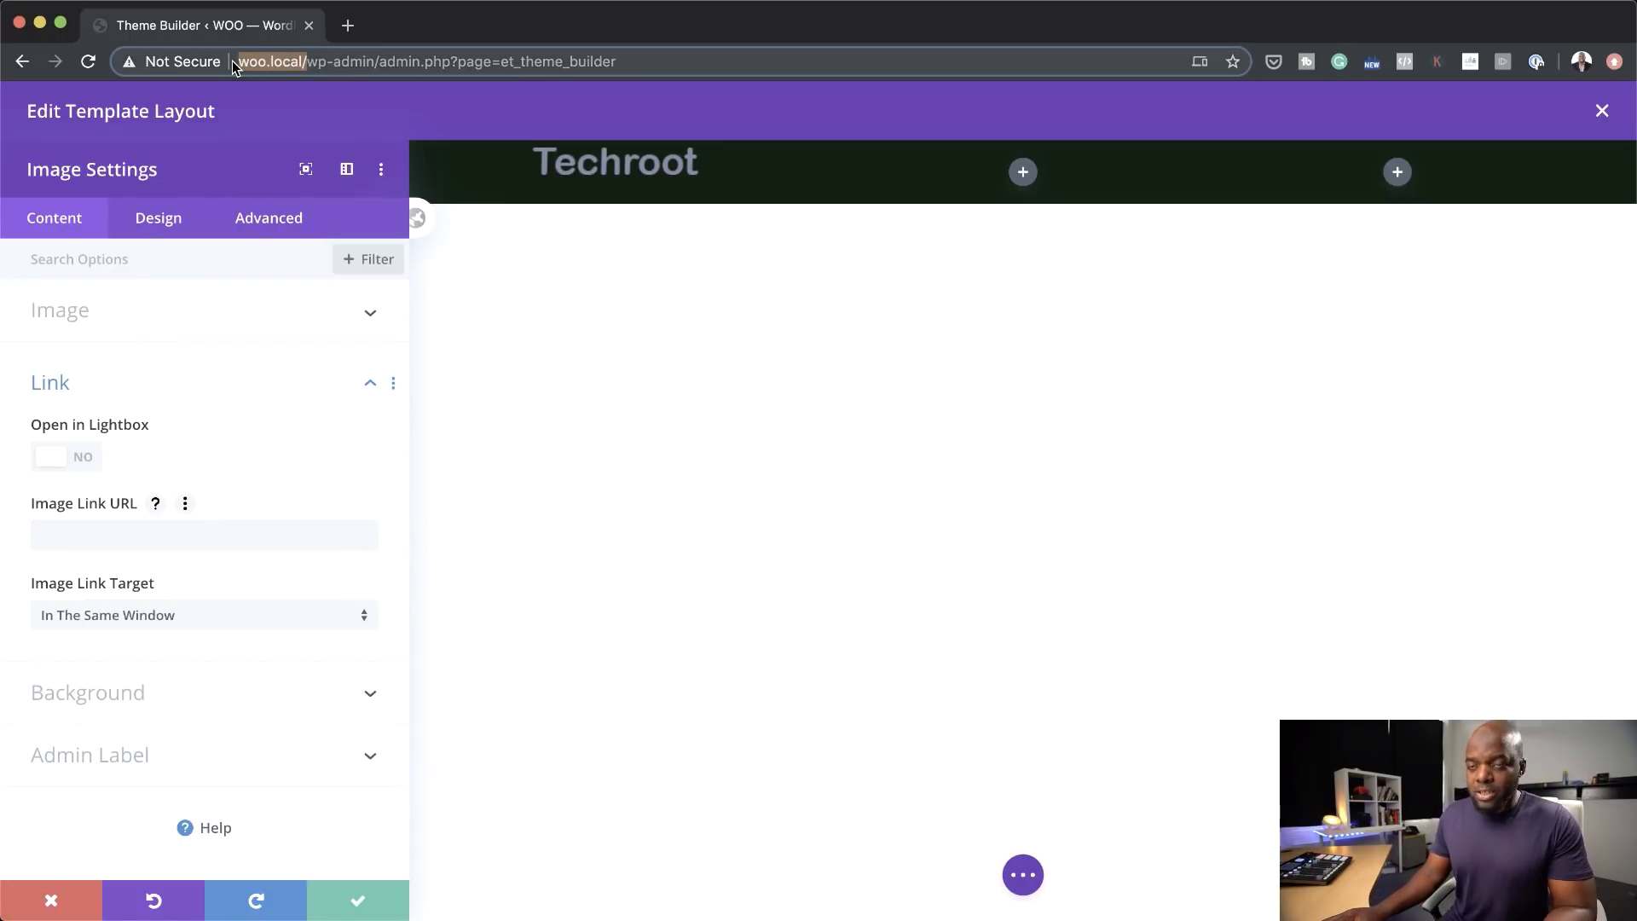
pyautogui.click(116, 530)
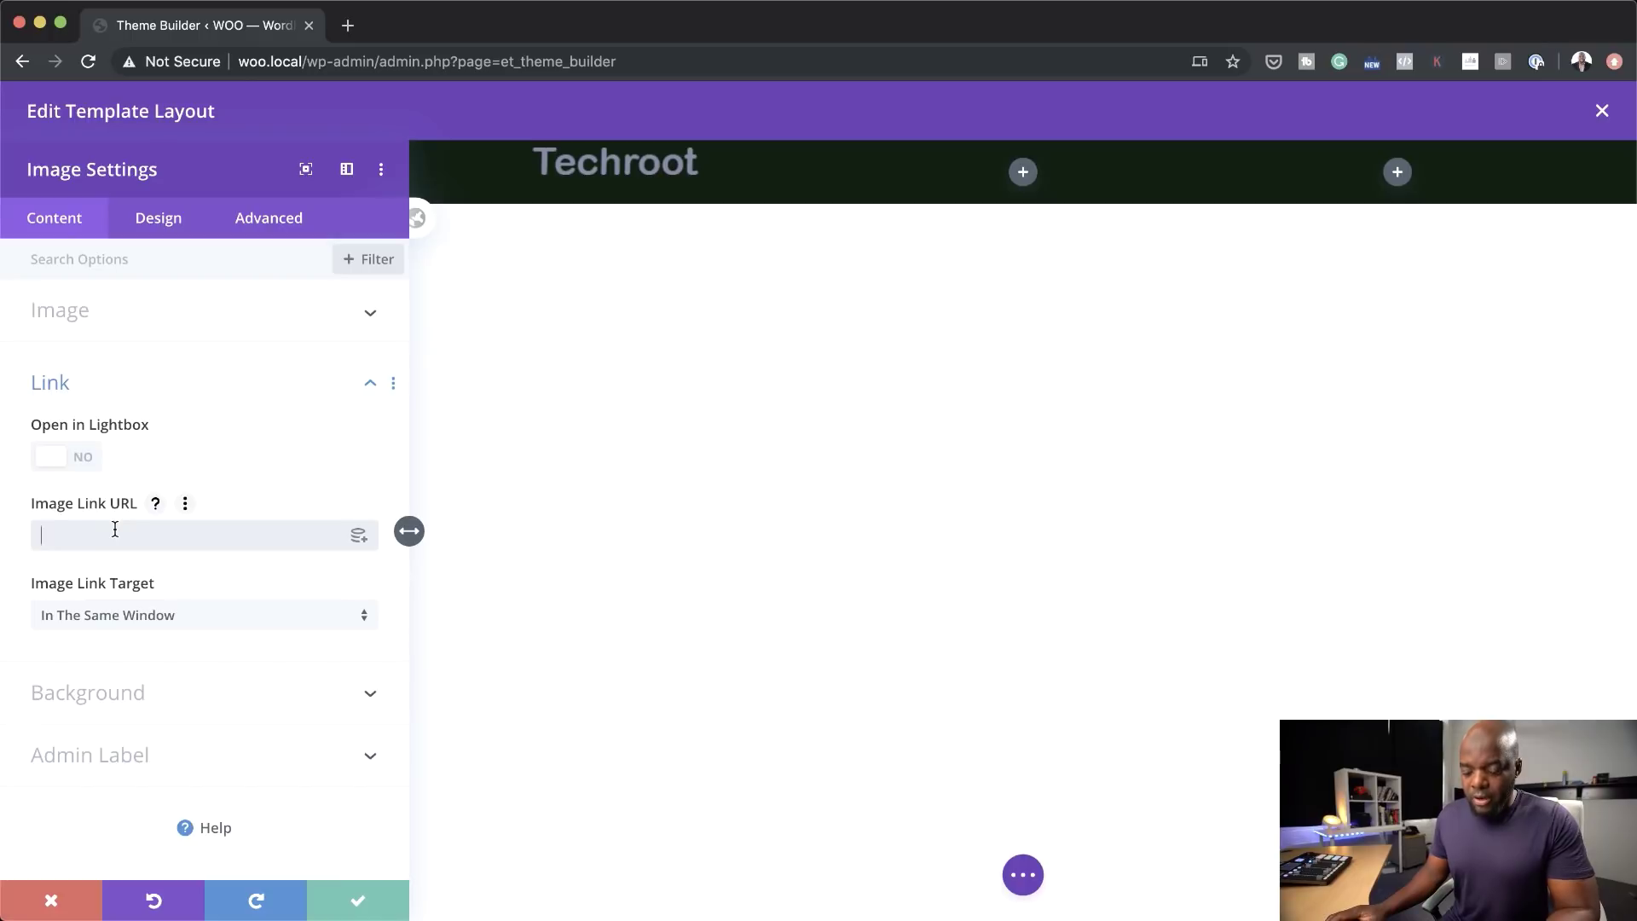
pyautogui.press('super+v')
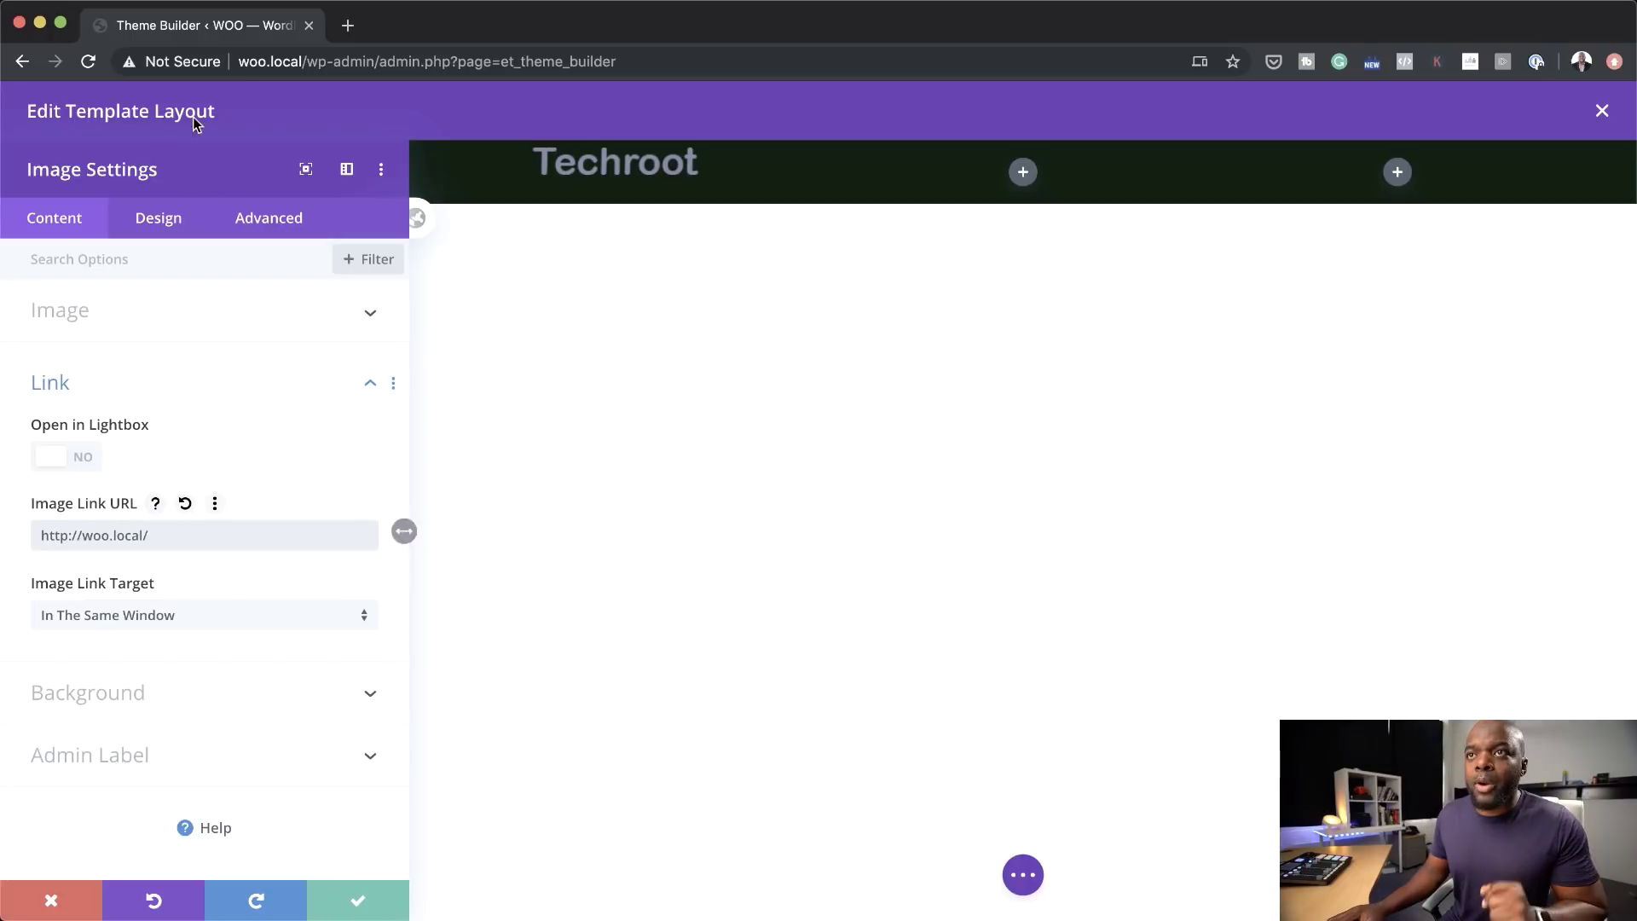
# Step: Resize the logo to 60% width and save, then begin adding a module to the middle column
pyautogui.click(159, 220)
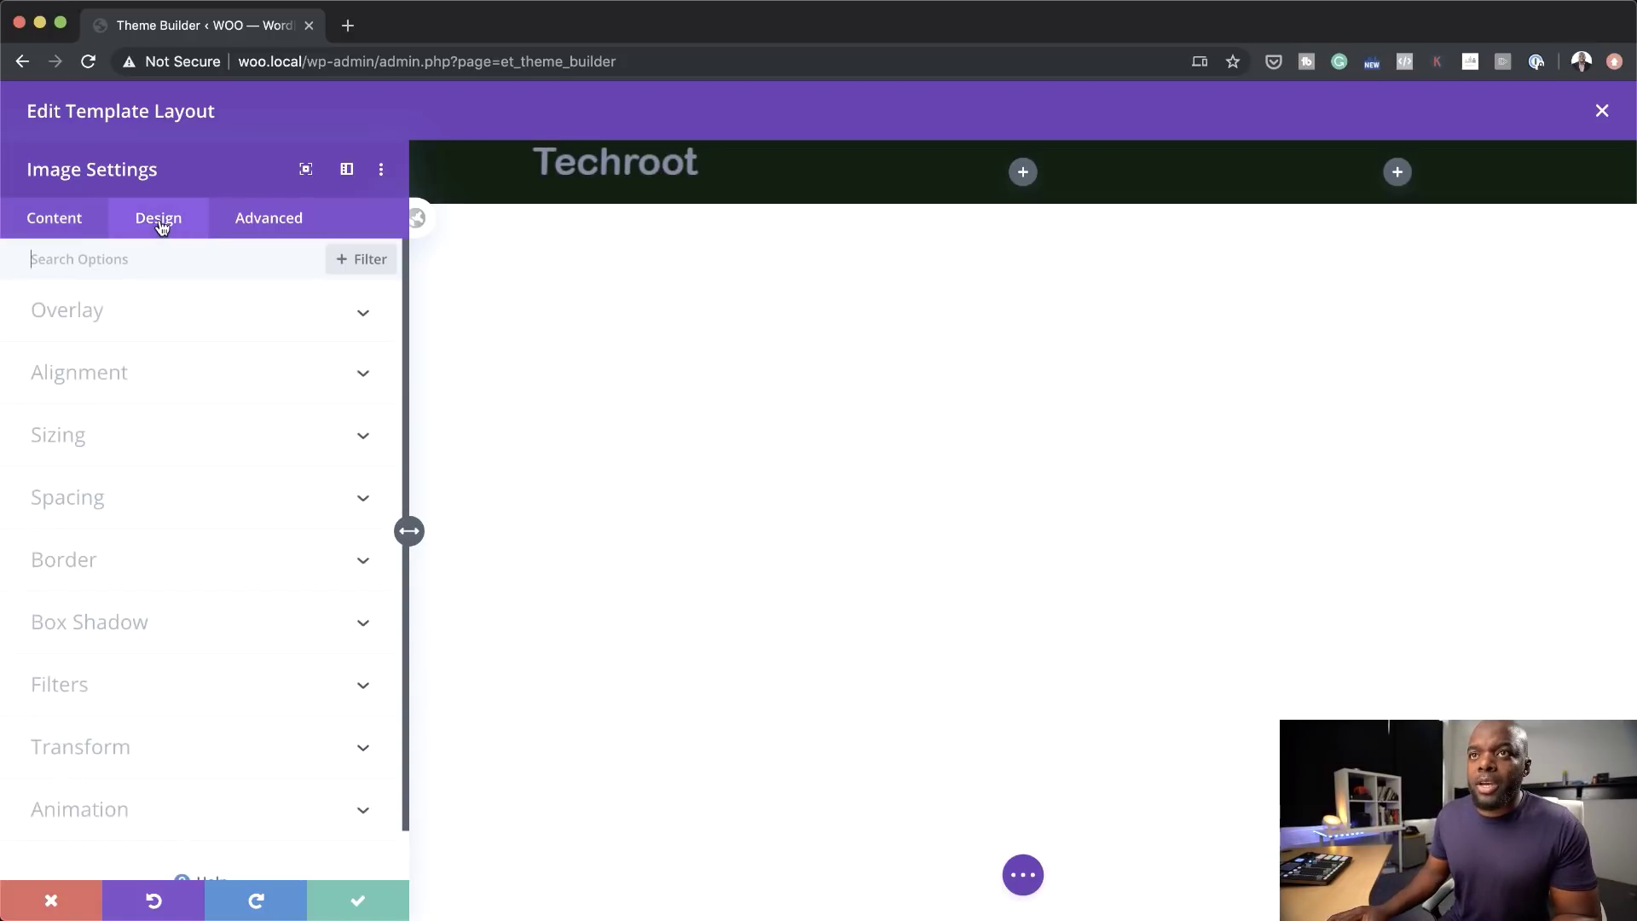
pyautogui.click(118, 438)
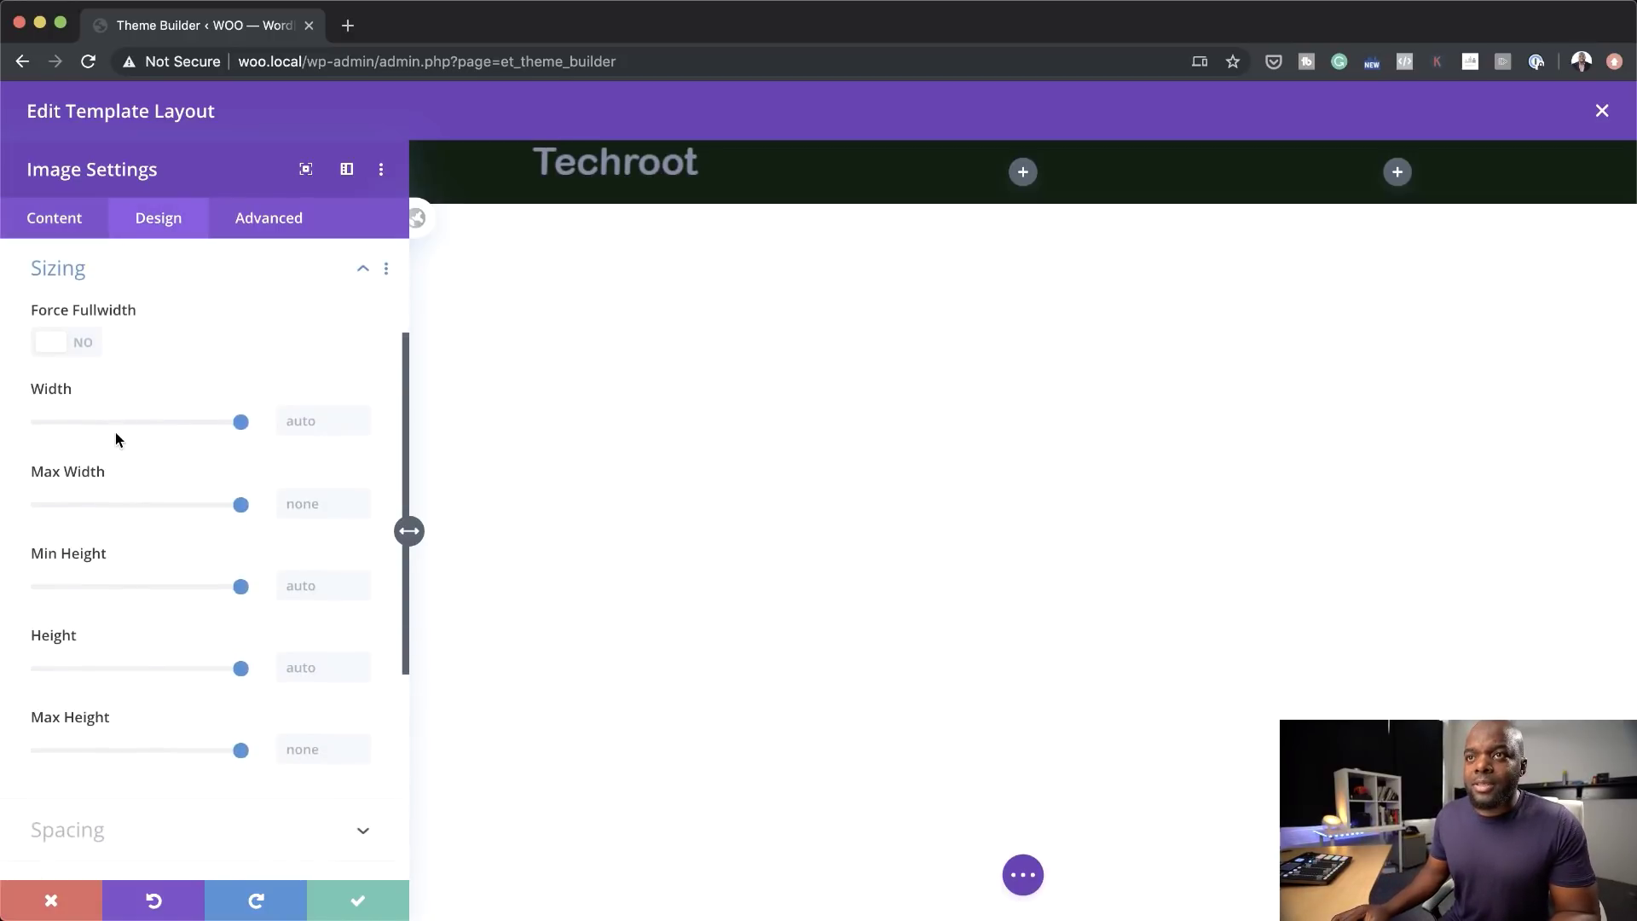
pyautogui.click(233, 423)
pyautogui.moveTo(218, 431); pyautogui.dragTo(160, 428)
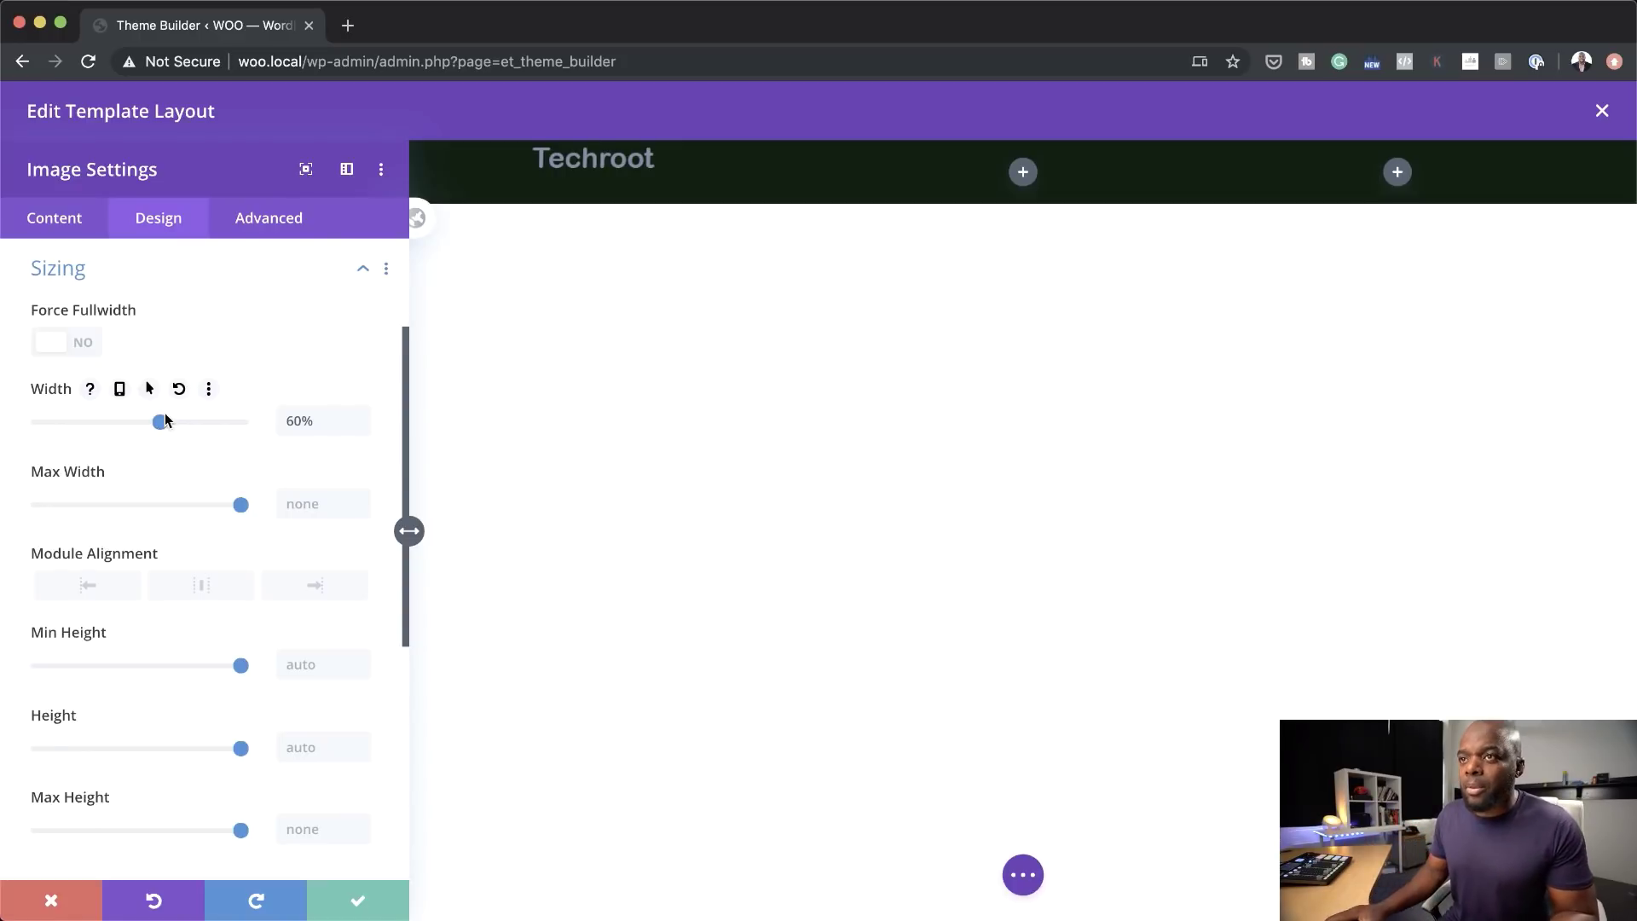
pyautogui.click(360, 902)
pyautogui.click(818, 173)
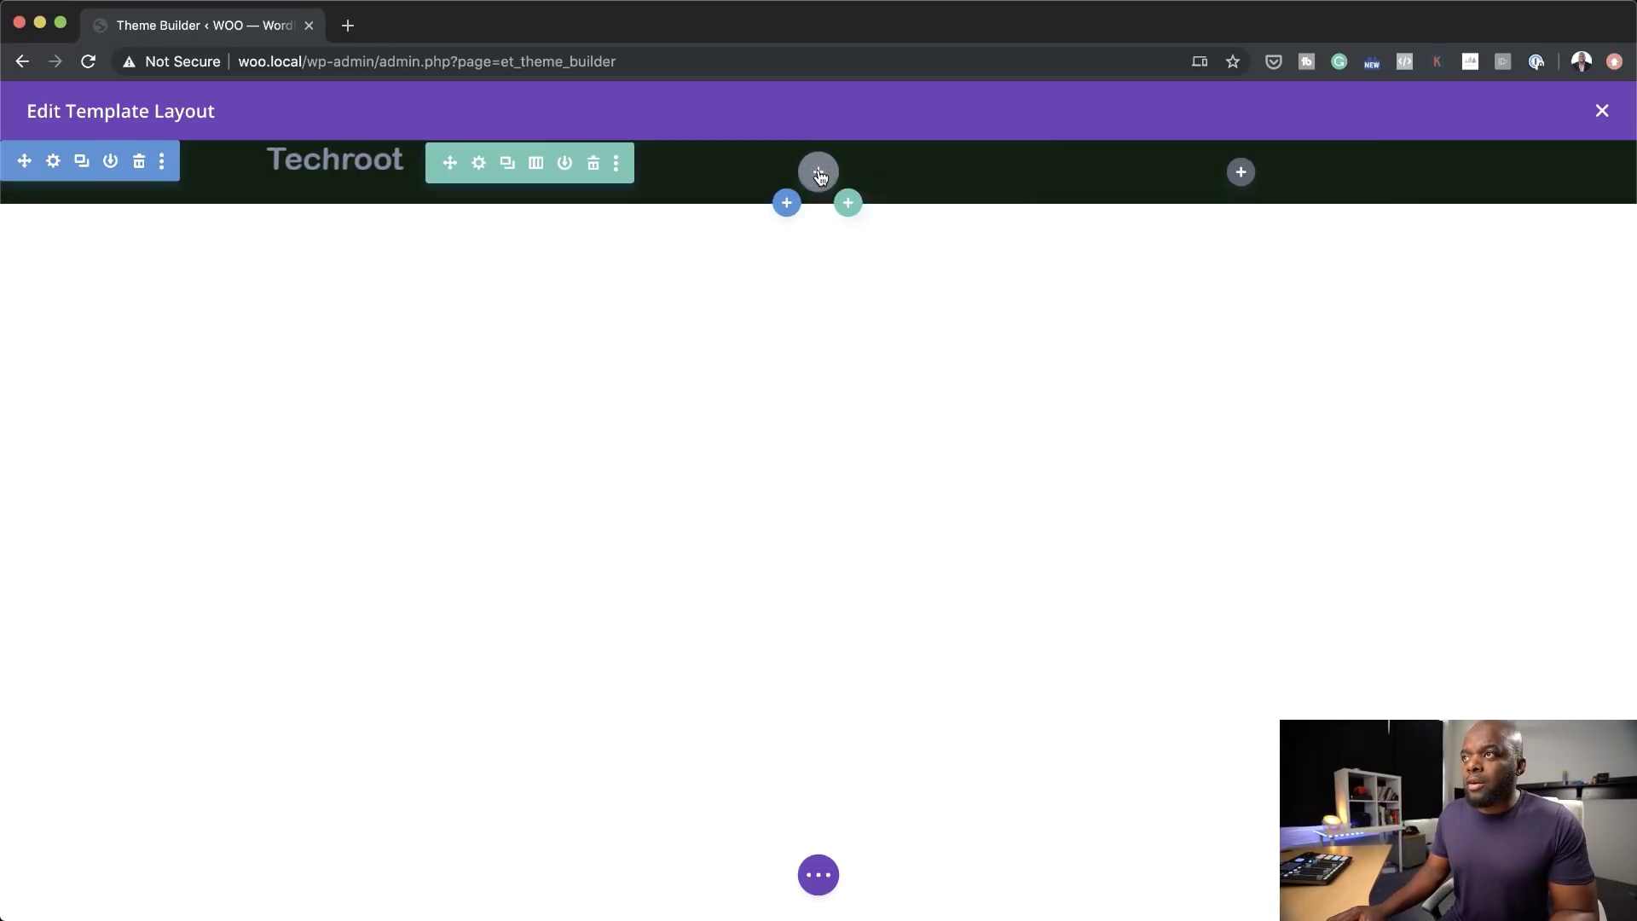
# Step: Insert a Menu module in the middle column and set its background to transparent
pyautogui.write('menu')
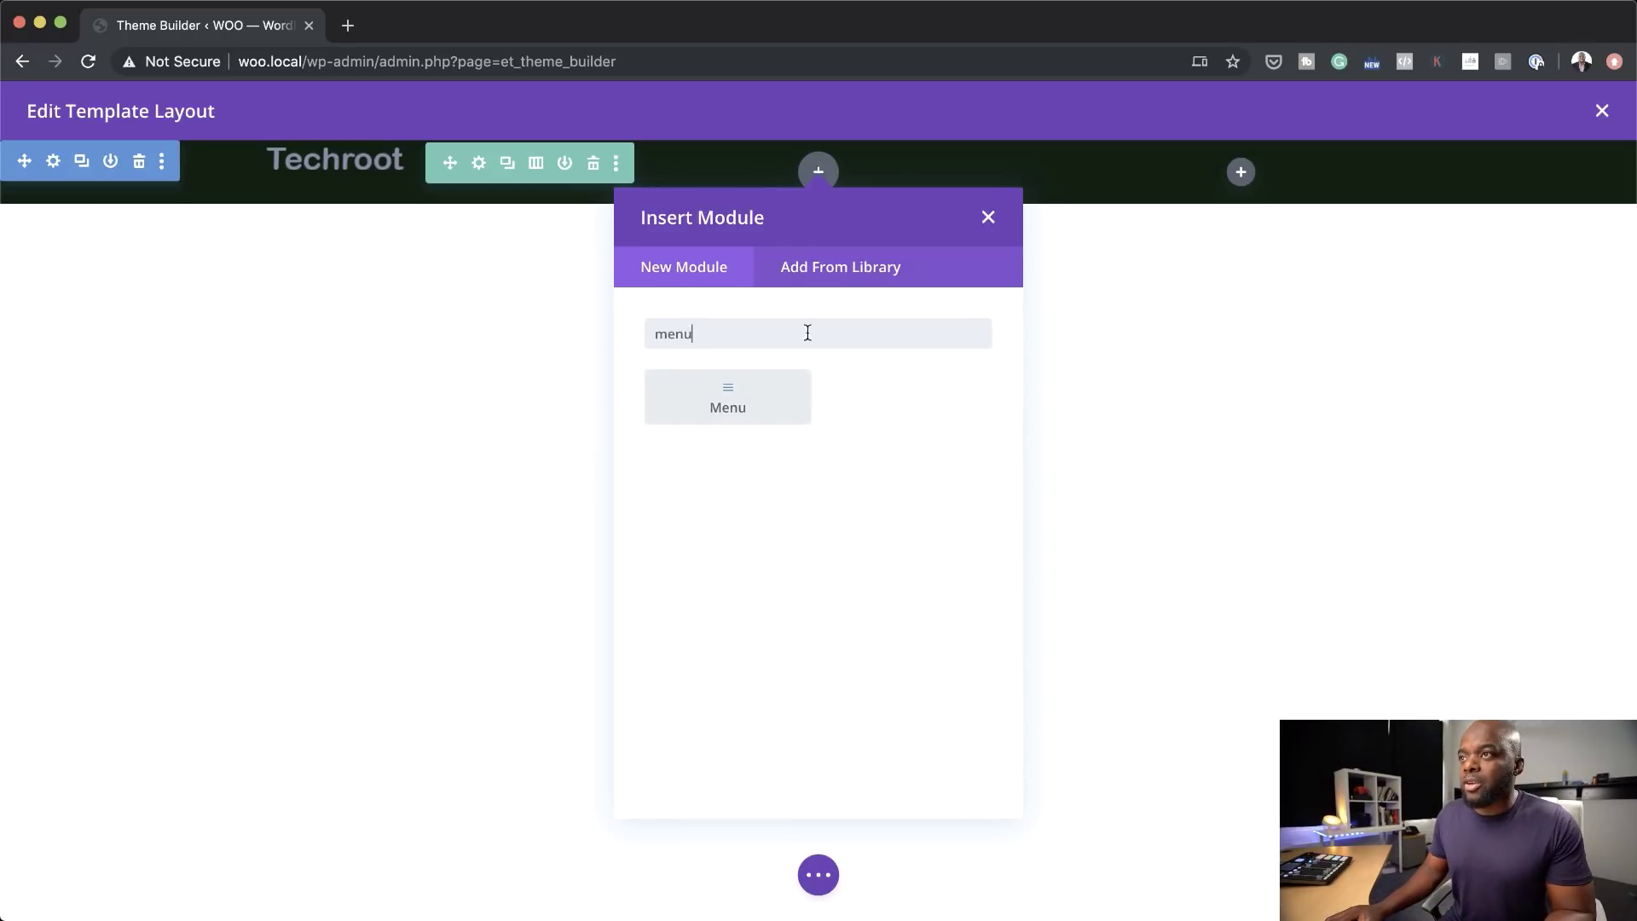
pyautogui.click(739, 396)
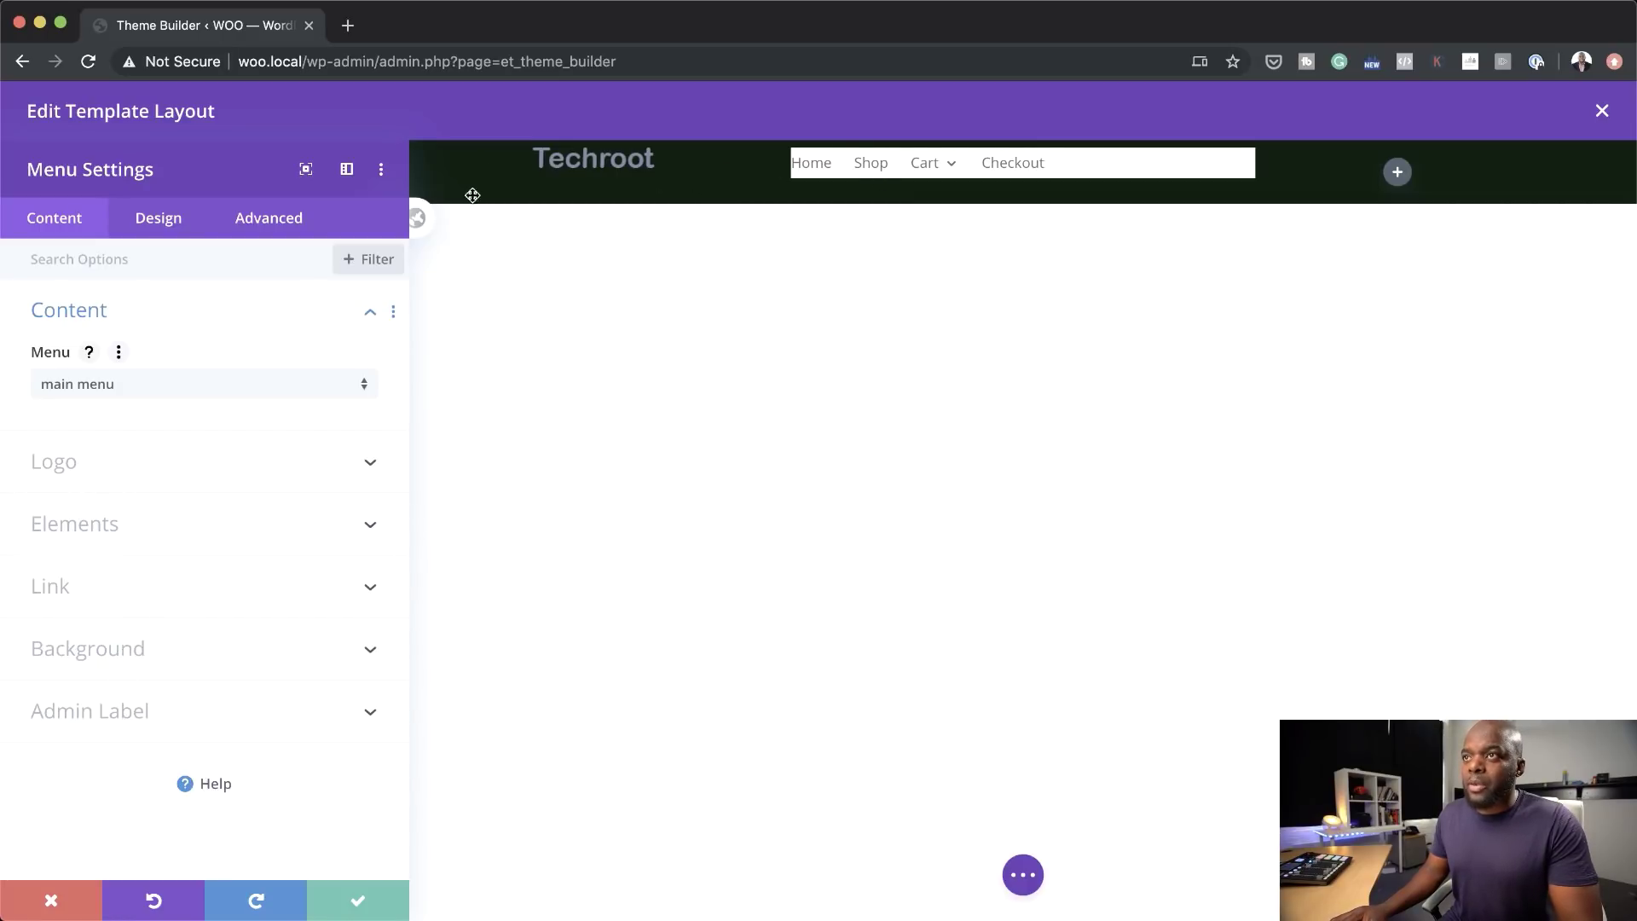
pyautogui.click(132, 654)
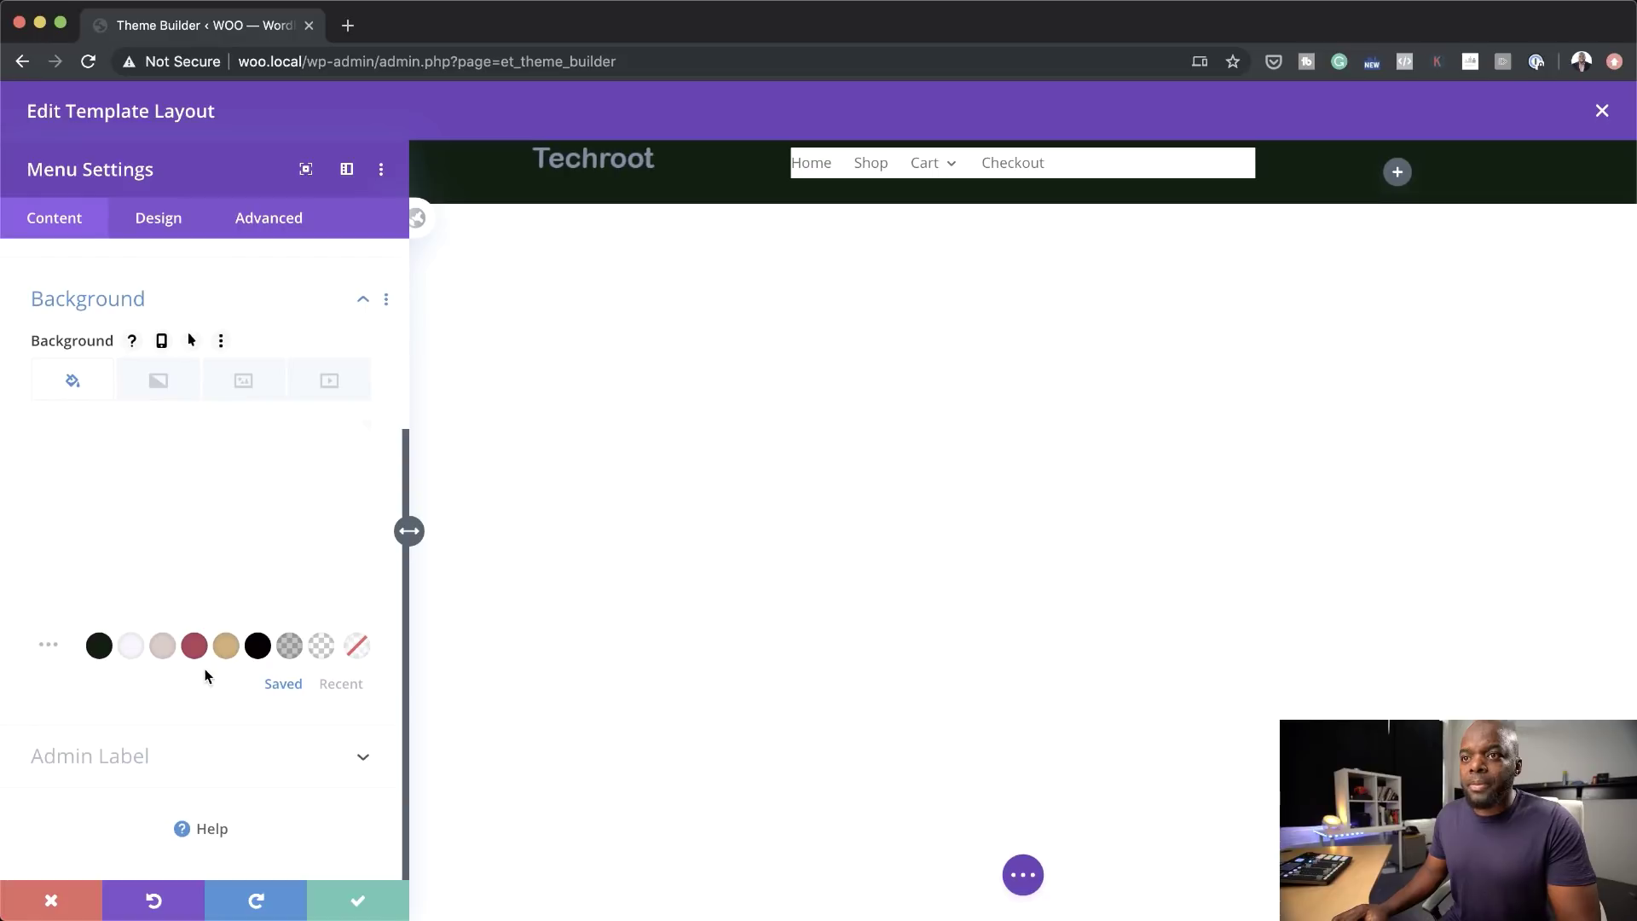
pyautogui.click(321, 646)
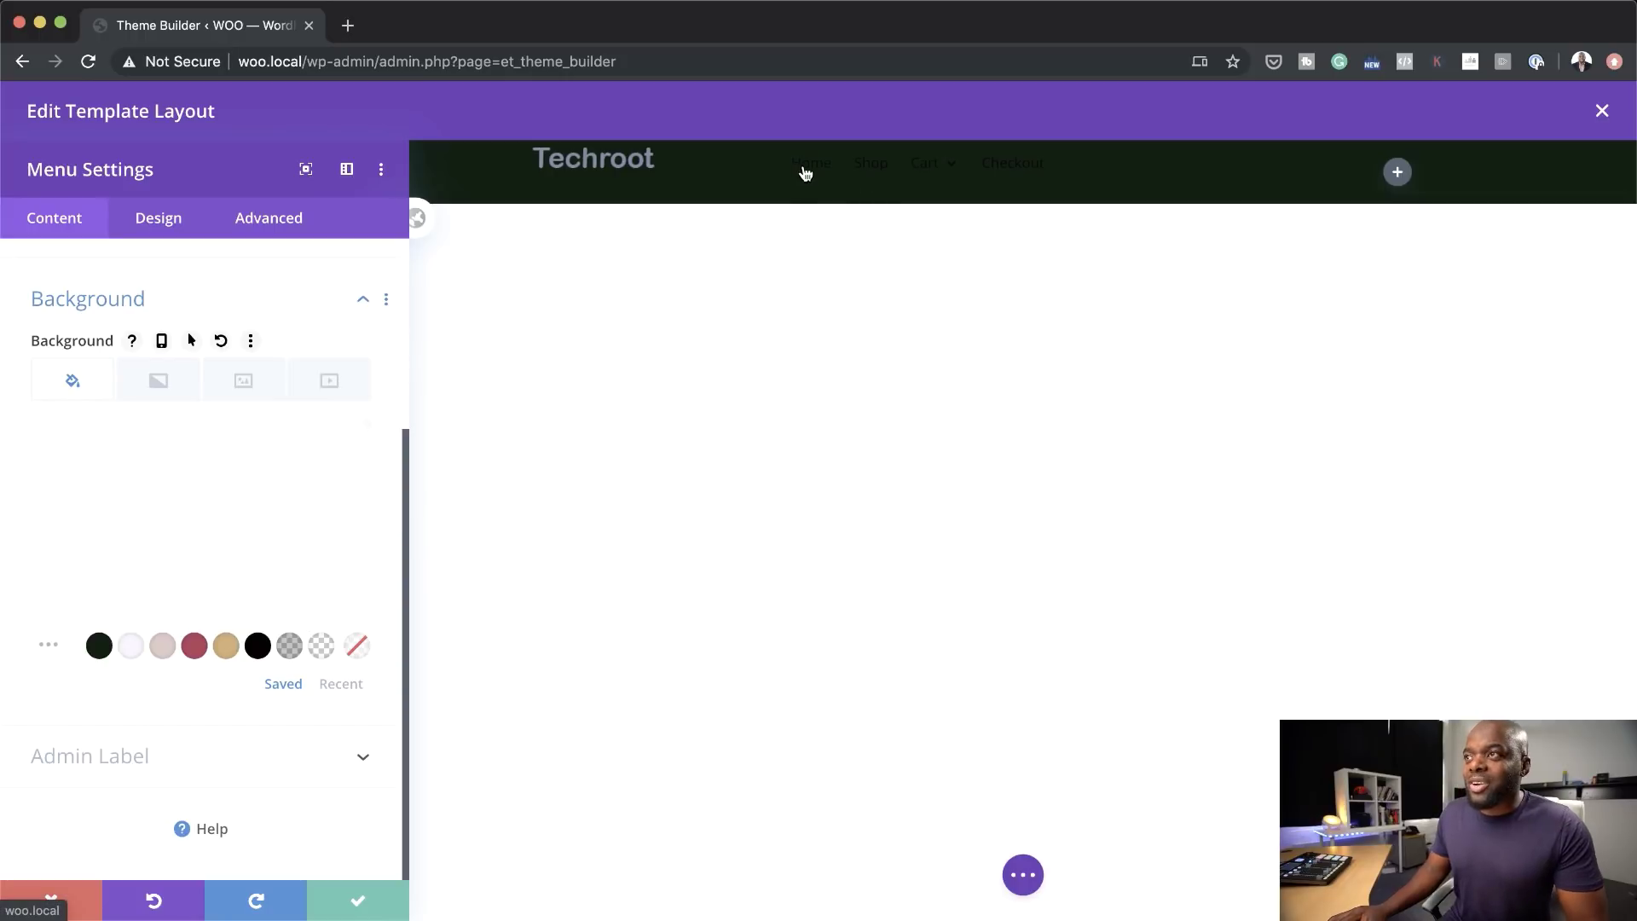
# Step: Set the menu's active link colour to gold and the menu text to near-white
pyautogui.click(162, 223)
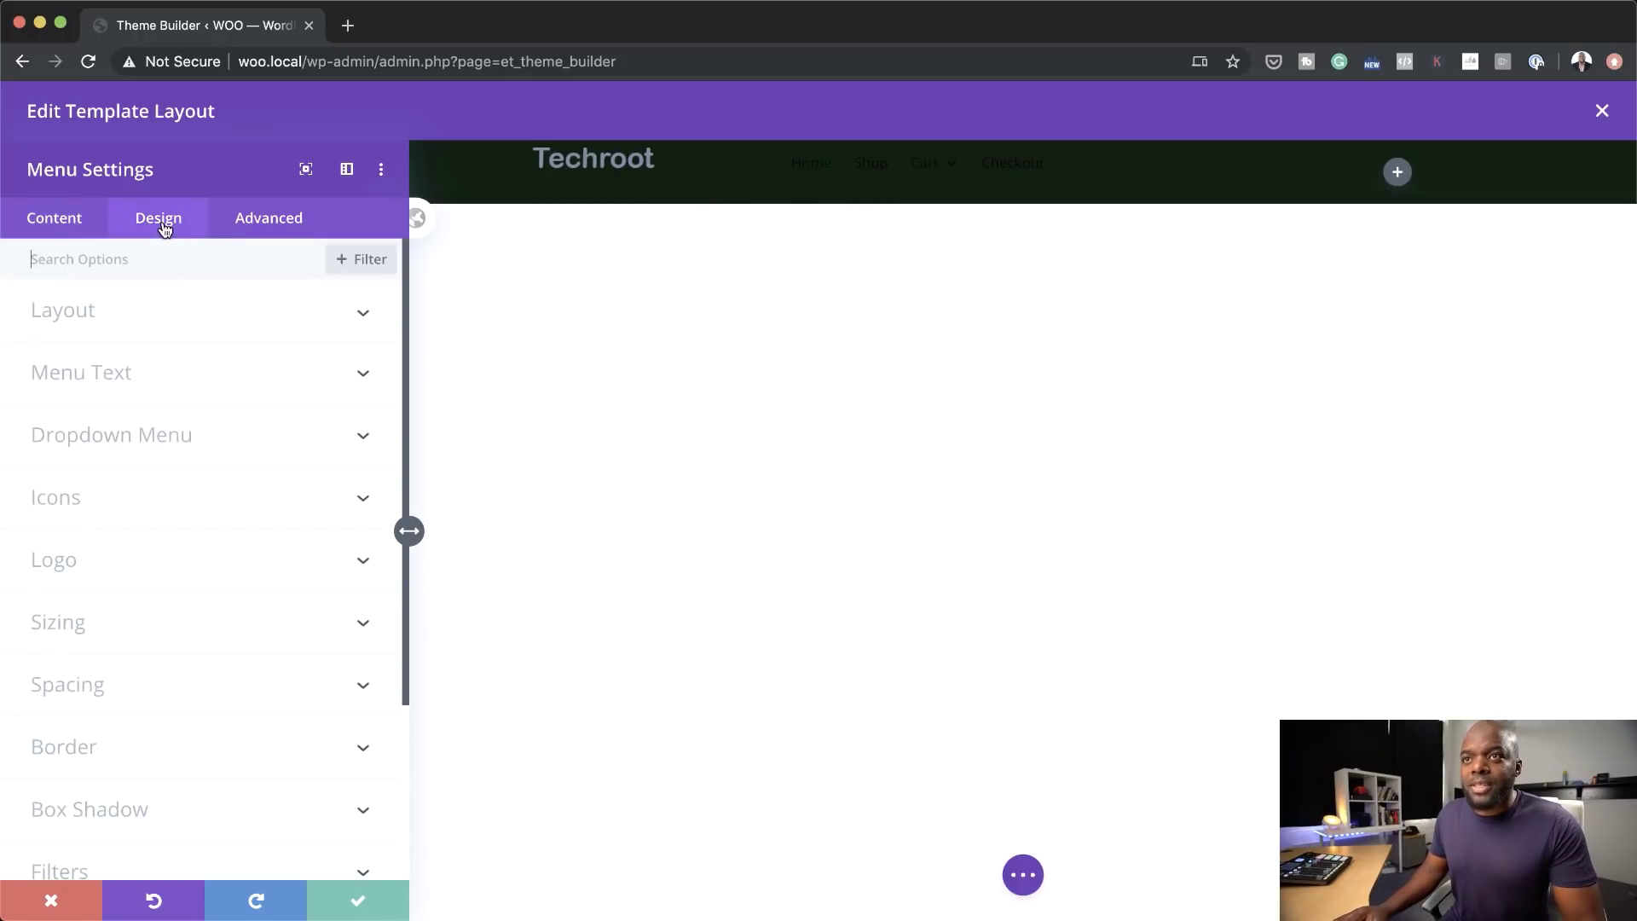
pyautogui.click(119, 370)
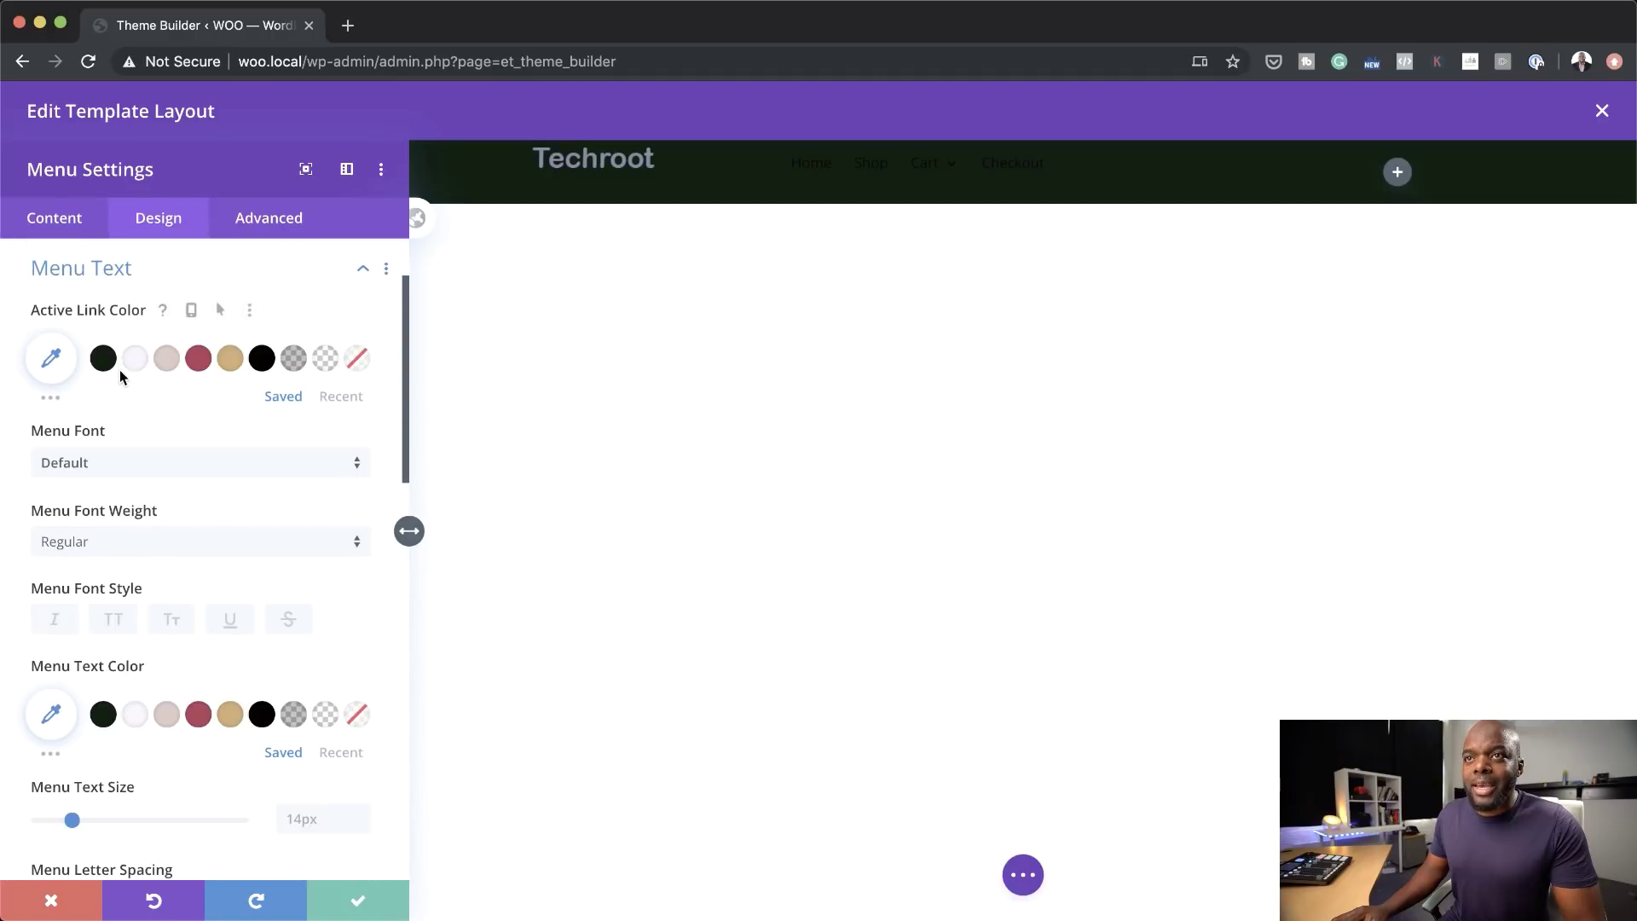
pyautogui.click(231, 360)
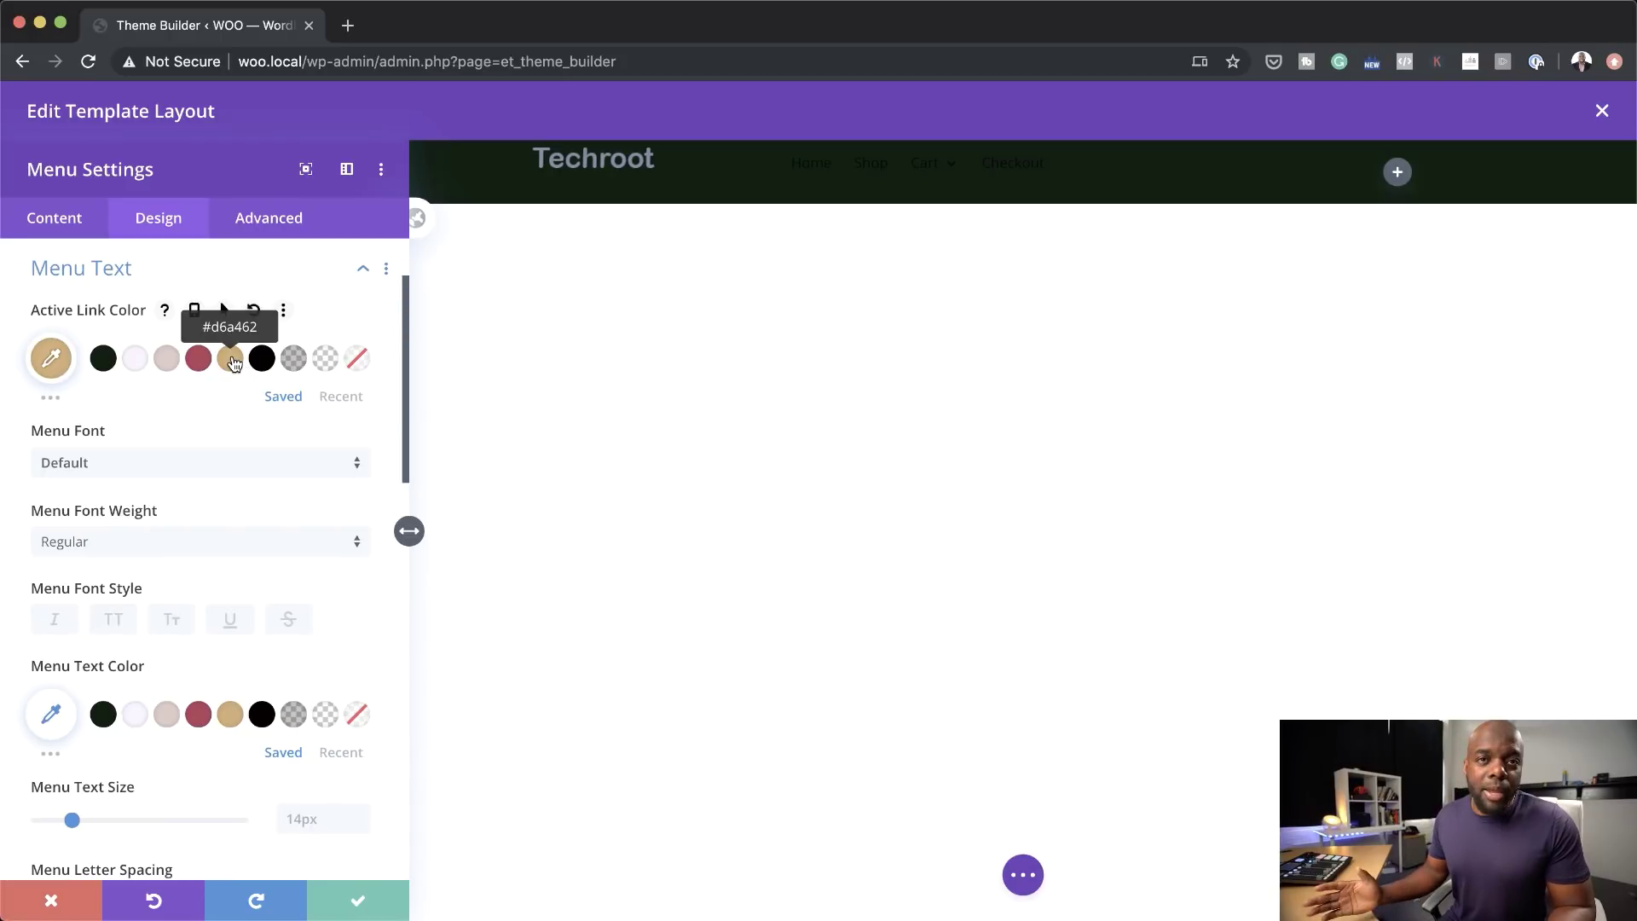
pyautogui.click(137, 721)
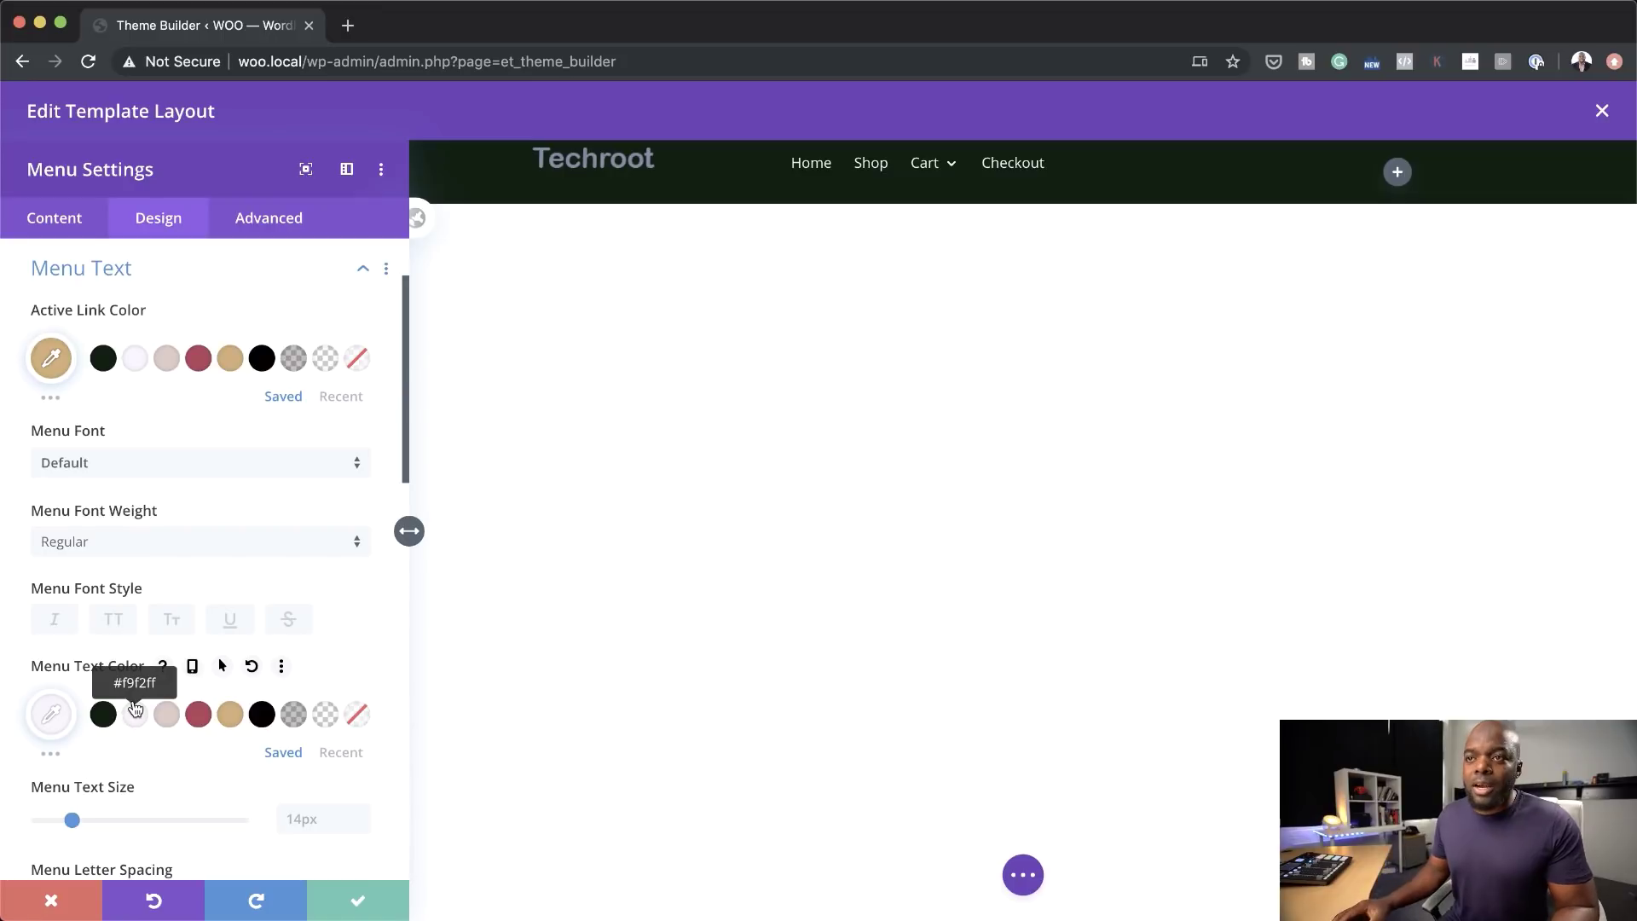
# Step: Style the menu text as uppercase Poppins Semi Bold, 15px, 1px letter spacing, 1.6em line height
pyautogui.click(131, 466)
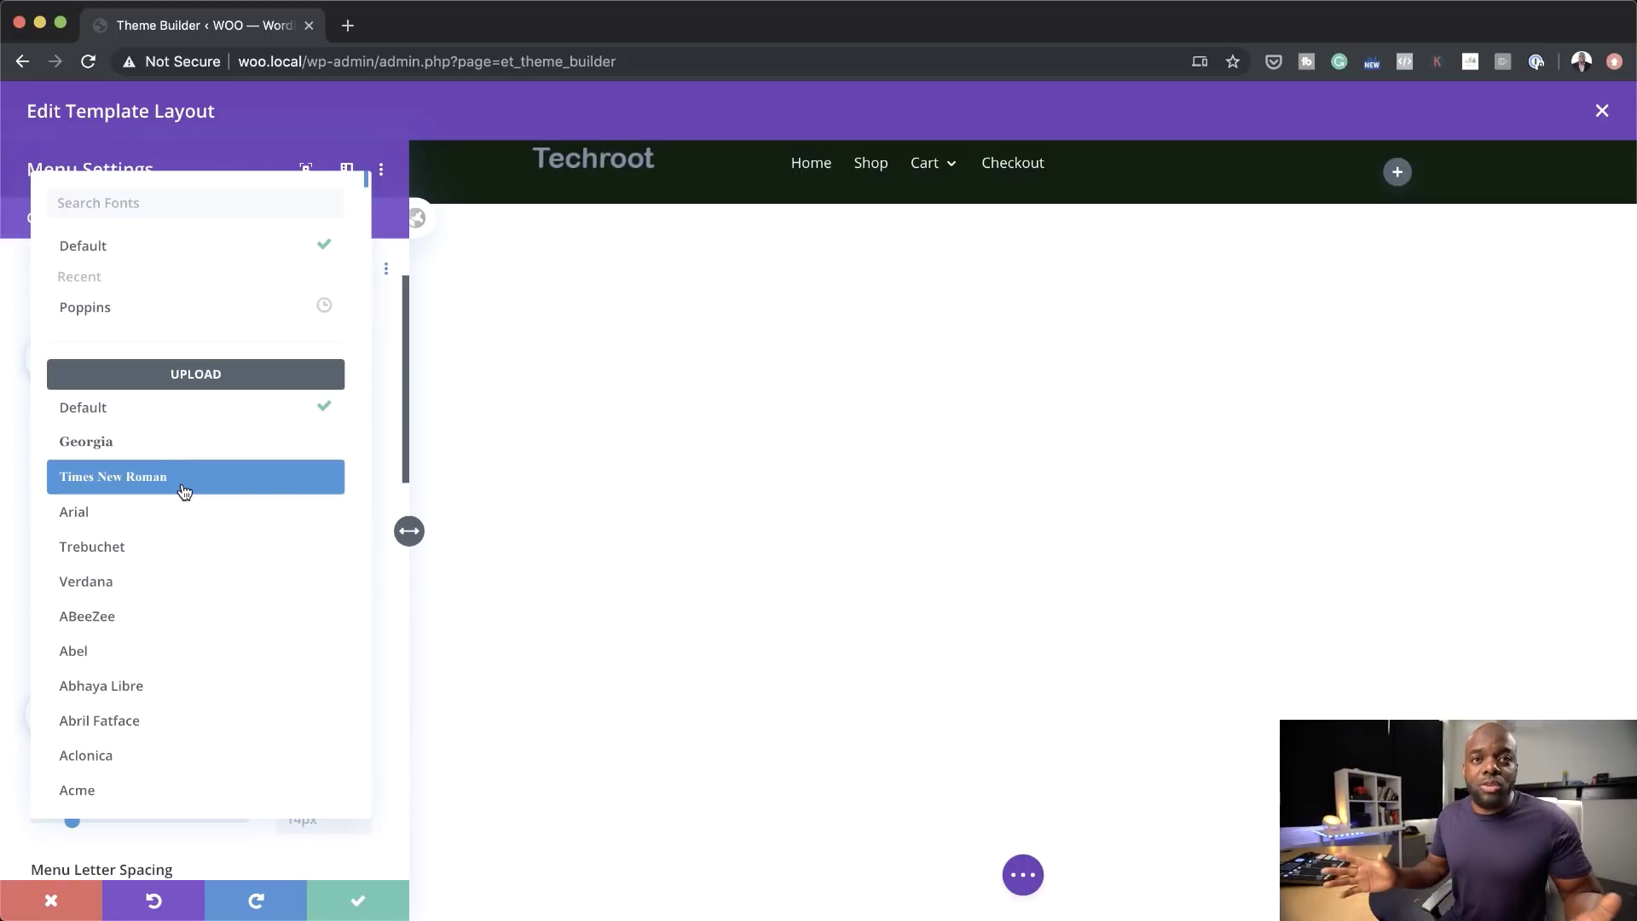
pyautogui.click(145, 308)
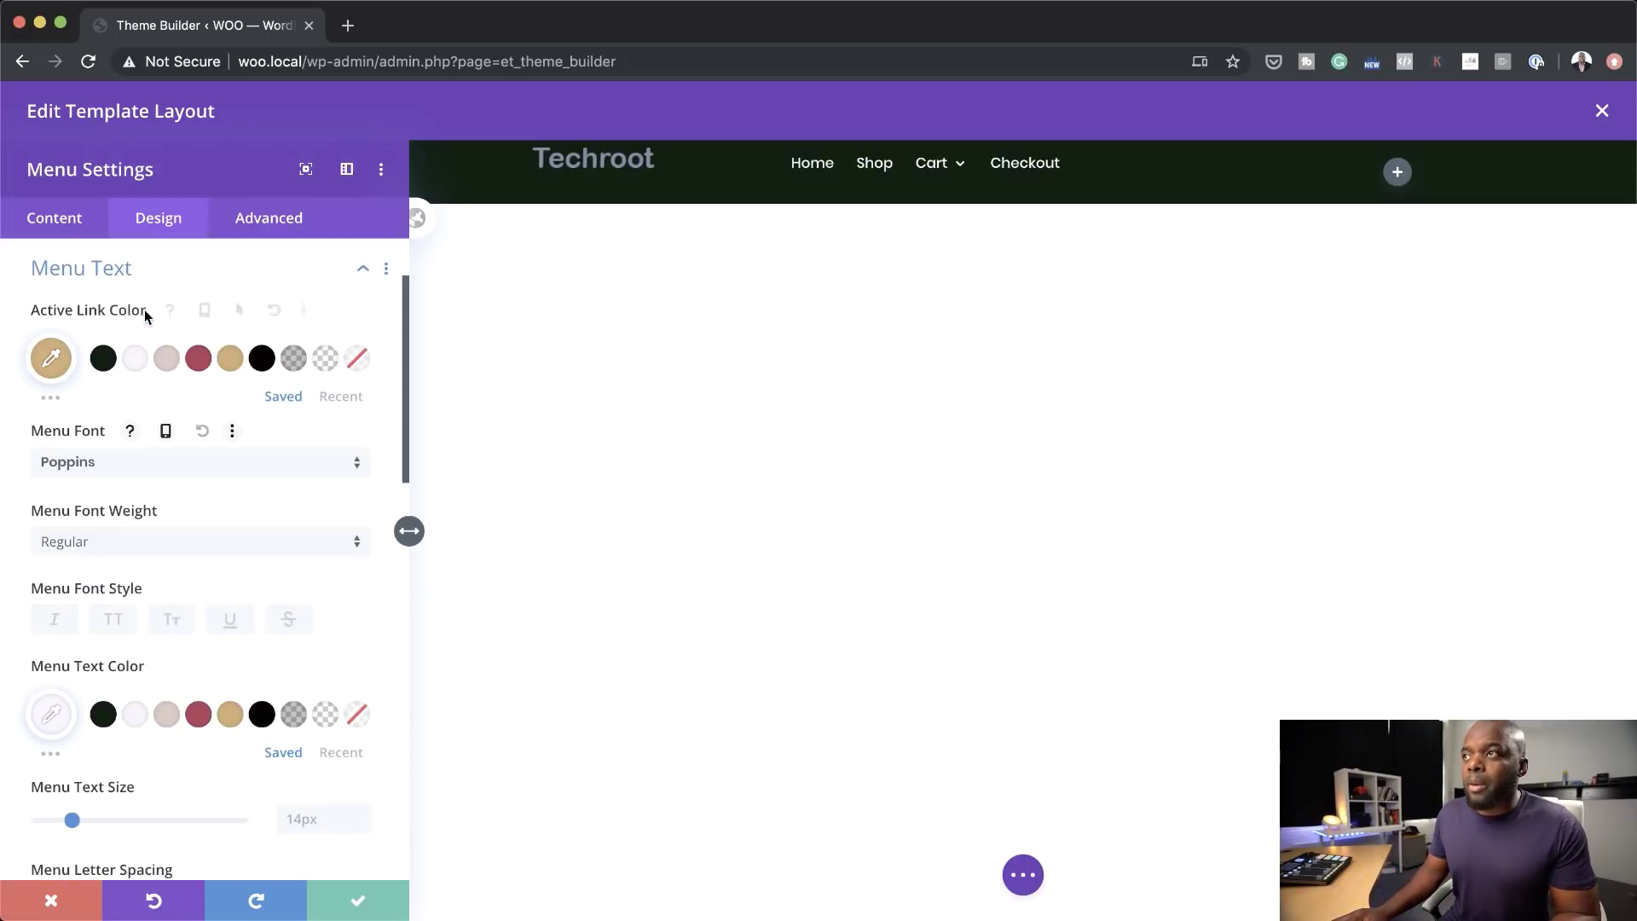
pyautogui.click(111, 622)
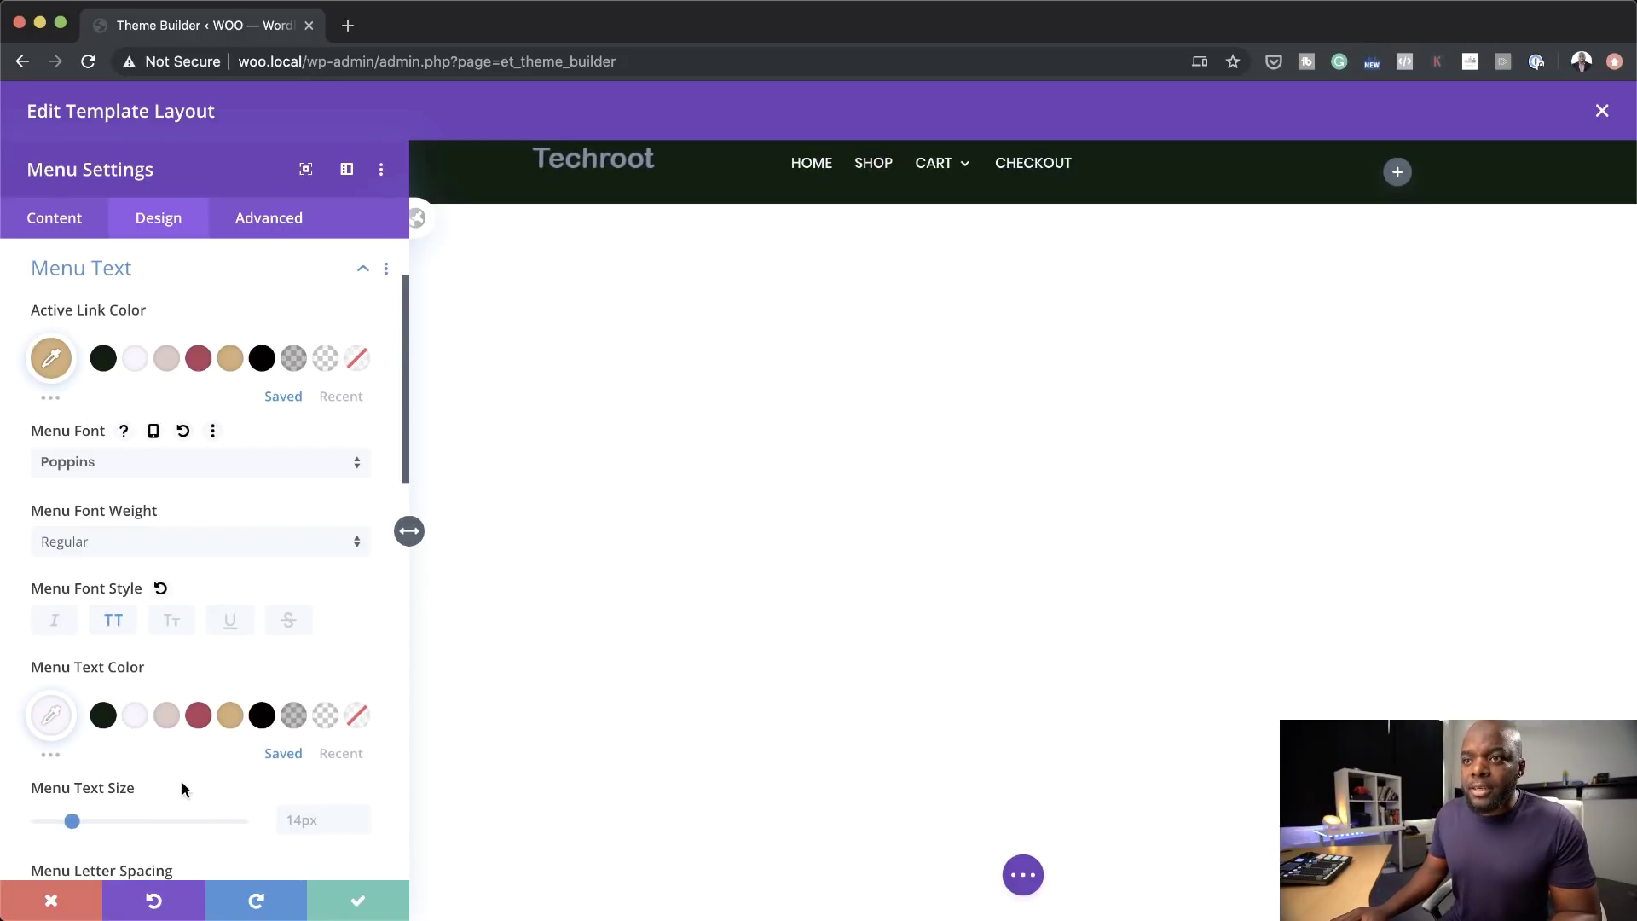
pyautogui.click(151, 542)
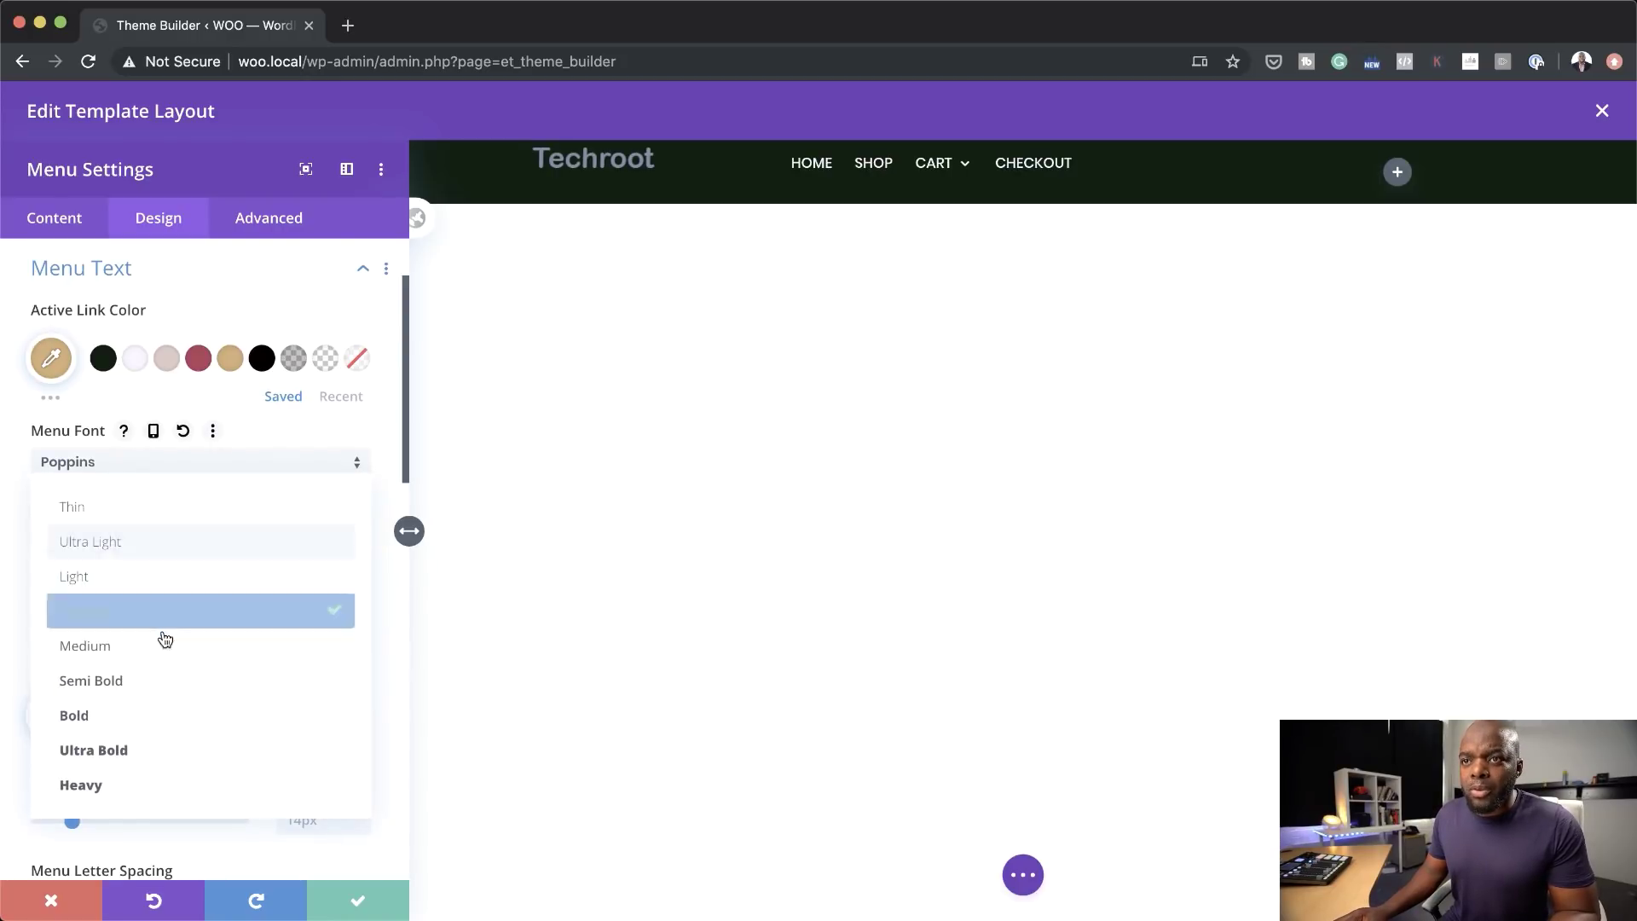
pyautogui.click(158, 679)
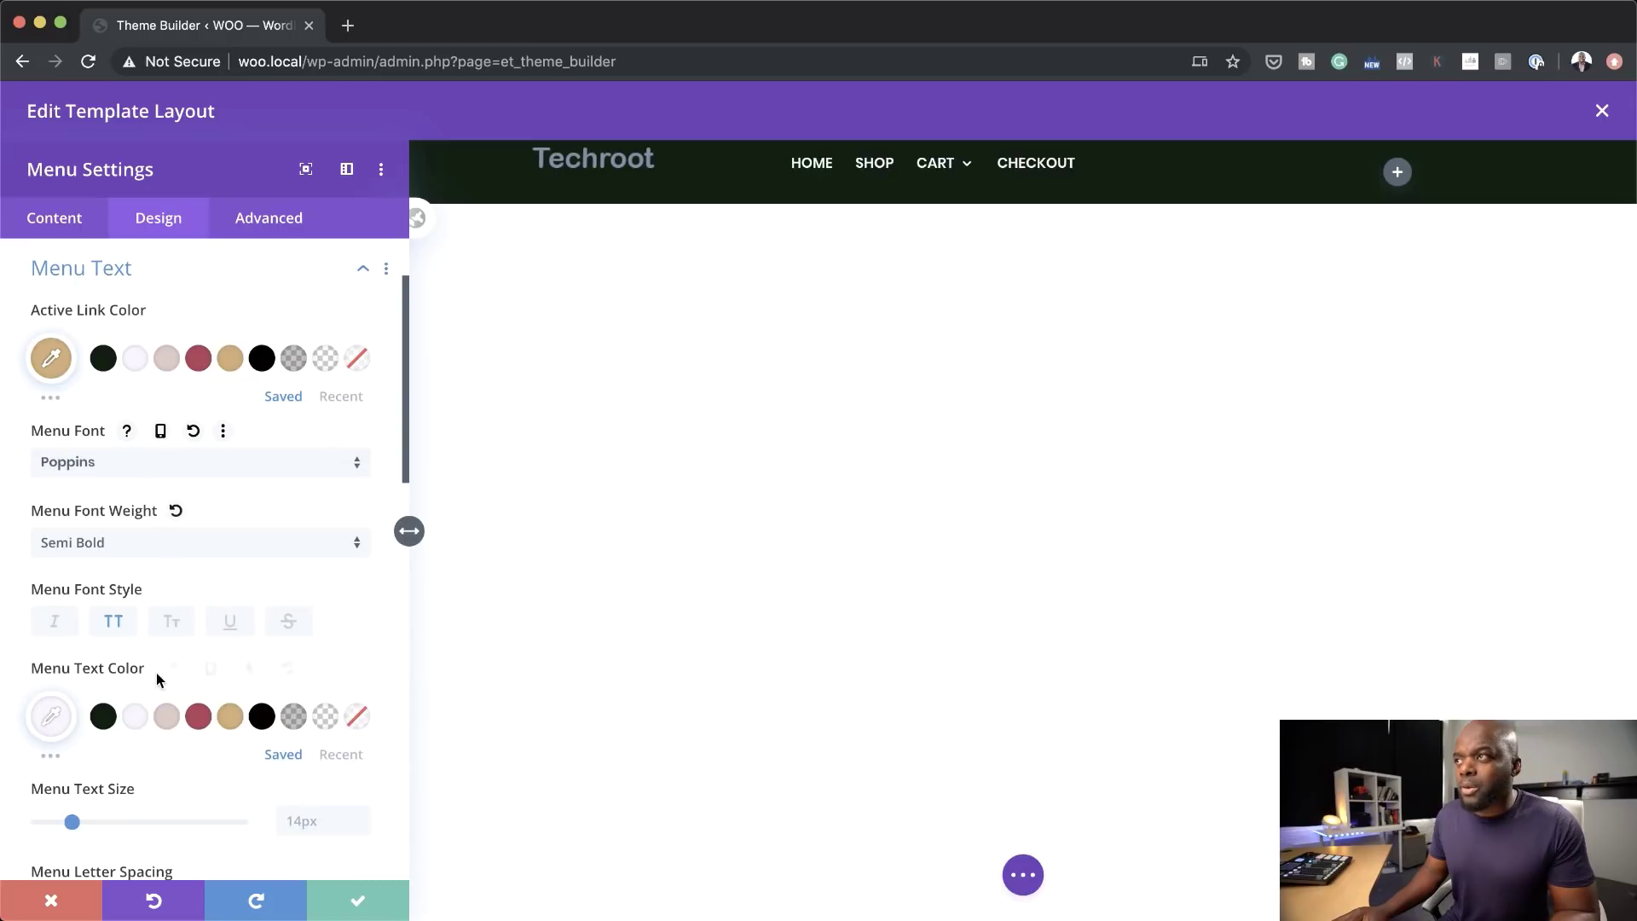
pyautogui.scroll(-3, 128, 671)
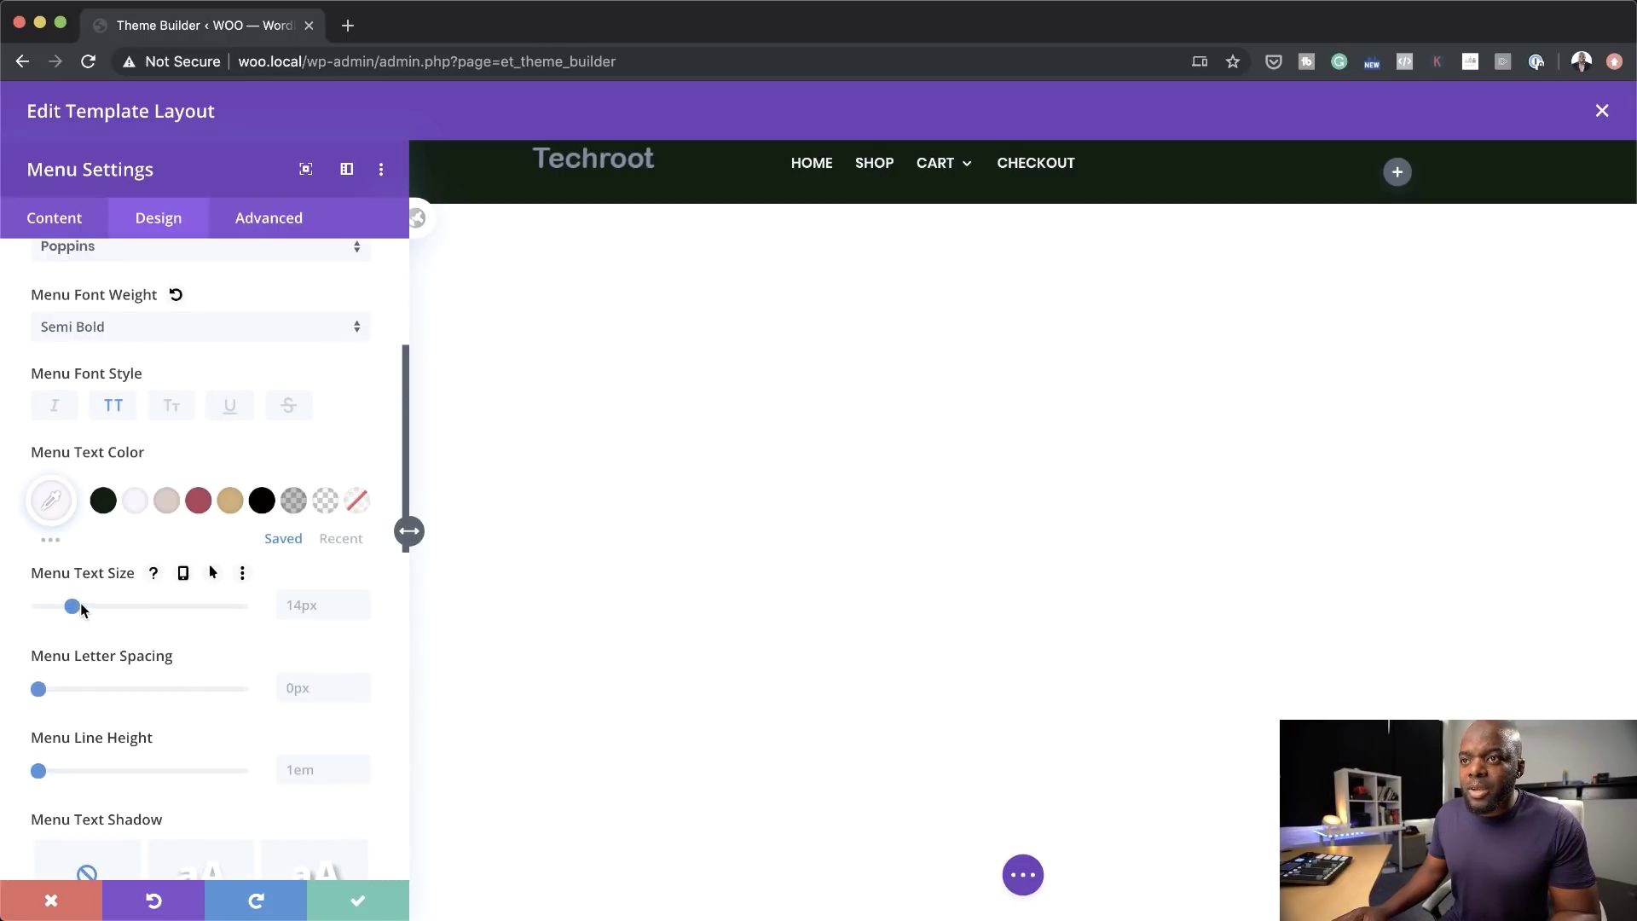
pyautogui.moveTo(78, 604); pyautogui.dragTo(82, 604)
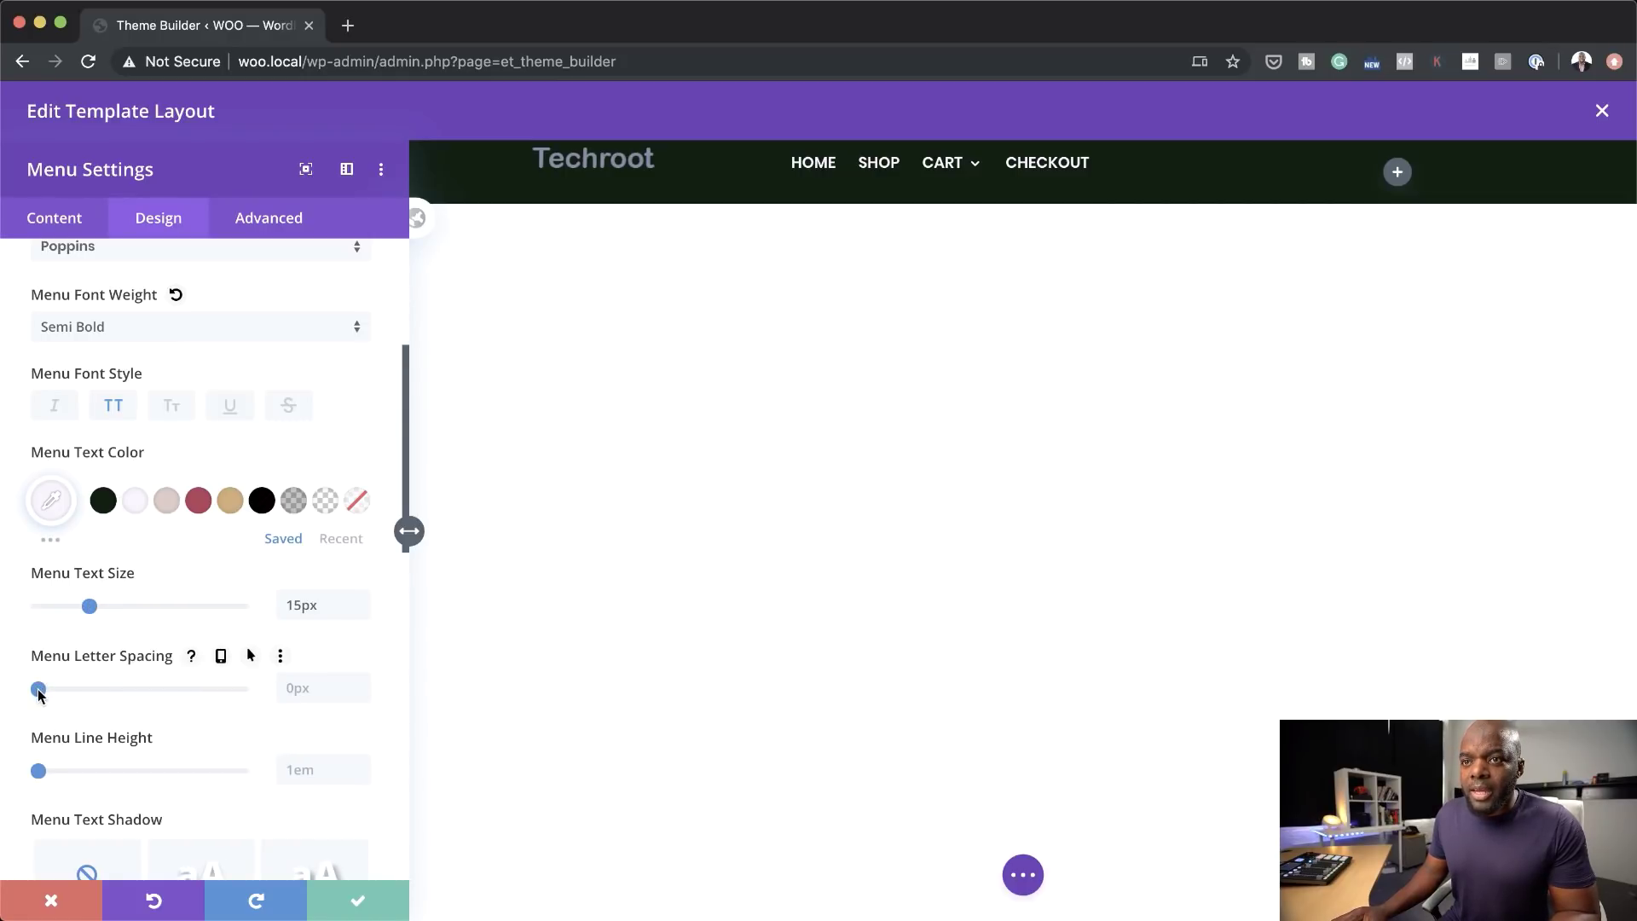
pyautogui.moveTo(43, 694); pyautogui.dragTo(63, 695)
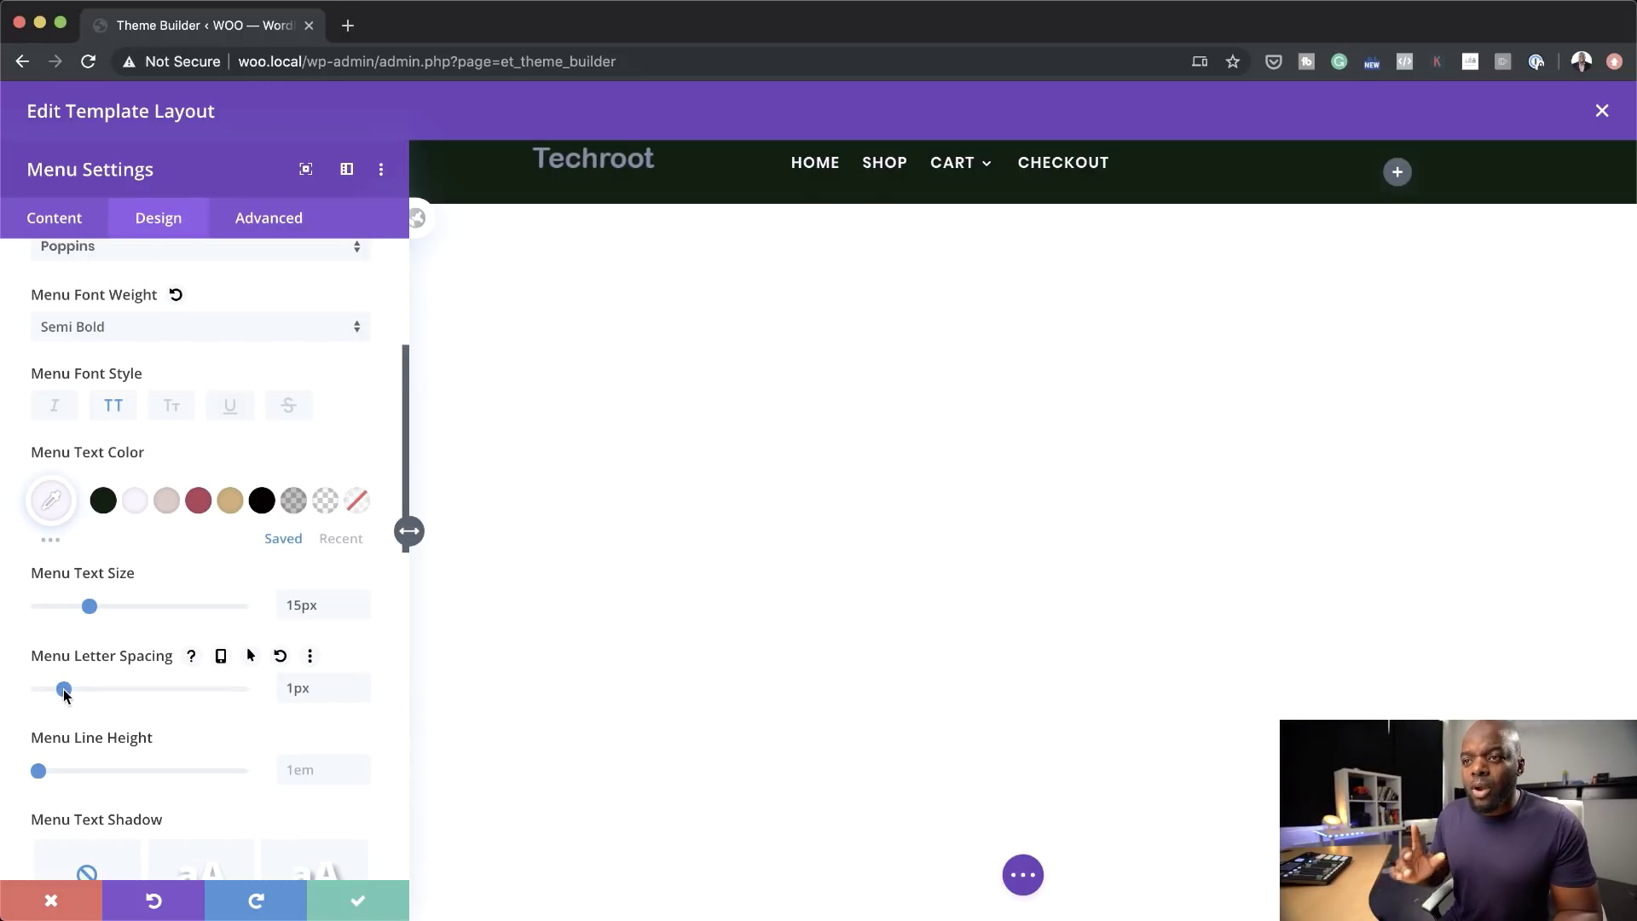
pyautogui.moveTo(43, 771); pyautogui.dragTo(100, 778)
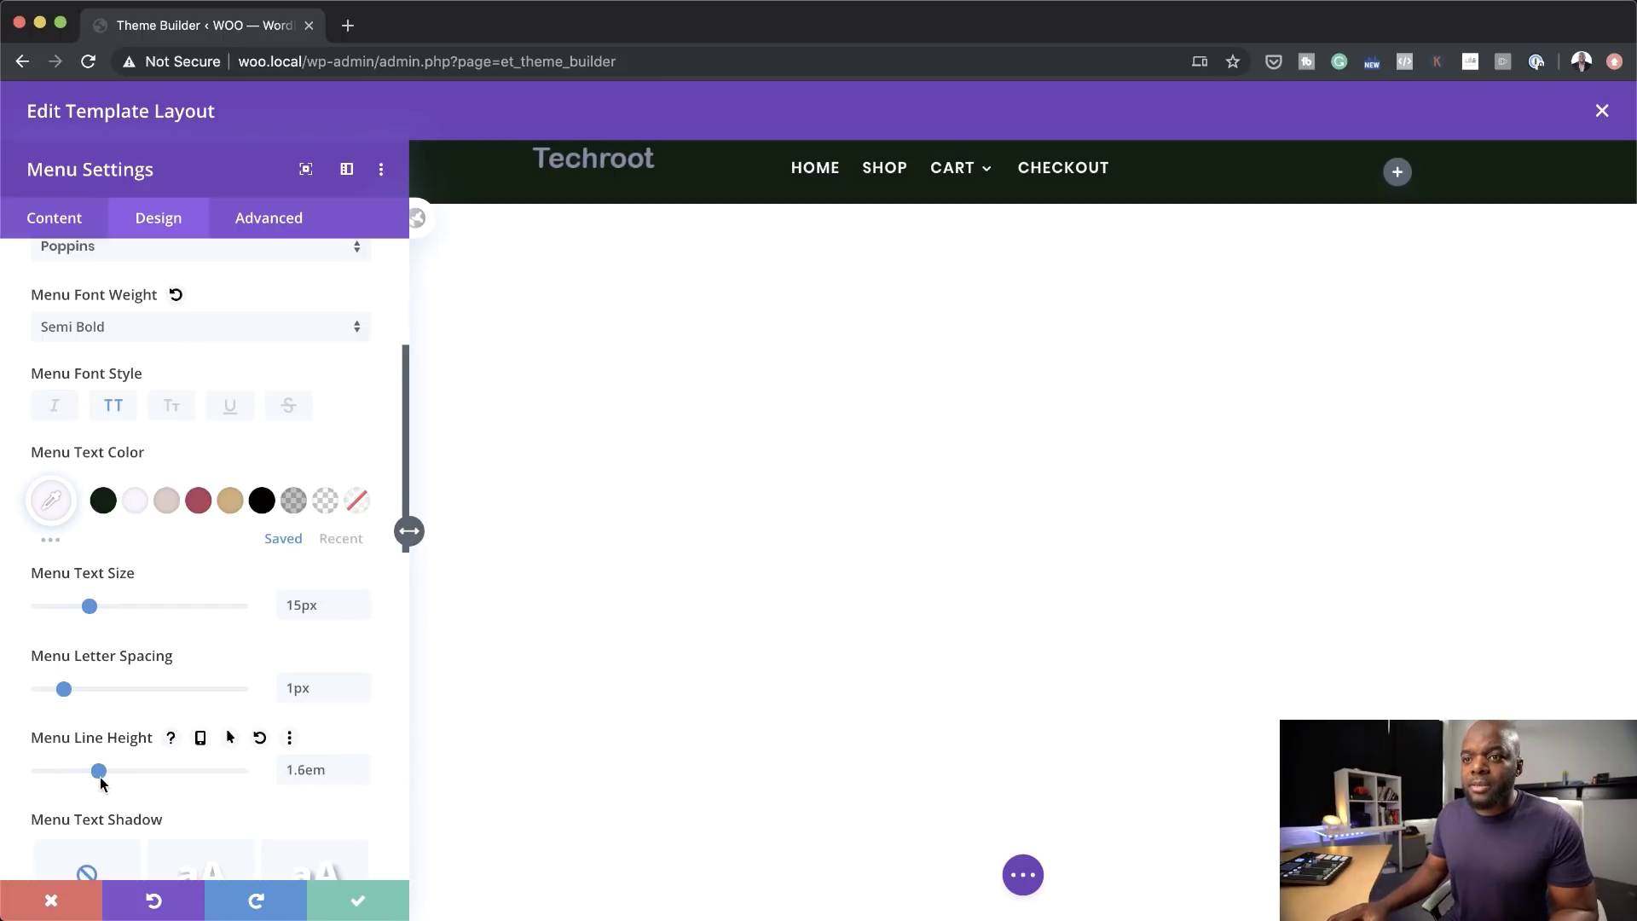
# Step: Set the menu text alignment to Right
pyautogui.scroll(-5, 203, 642)
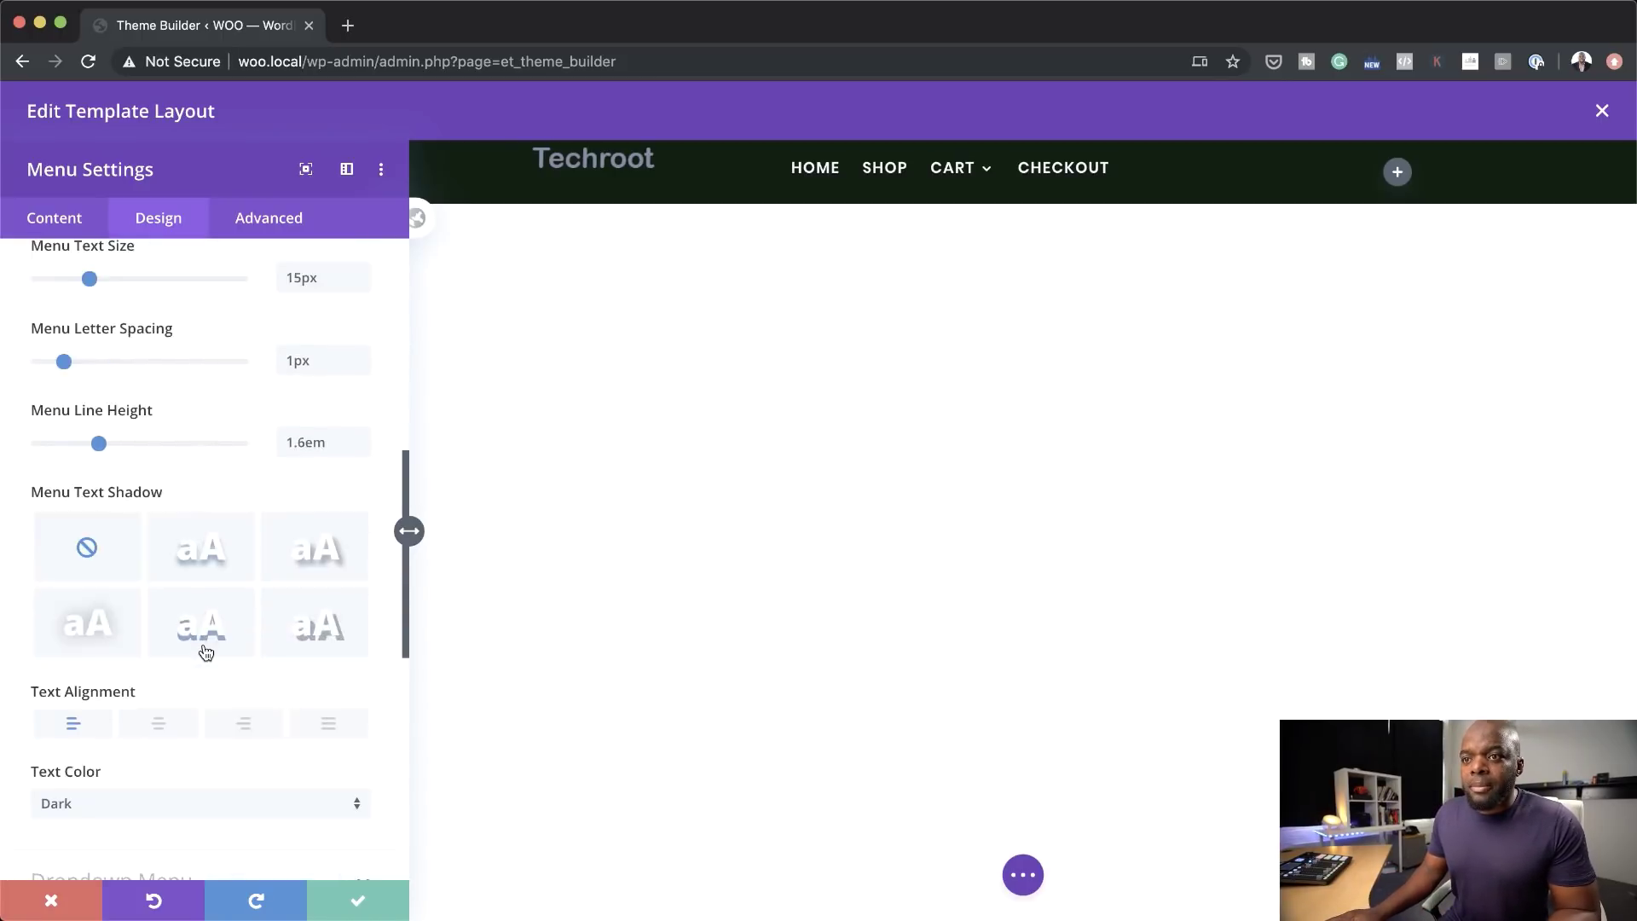
pyautogui.scroll(-1, 207, 647)
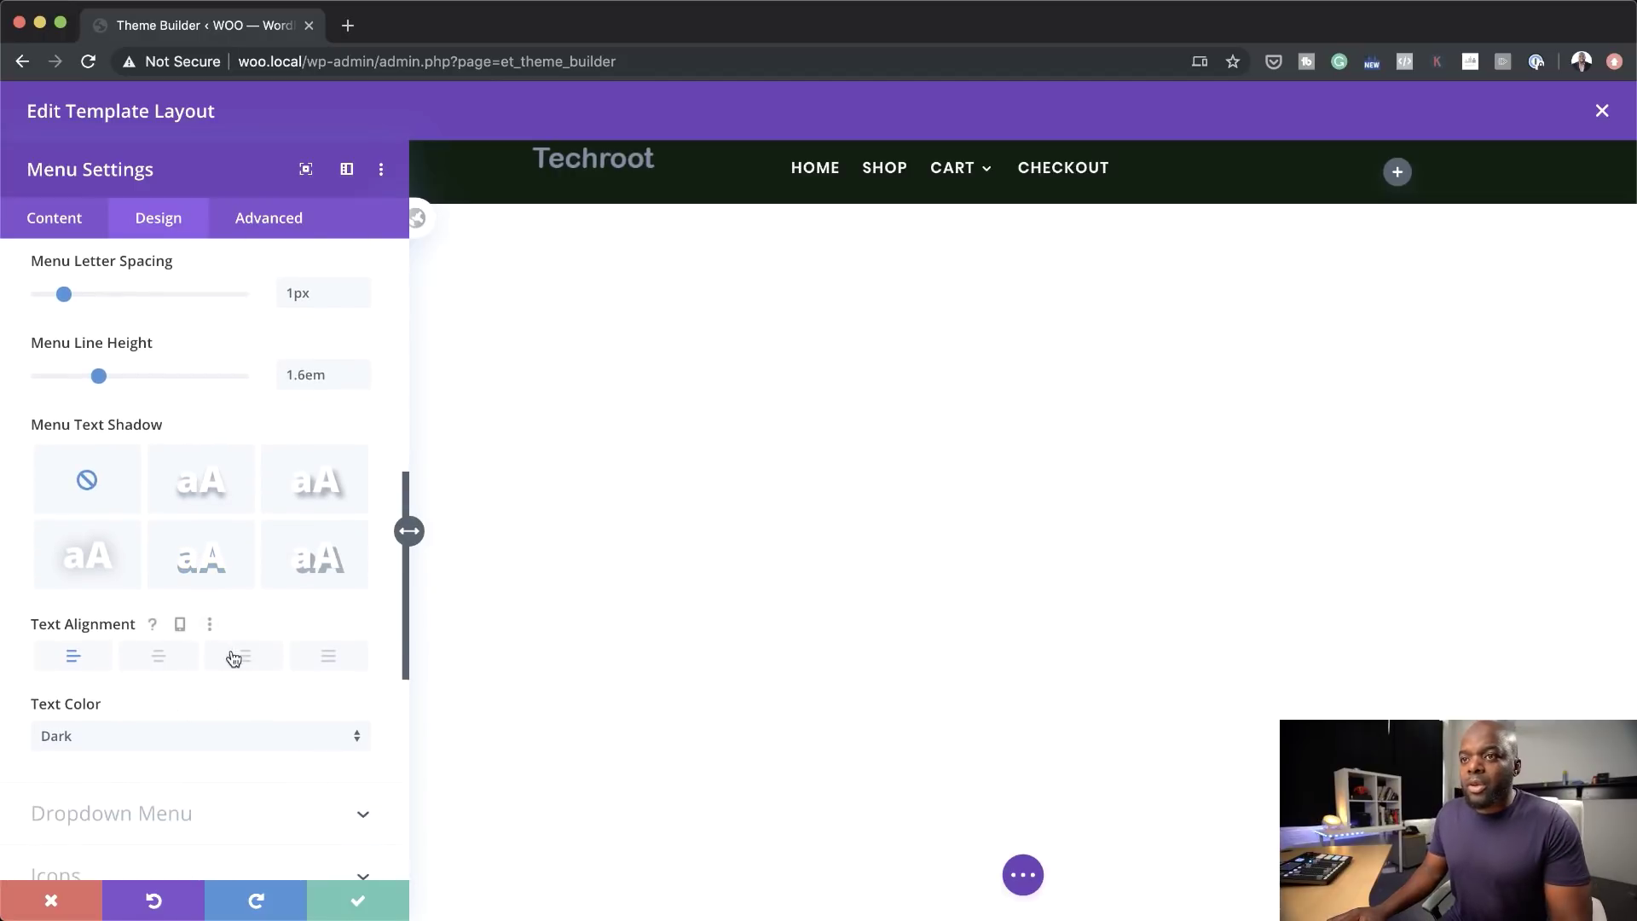
pyautogui.click(162, 662)
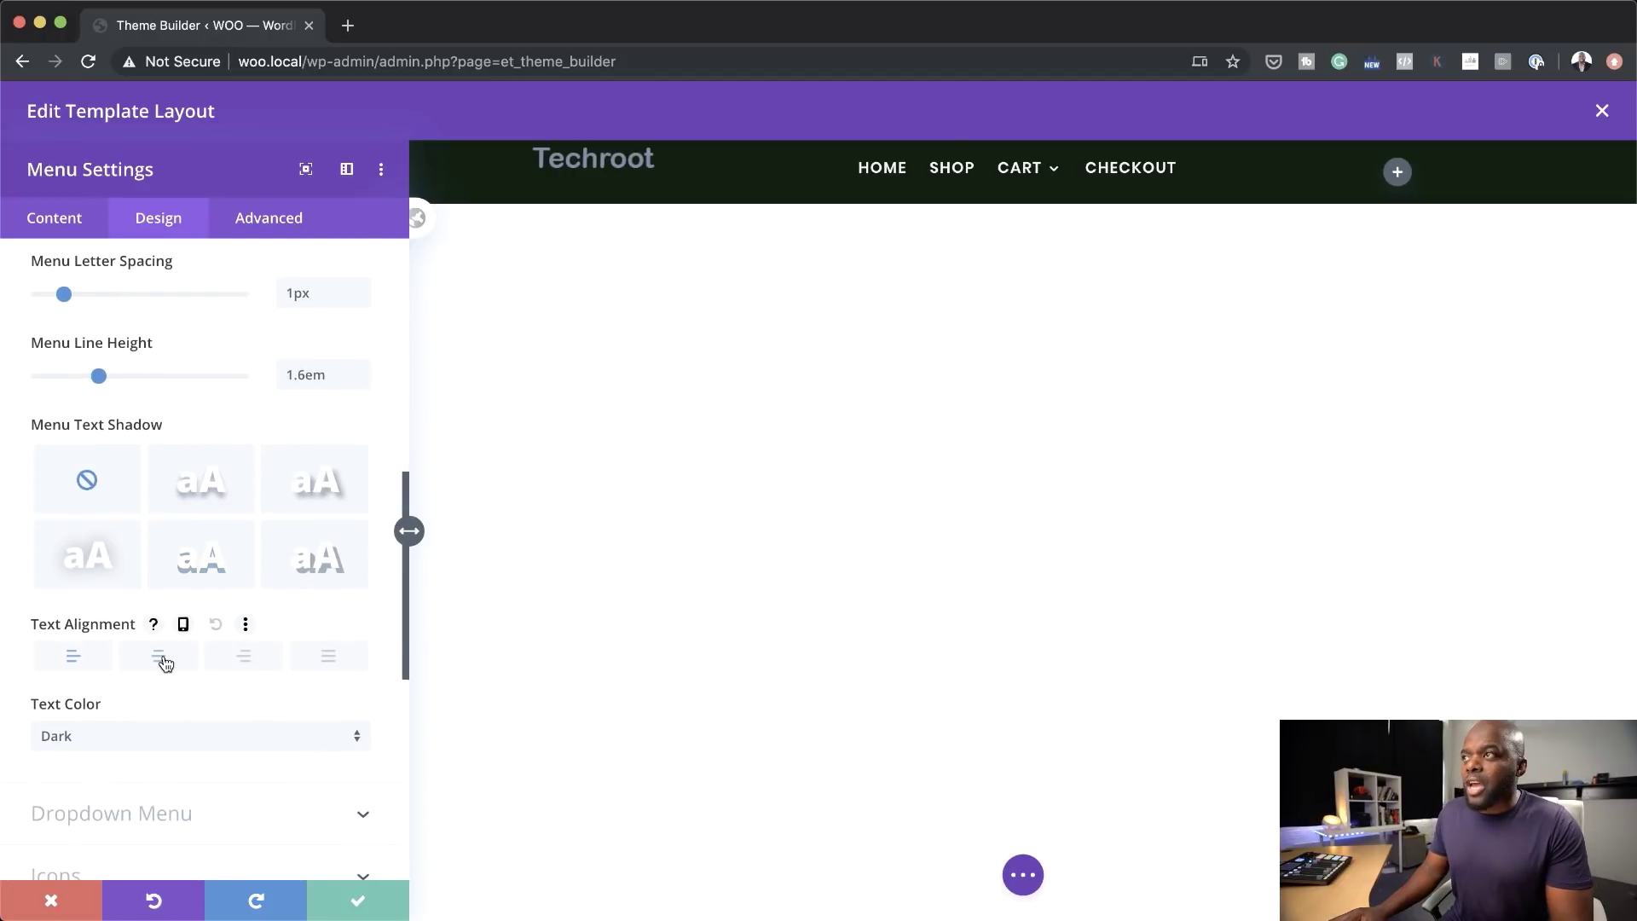
pyautogui.click(252, 664)
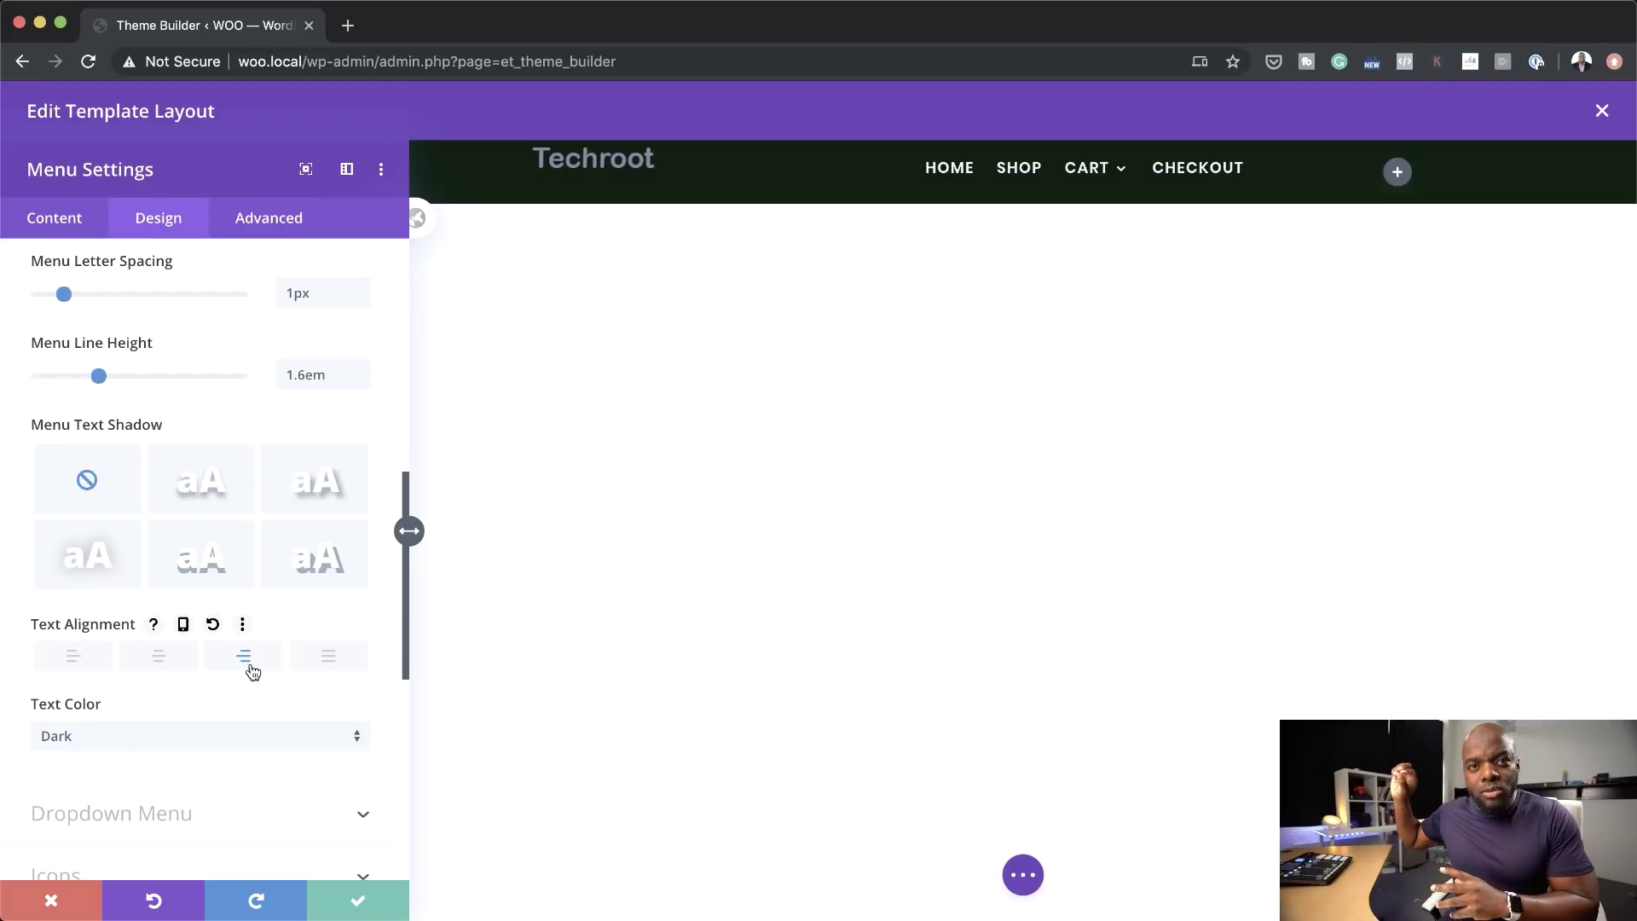
pyautogui.scroll(-2, 235, 757)
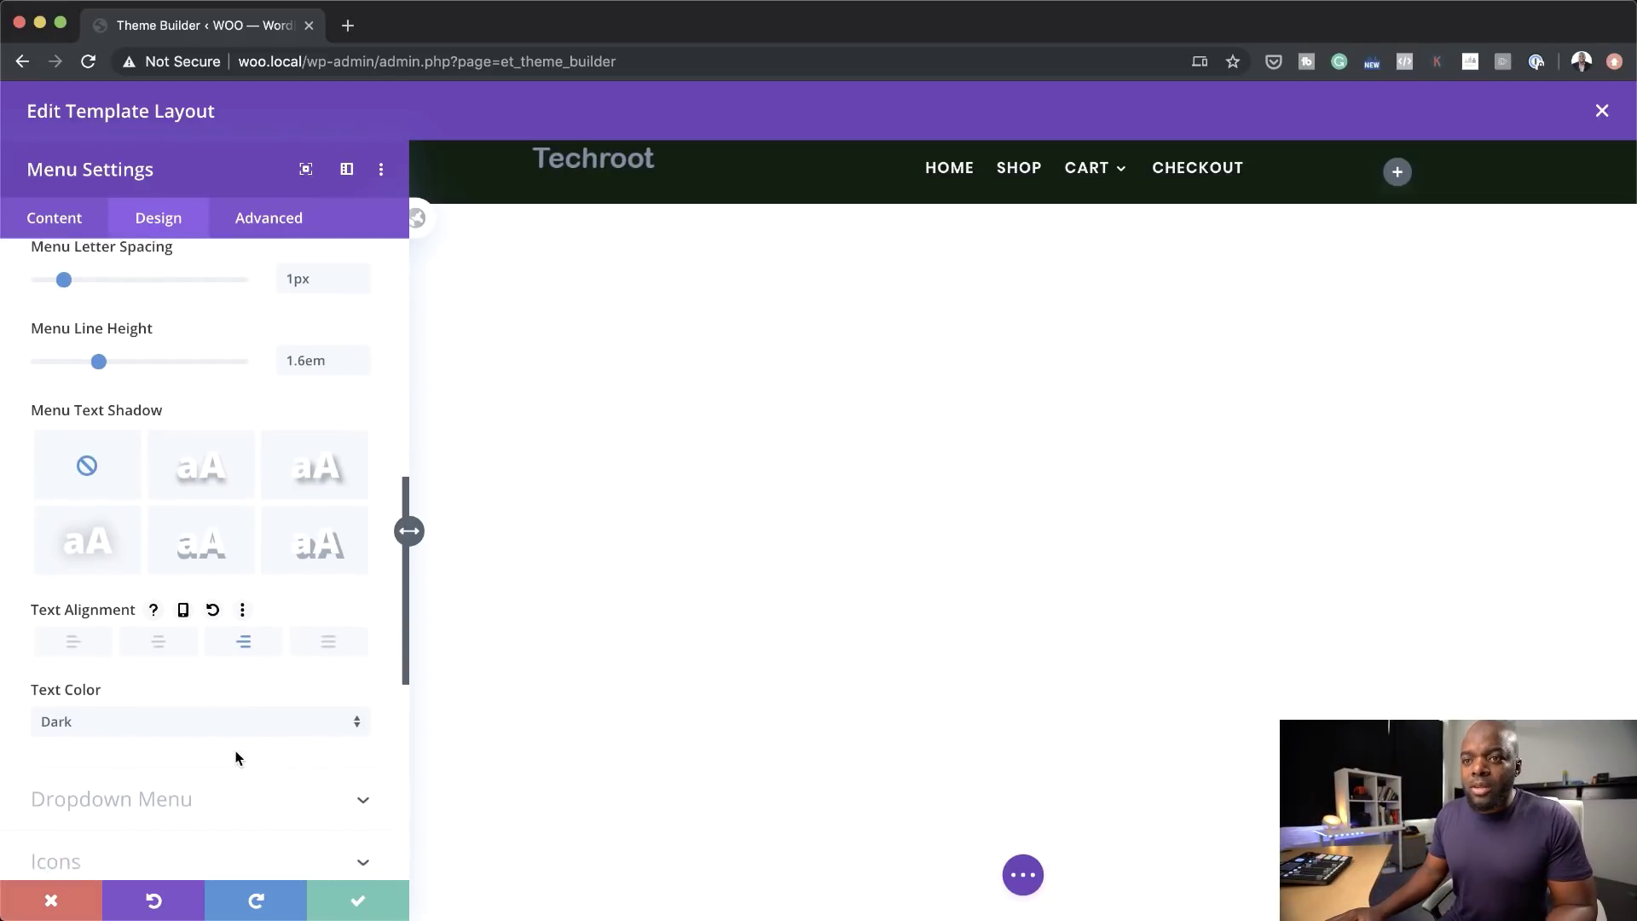
pyautogui.scroll(-3, 235, 752)
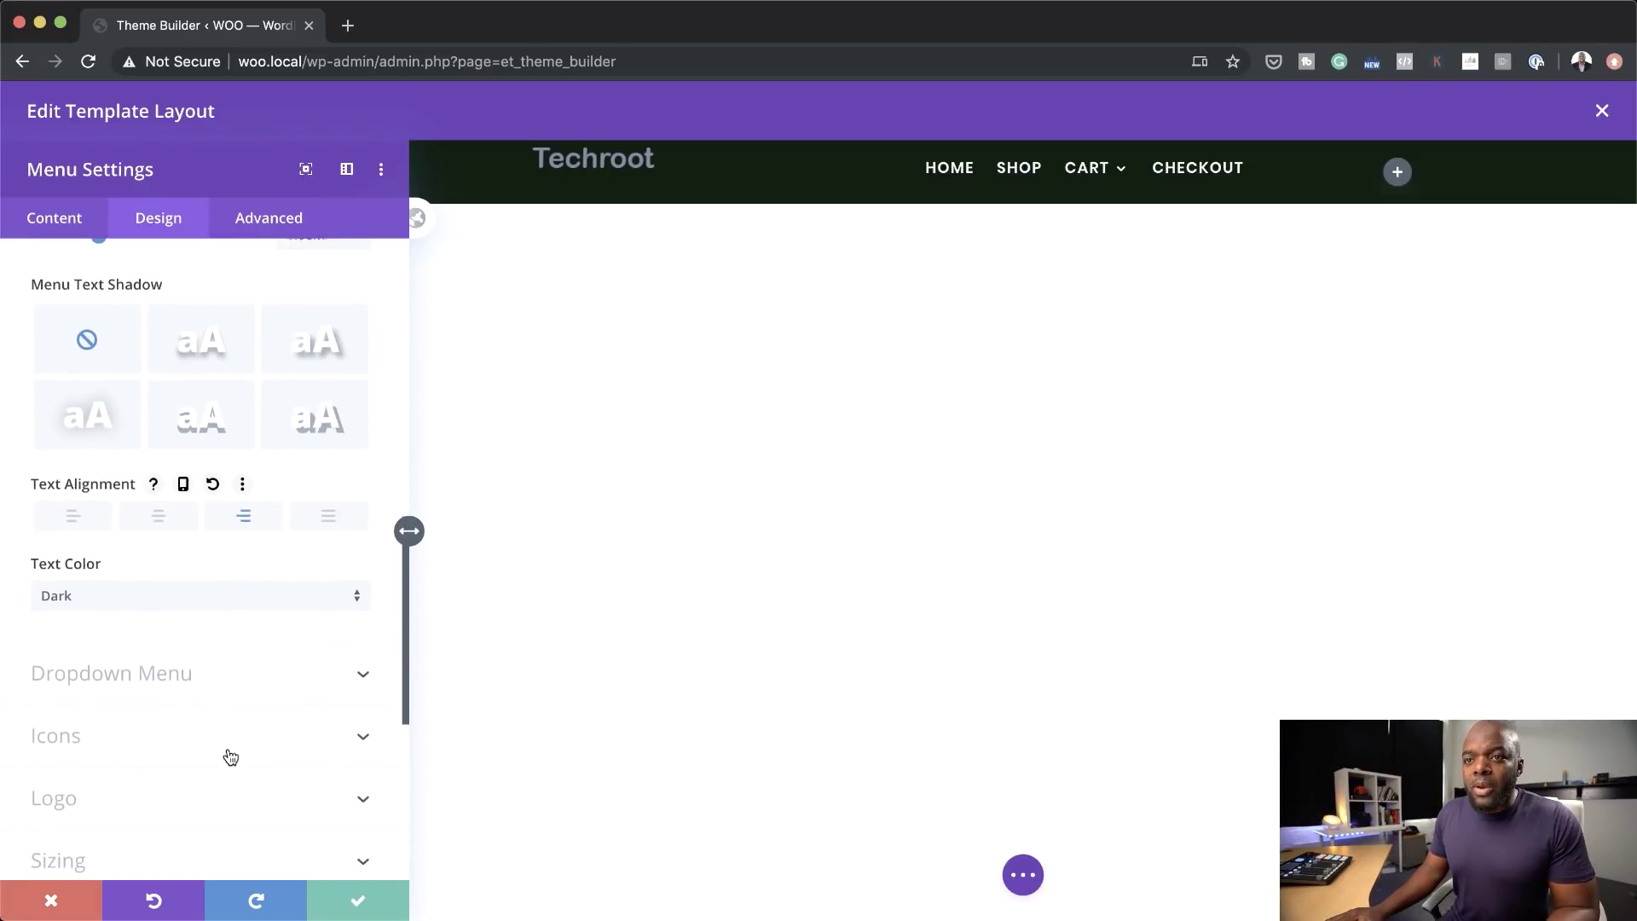
pyautogui.scroll(-3, 230, 756)
# Step: Turn on Show Search Icon in the menu's Elements, leaving Show Shopping Cart Icon off
pyautogui.click(89, 610)
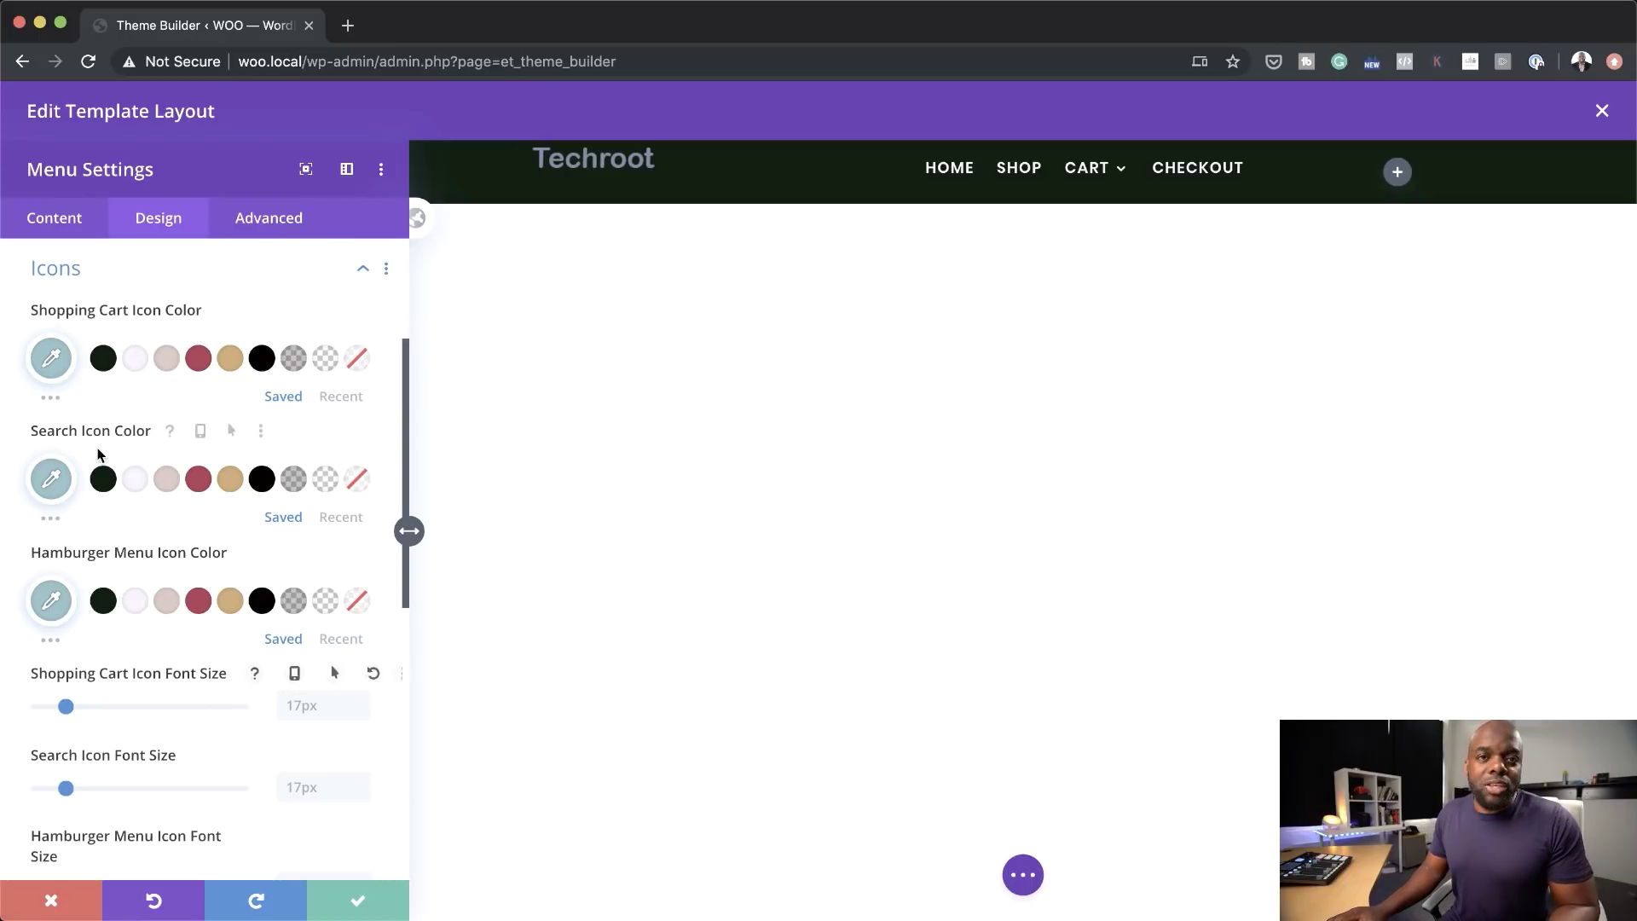
pyautogui.click(70, 229)
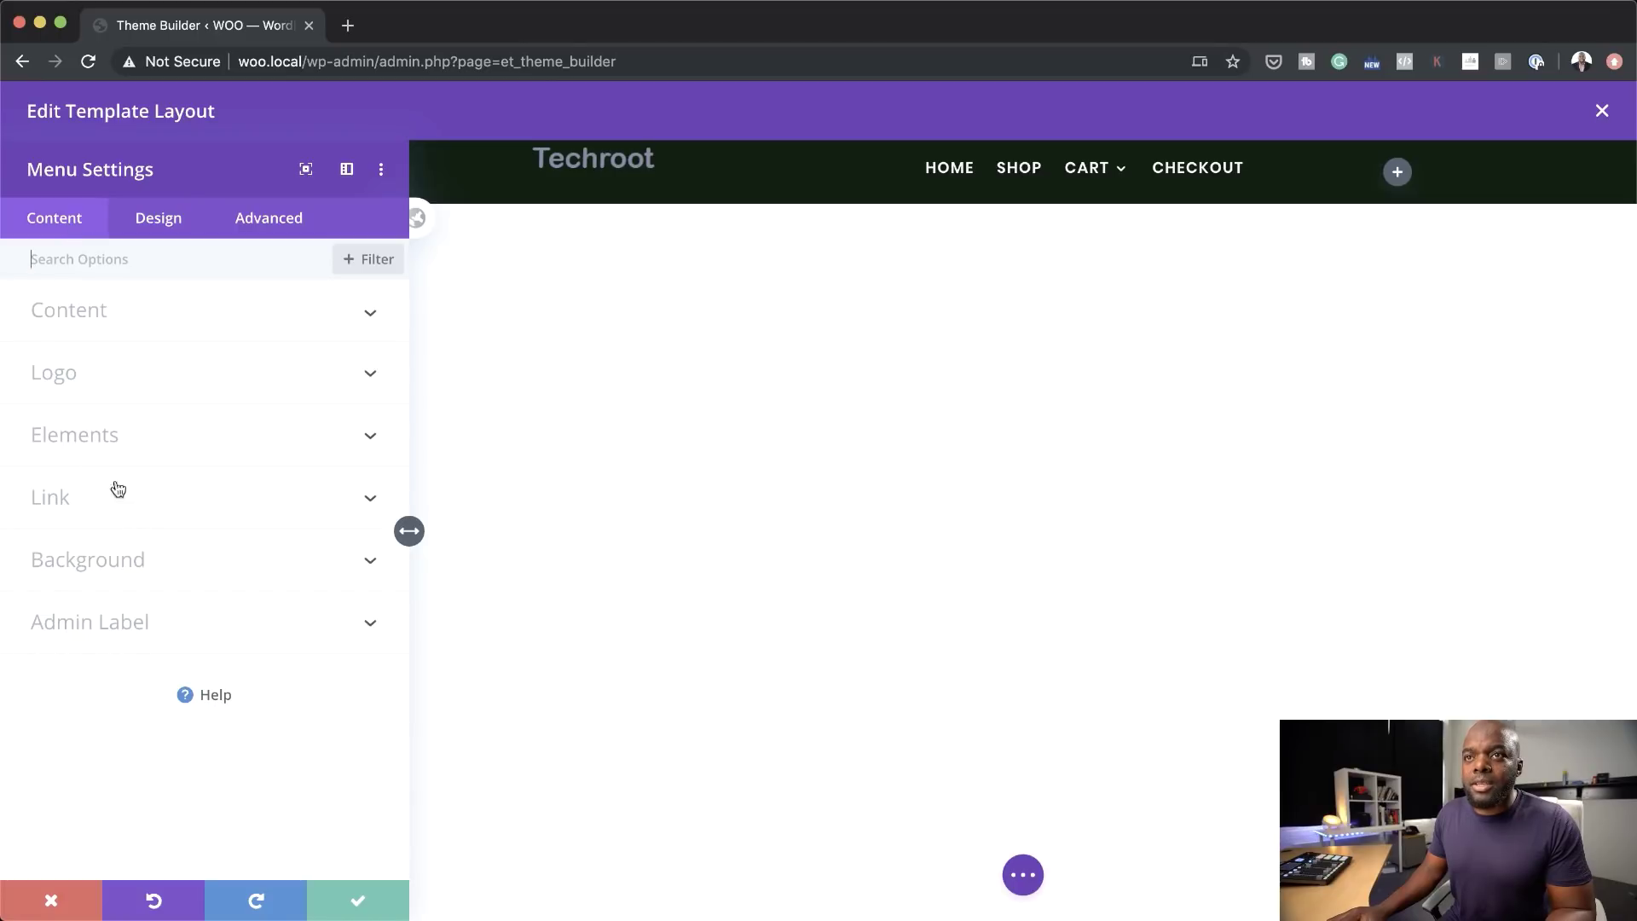
pyautogui.click(90, 436)
pyautogui.click(89, 480)
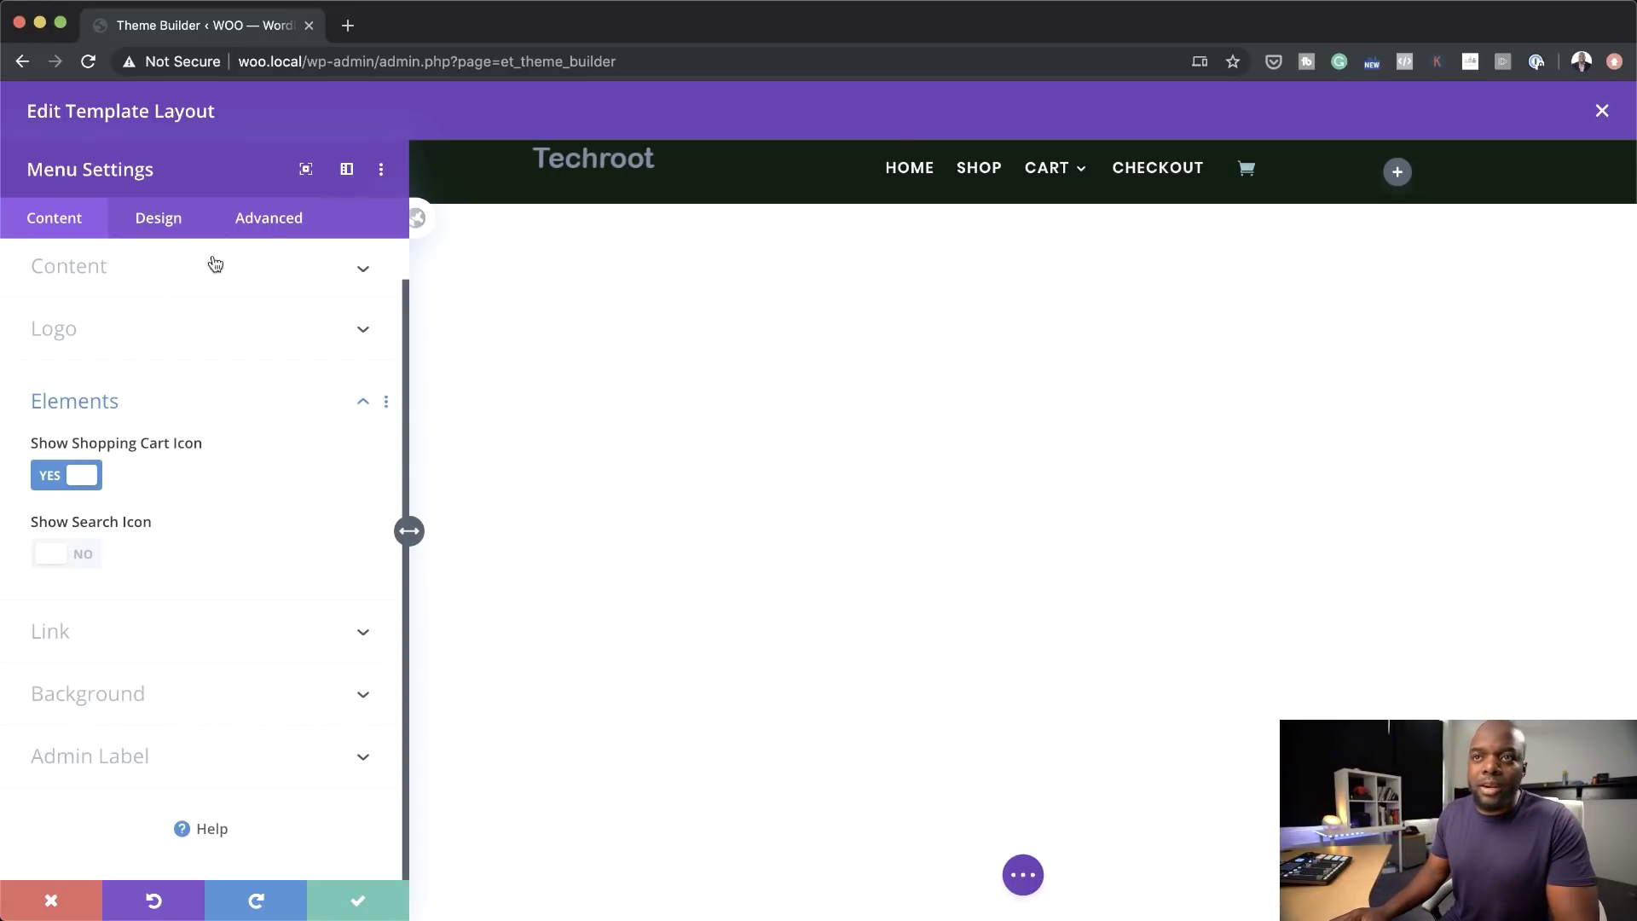
pyautogui.click(68, 474)
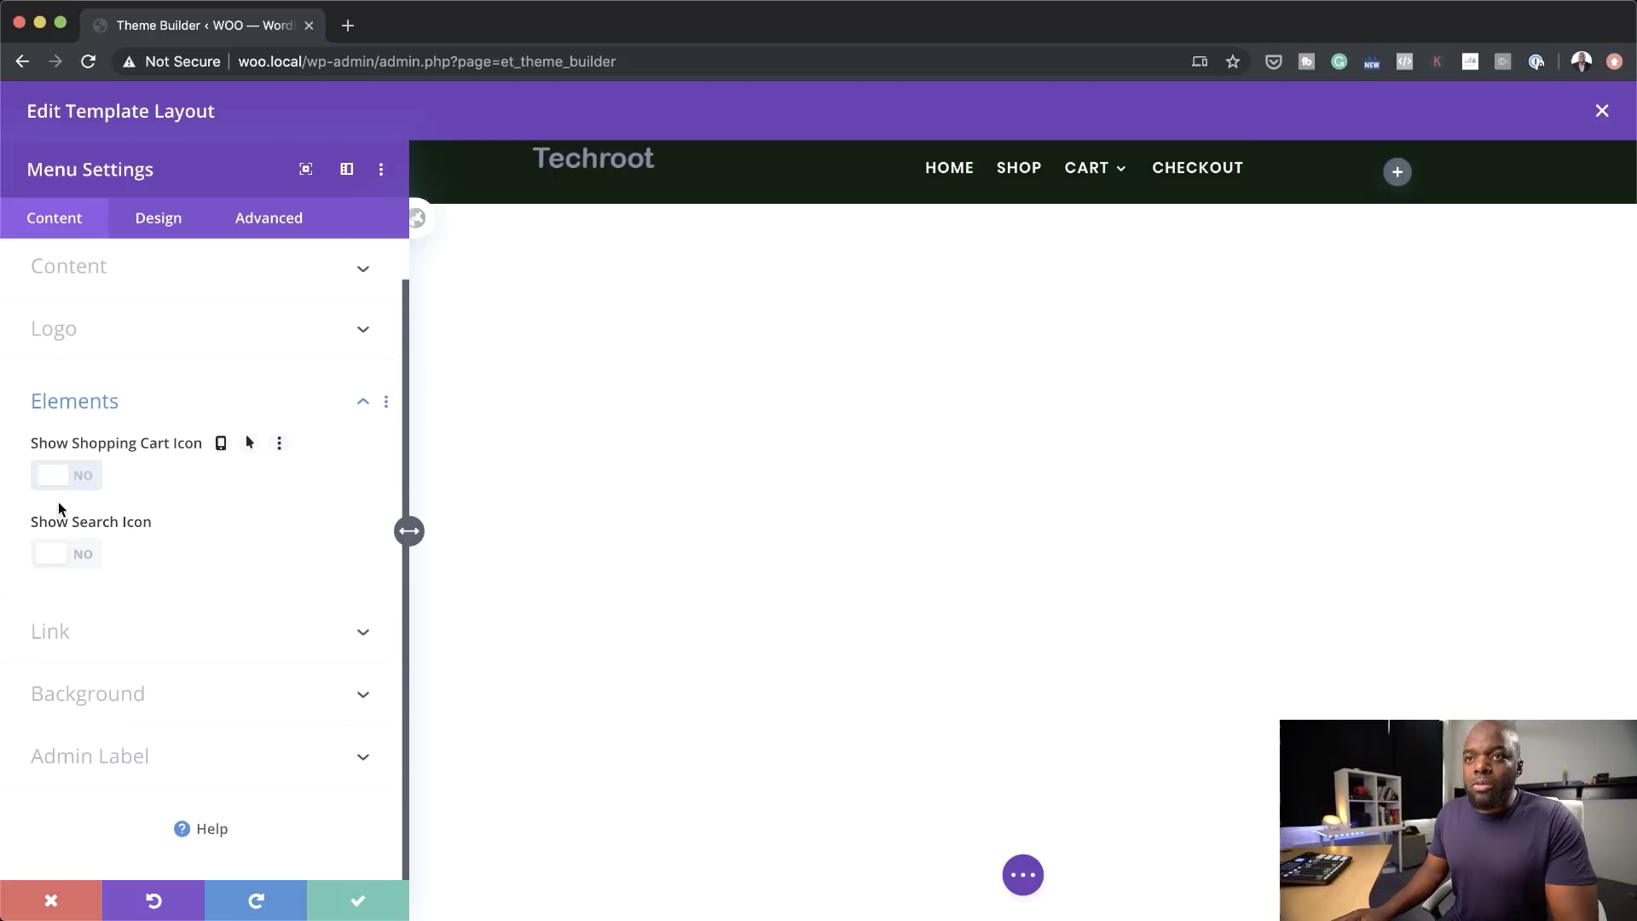
pyautogui.click(88, 557)
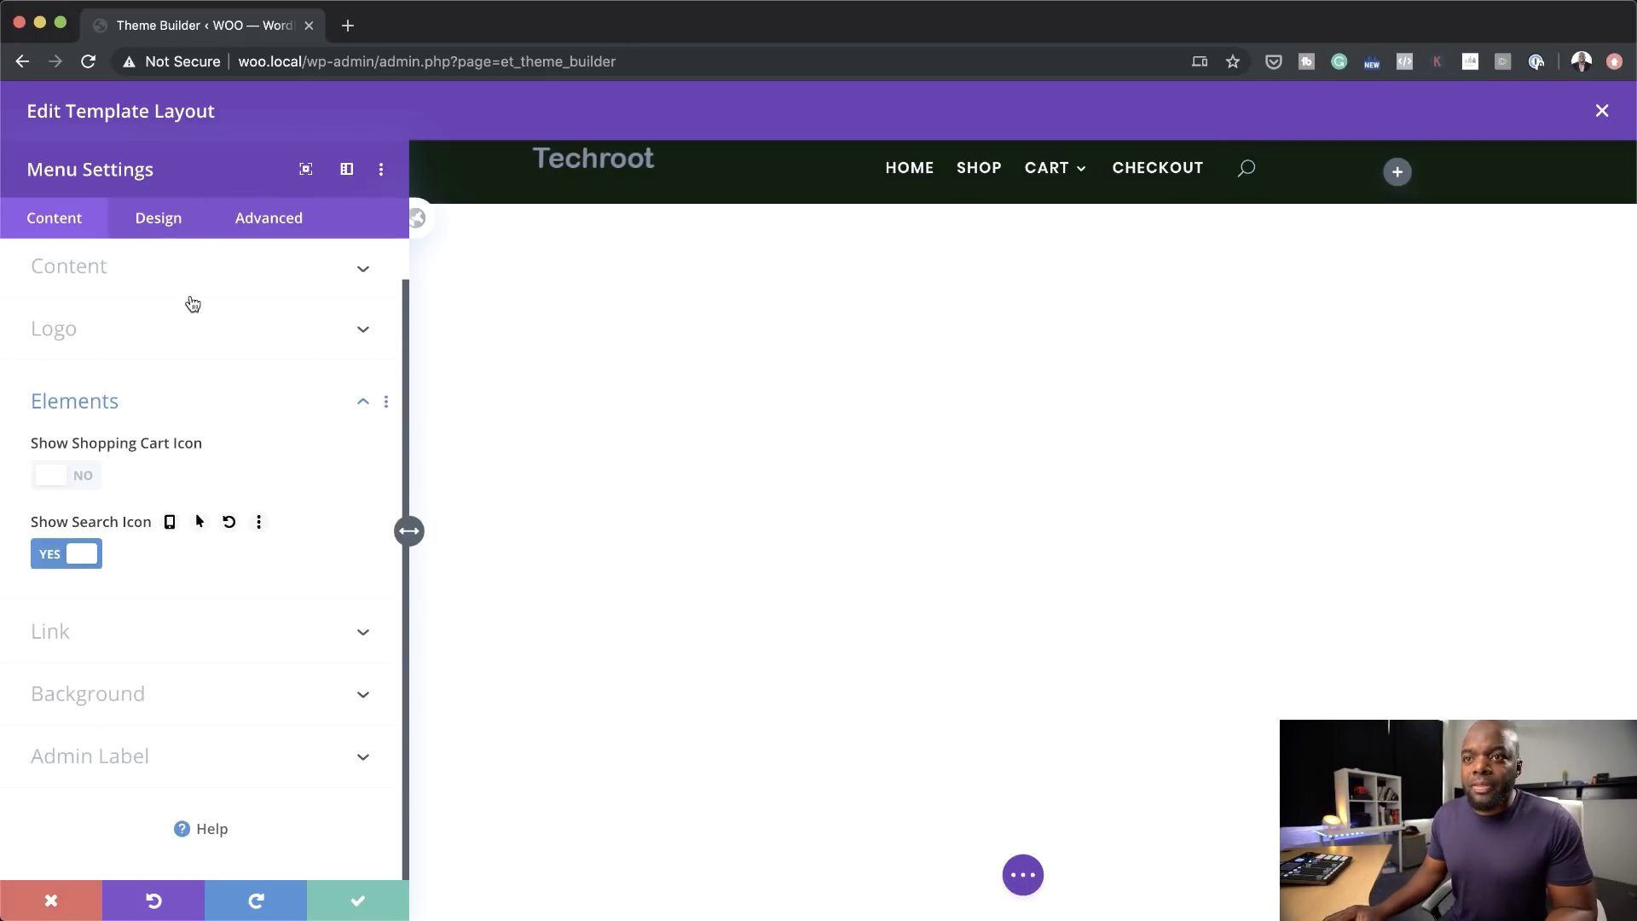
pyautogui.click(158, 223)
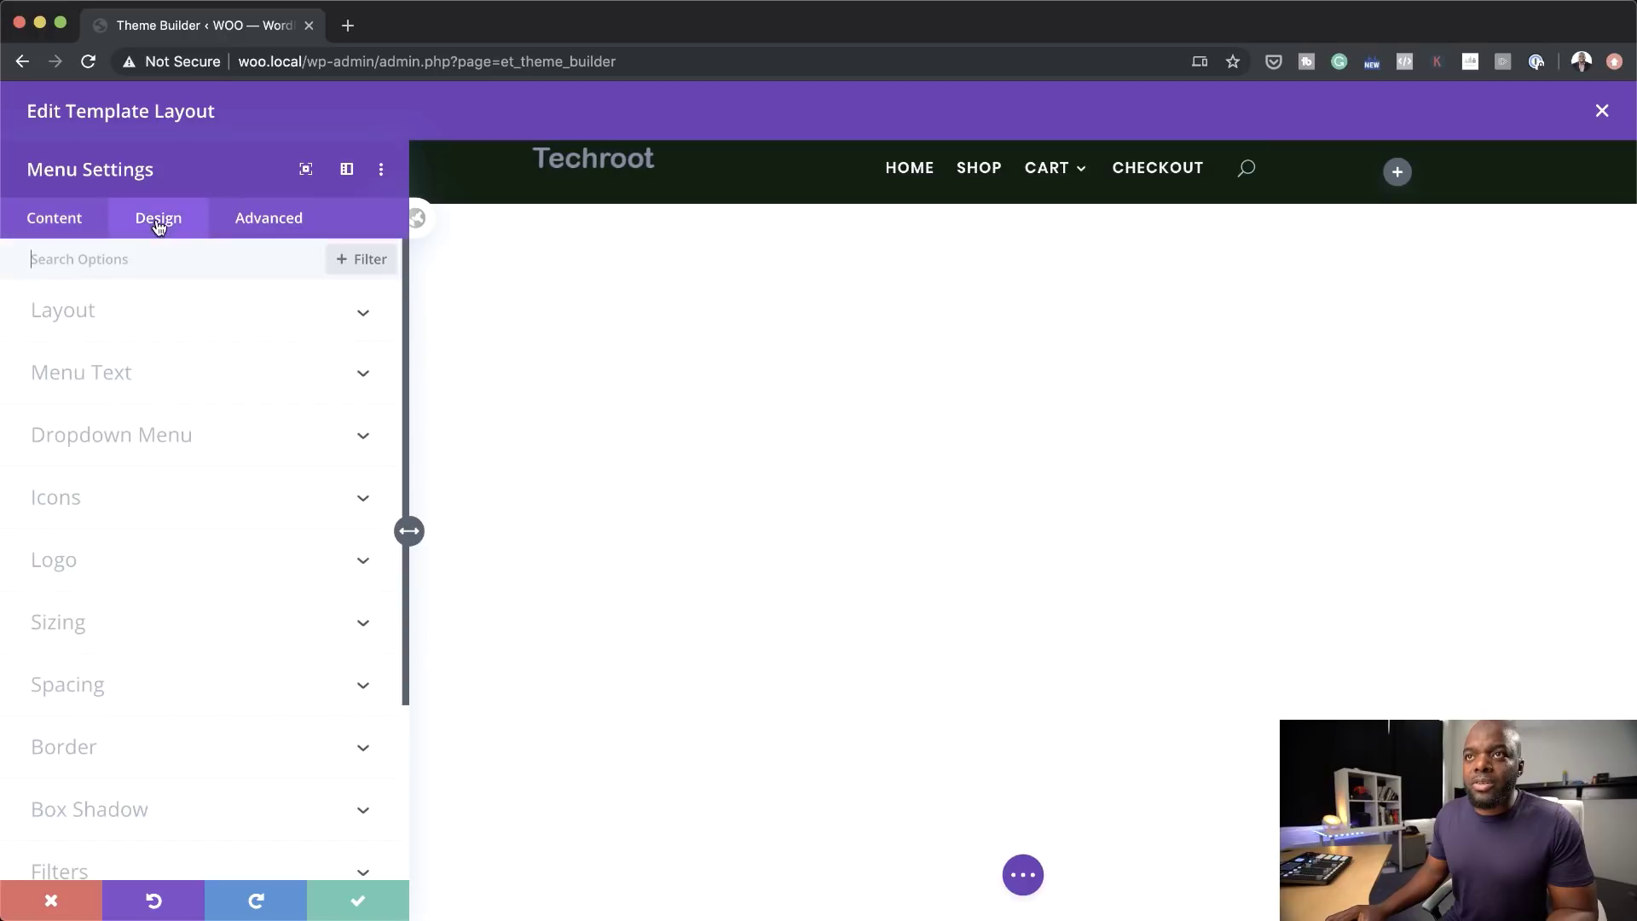
# Step: Try resizing the menu's search icon in the Icons settings
pyautogui.click(113, 518)
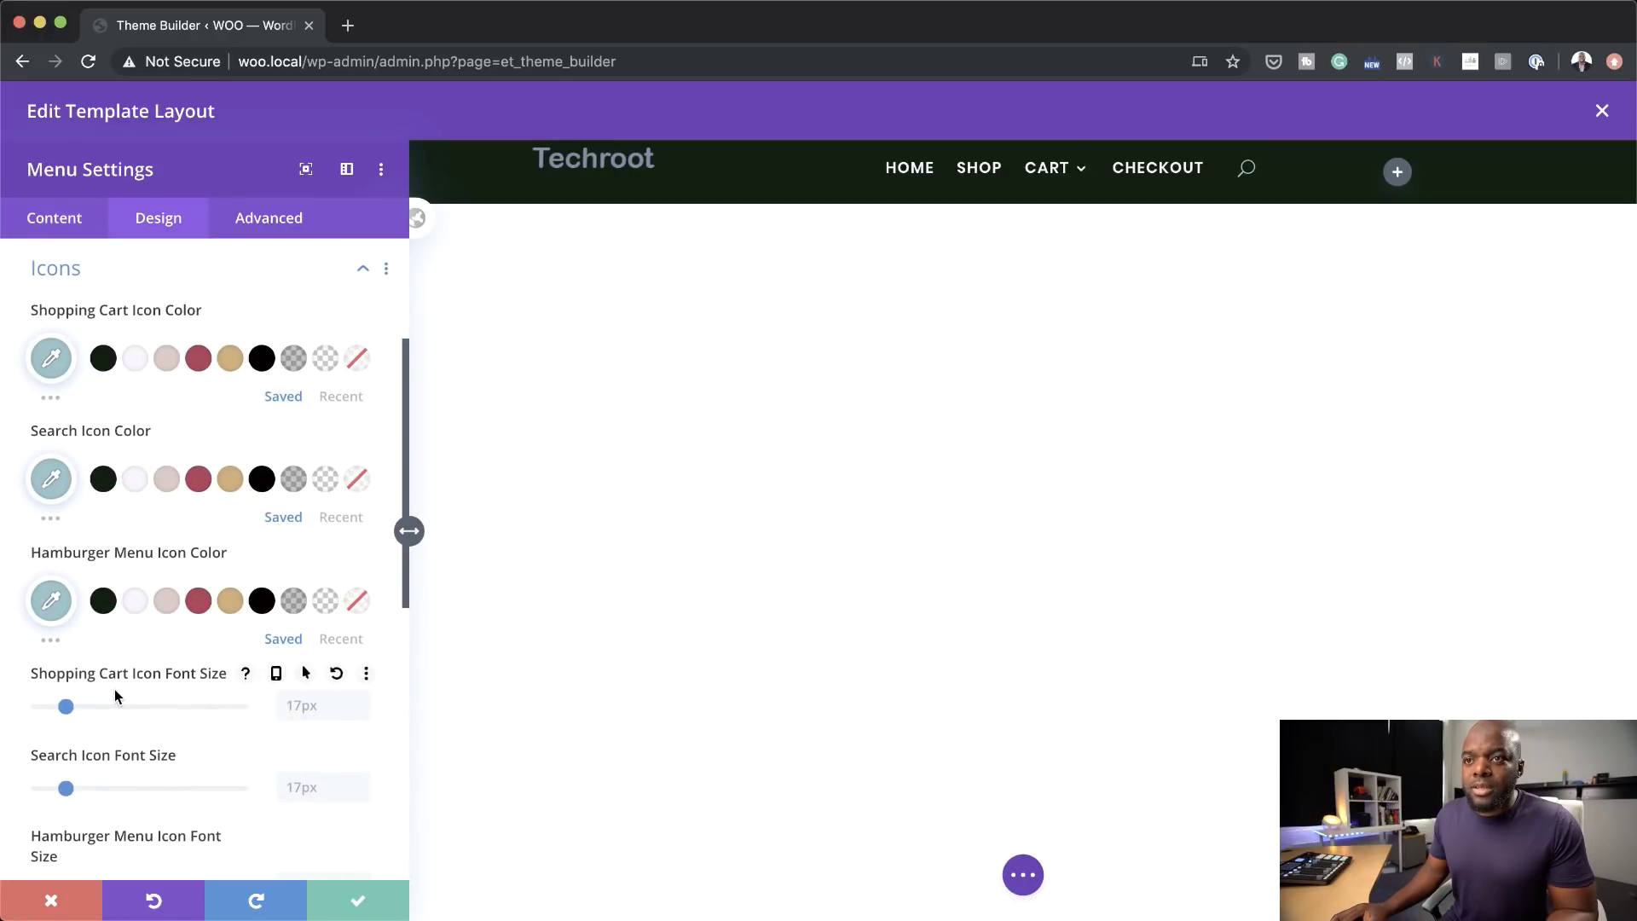
pyautogui.scroll(-3, 162, 759)
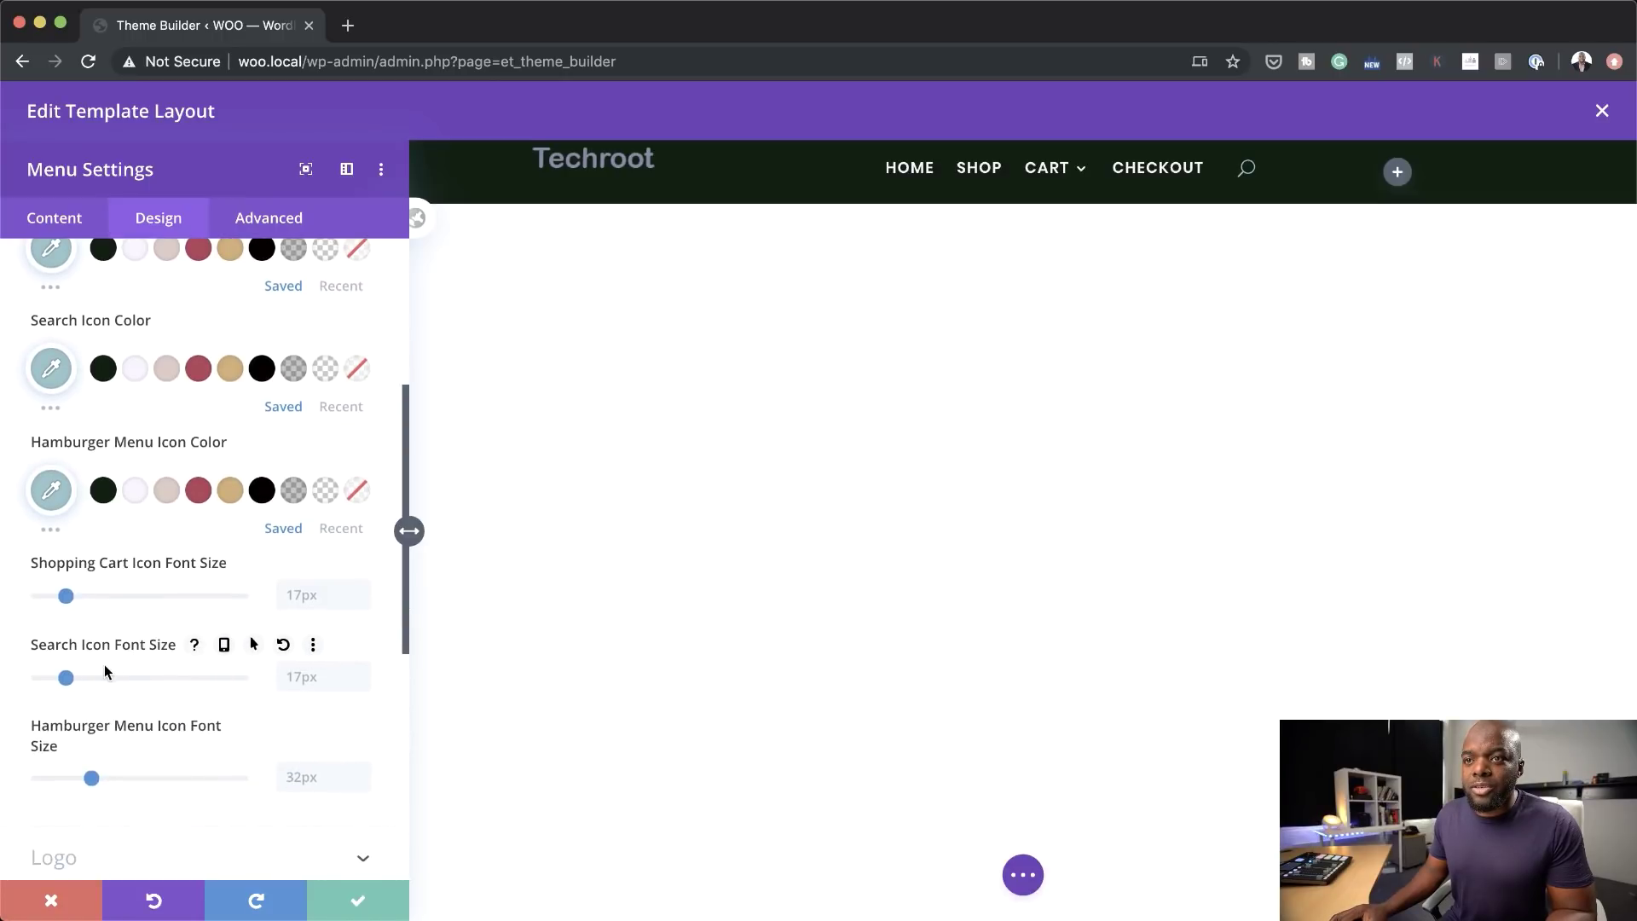
pyautogui.moveTo(72, 679)
pyautogui.mouseDown()
pyautogui.moveTo(85, 679)
pyautogui.moveTo(66, 689)
pyautogui.mouseUp()
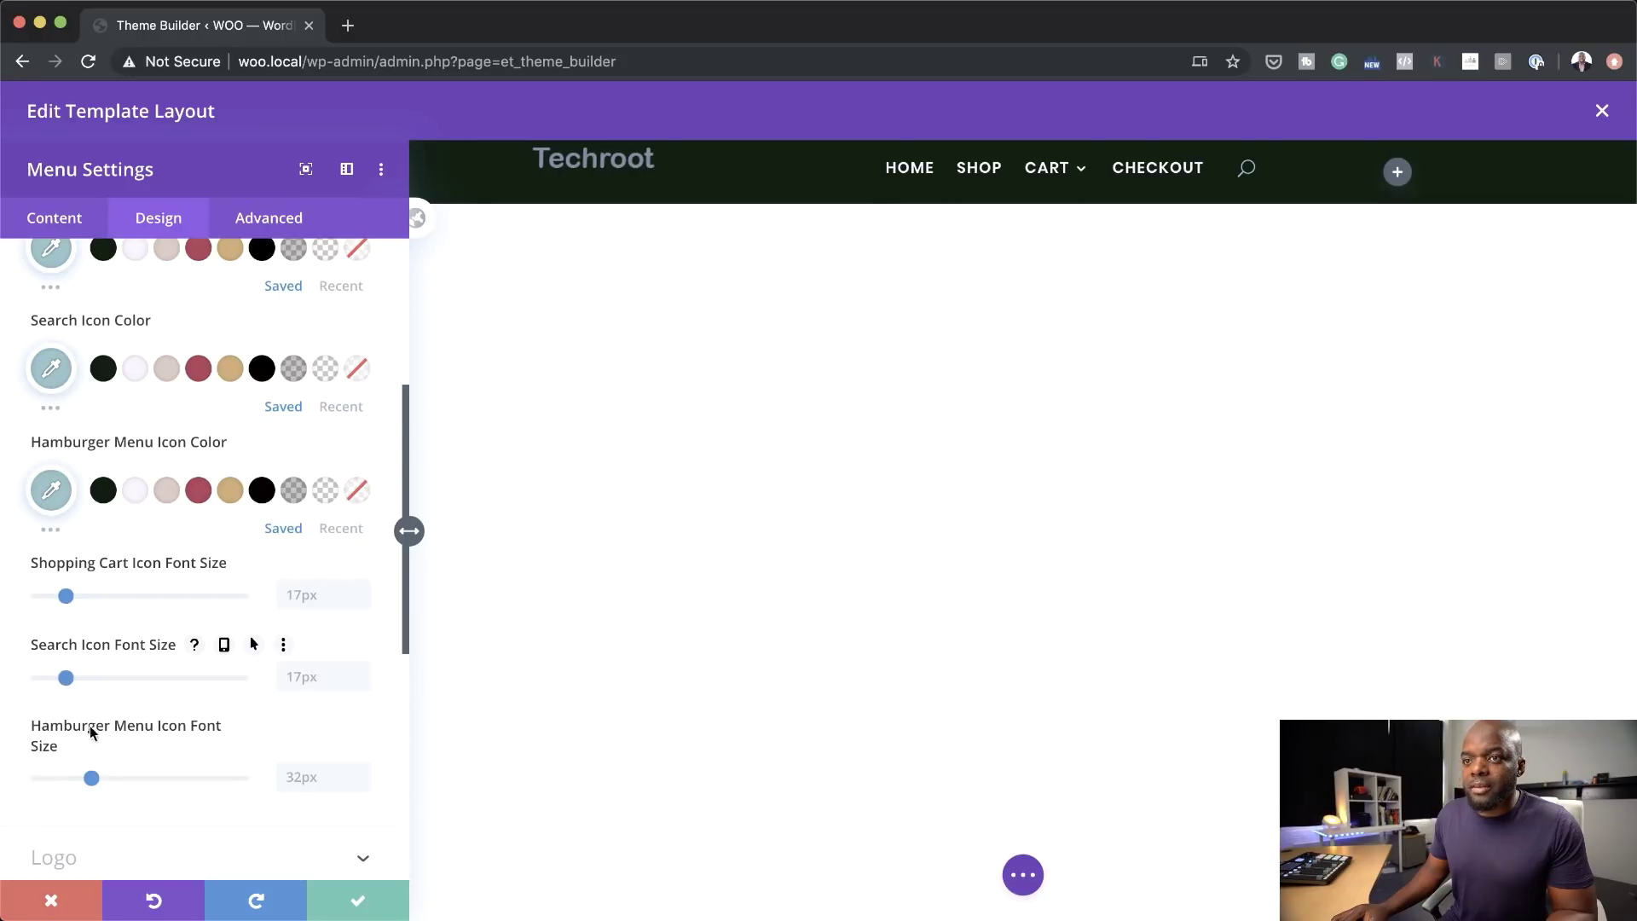
pyautogui.scroll(-1, 206, 722)
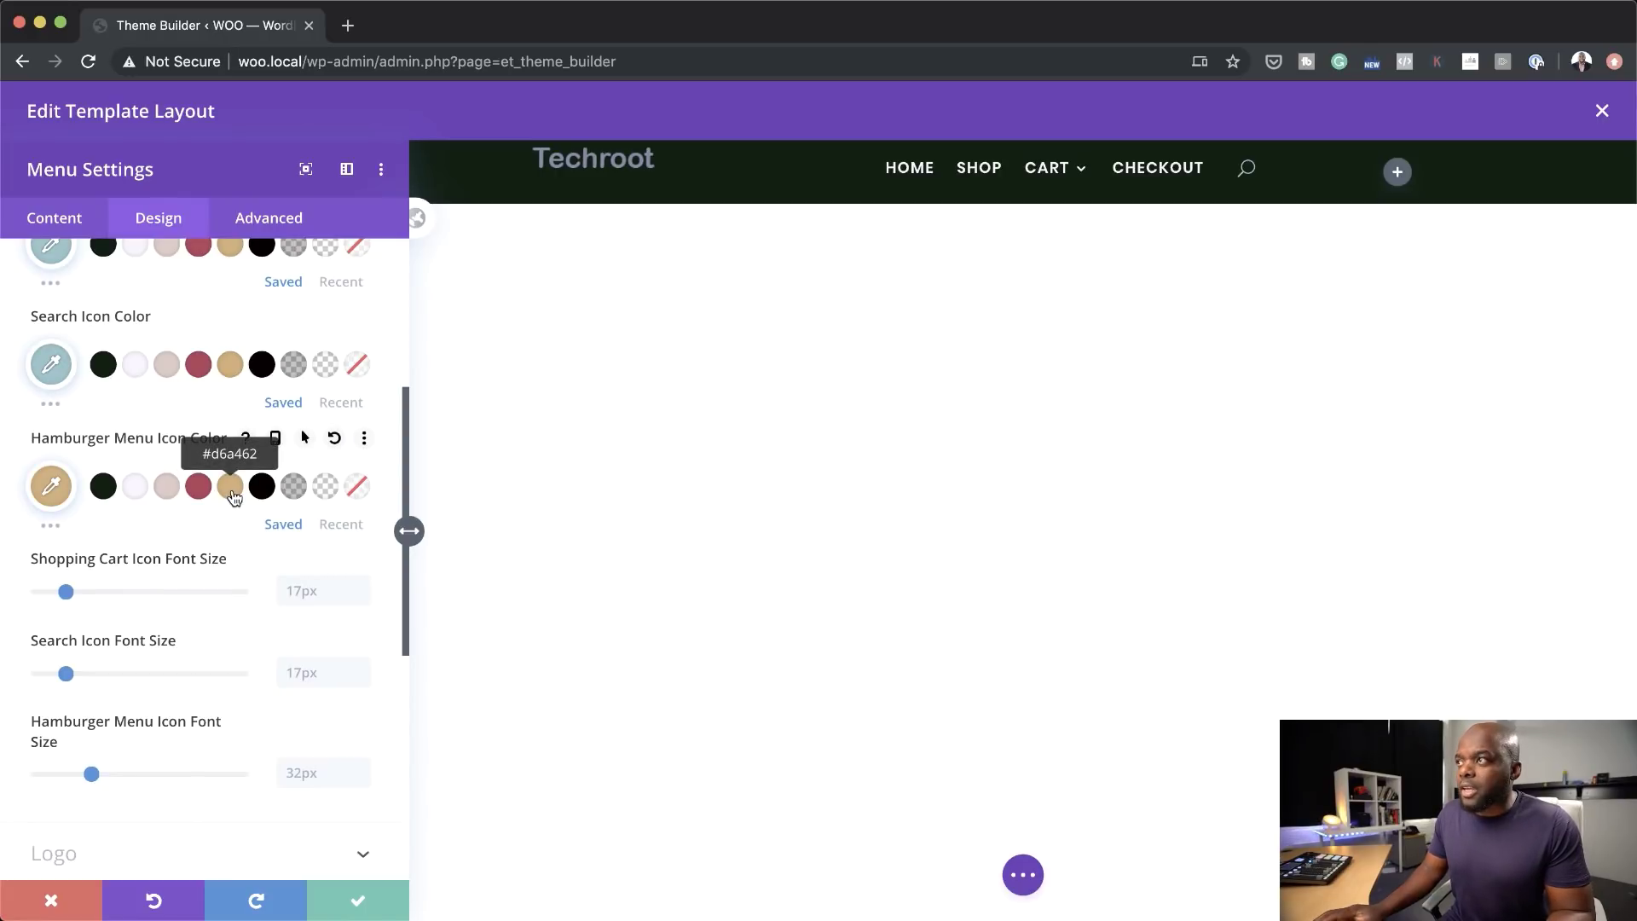
# Step: In phone view, set the hamburger menu icon colour to gold #d6a462, then return to desktop view
pyautogui.click(1024, 876)
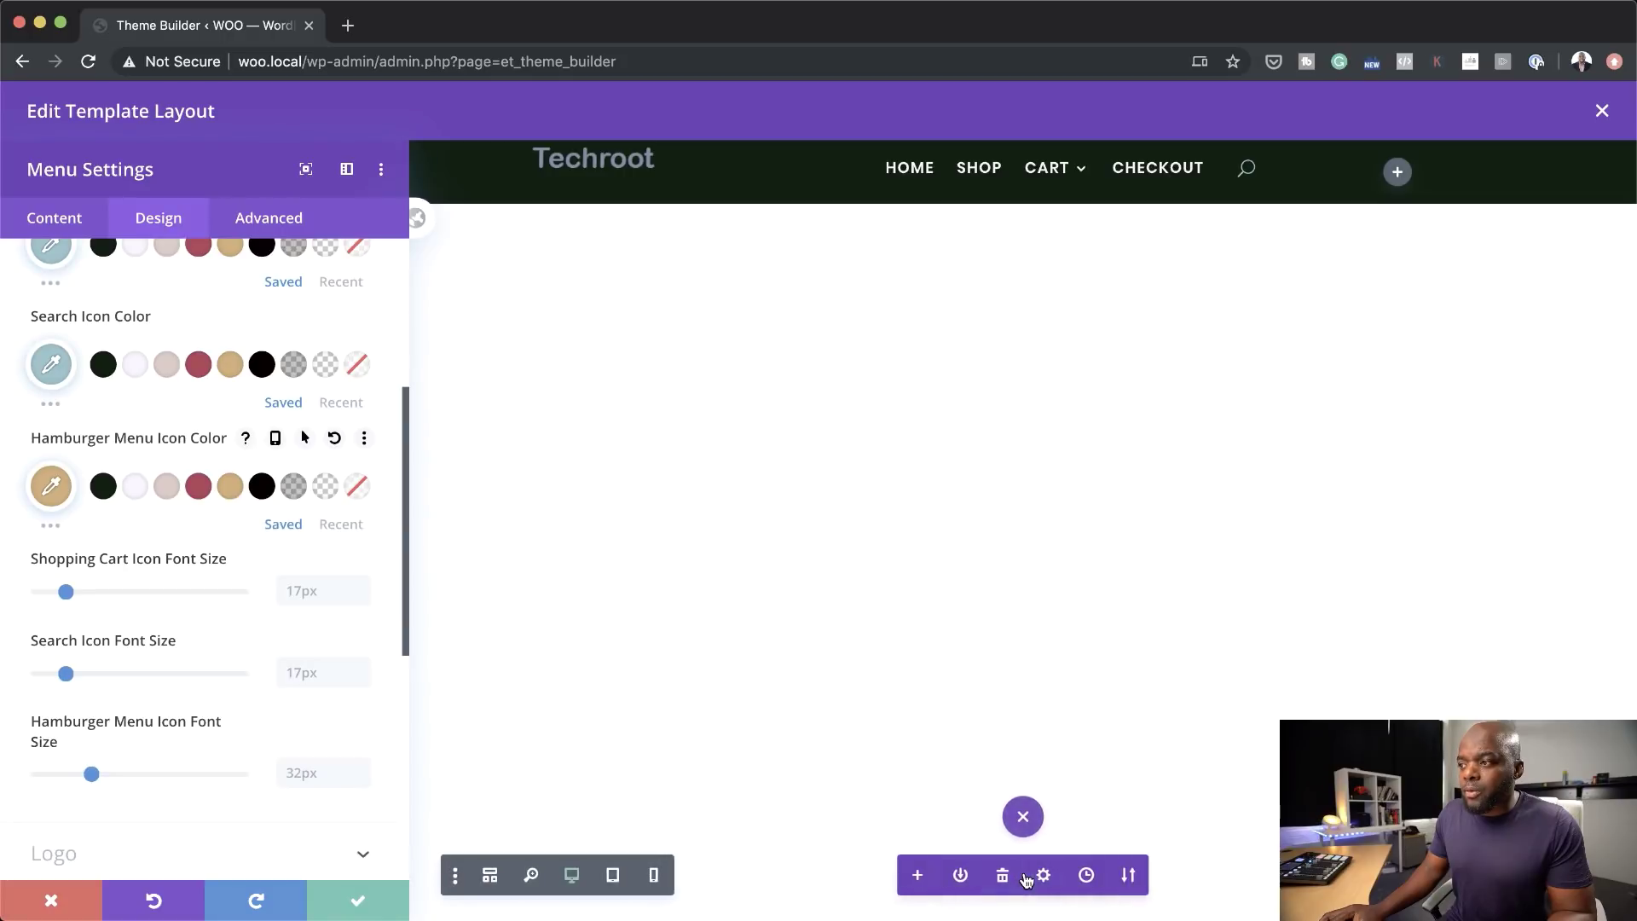
pyautogui.click(653, 878)
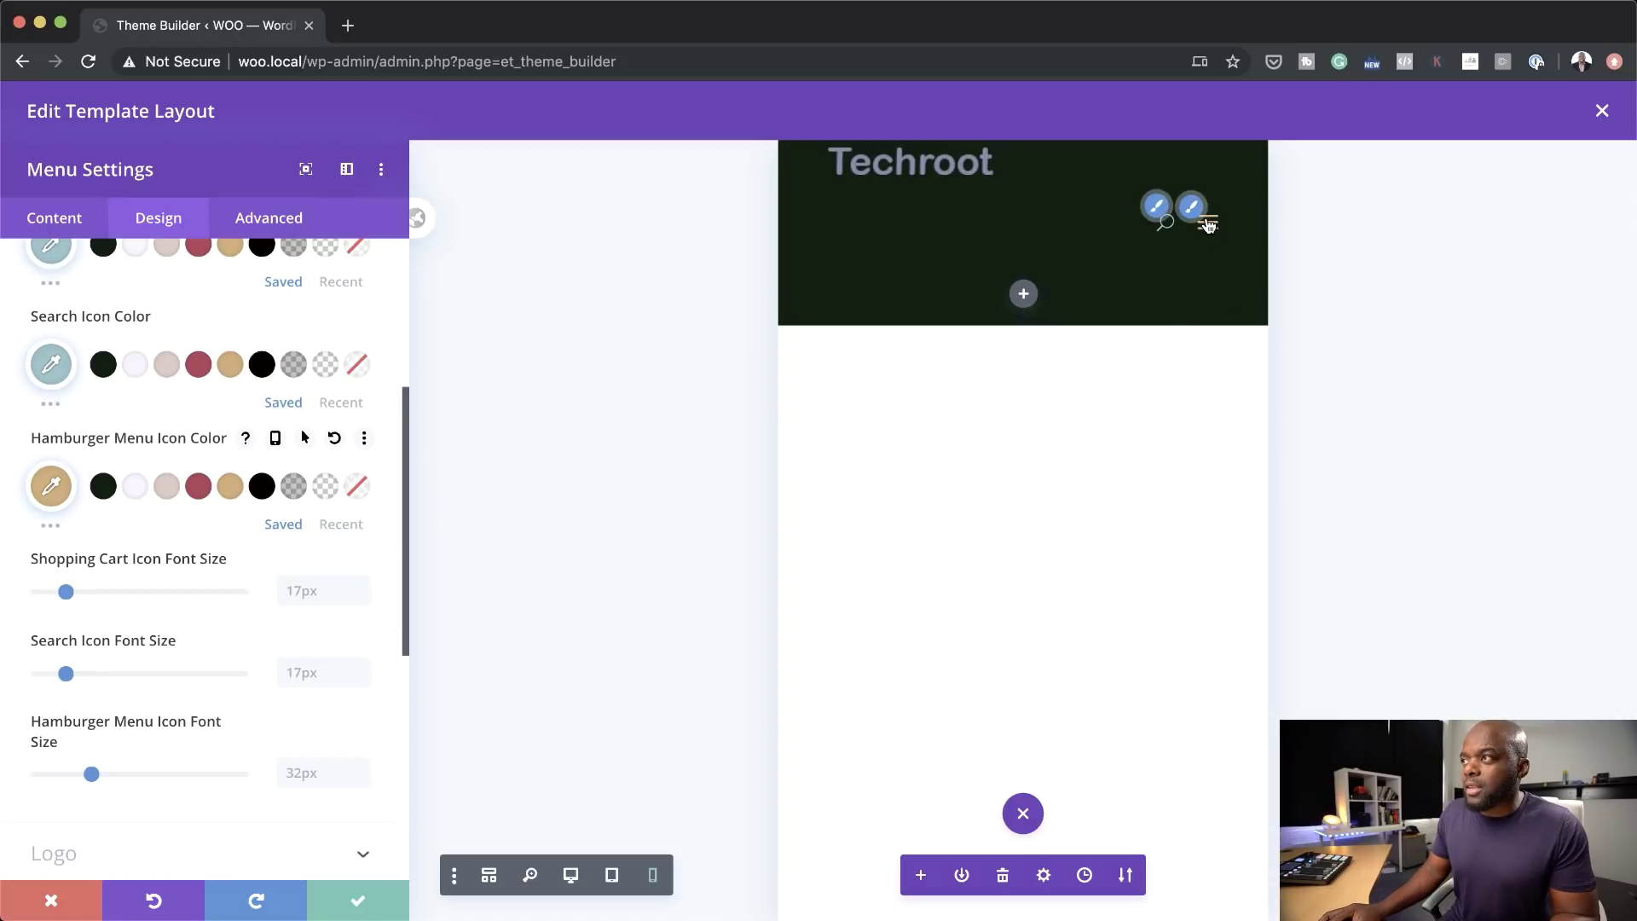
pyautogui.click(166, 485)
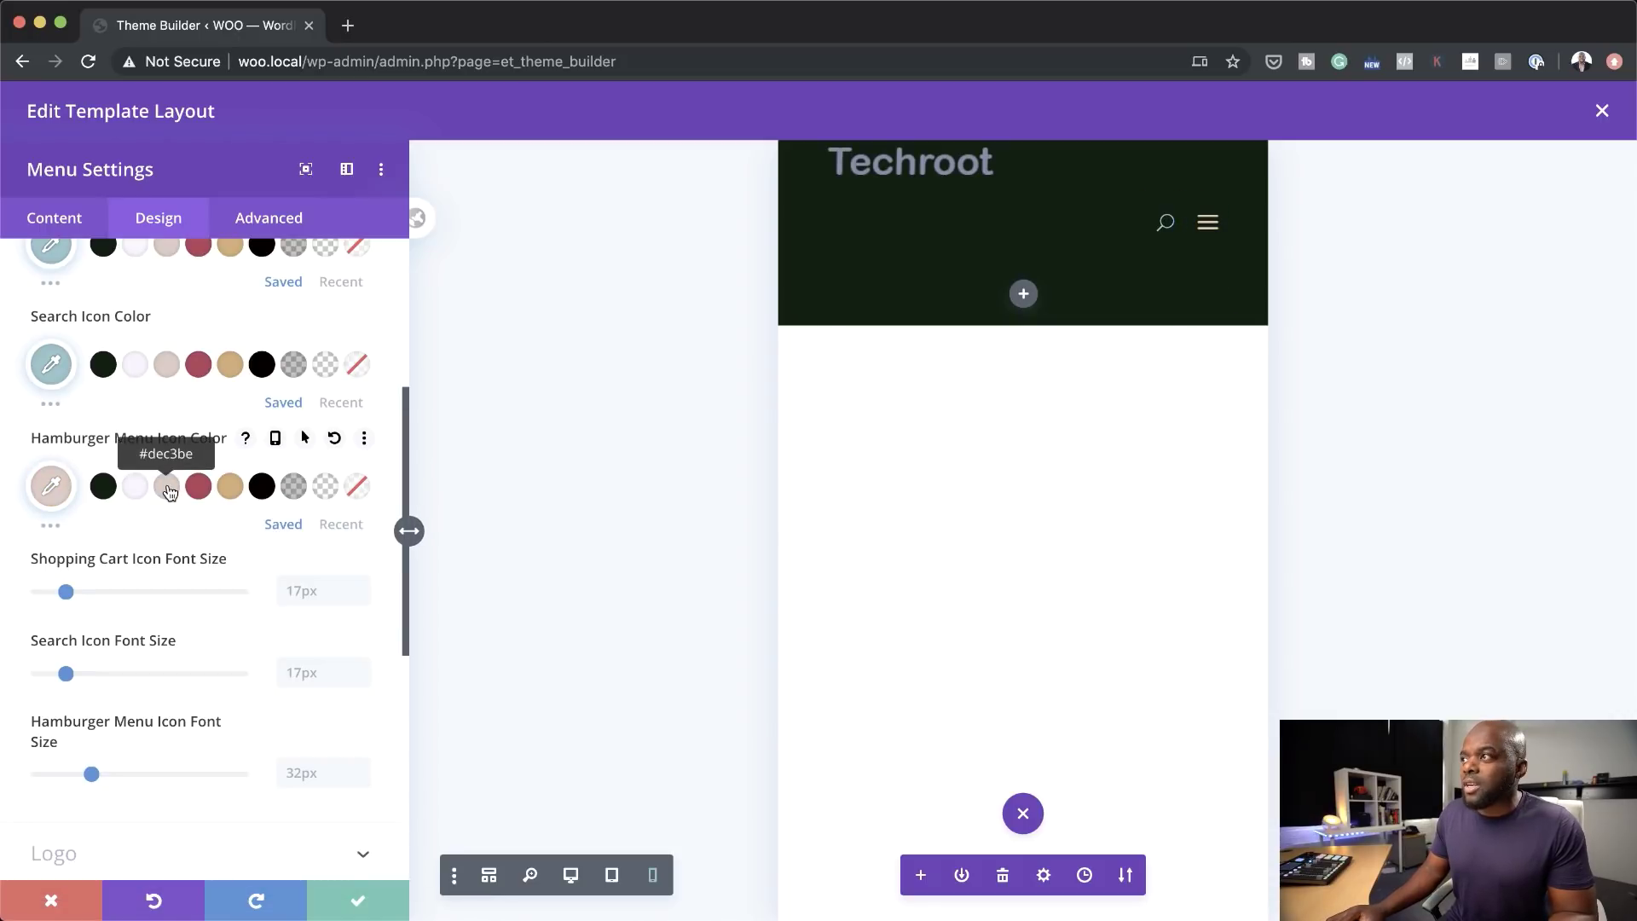
pyautogui.click(230, 488)
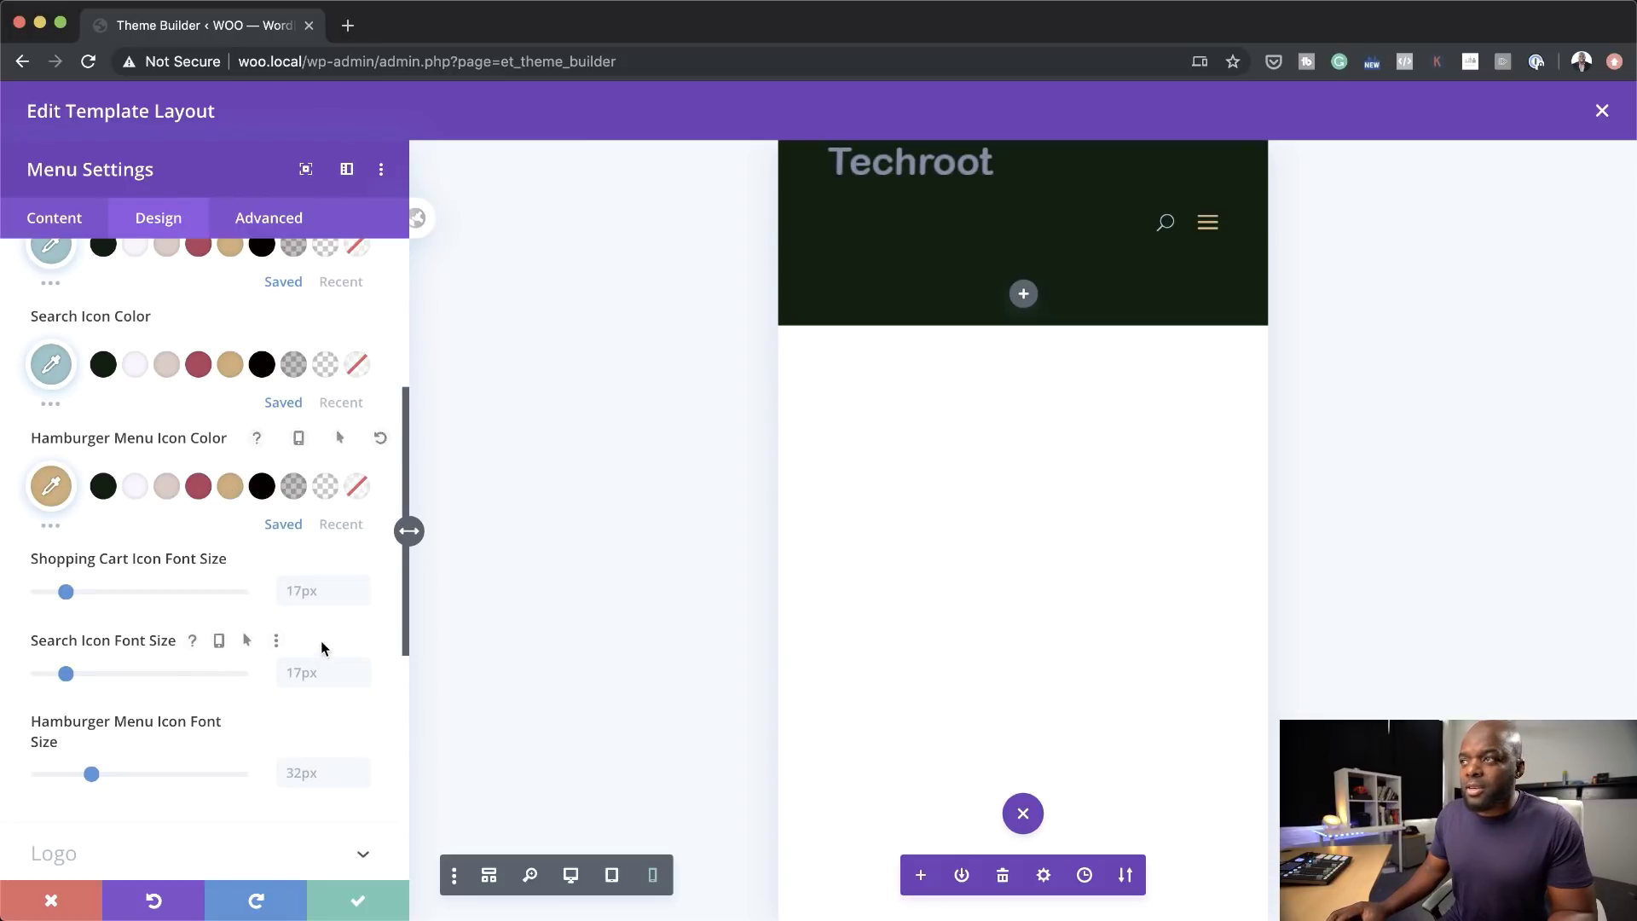
pyautogui.click(570, 875)
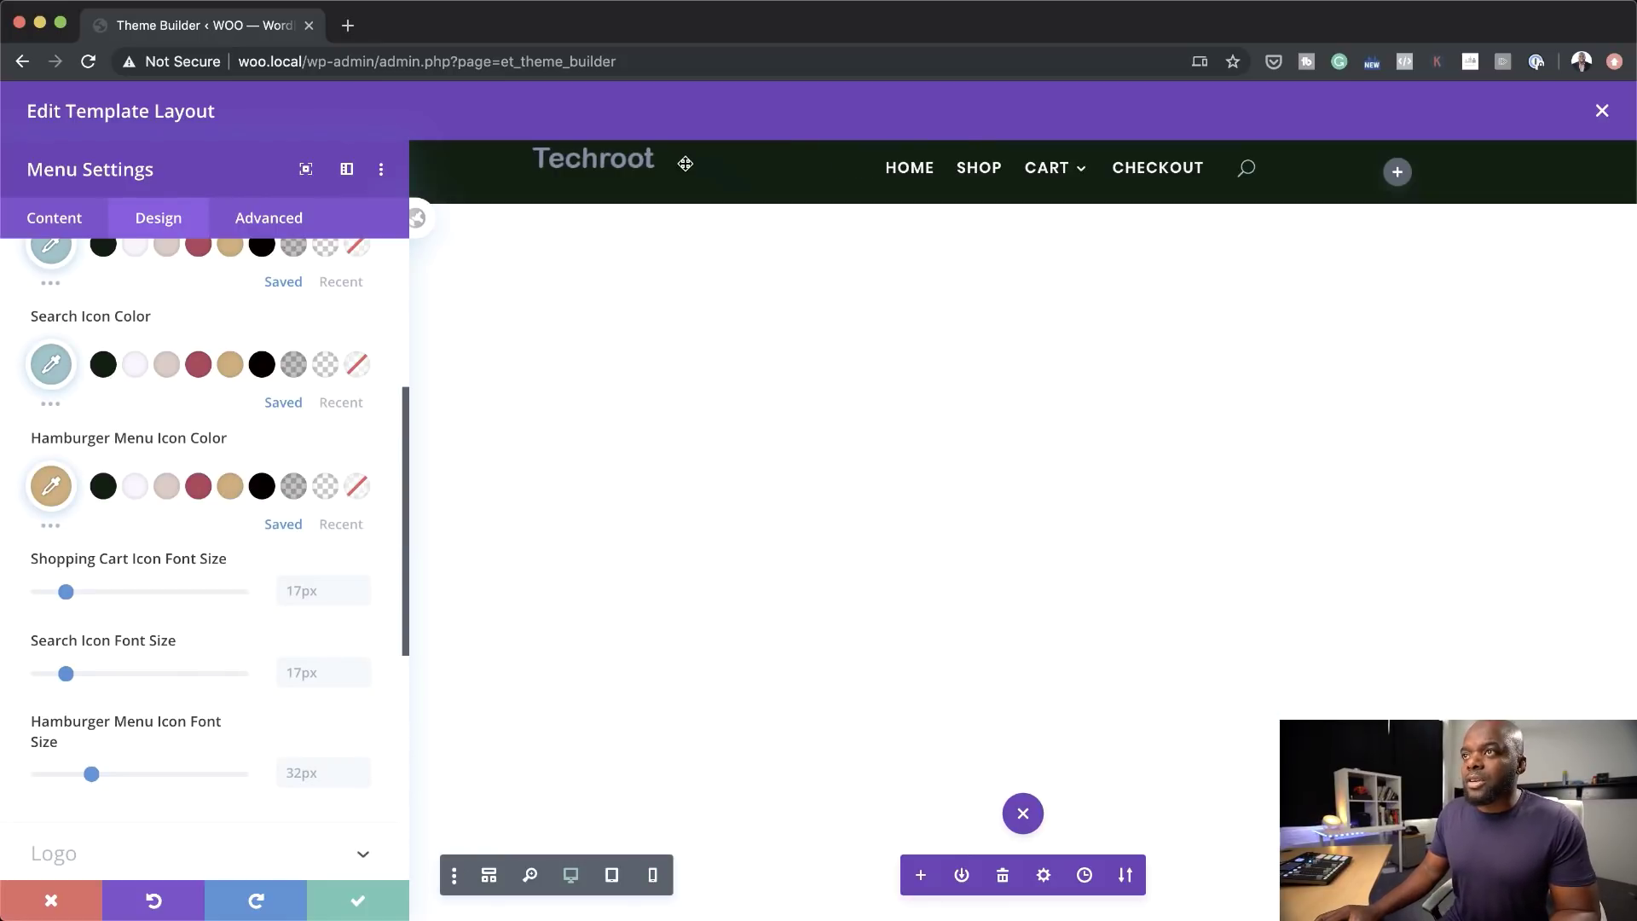
pyautogui.moveTo(1049, 170)
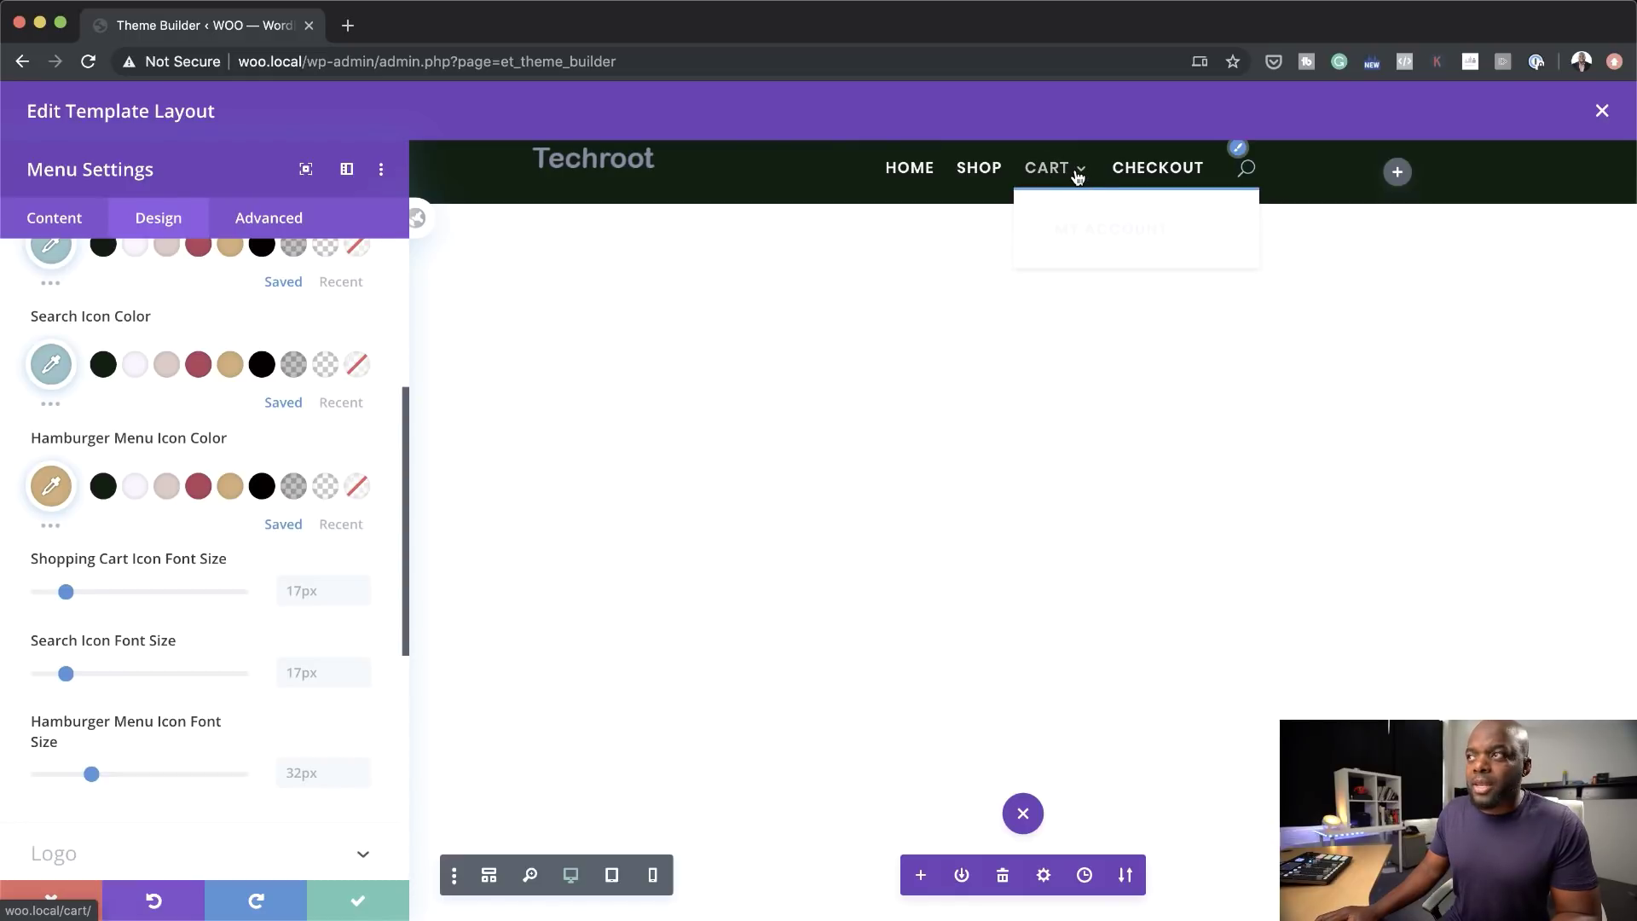
# Step: Give the dropdown menu a #0c1e12 background and a #d6a462 line colour, then save the menu settings
pyautogui.scroll(6, 171, 443)
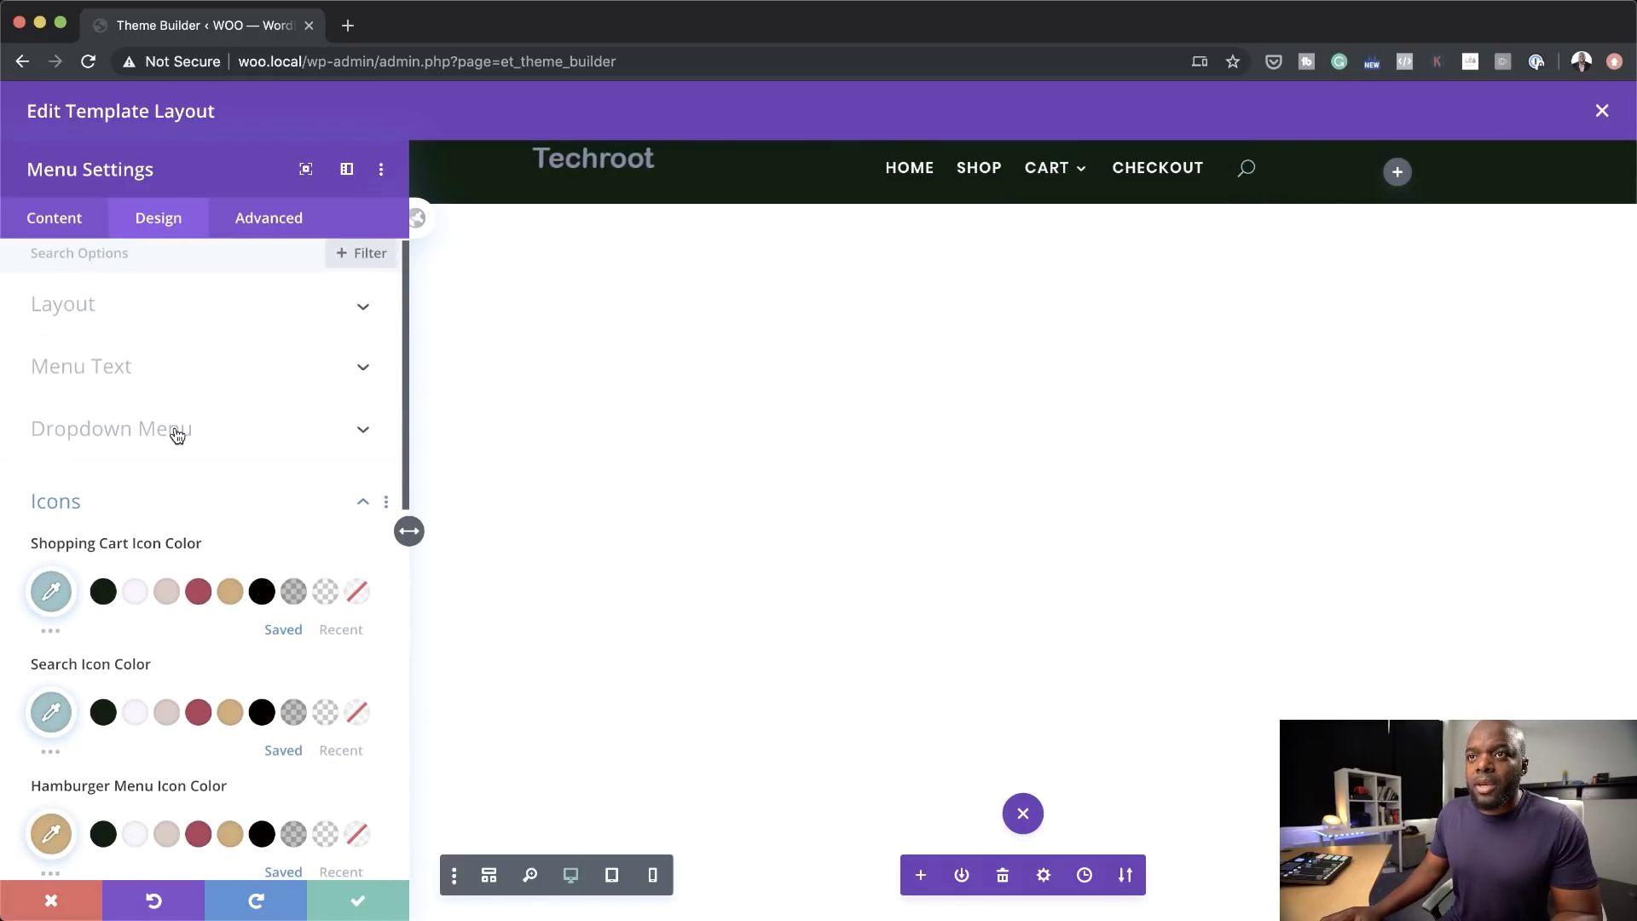
pyautogui.click(173, 431)
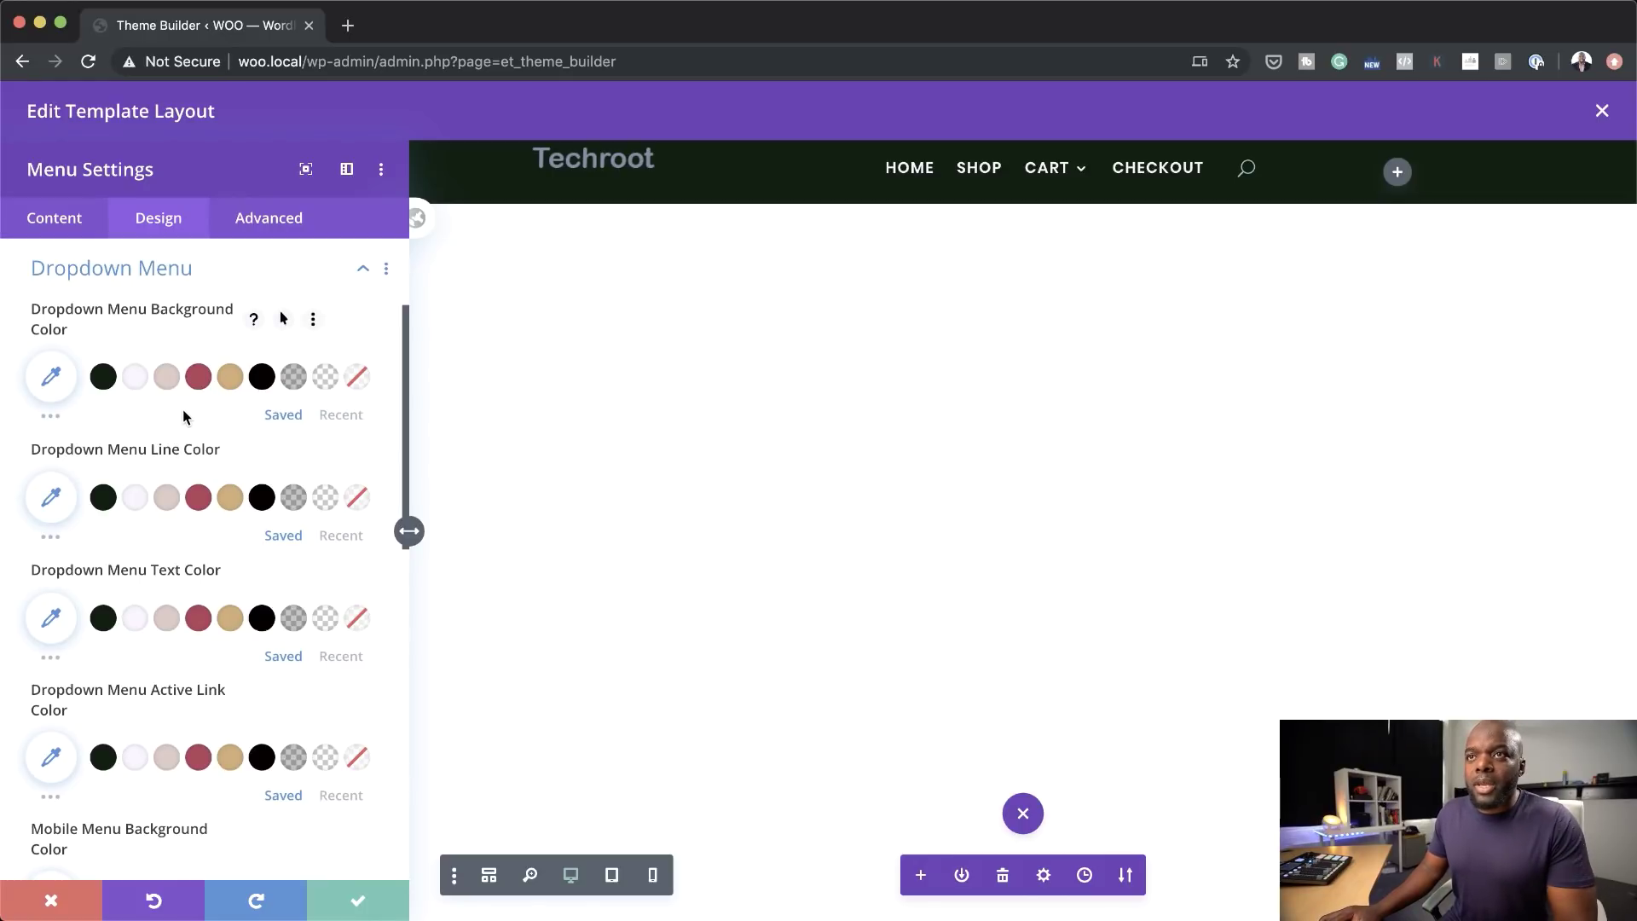
pyautogui.click(139, 380)
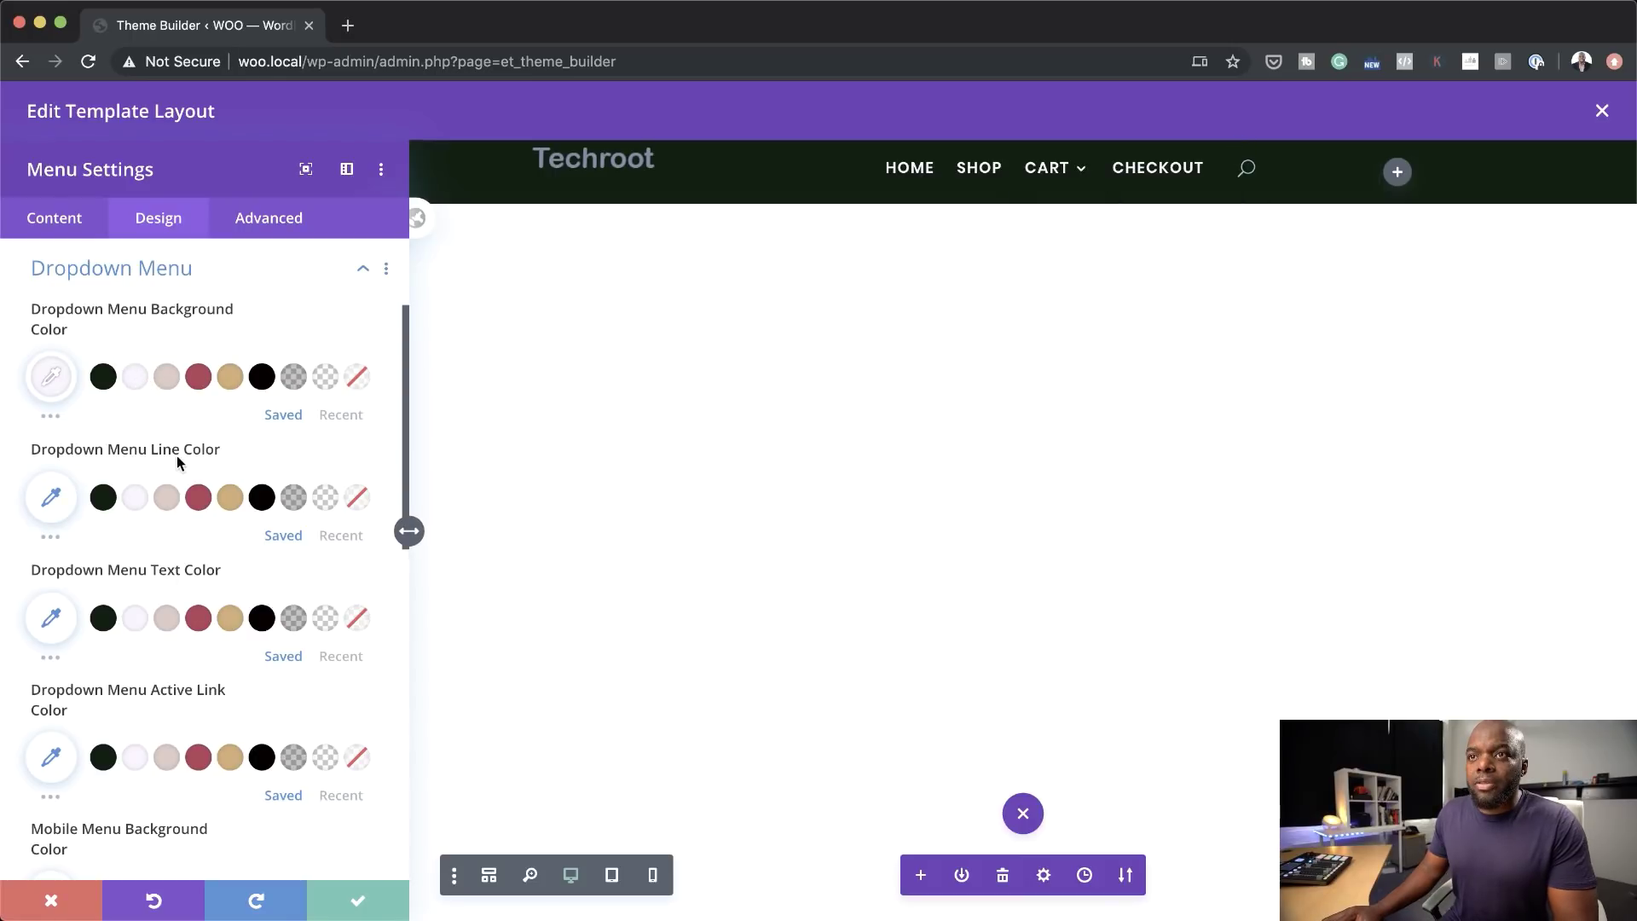
pyautogui.moveTo(150, 458)
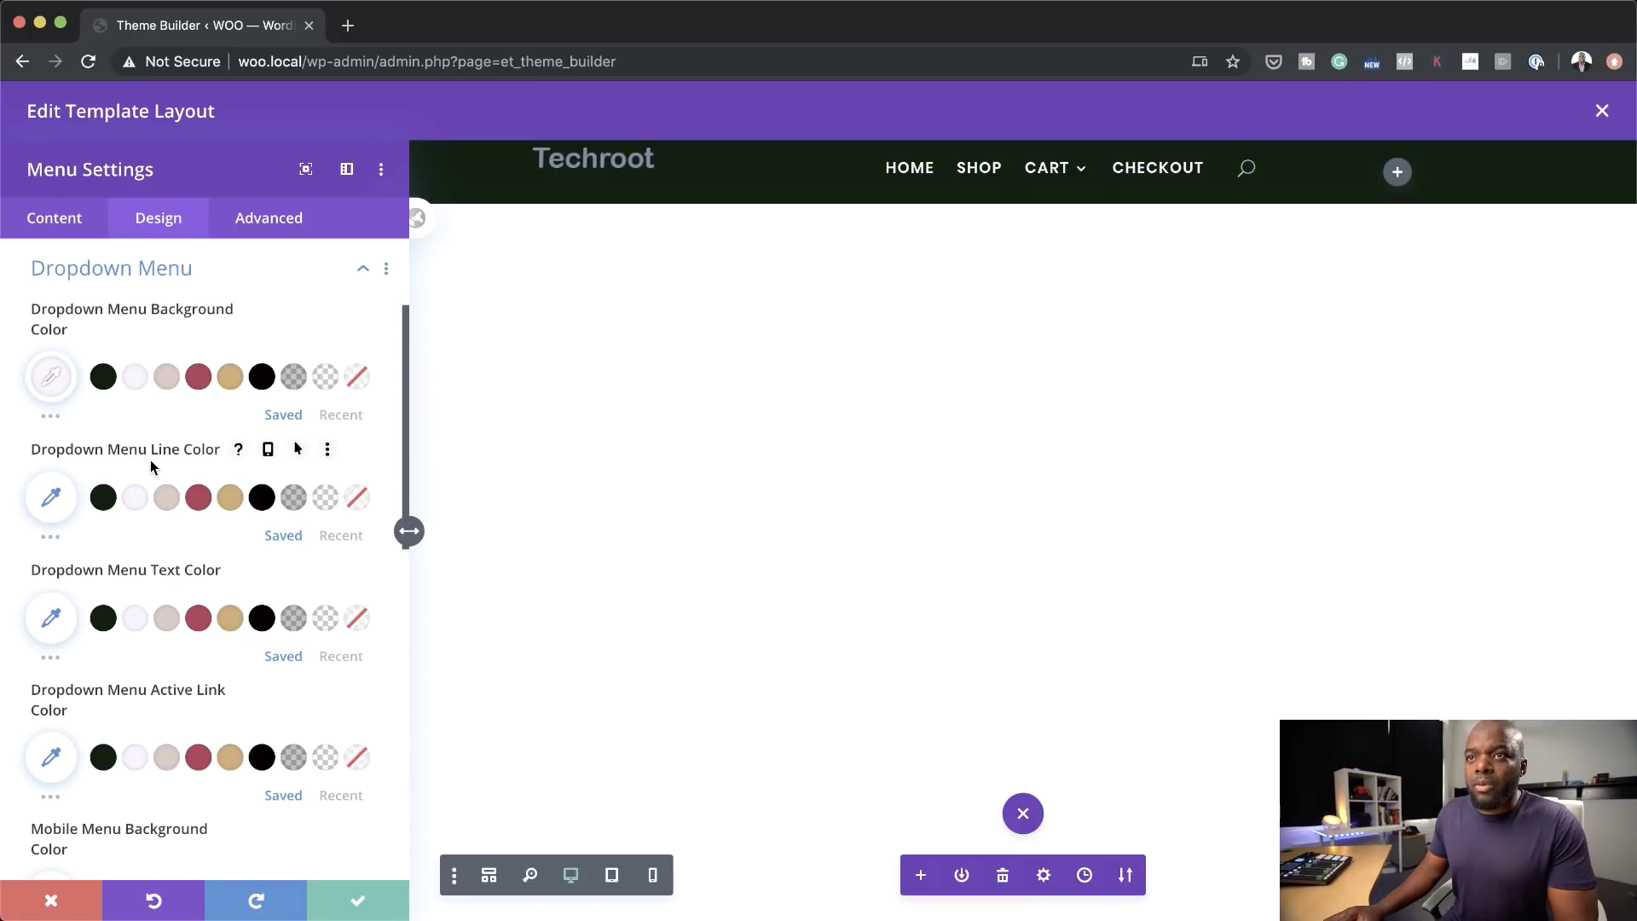
pyautogui.click(236, 506)
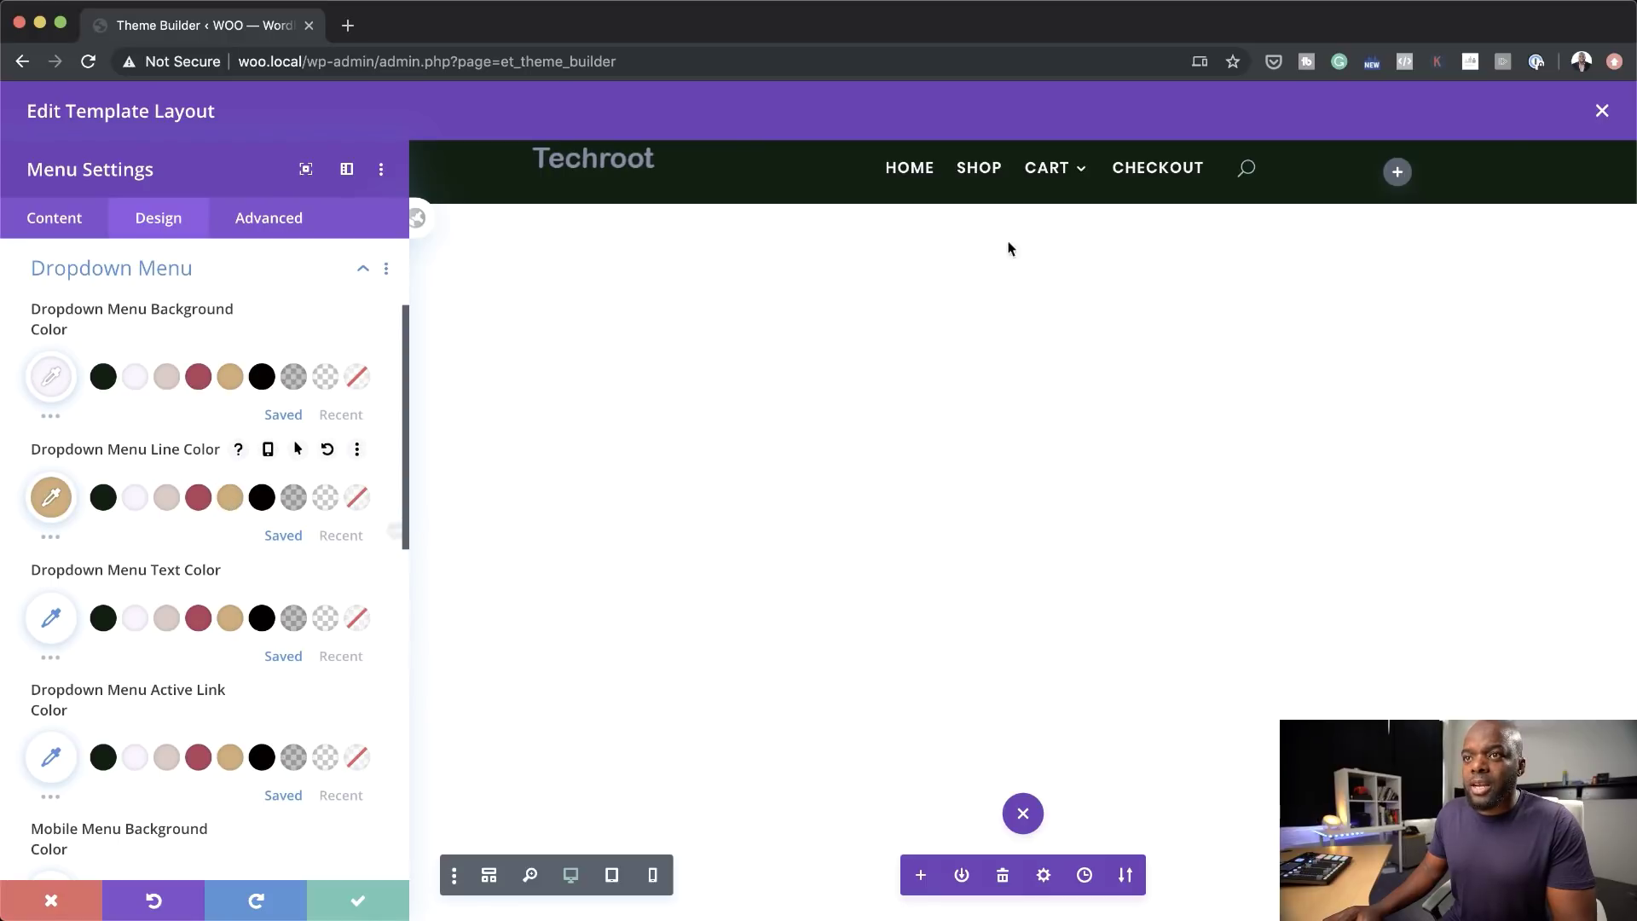
pyautogui.moveTo(1083, 168)
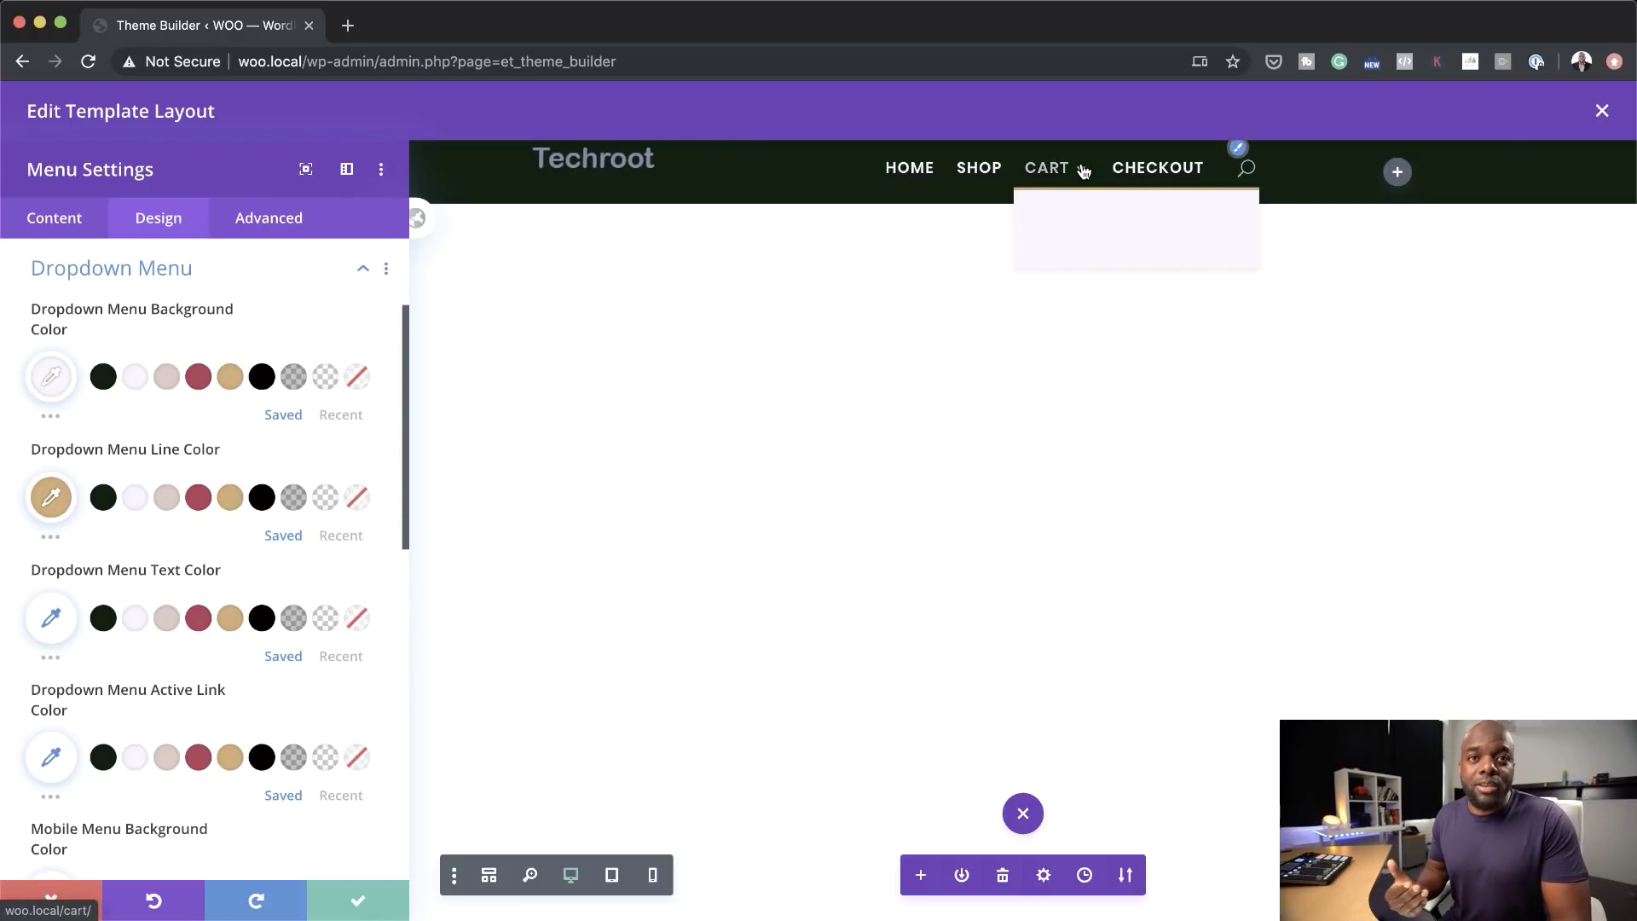
pyautogui.click(107, 376)
pyautogui.moveTo(1069, 168)
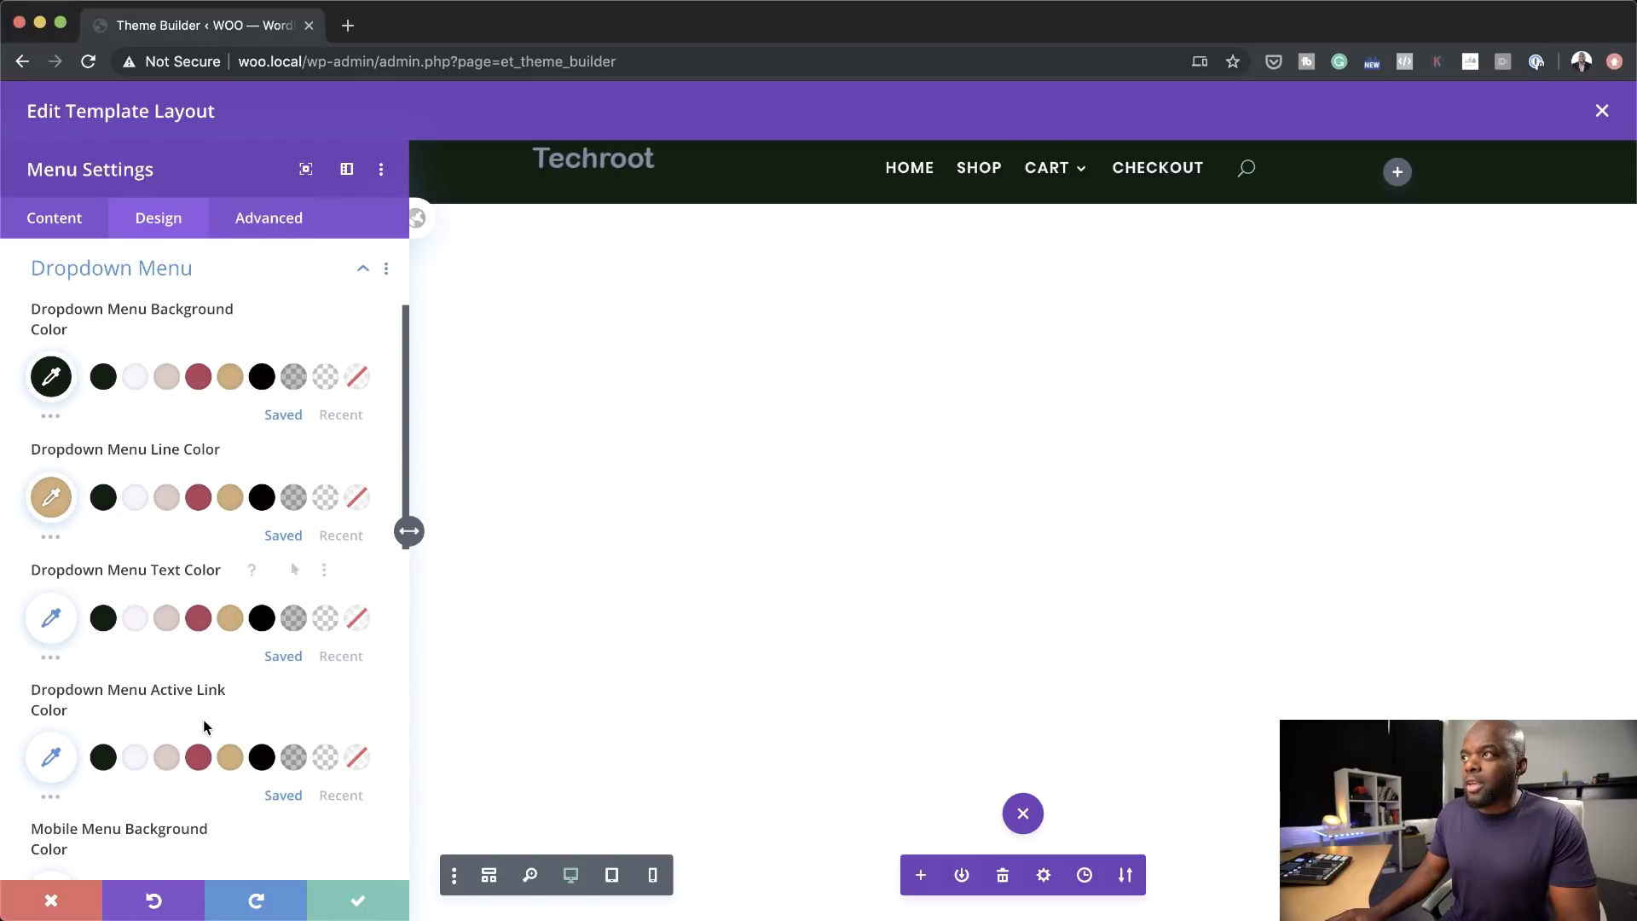
pyautogui.scroll(-3, 147, 720)
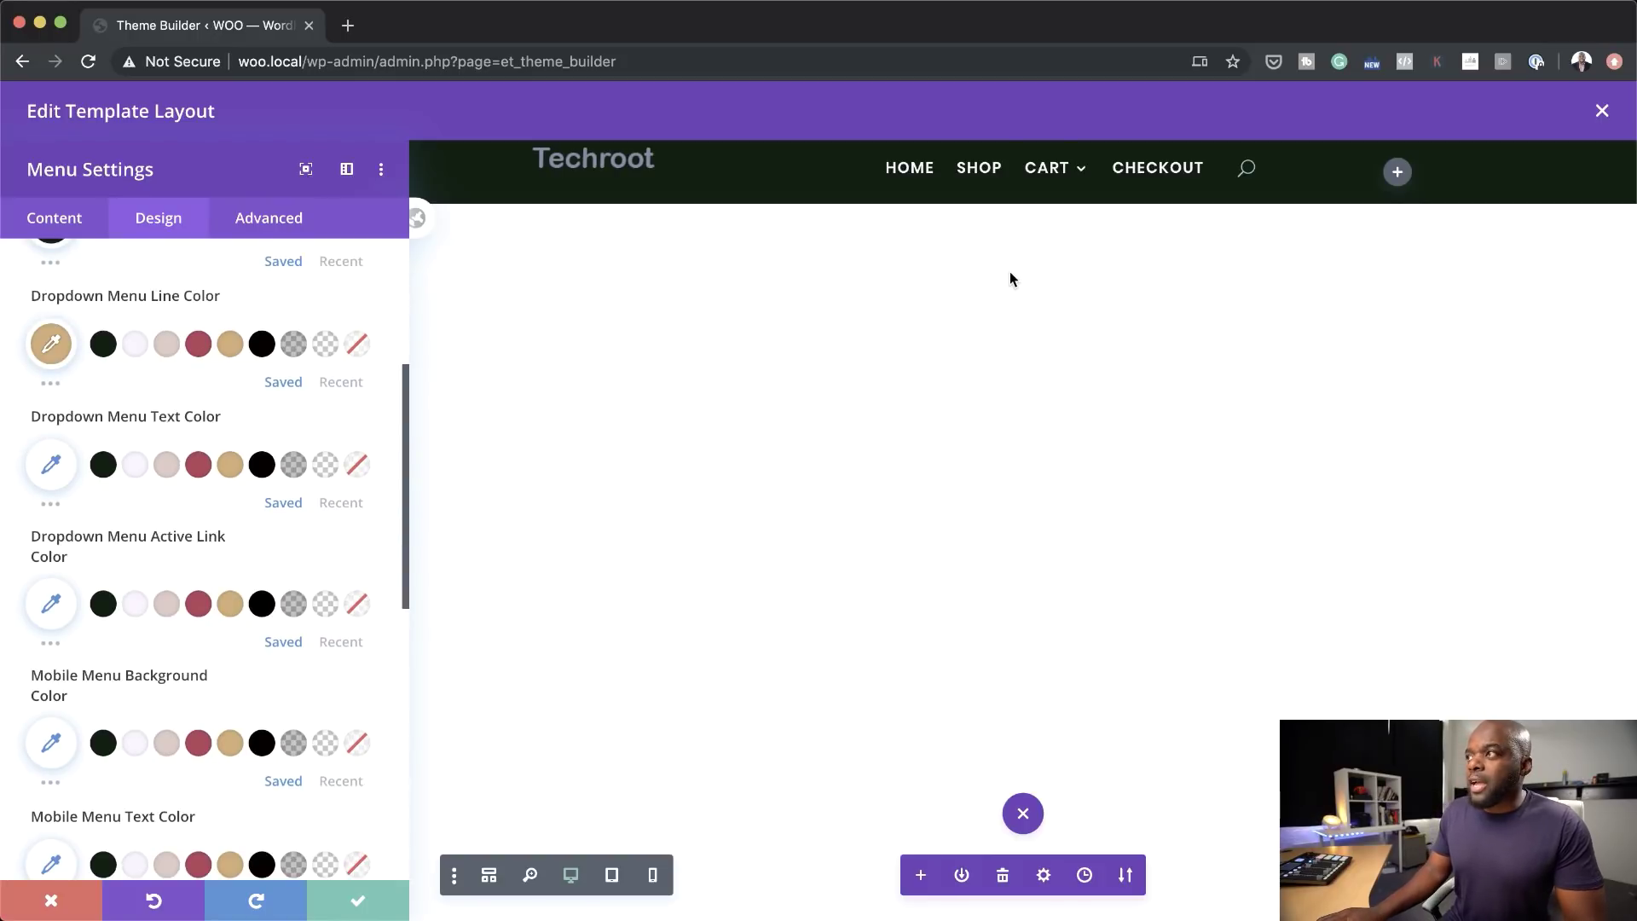
pyautogui.click(358, 900)
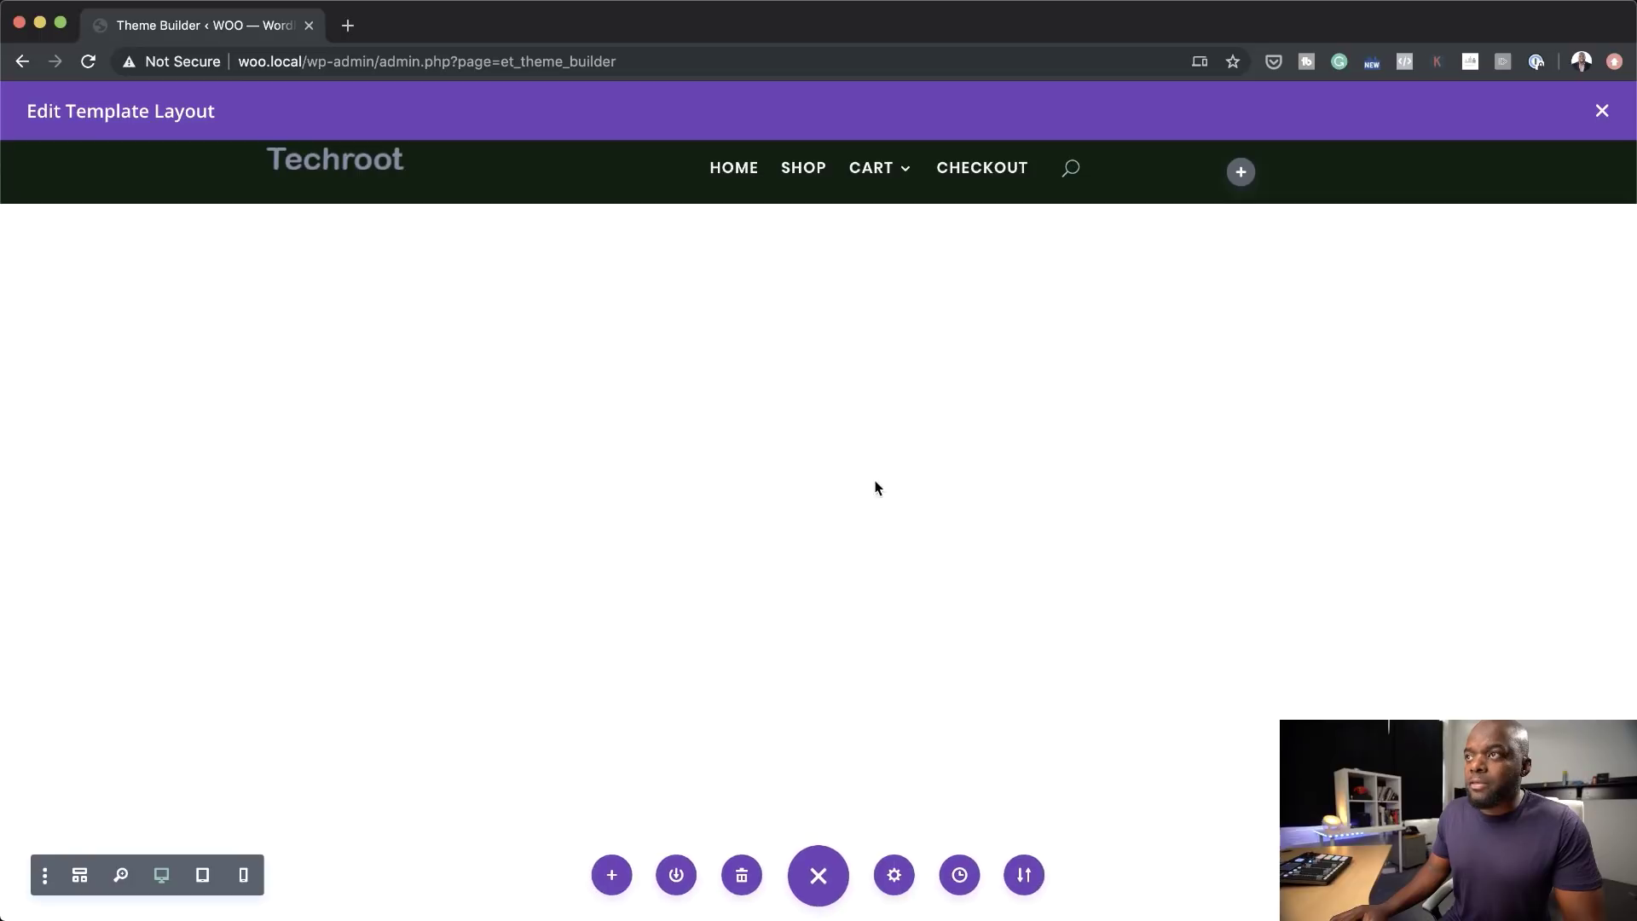
# Step: Add social follow icons to the header and make the Facebook icon's background transparent
pyautogui.click(1243, 174)
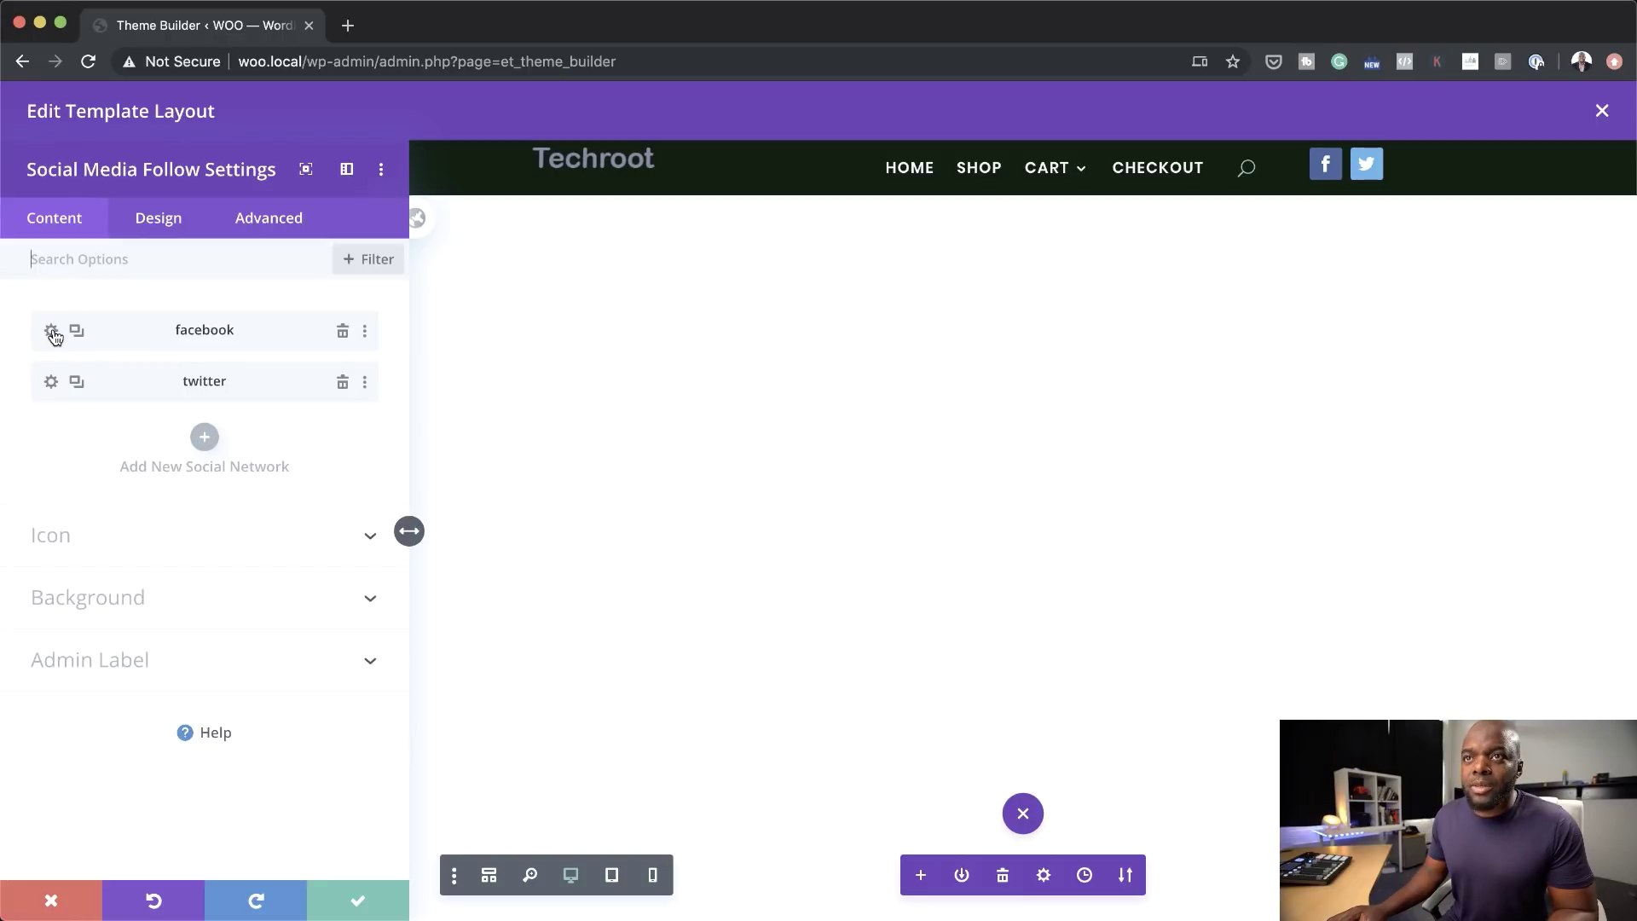
pyautogui.click(53, 334)
pyautogui.click(110, 526)
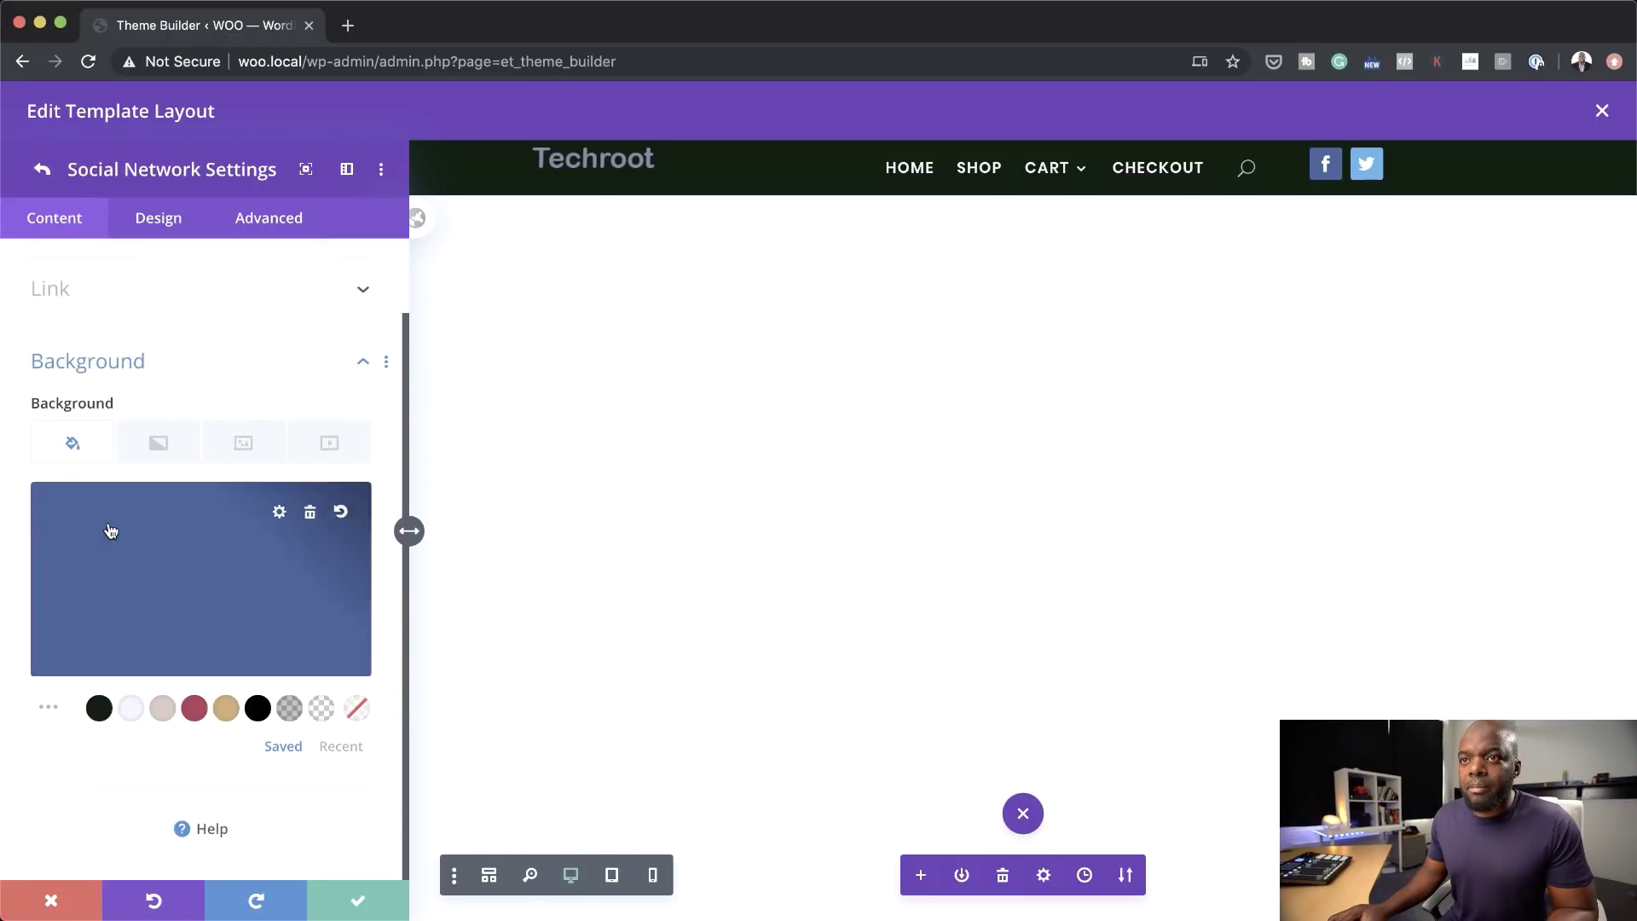
pyautogui.click(322, 710)
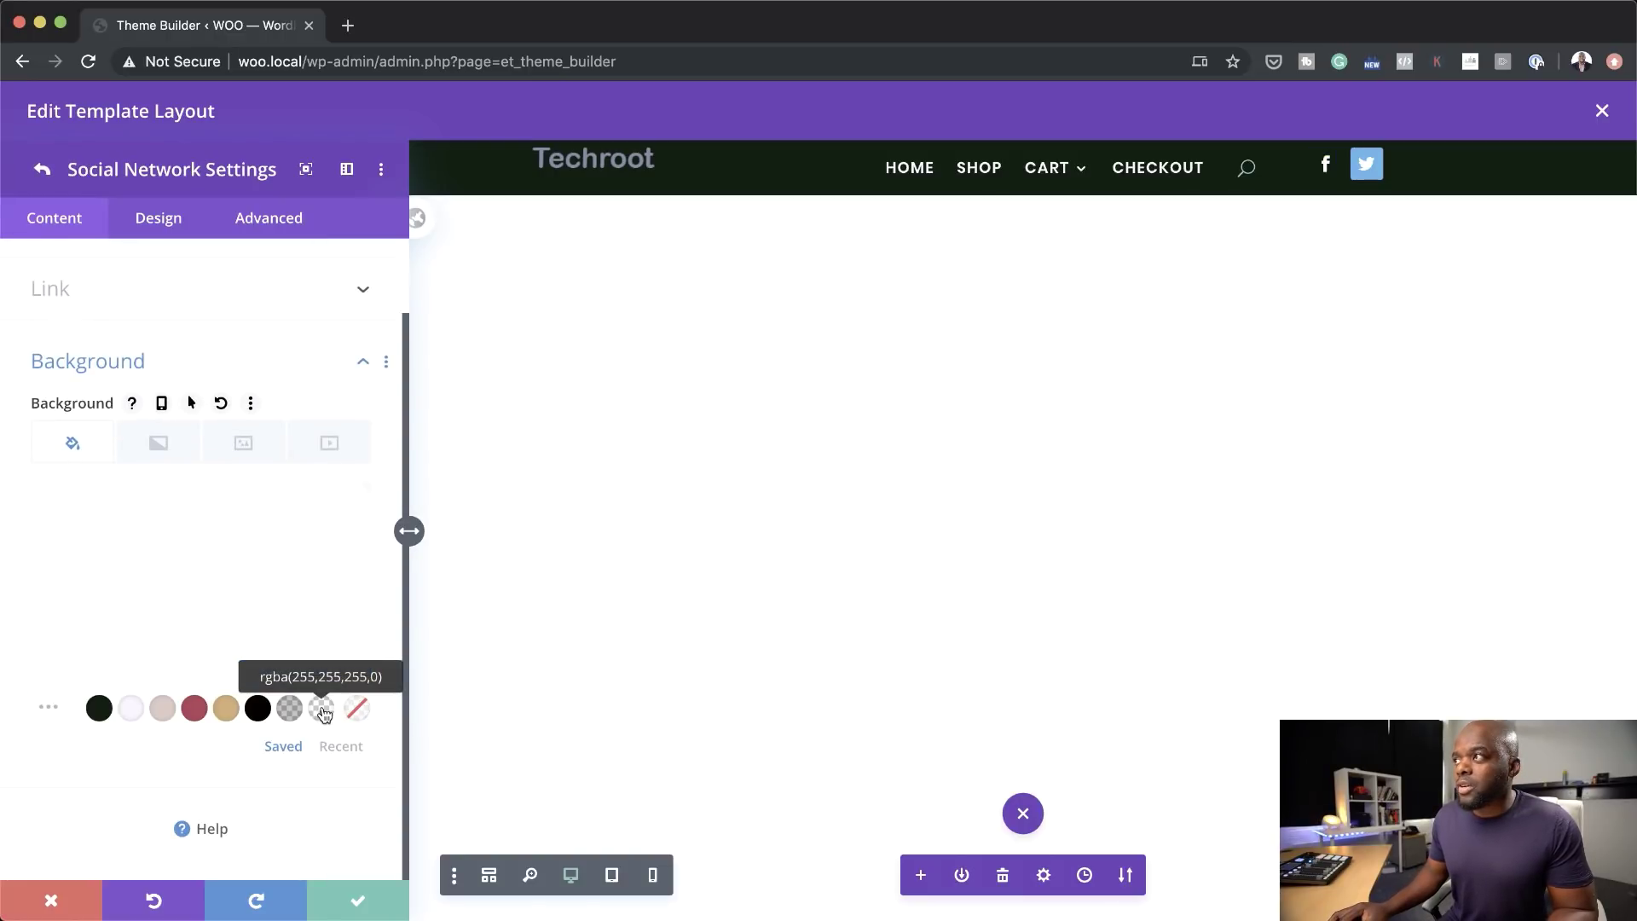
pyautogui.click(42, 169)
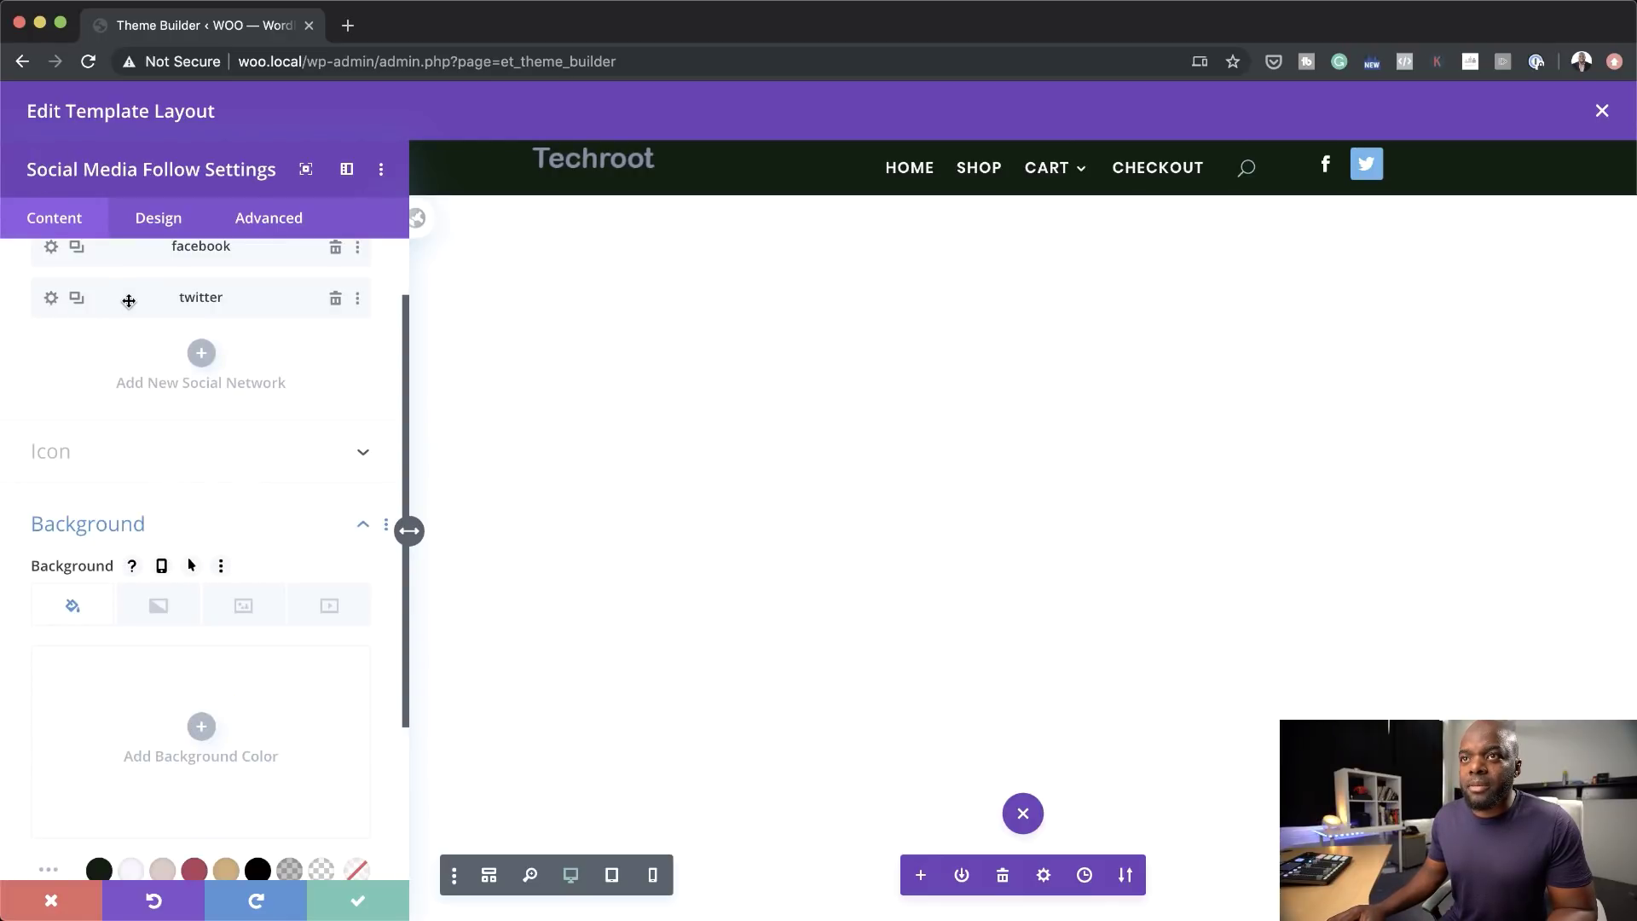
# Step: Make the Twitter icon's background transparent too
pyautogui.click(61, 305)
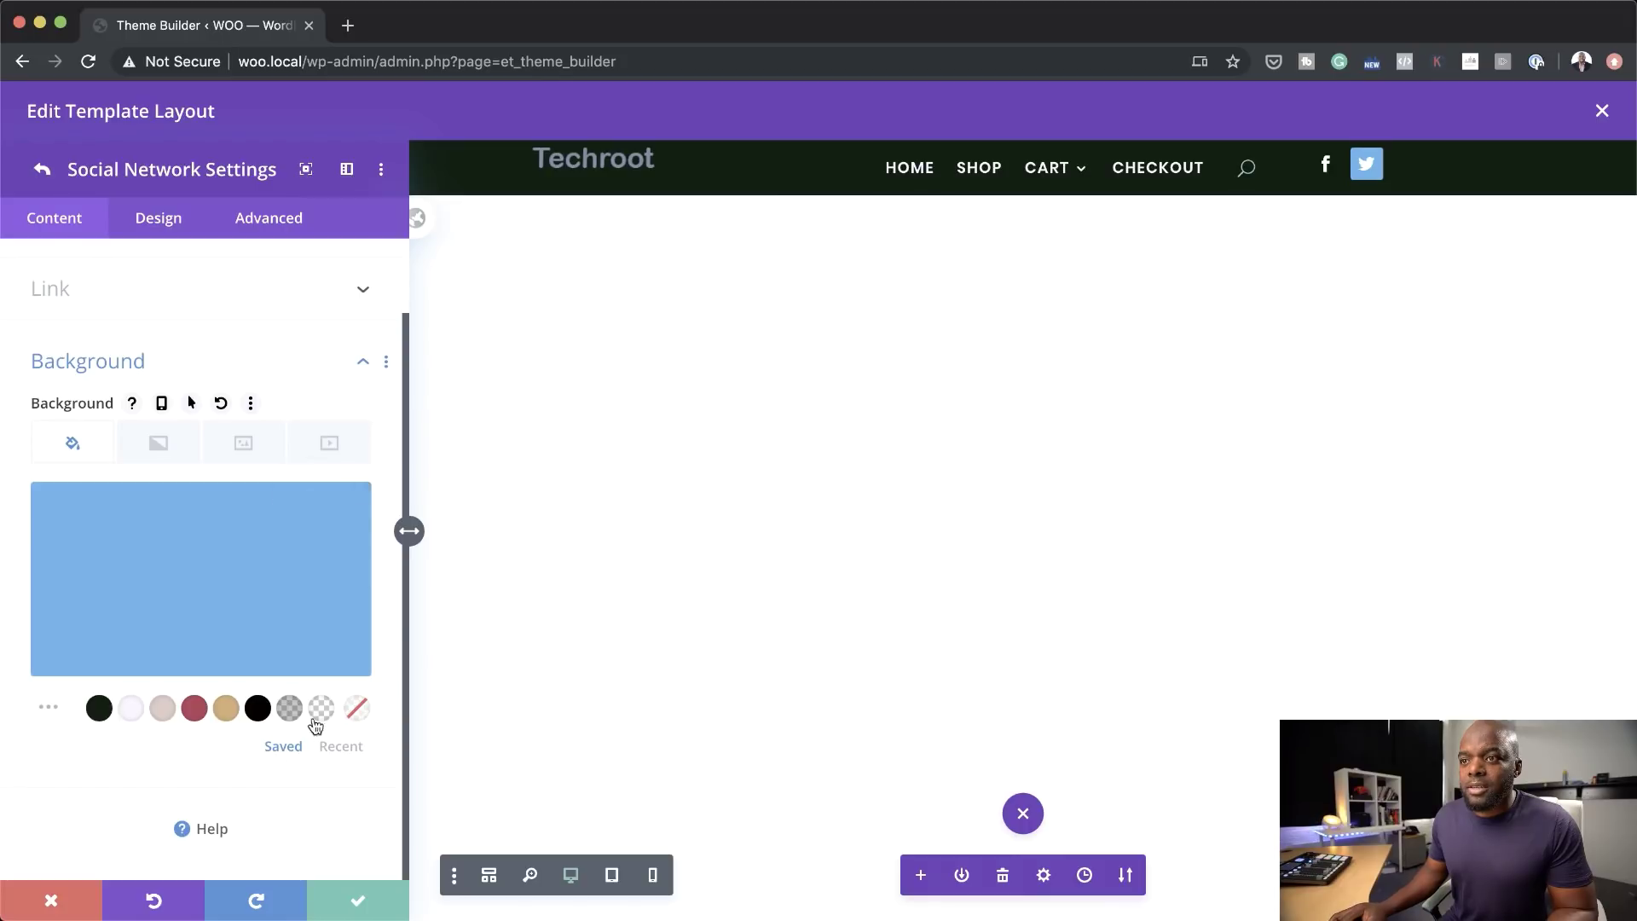
pyautogui.click(320, 715)
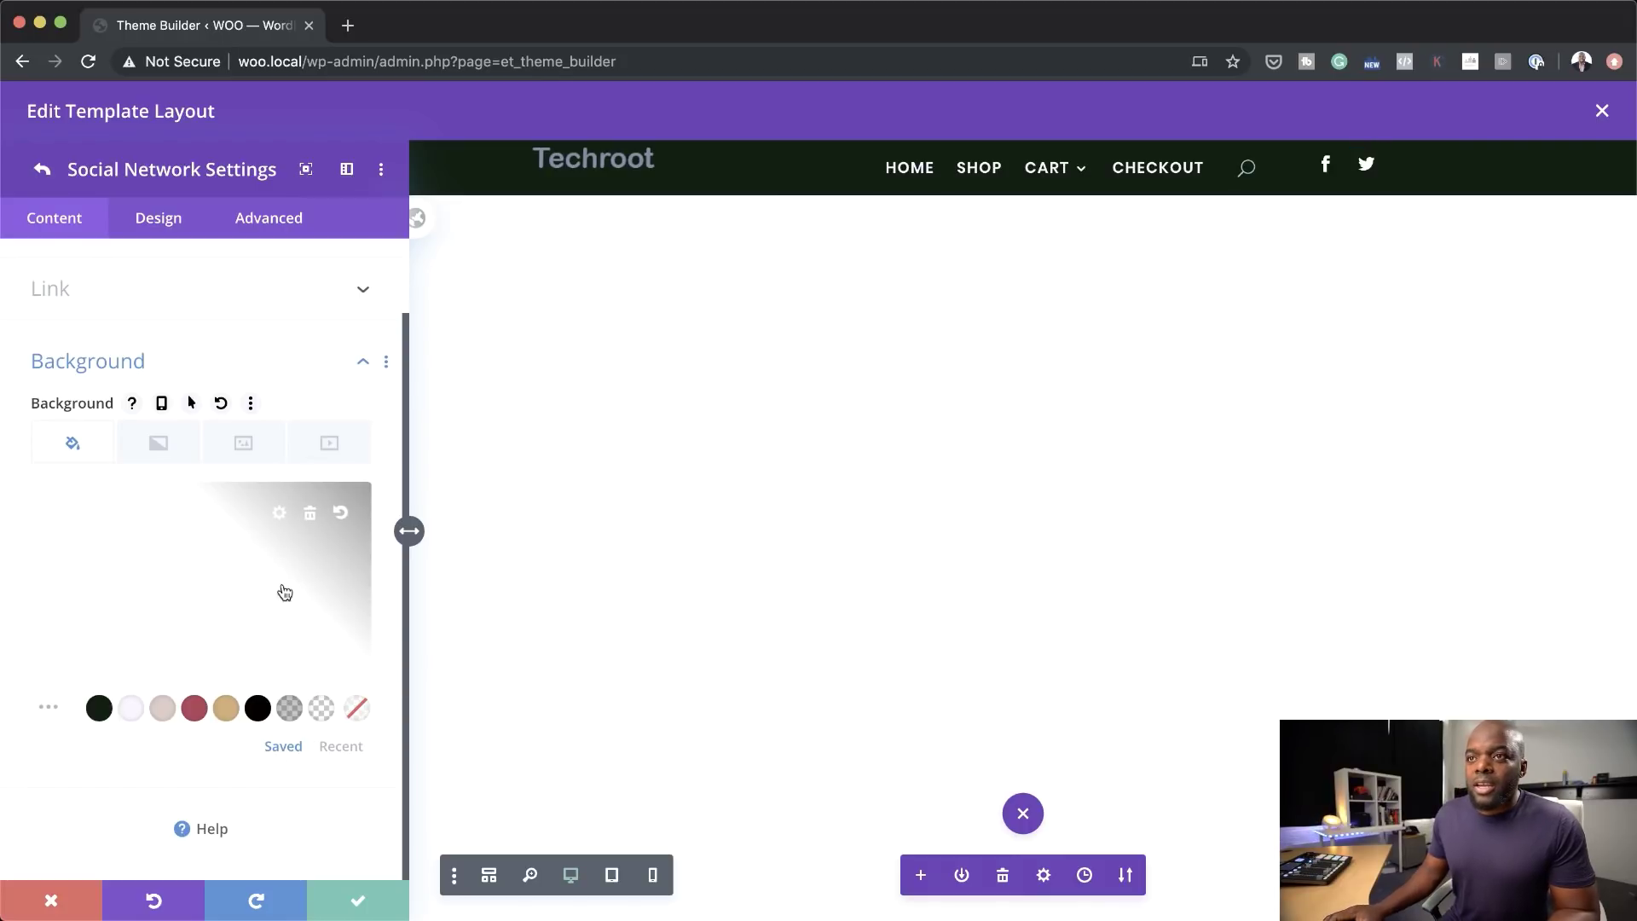
pyautogui.click(194, 709)
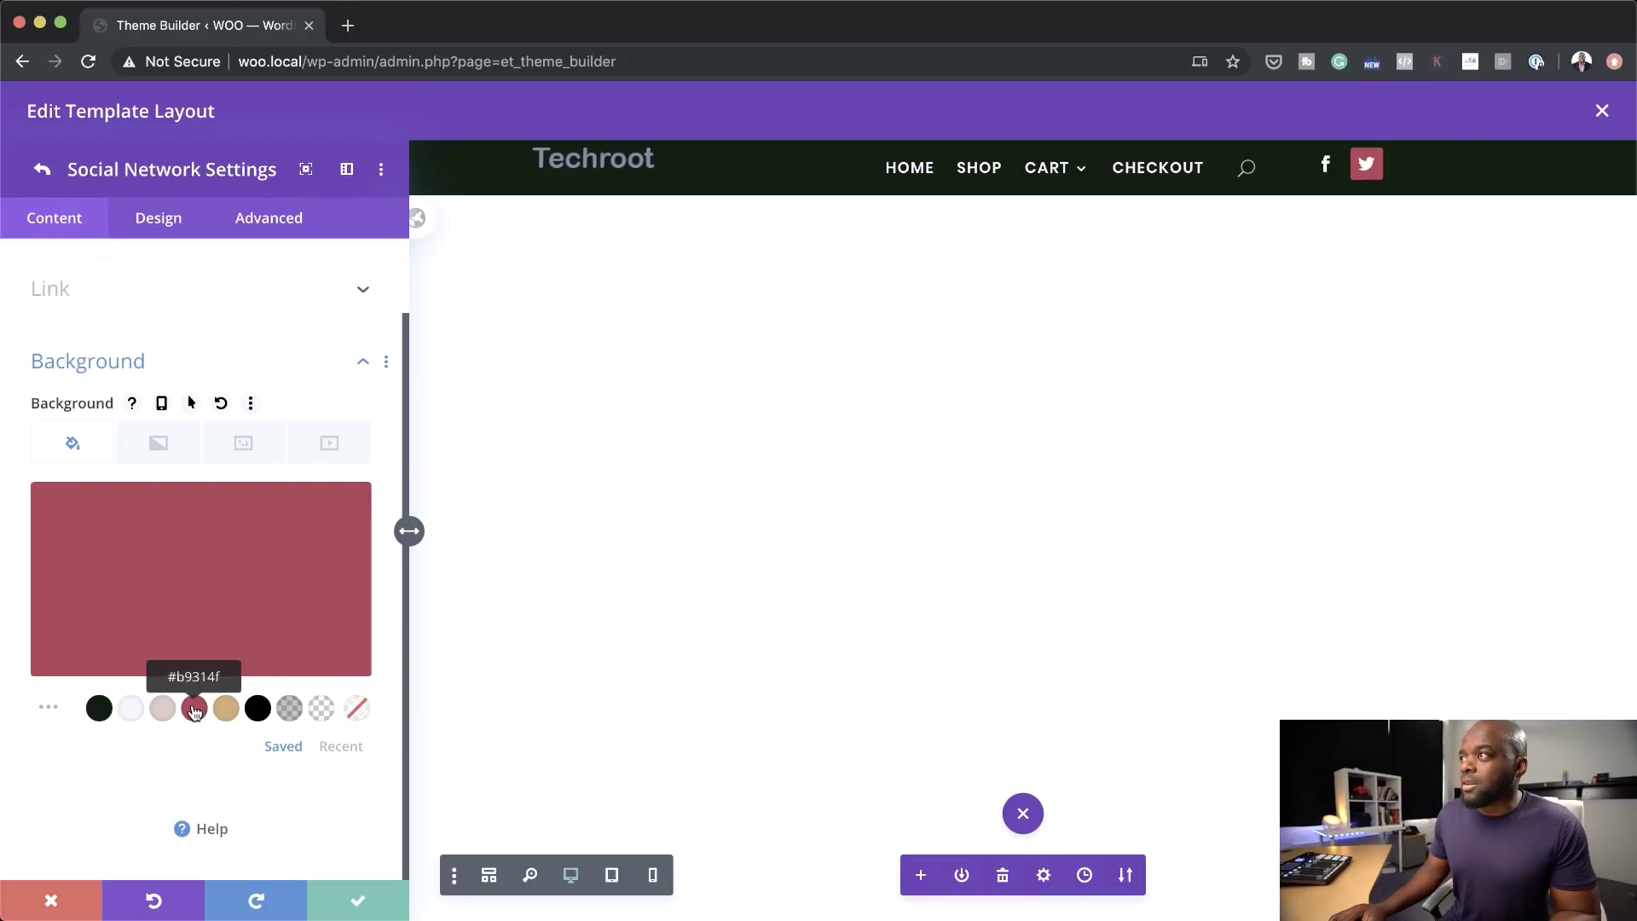
pyautogui.click(321, 710)
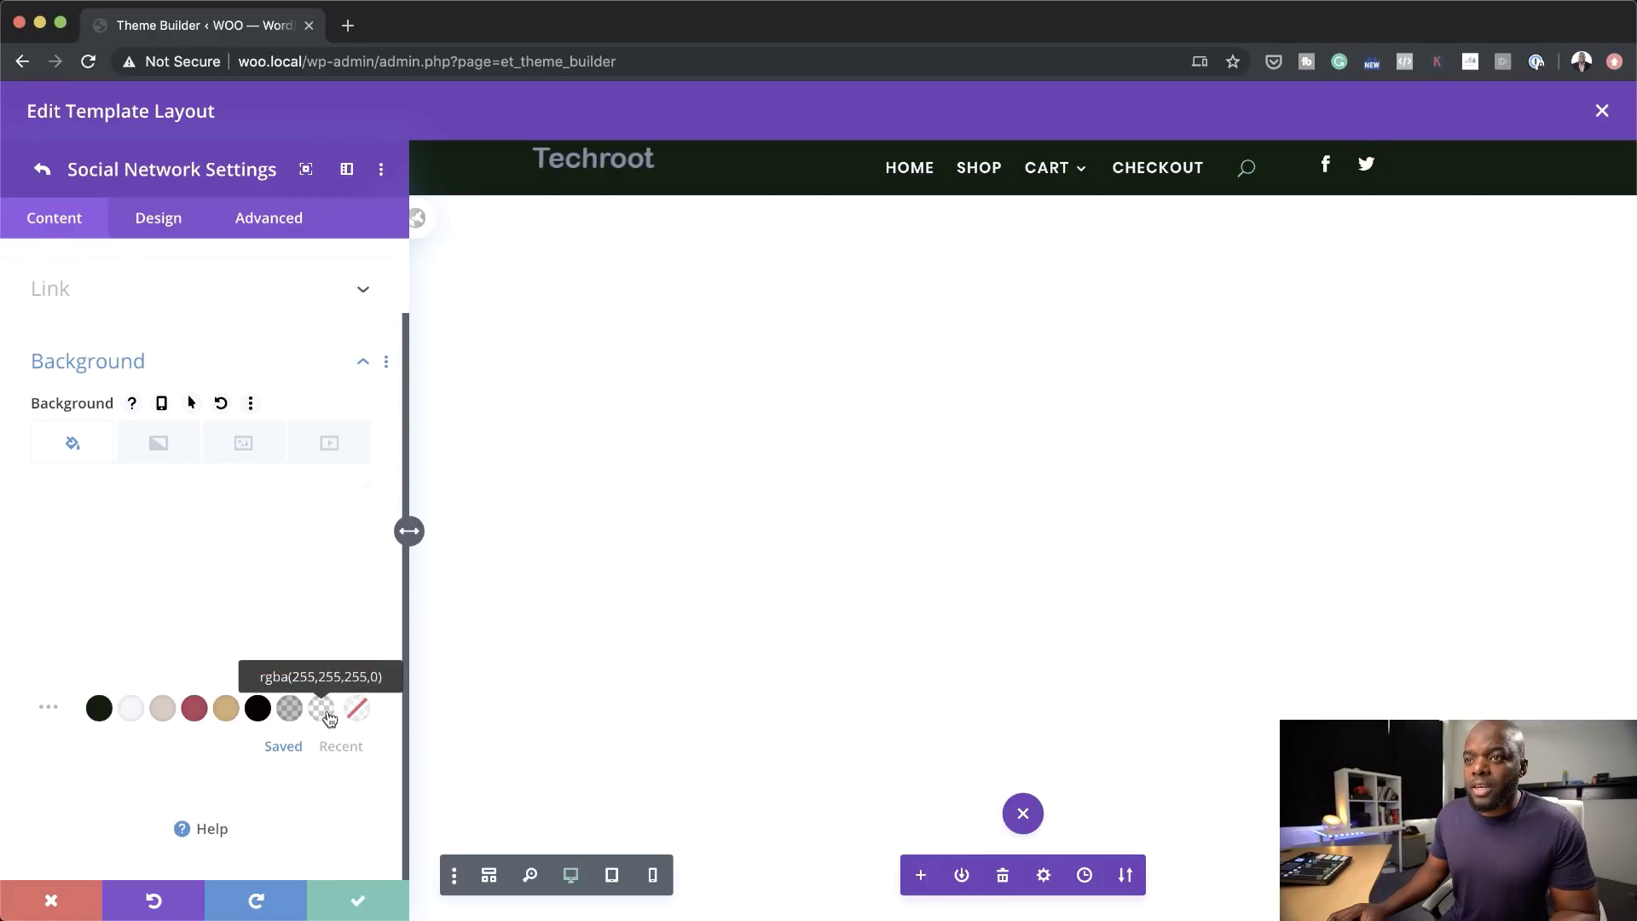
pyautogui.scroll(2, 236, 587)
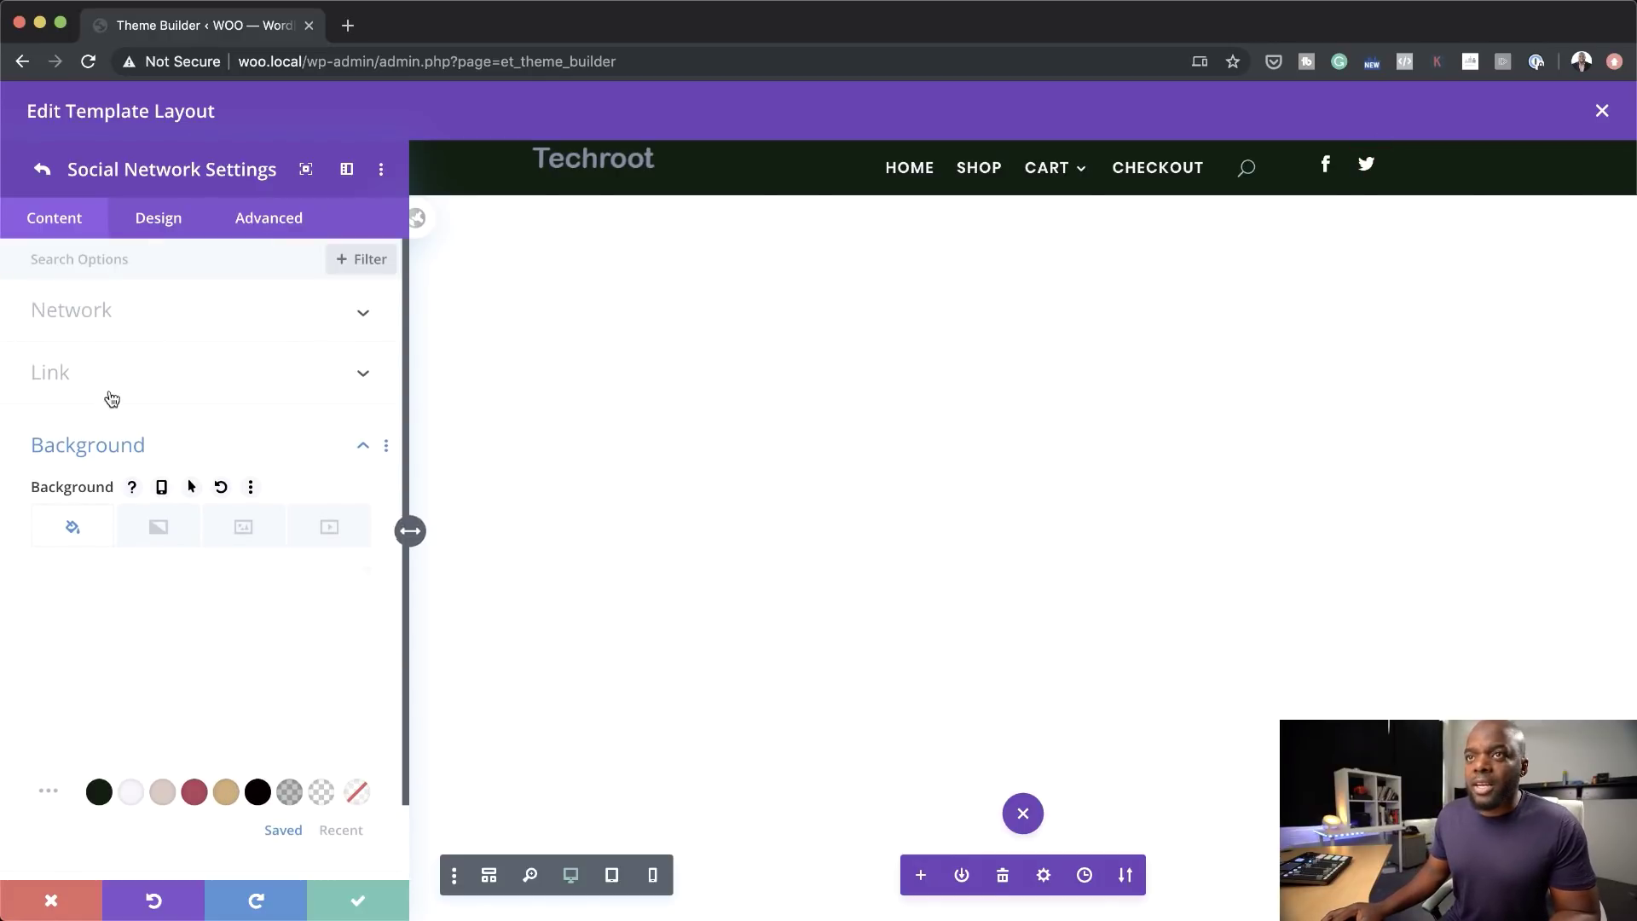
pyautogui.click(158, 220)
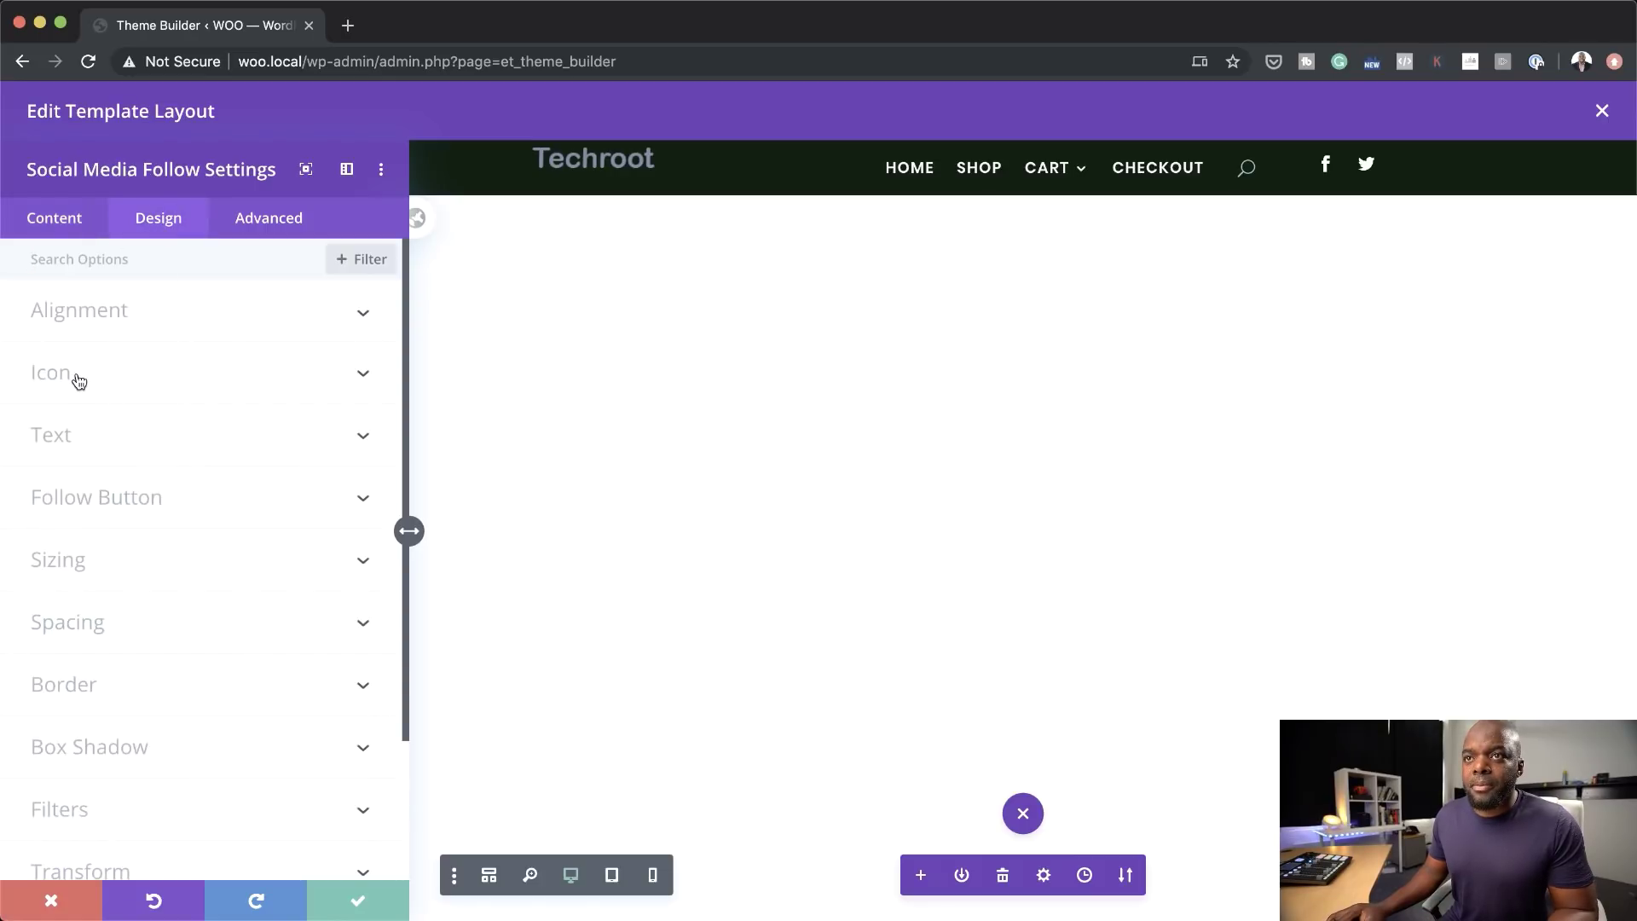
# Step: Set the social icons' Icon Color to a pale swatch
pyautogui.click(79, 381)
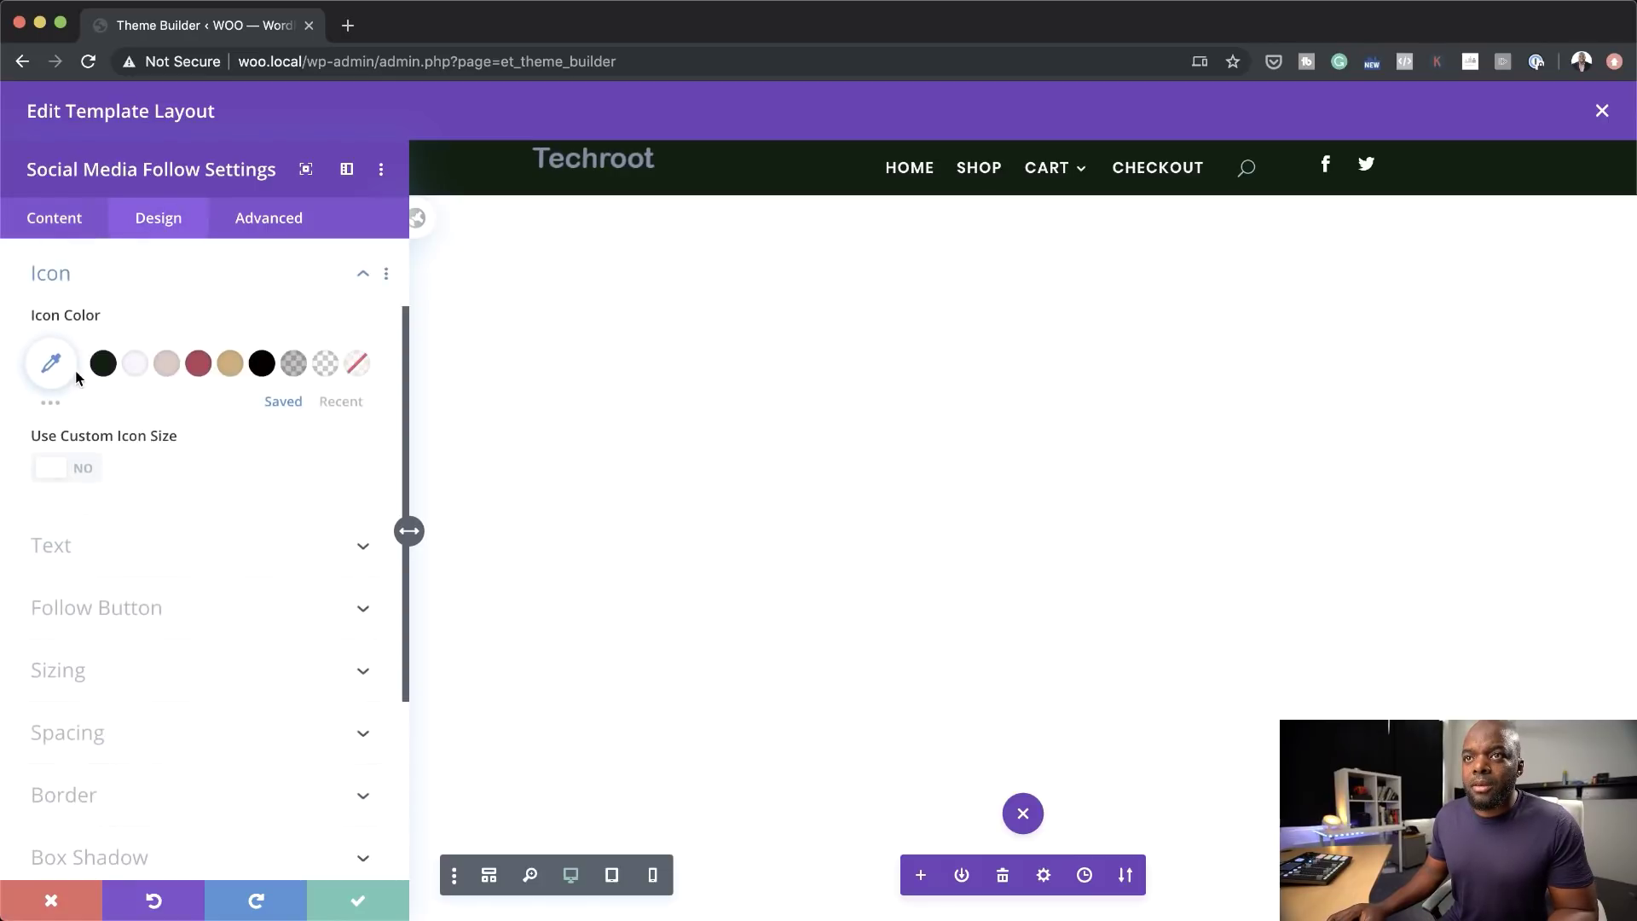
pyautogui.click(201, 365)
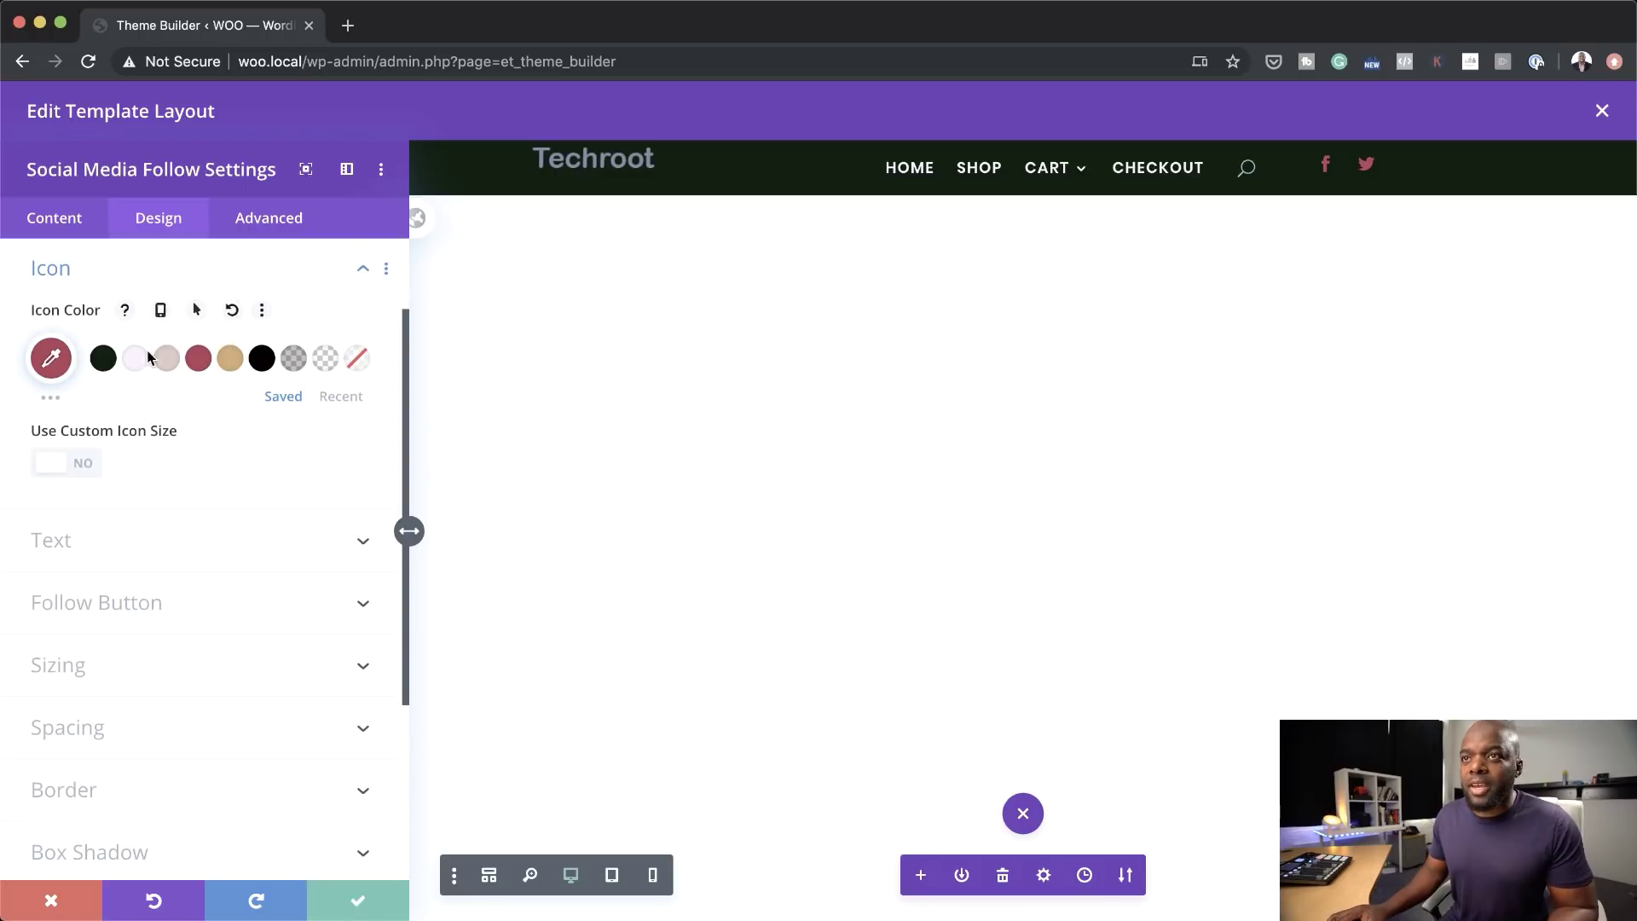
pyautogui.click(177, 363)
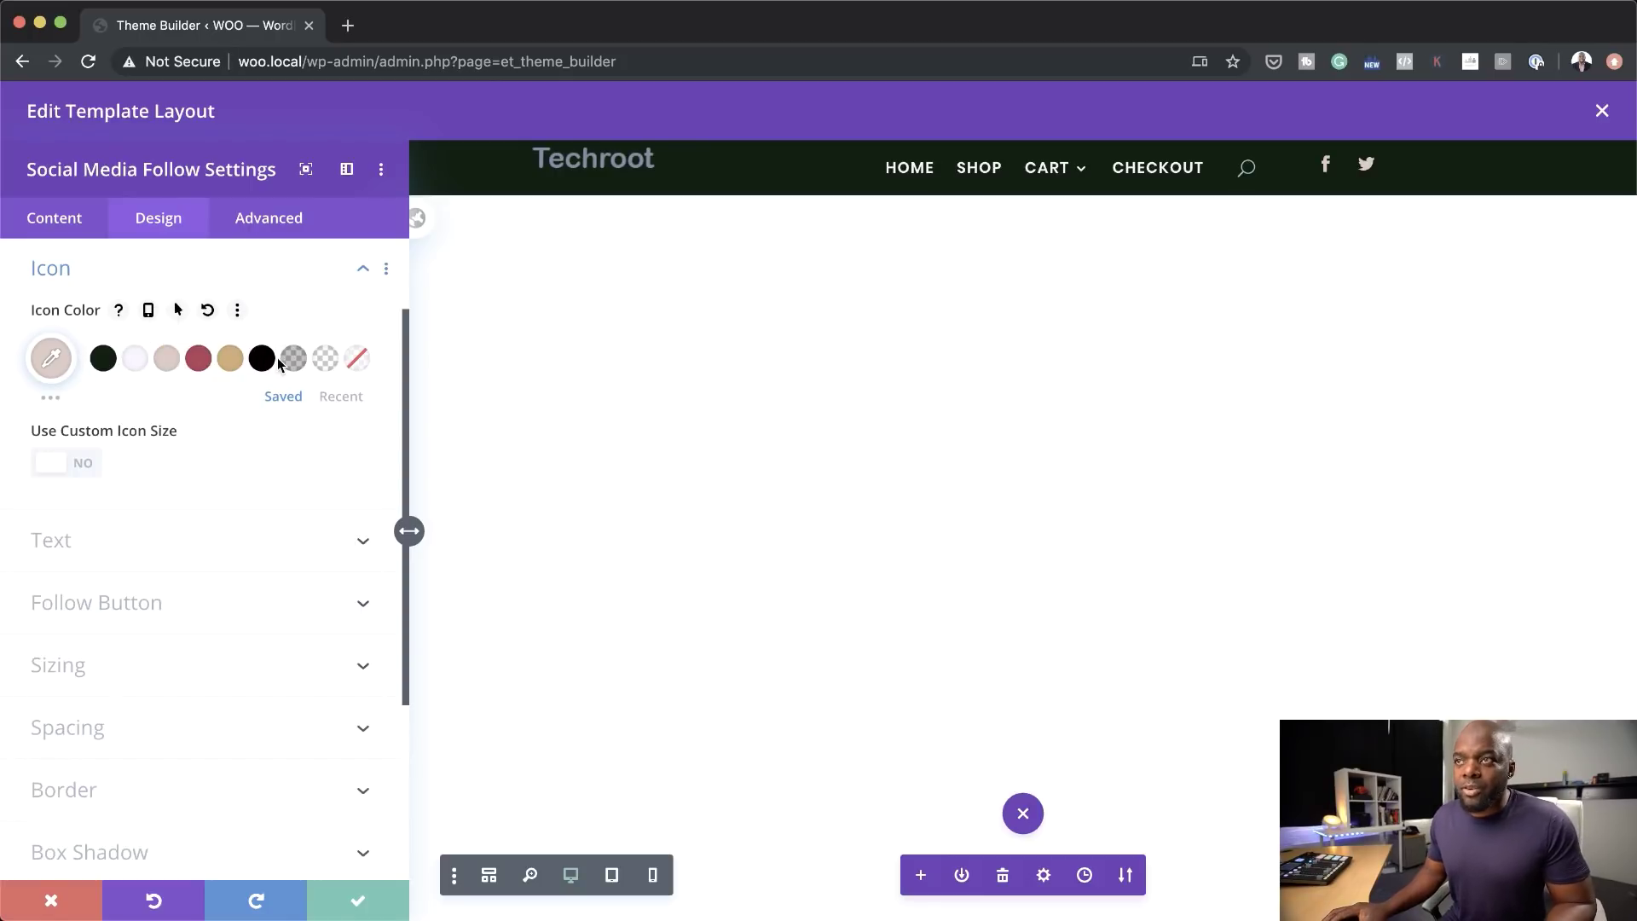
# Step: Duplicate the Twitter entry as Instagram with a transparent background, and save the social module
pyautogui.click(68, 222)
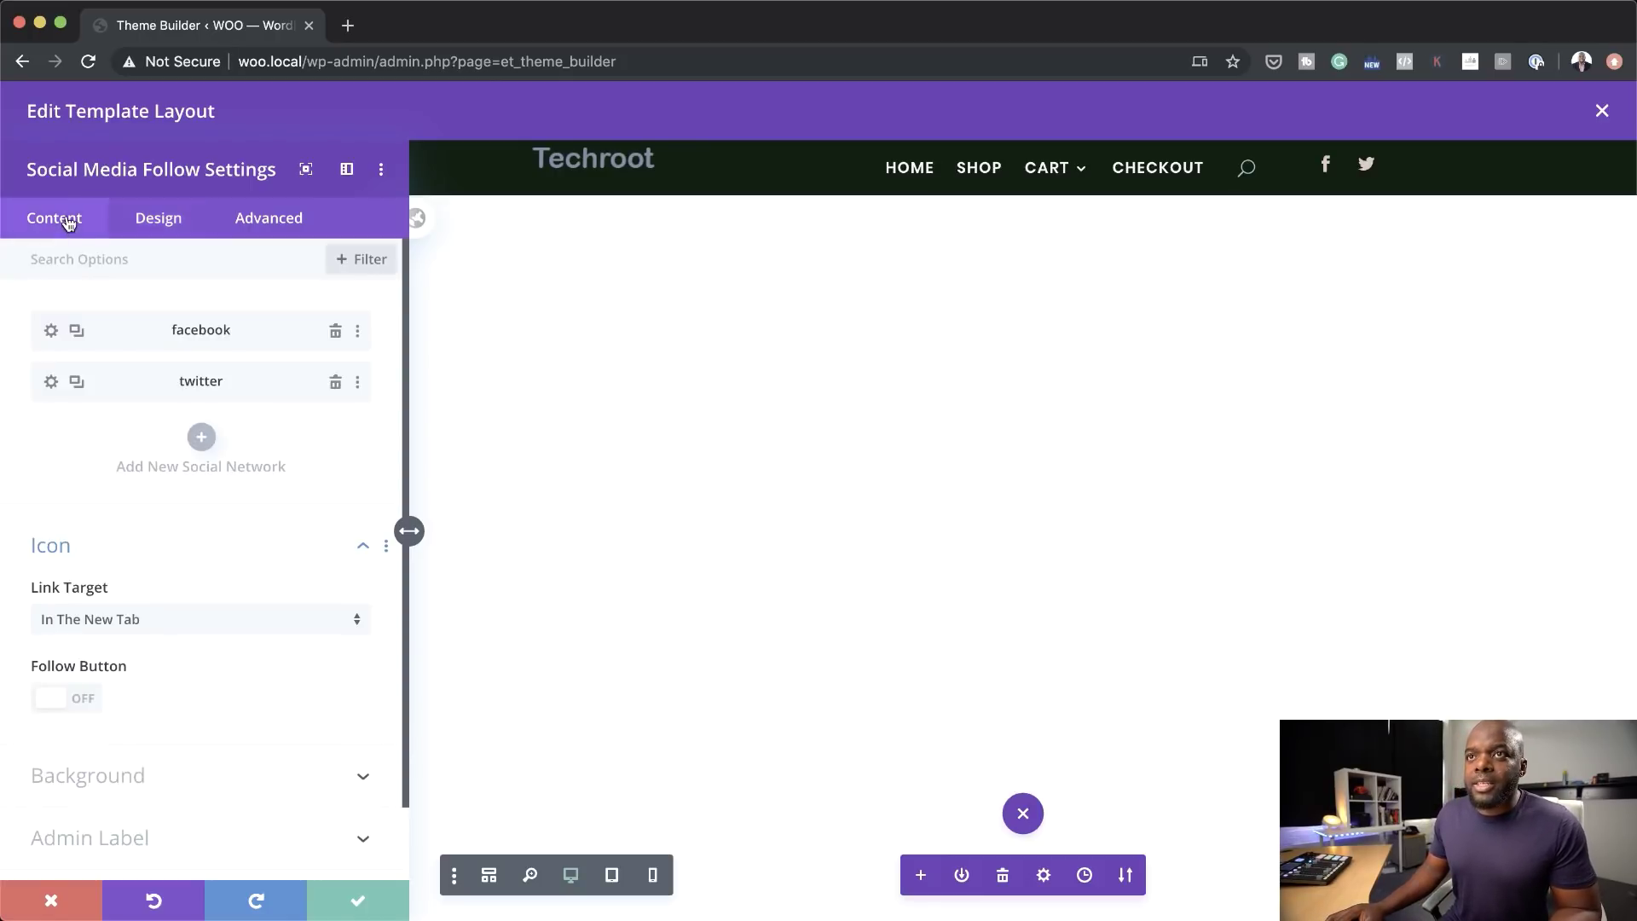
pyautogui.click(78, 383)
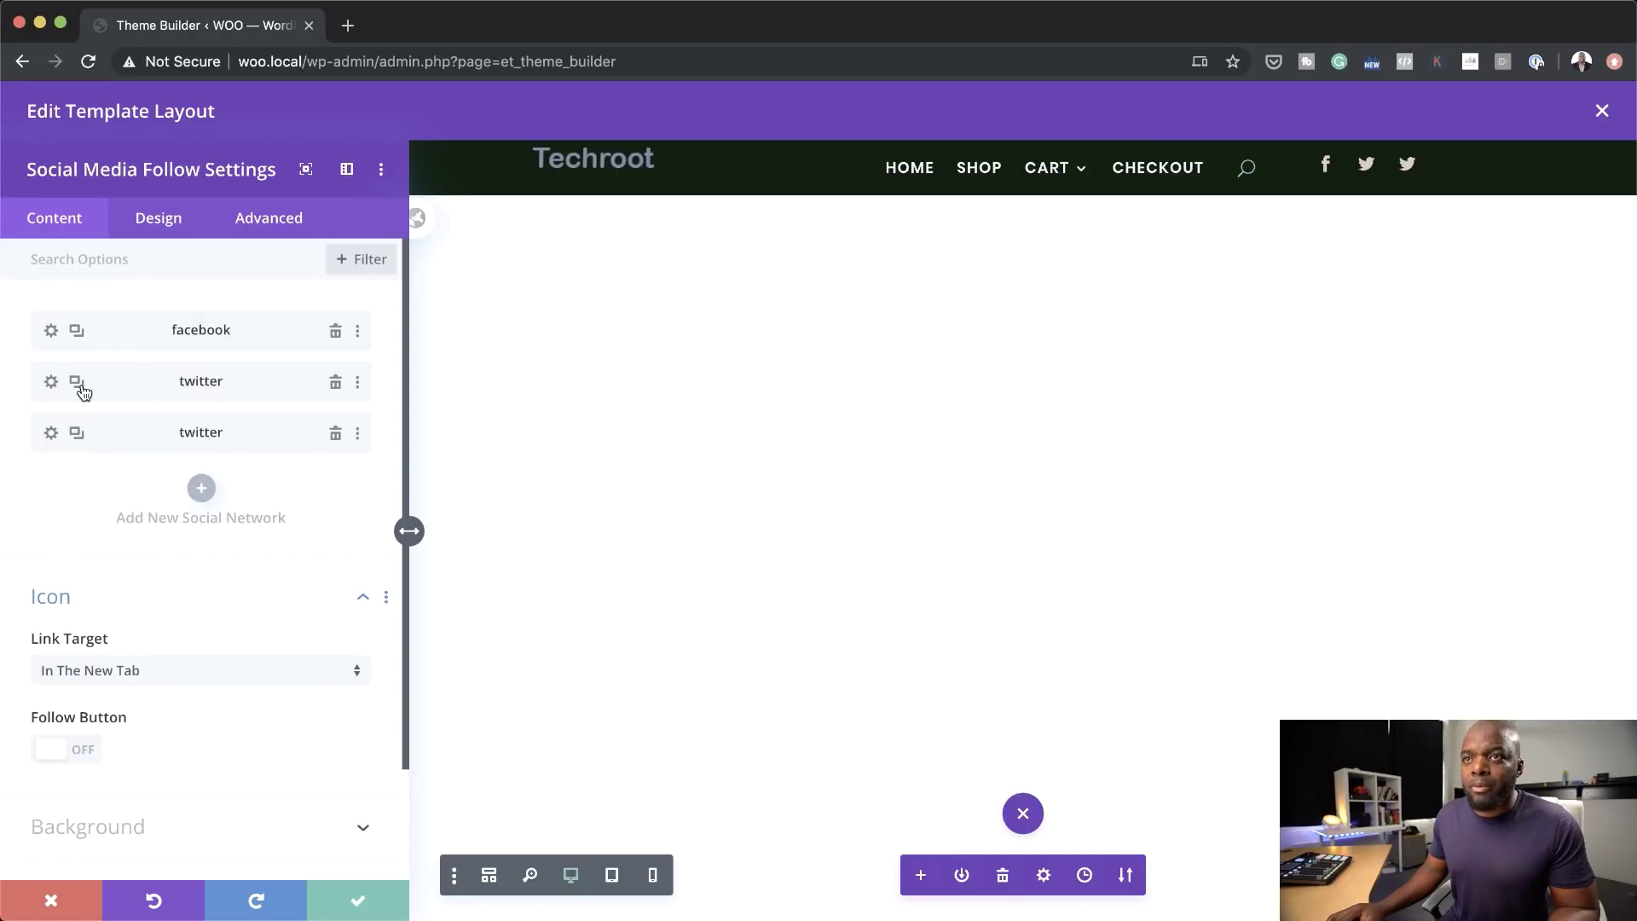
pyautogui.click(51, 433)
pyautogui.click(115, 385)
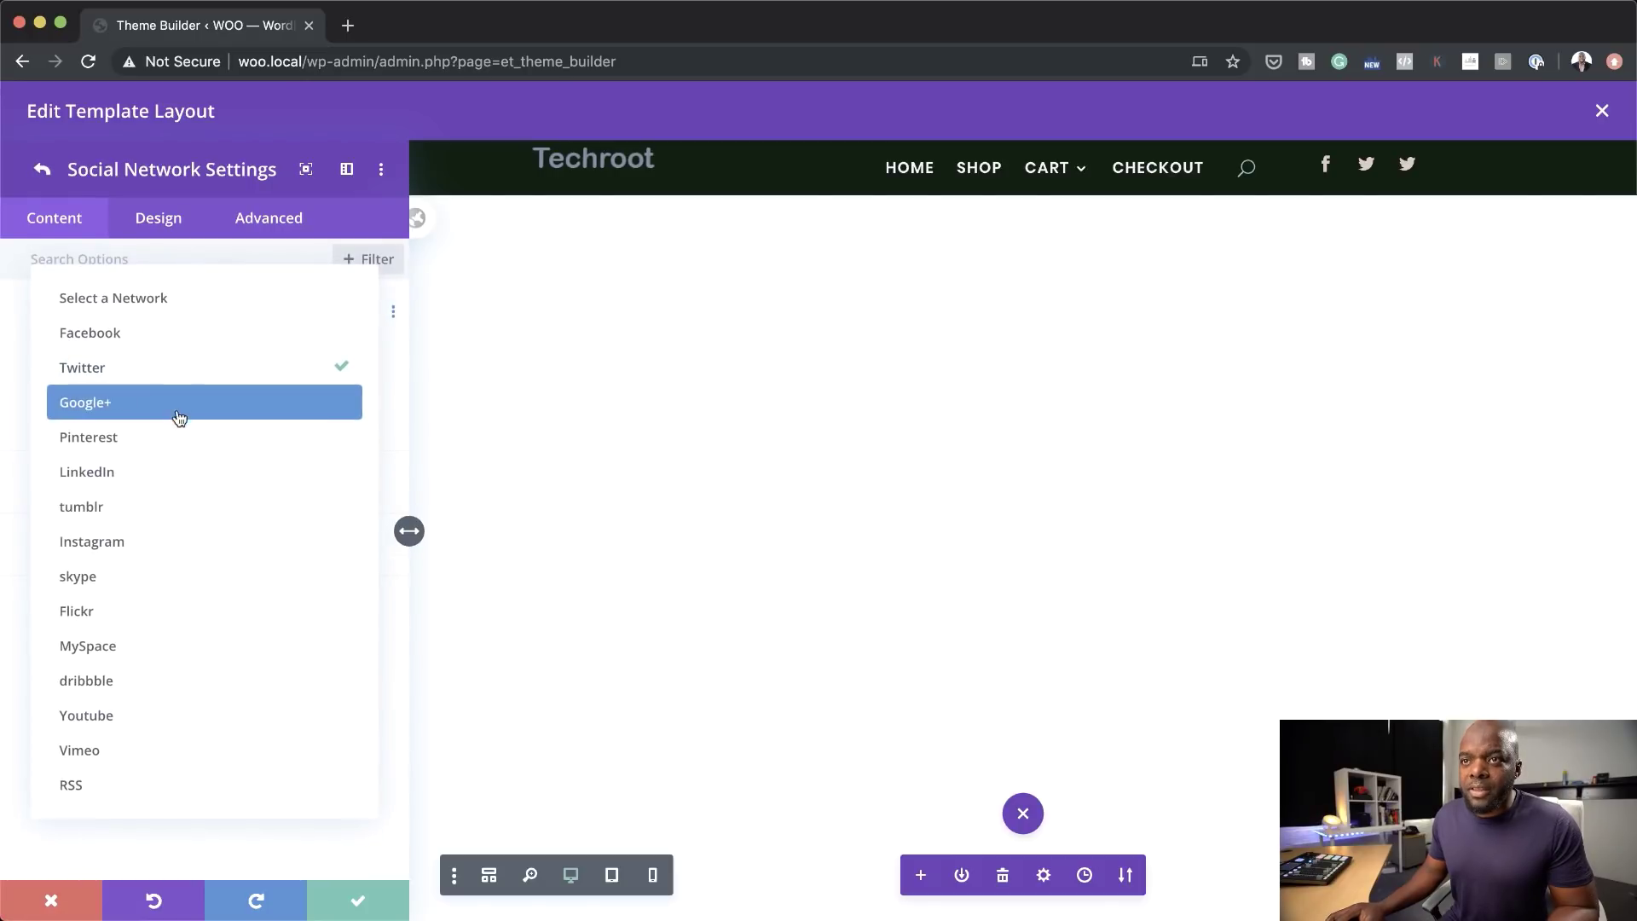
pyautogui.click(177, 543)
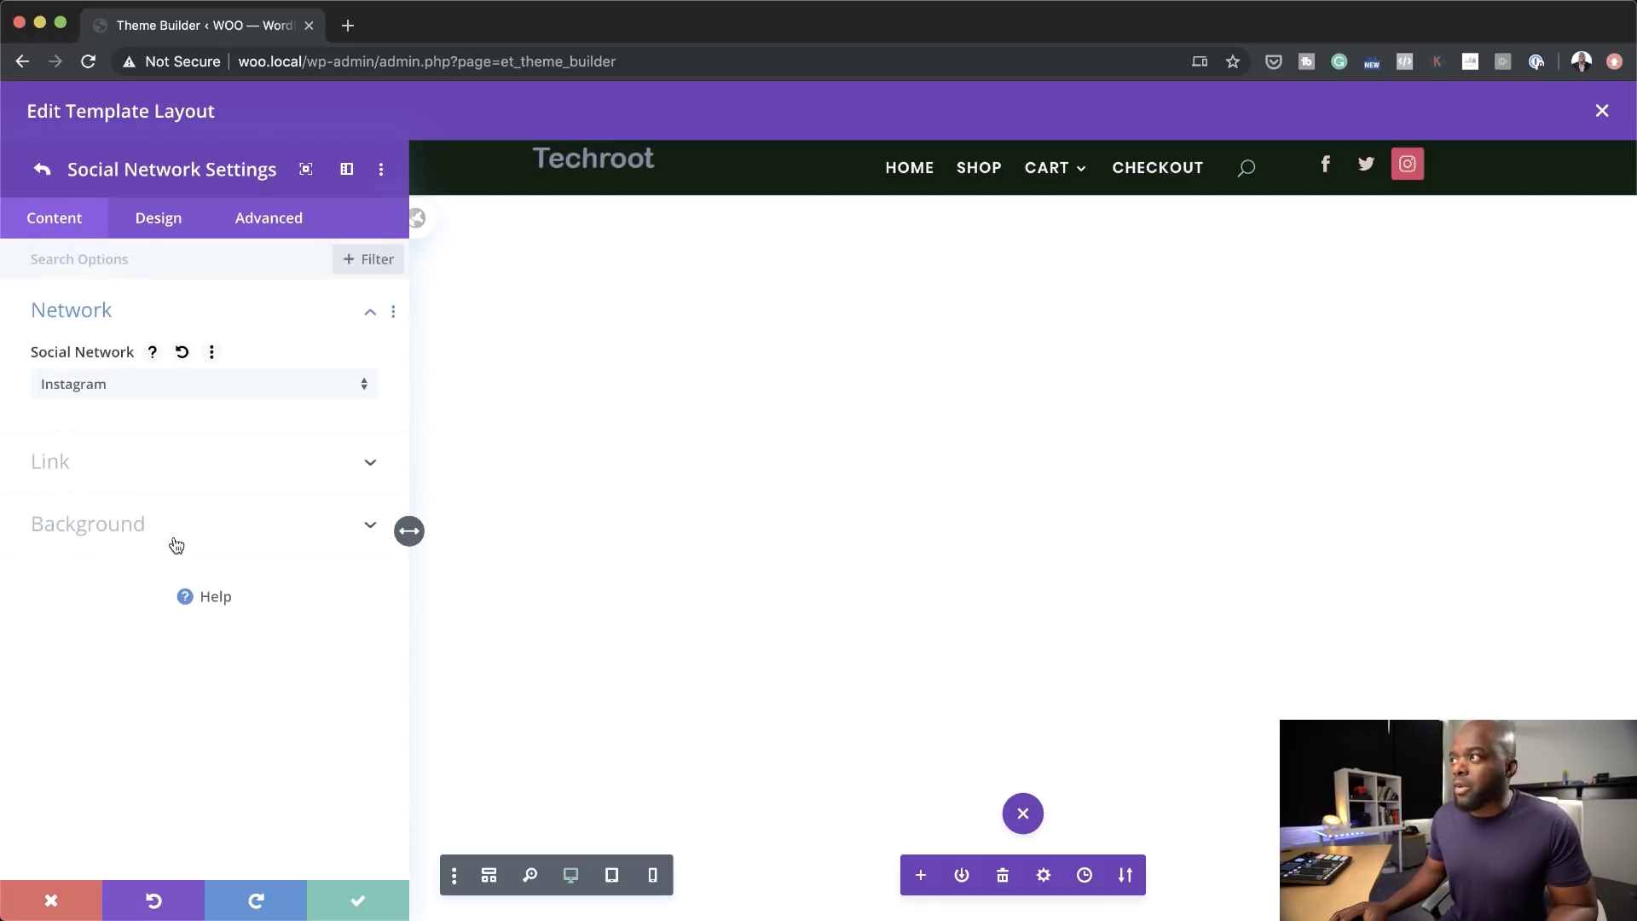
pyautogui.click(177, 543)
pyautogui.click(322, 708)
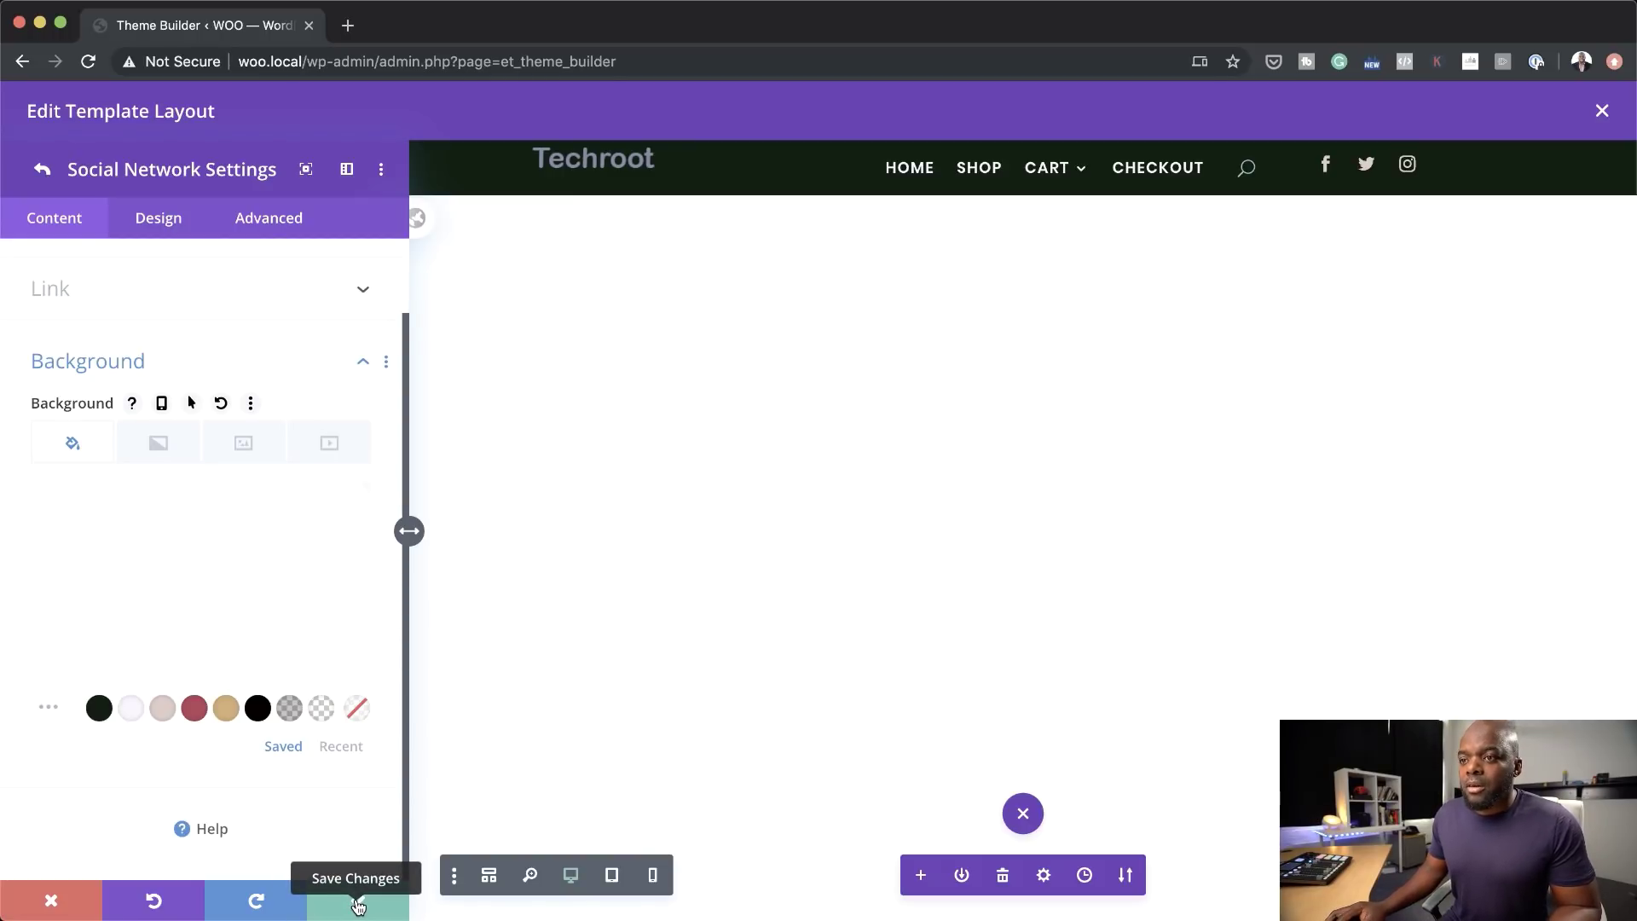
pyautogui.click(358, 905)
pyautogui.click(359, 903)
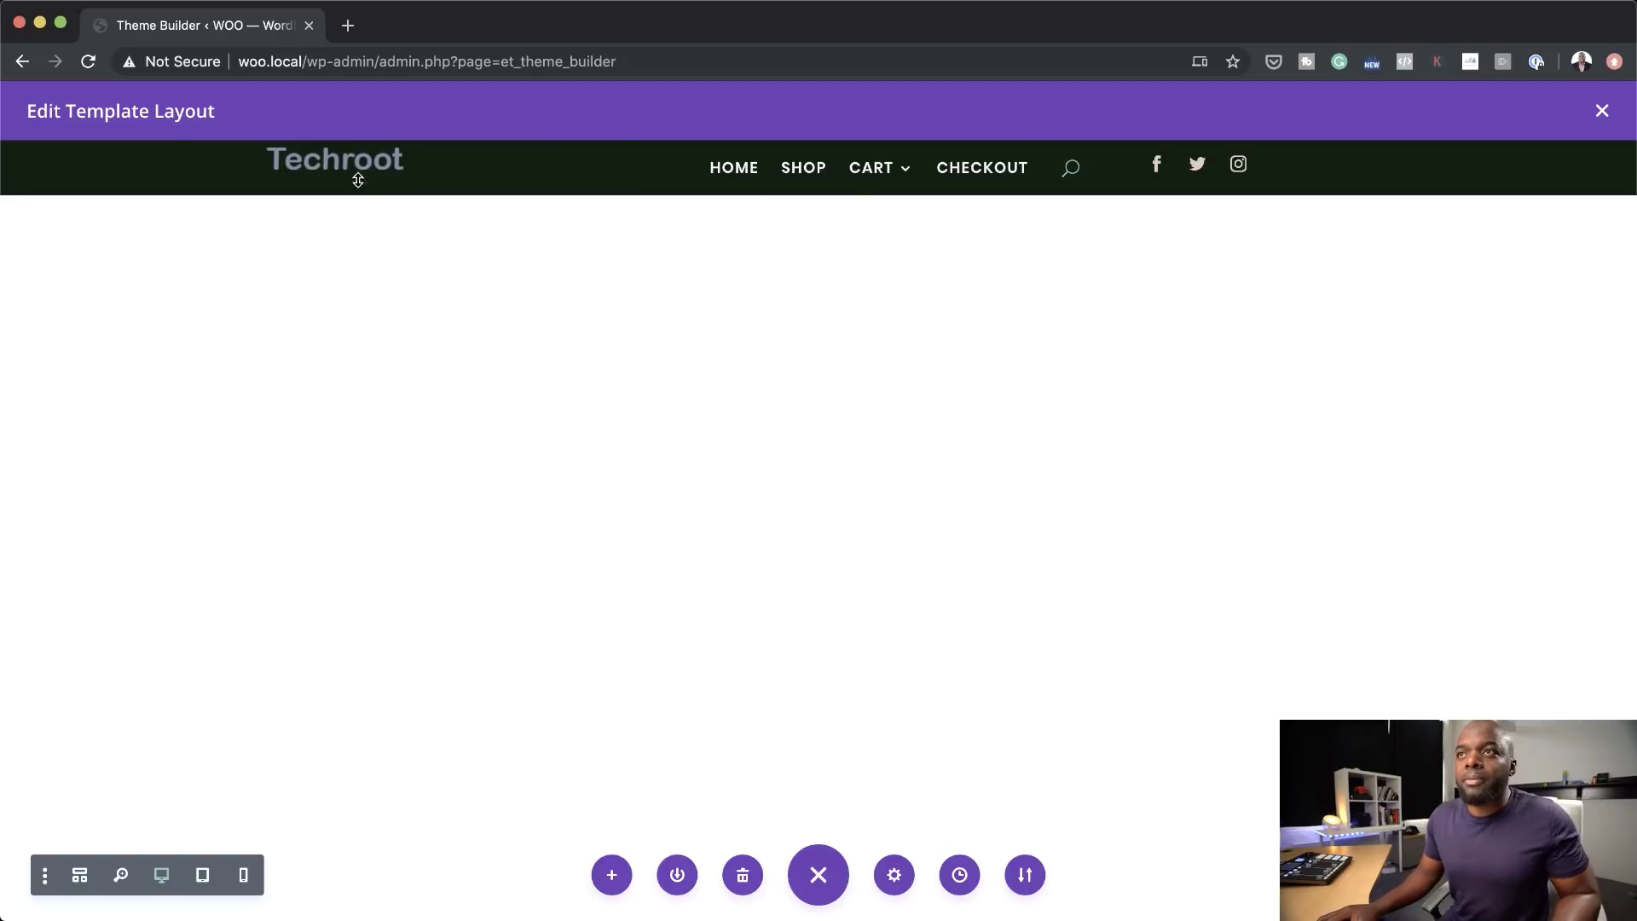
# Step: Set the Techroot logo's top margin to 9px and save its image settings
pyautogui.moveTo(355, 179)
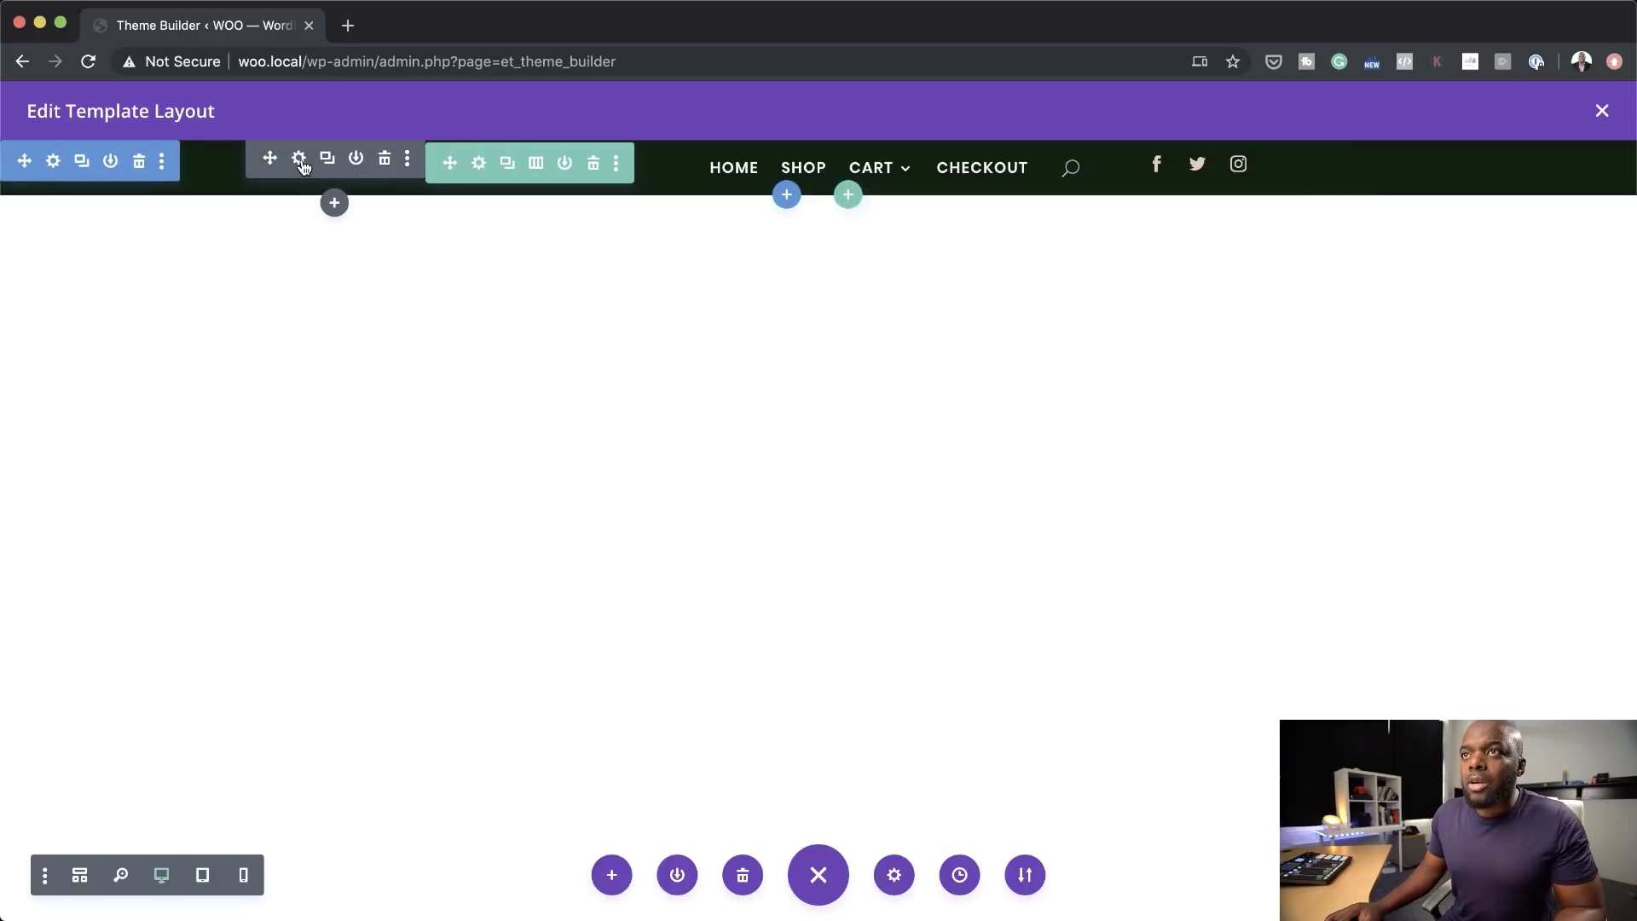
pyautogui.click(300, 164)
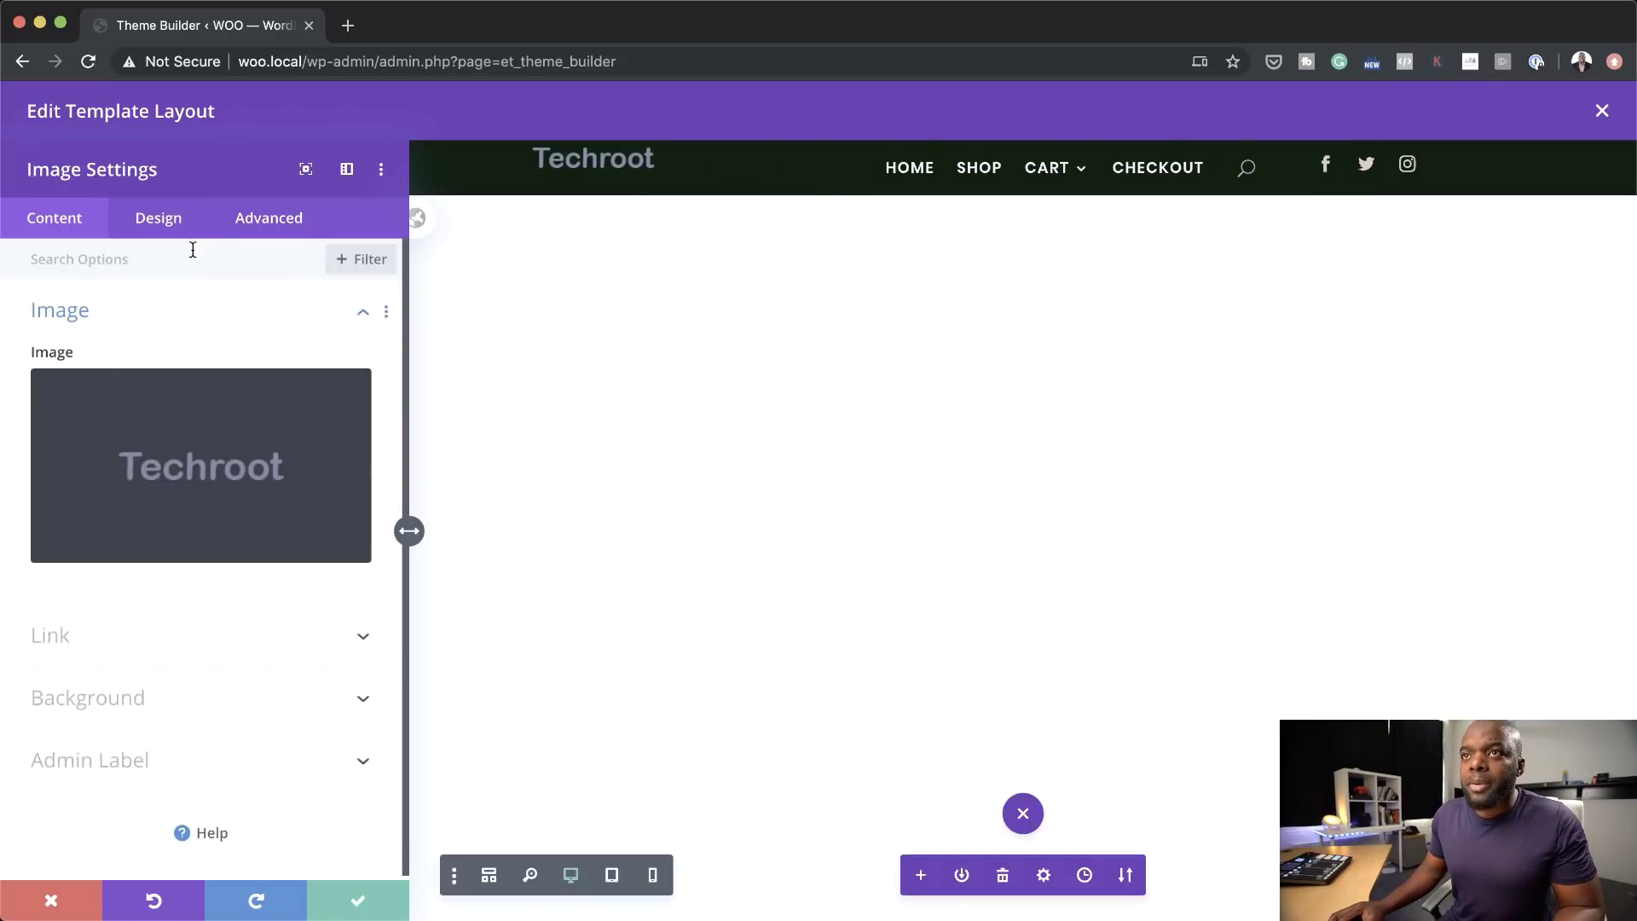
pyautogui.click(160, 224)
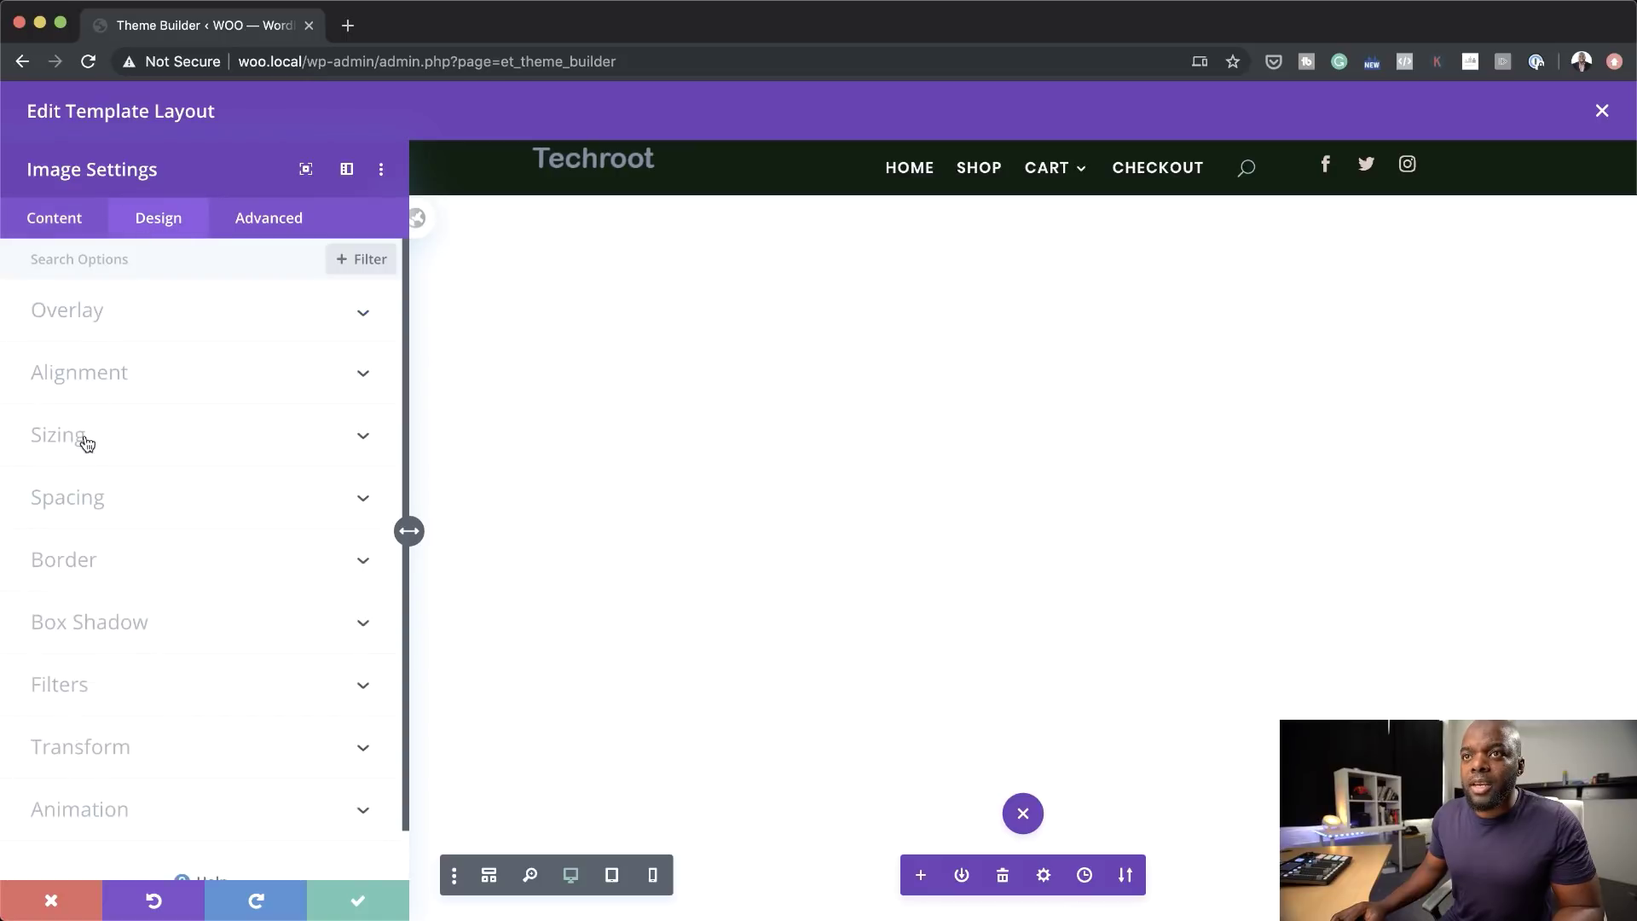
pyautogui.click(102, 499)
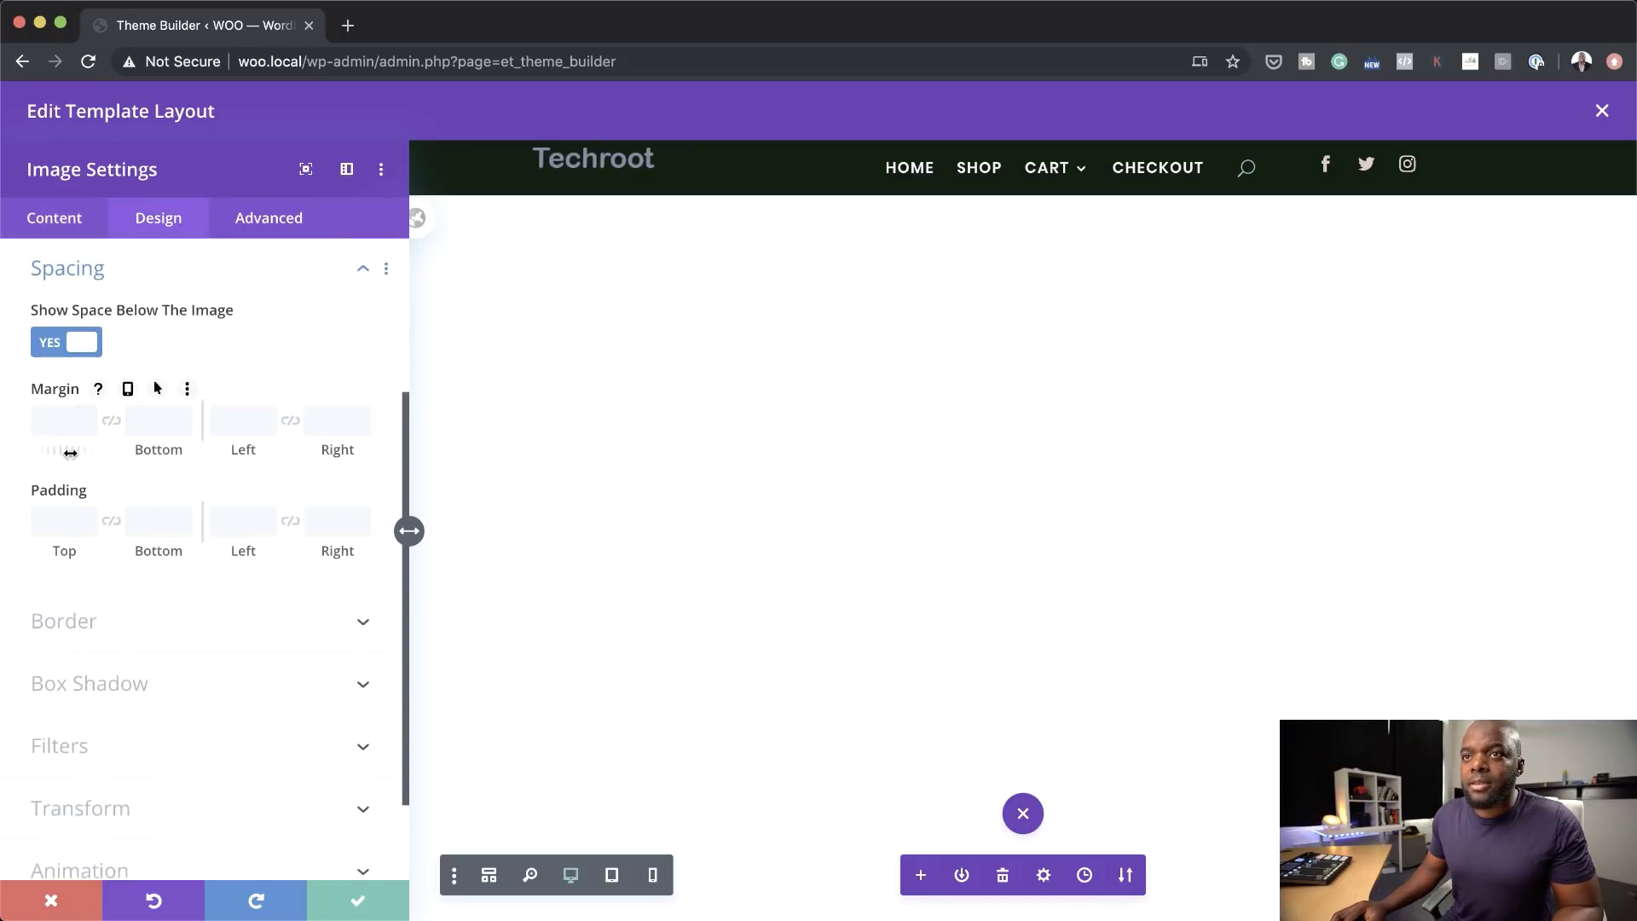
pyautogui.moveTo(70, 452); pyautogui.dragTo(81, 454)
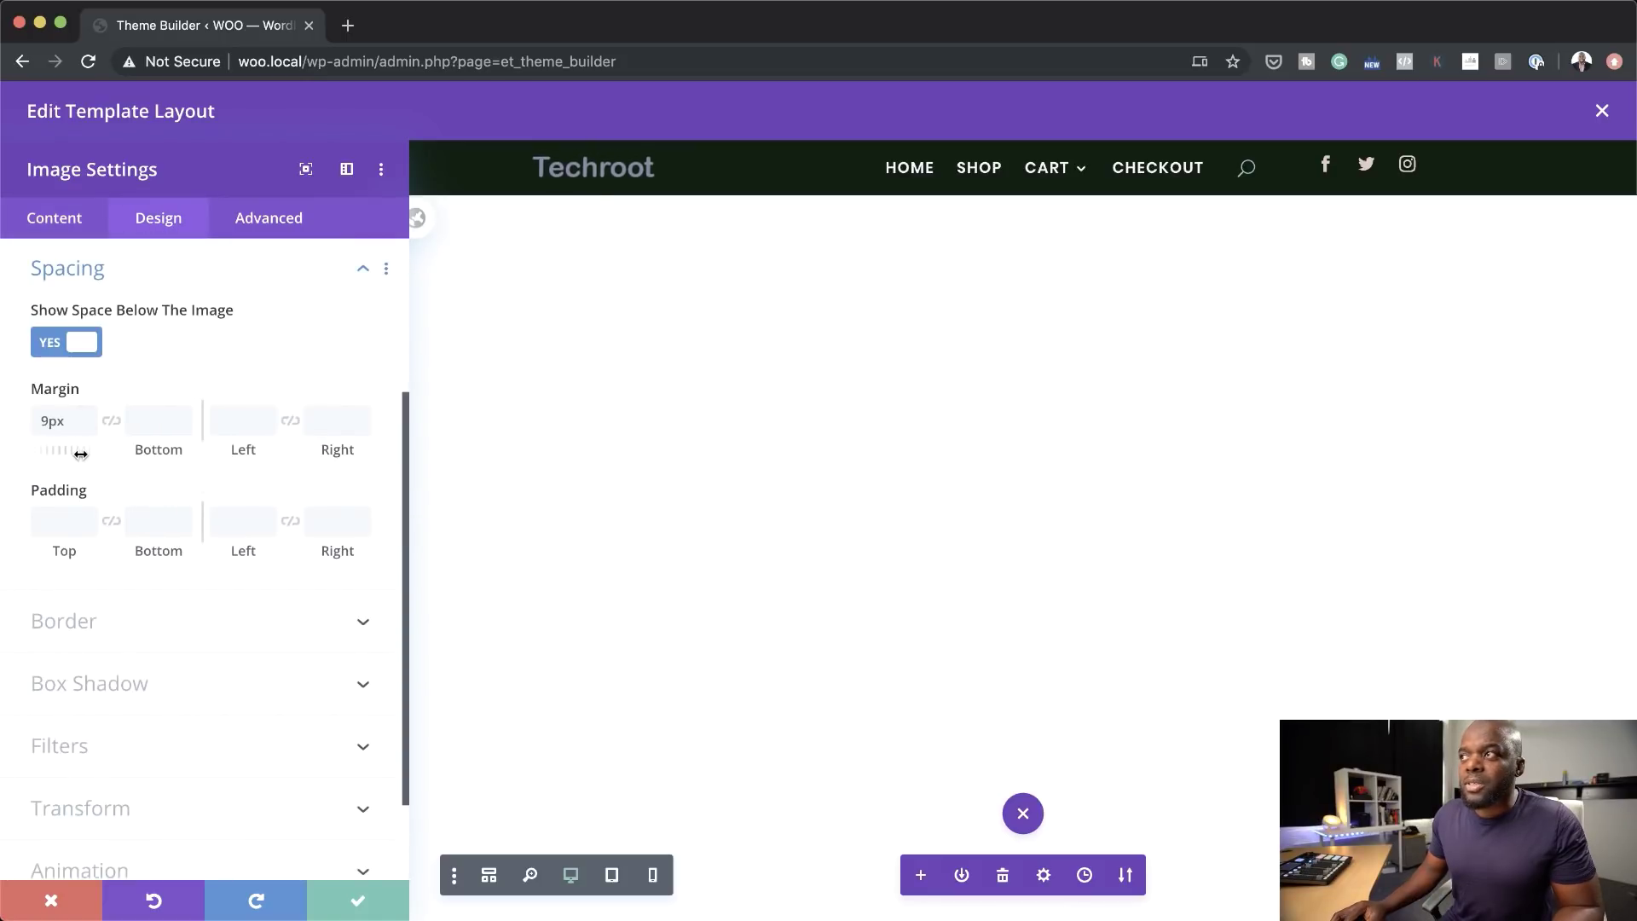
pyautogui.click(358, 900)
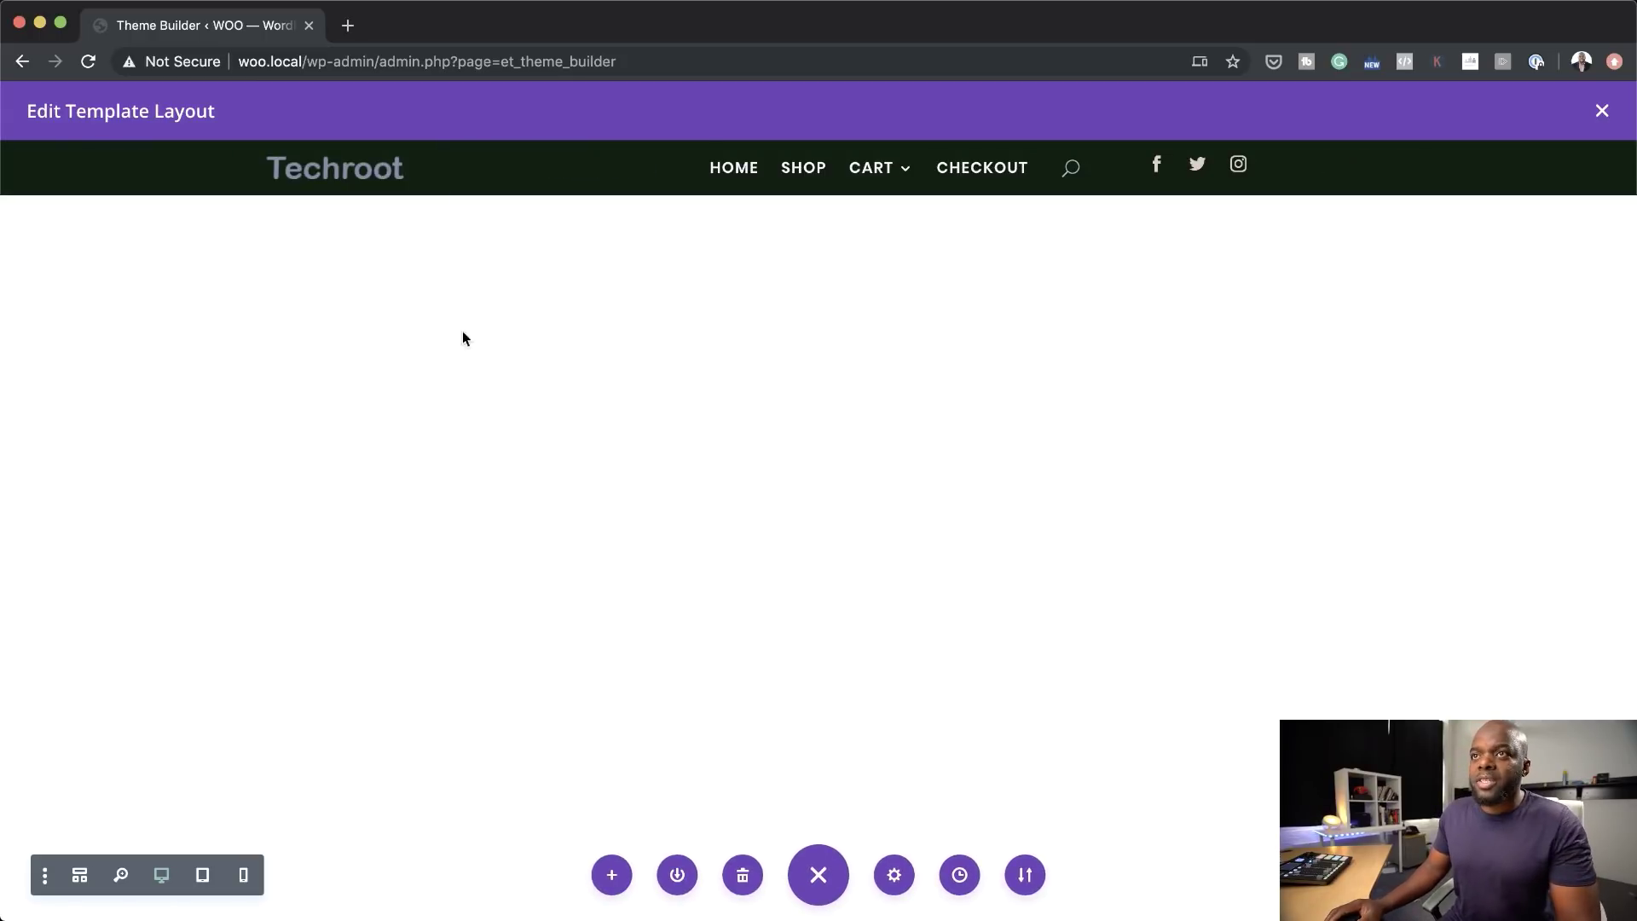
pyautogui.moveTo(706, 153)
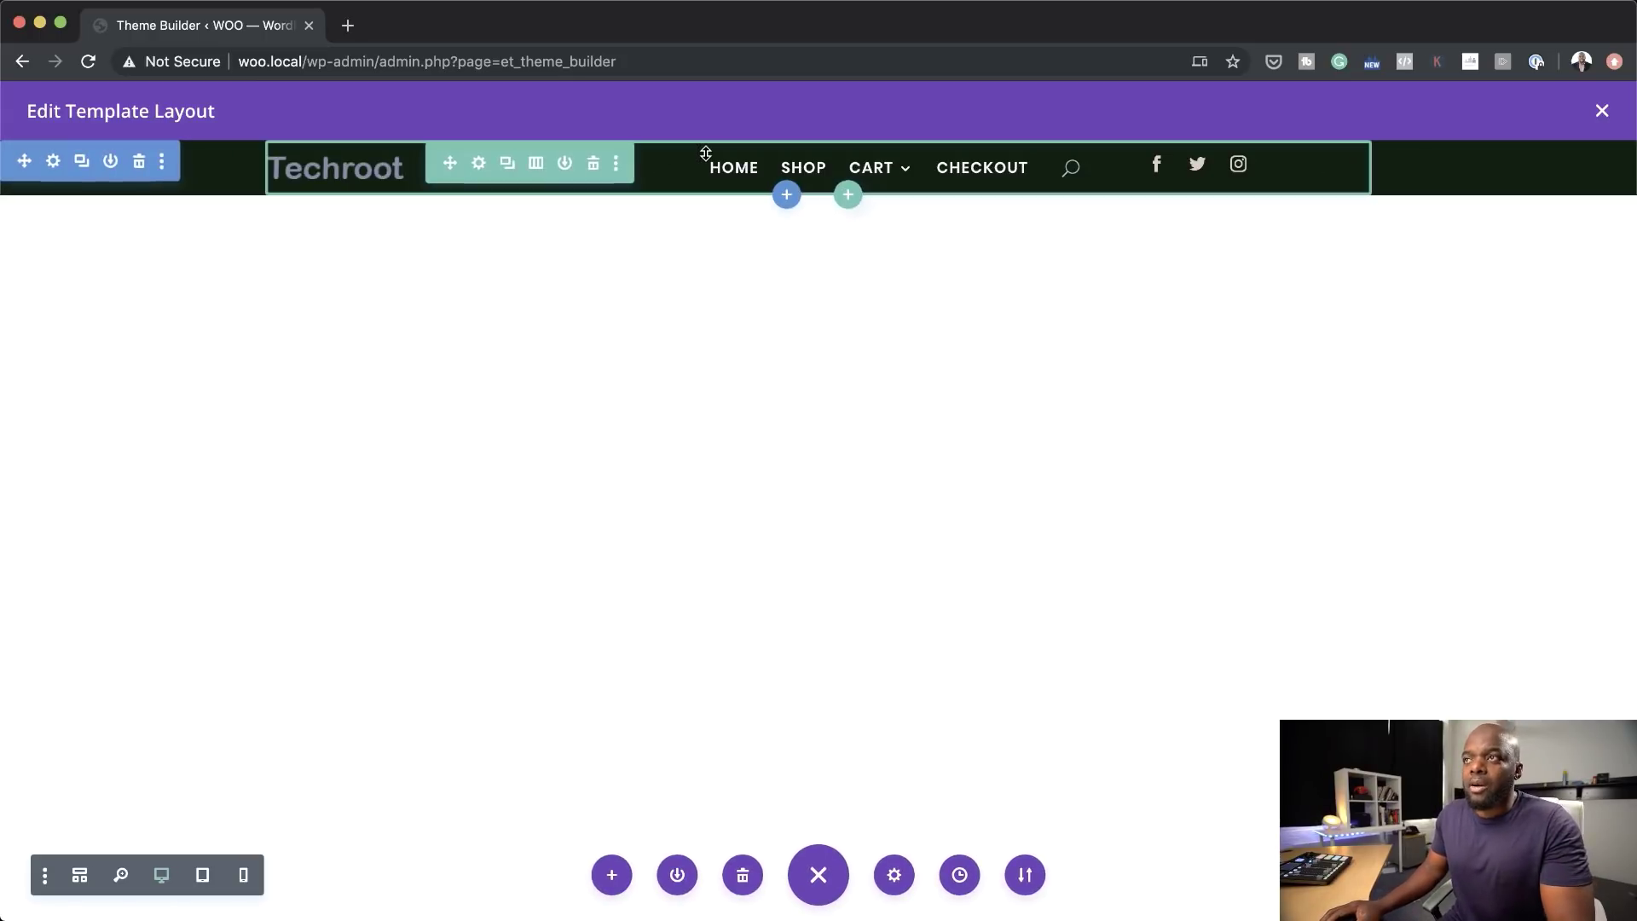
# Step: Set the header row's Width to 96% and Max Width to 90%, then save
pyautogui.click(482, 168)
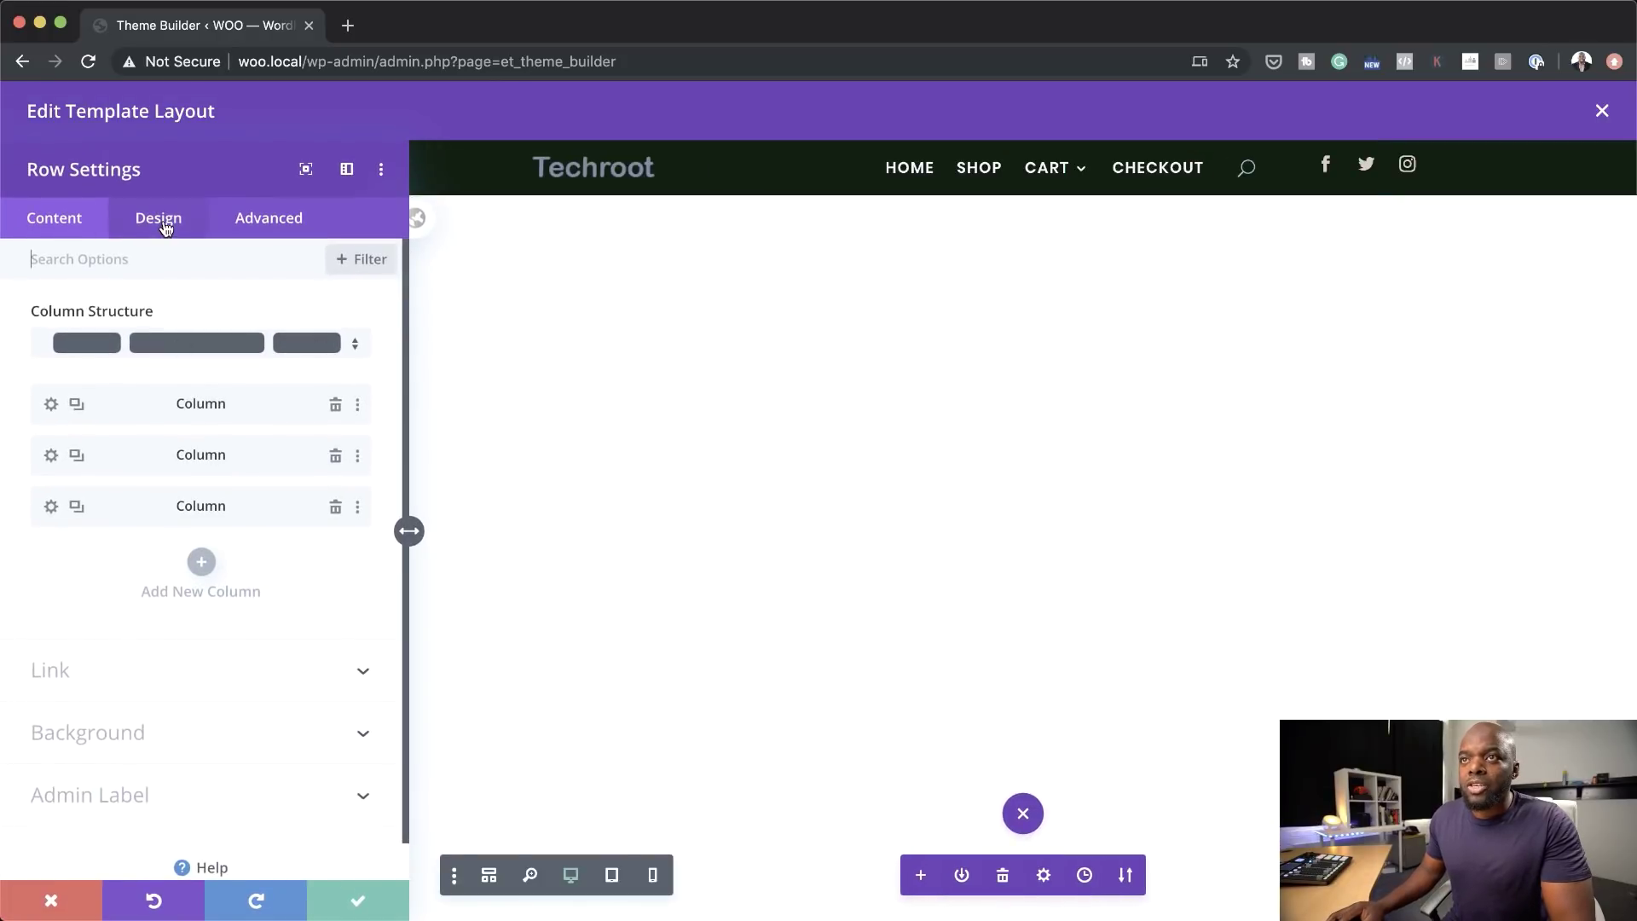
pyautogui.click(162, 223)
pyautogui.click(75, 318)
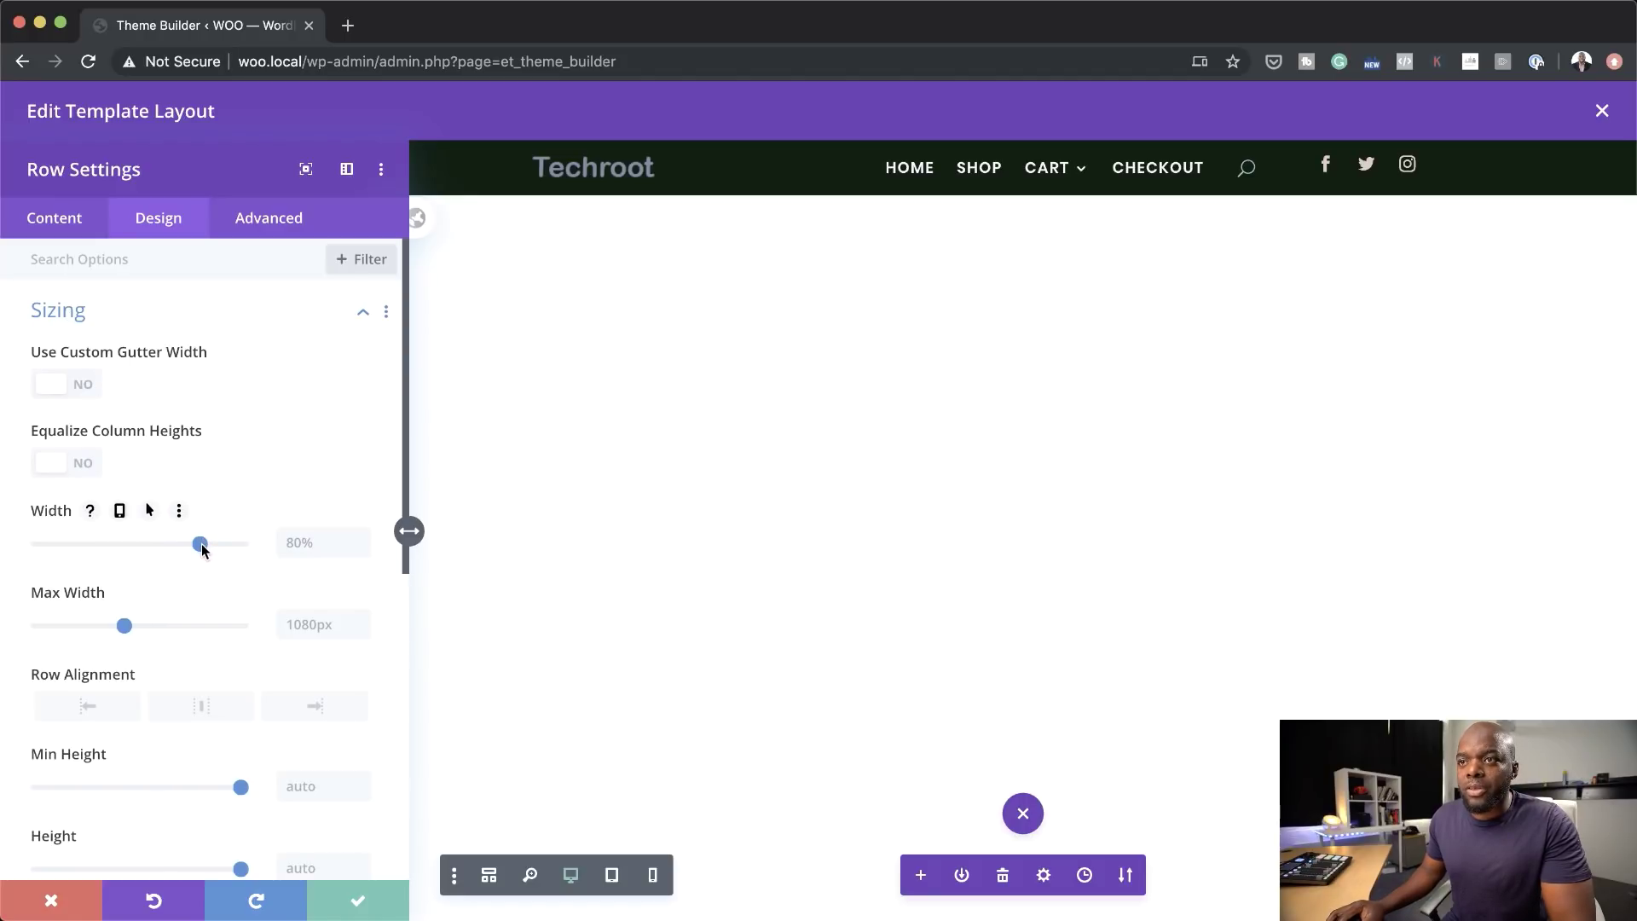
pyautogui.moveTo(203, 550); pyautogui.dragTo(233, 550)
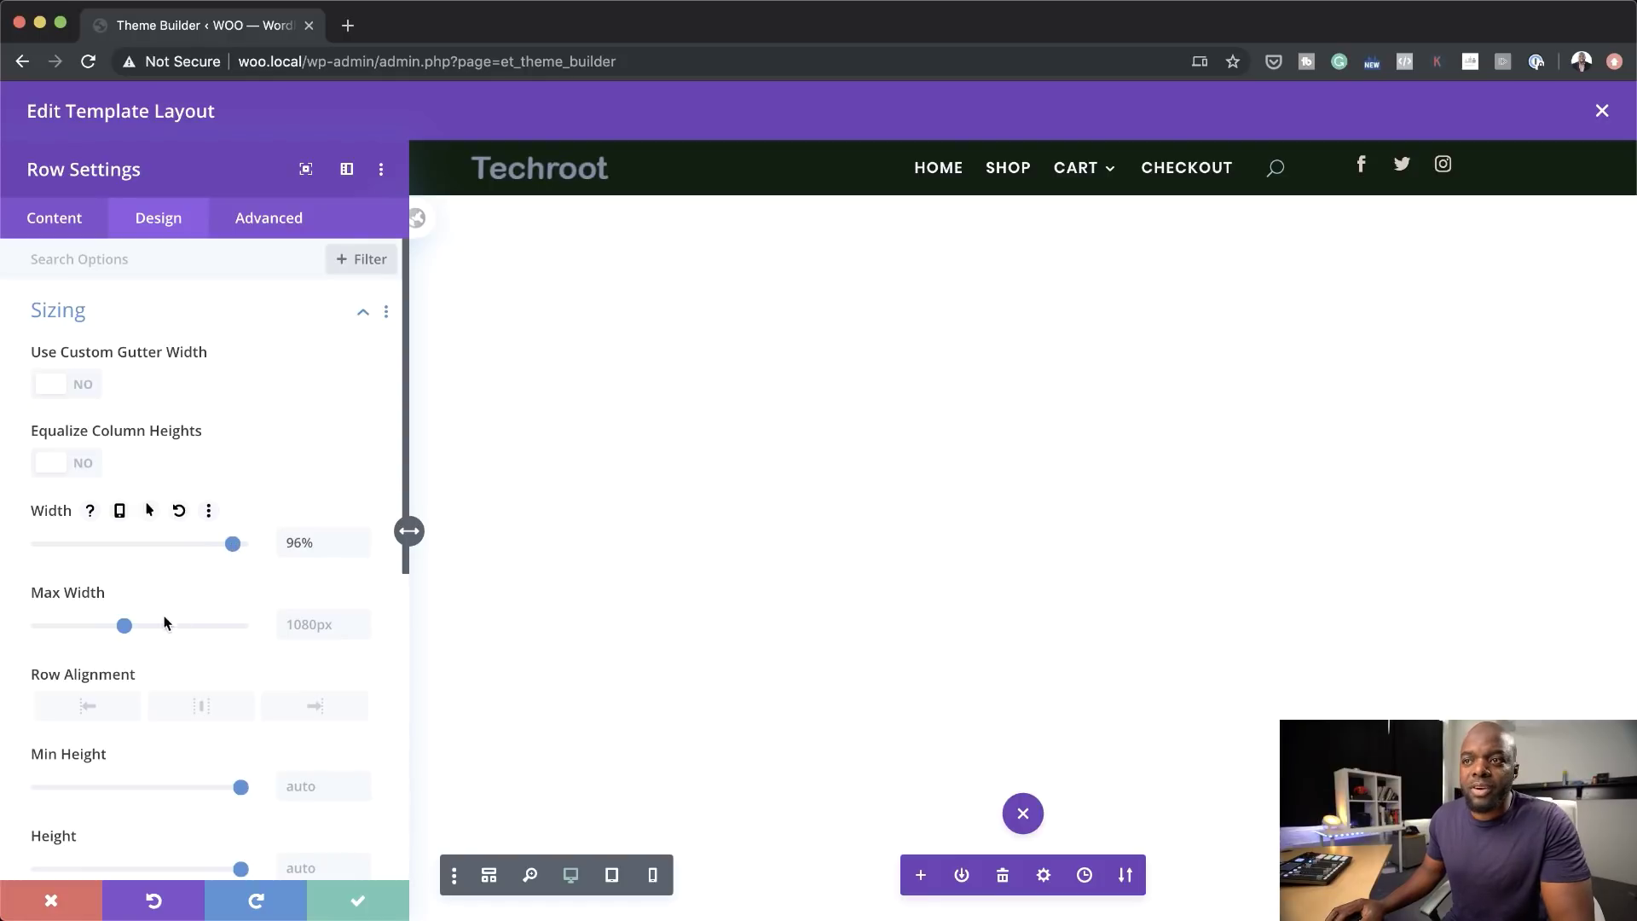
pyautogui.click(329, 626)
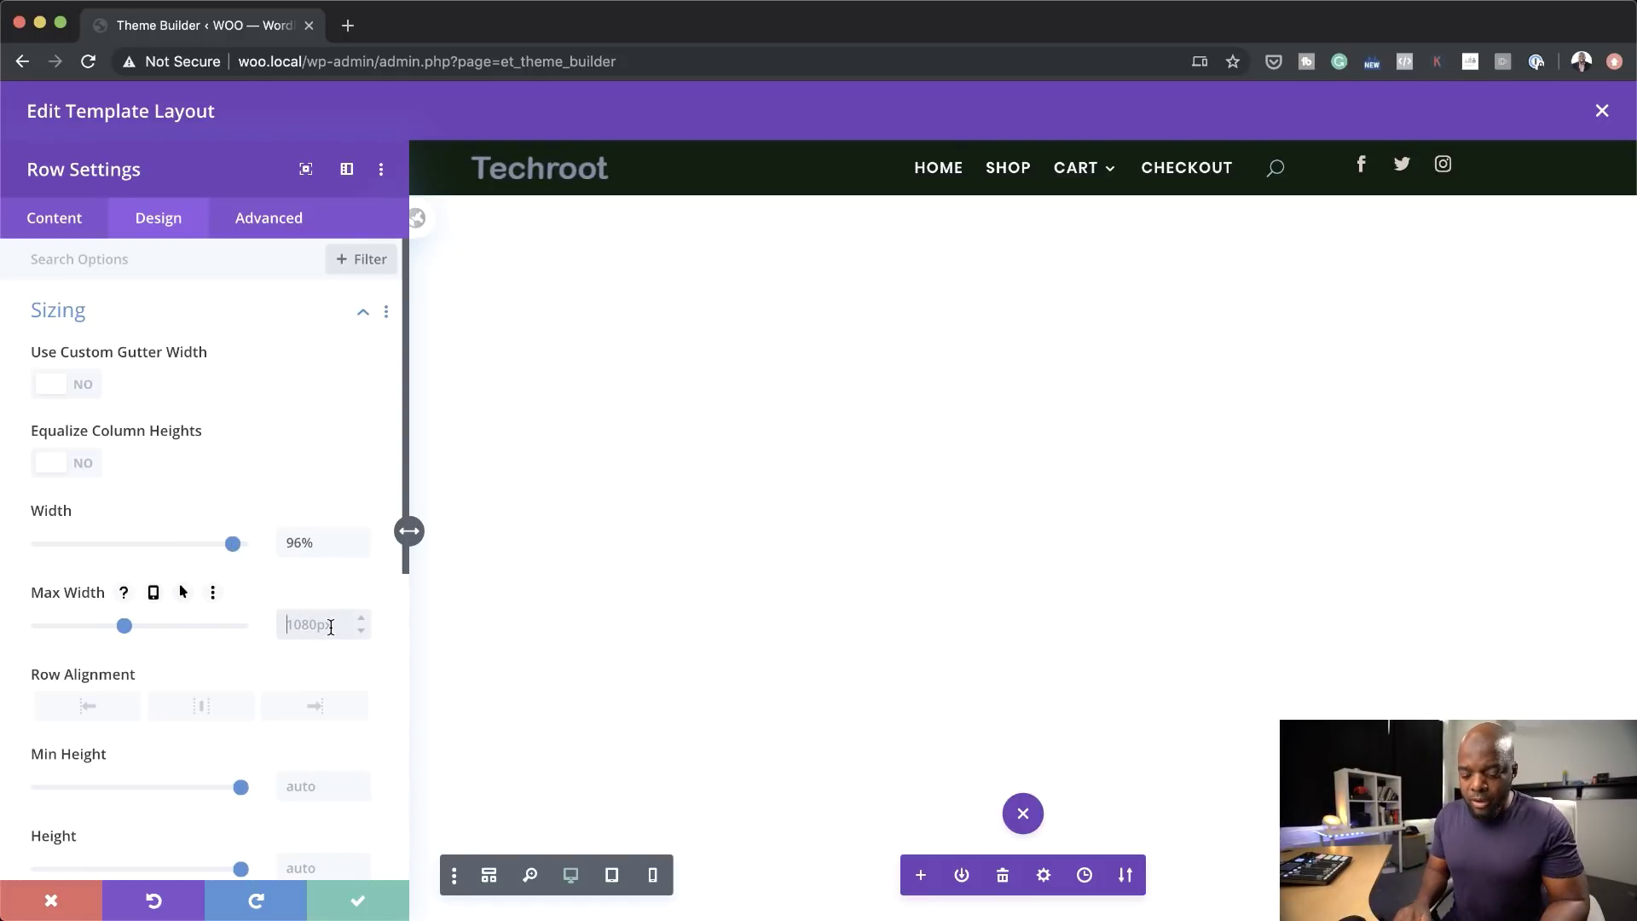
pyautogui.write('90%')
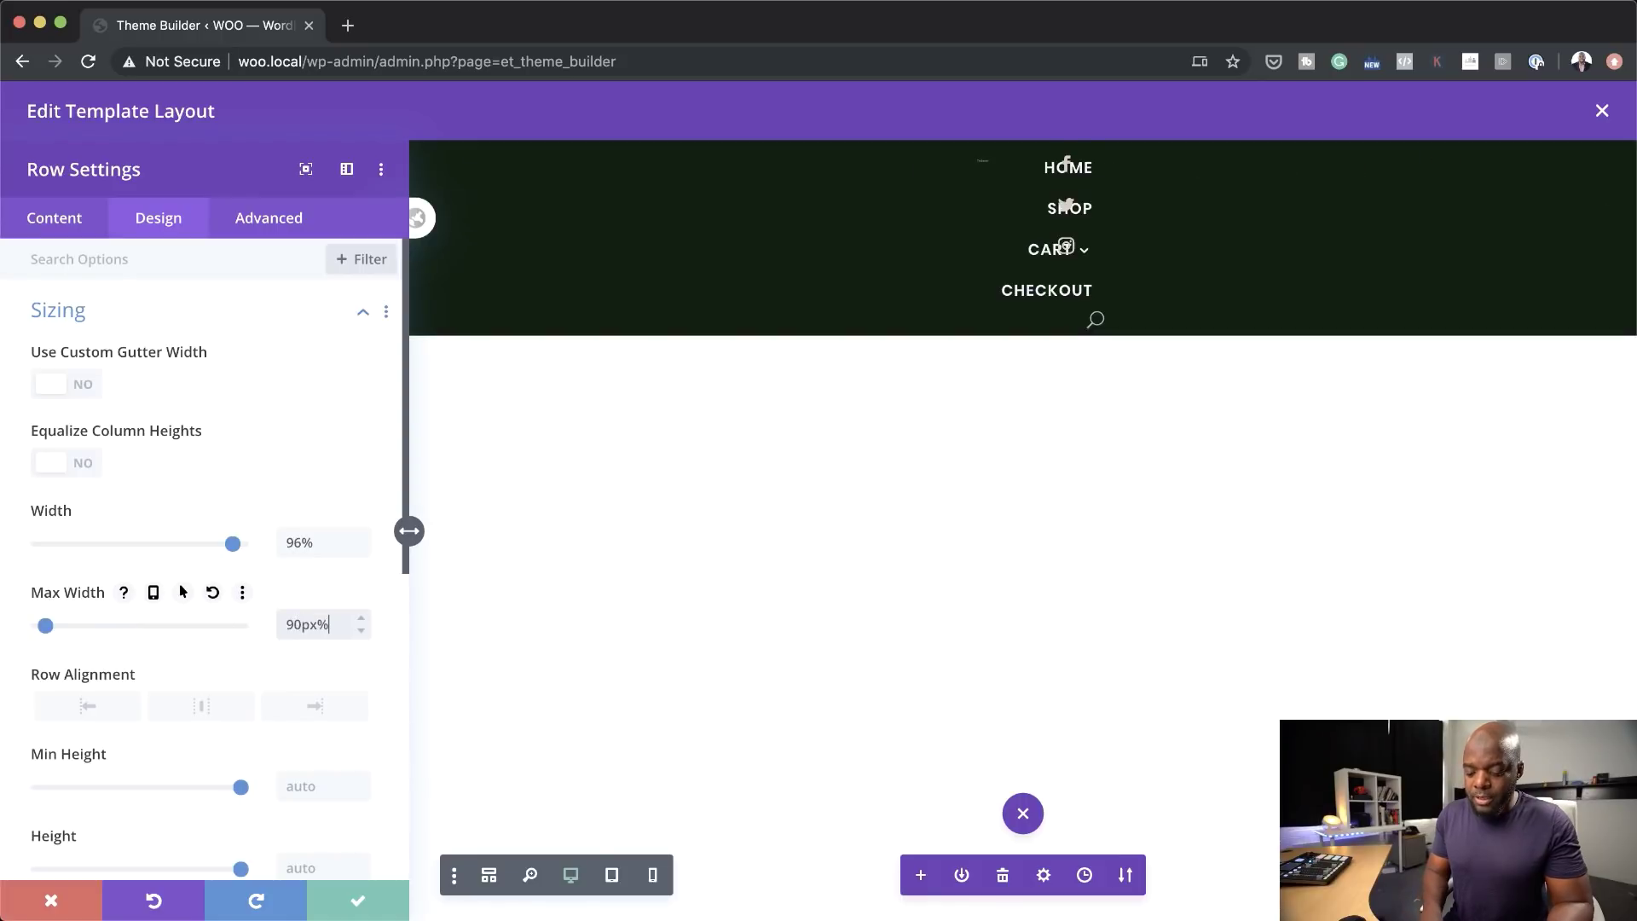
pyautogui.click(360, 910)
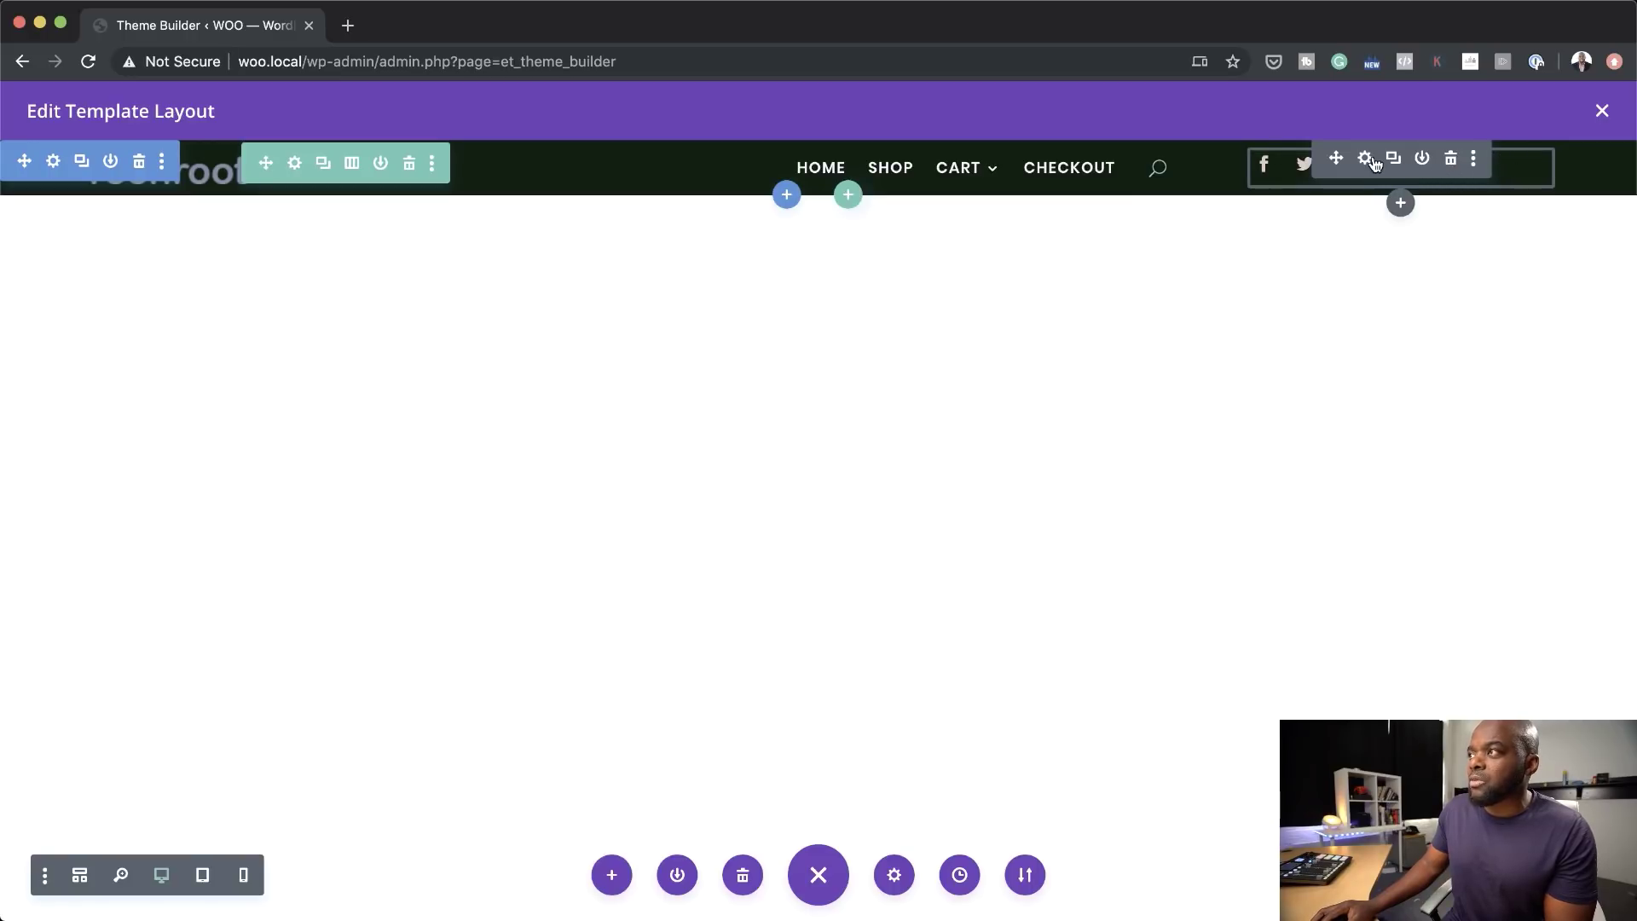
# Step: Give the header row a 1/4-1/2-1/4 column structure and close the template editor
pyautogui.click(352, 167)
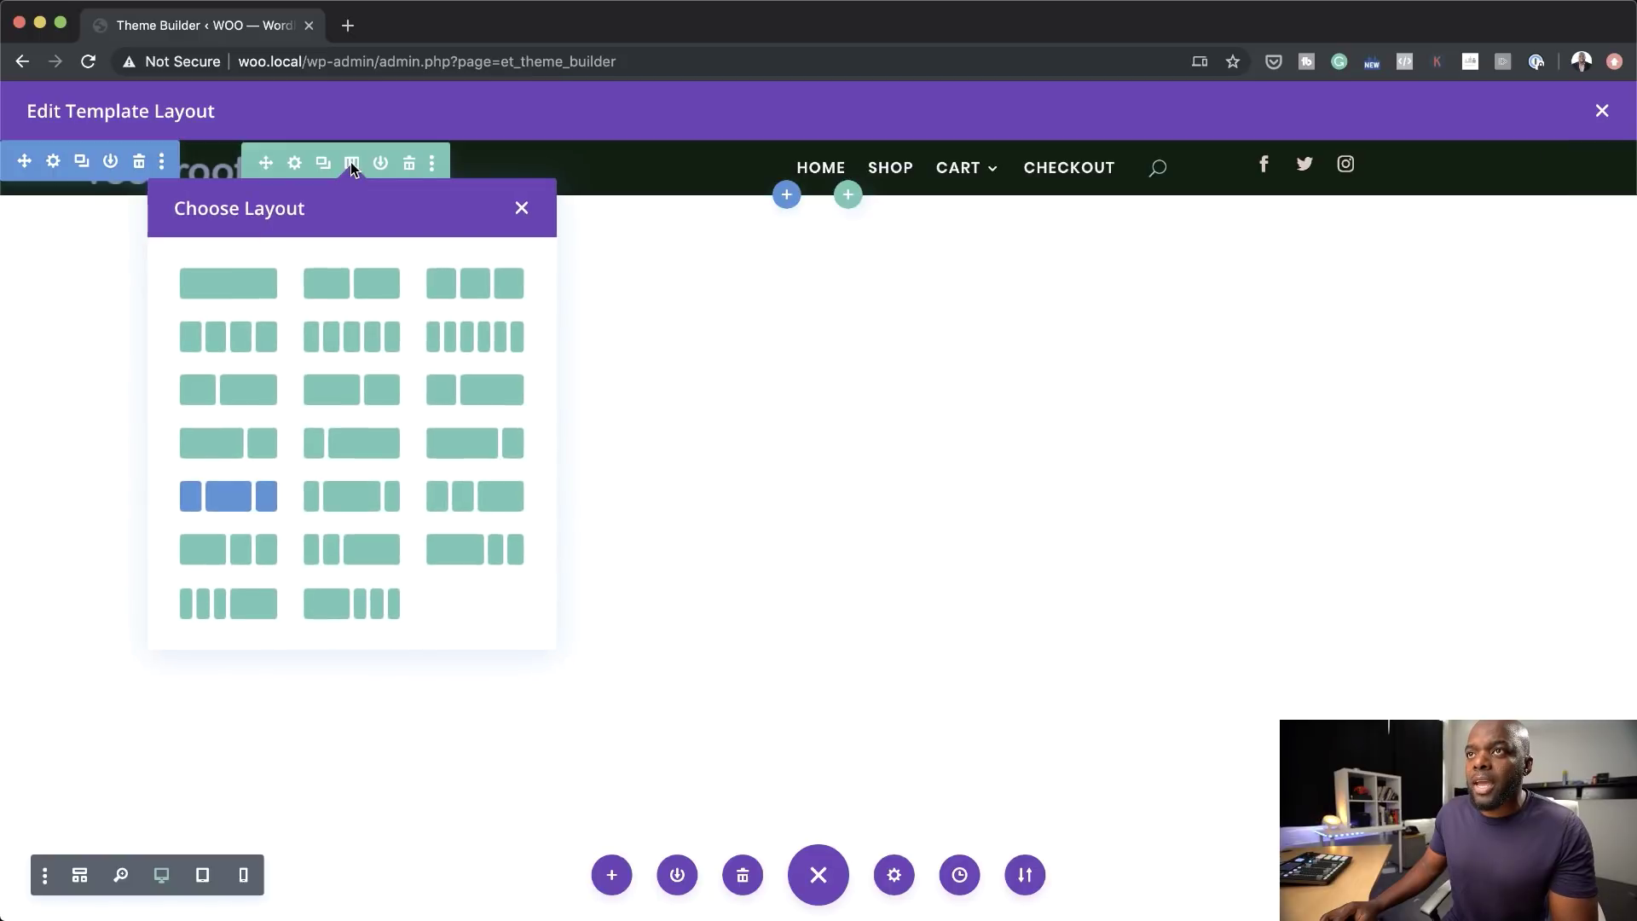
pyautogui.click(364, 504)
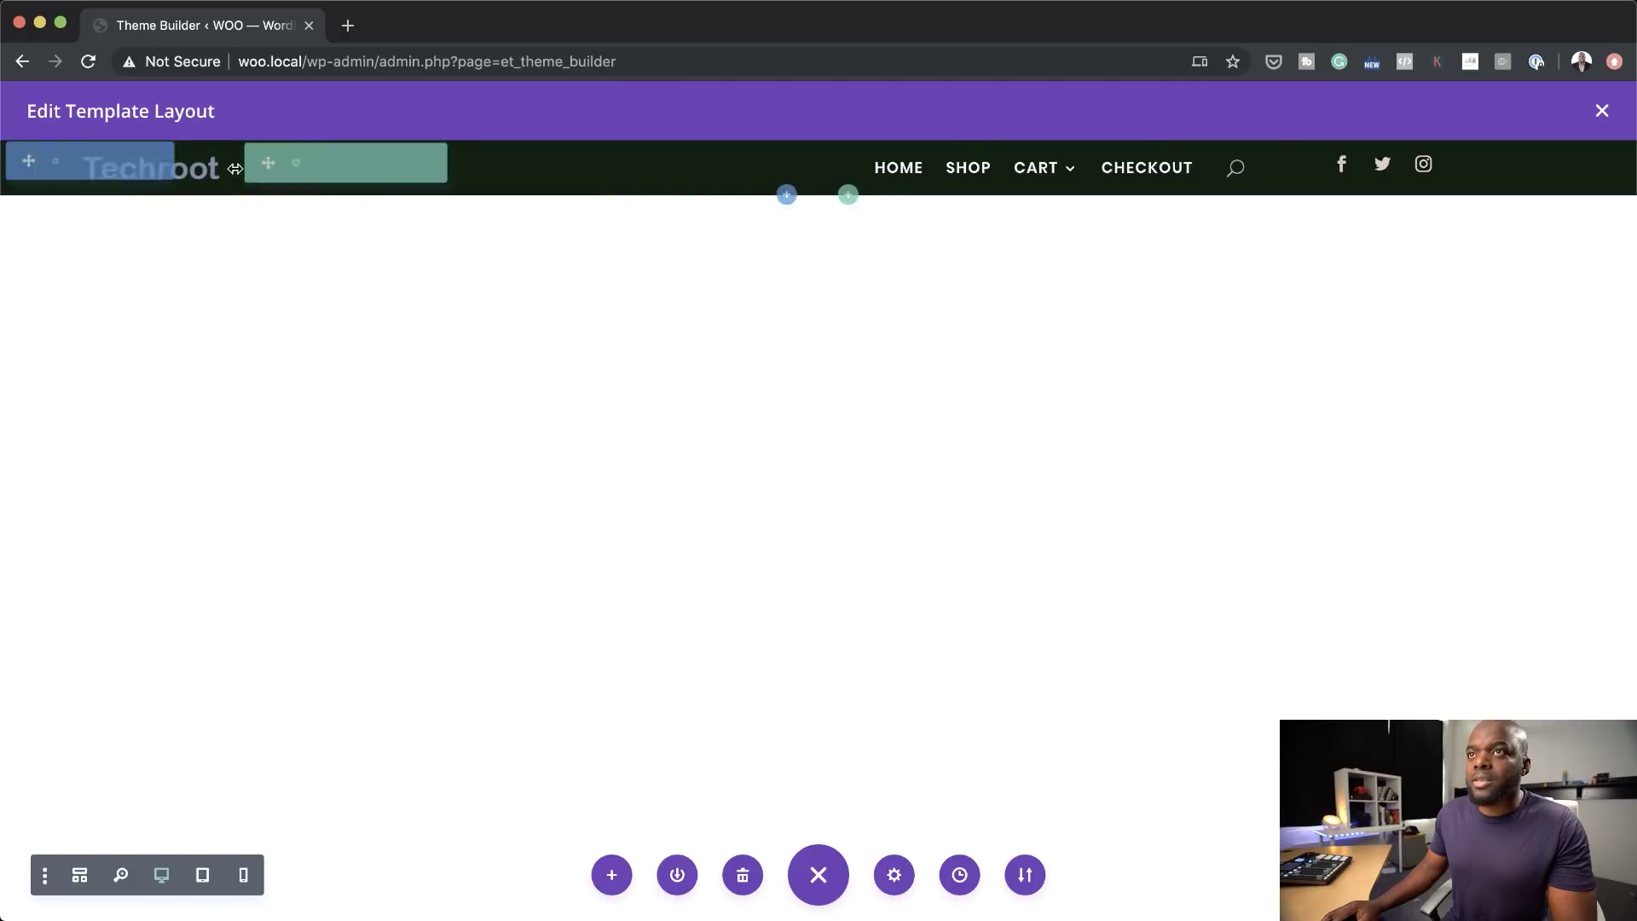
pyautogui.moveTo(1466, 177)
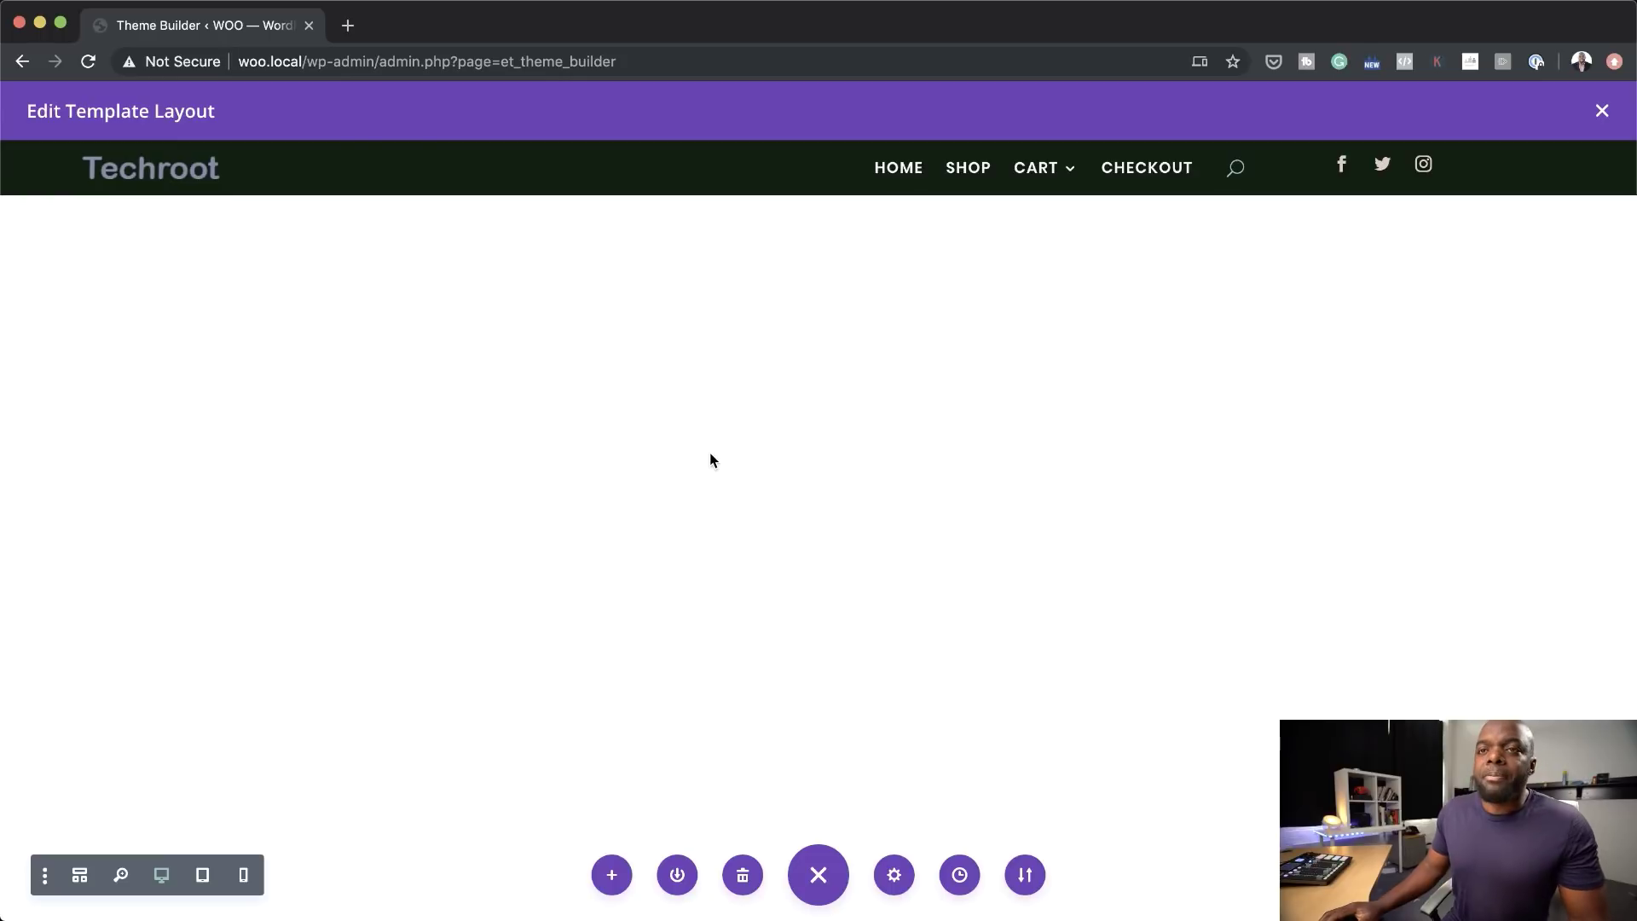
pyautogui.moveTo(1343, 167)
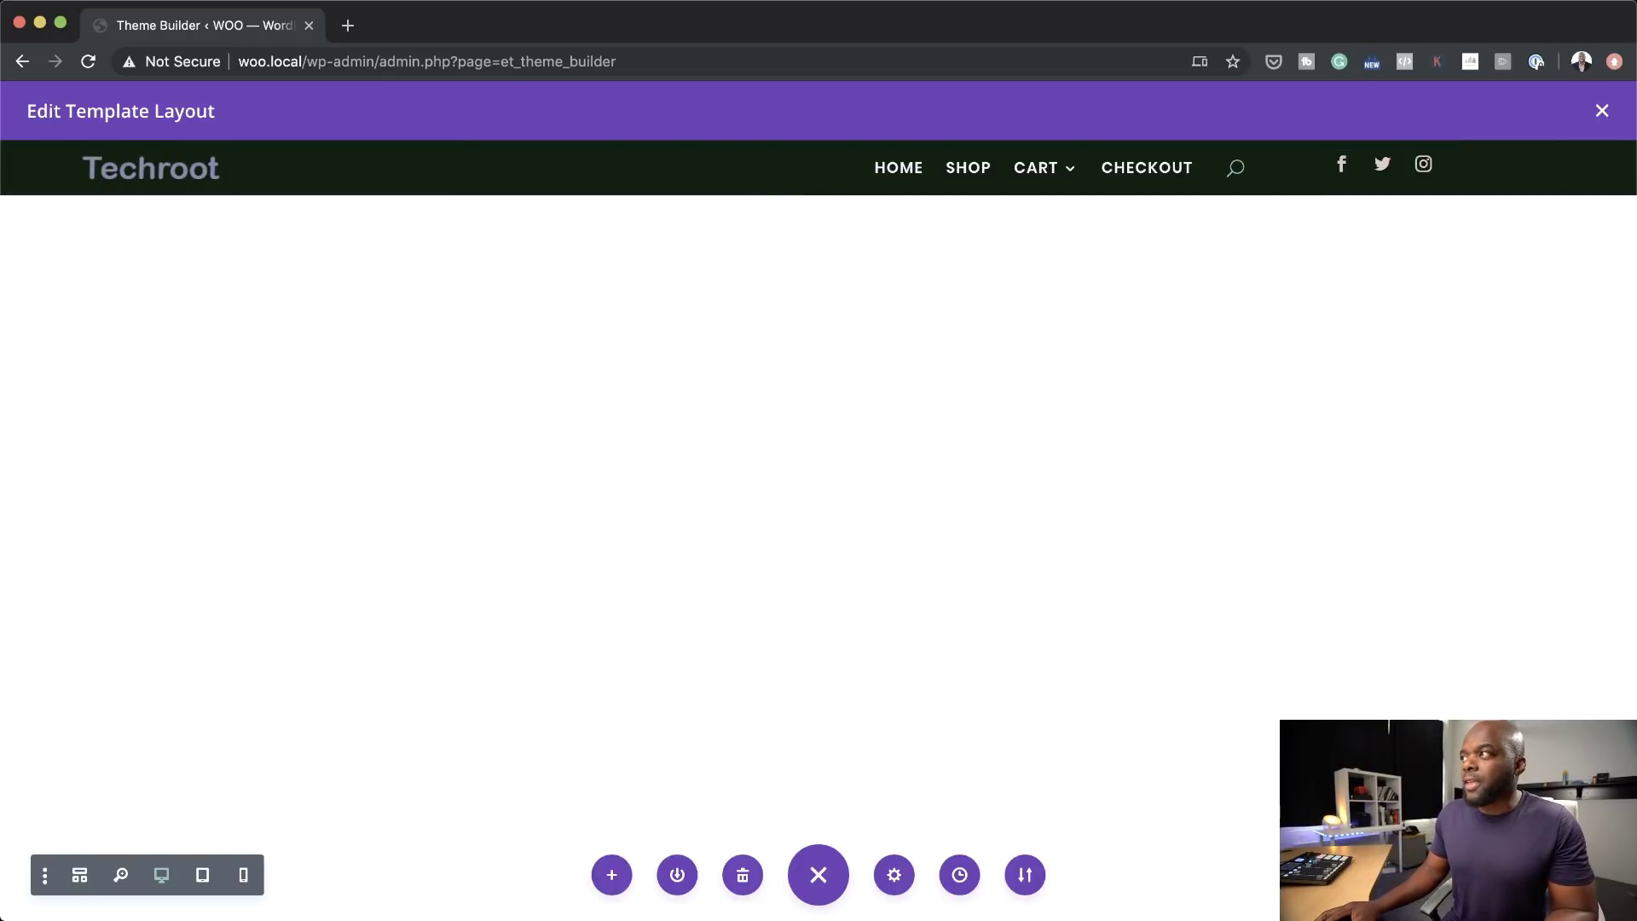
pyautogui.click(1602, 112)
# Step: Save the Theme Builder changes and open the live WOO site in a new tab
pyautogui.click(281, 212)
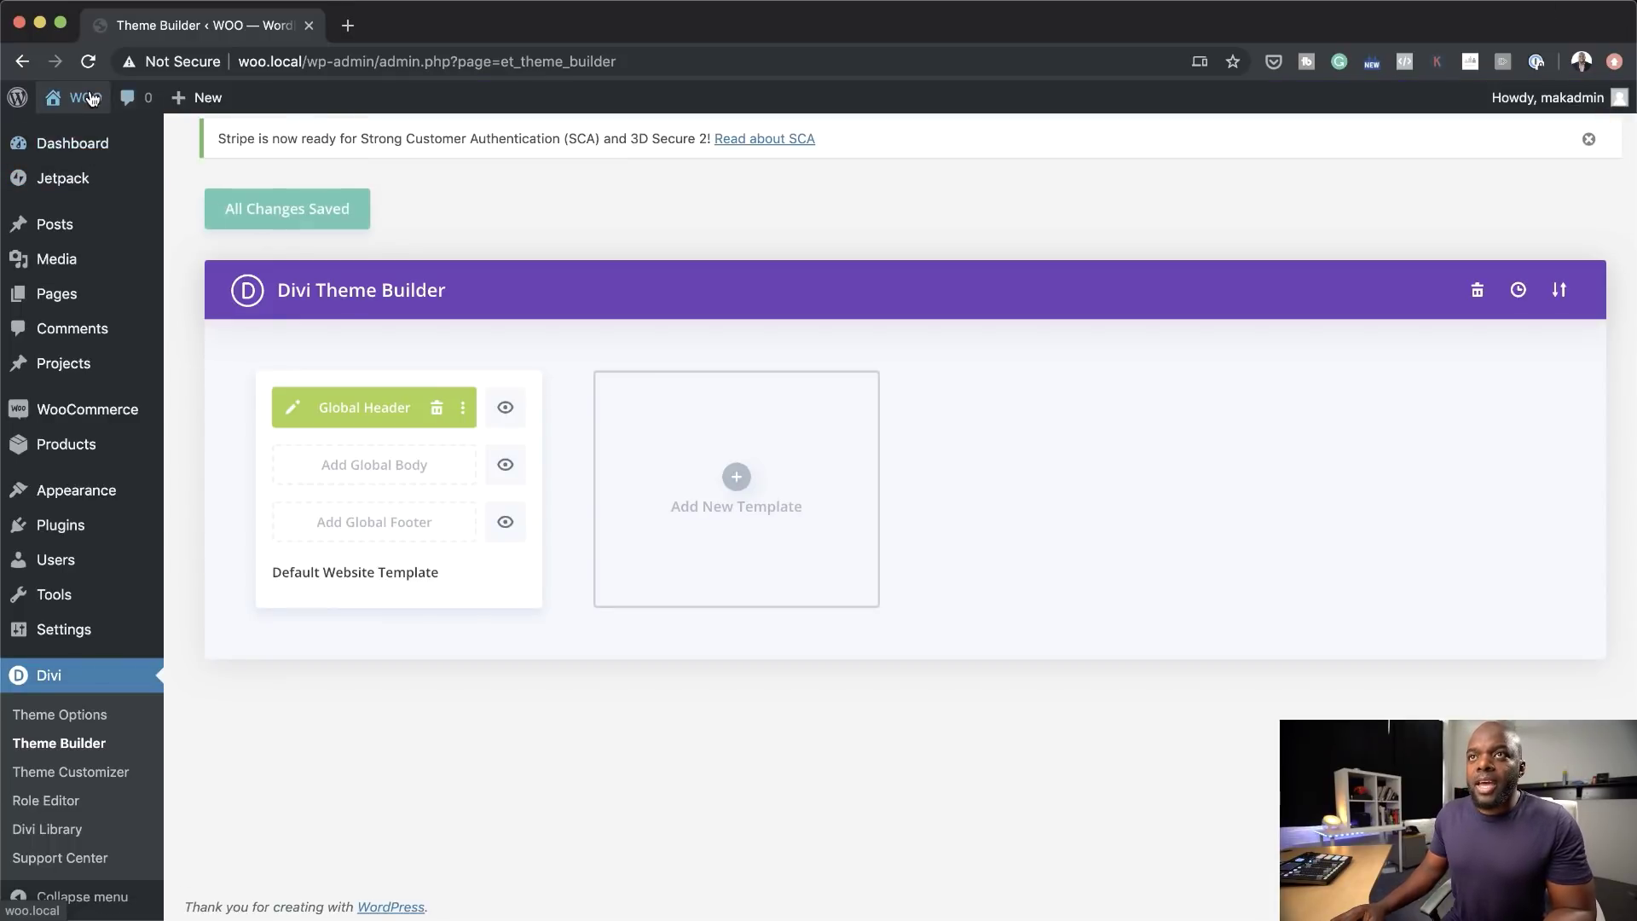
pyautogui.moveTo(88, 119)
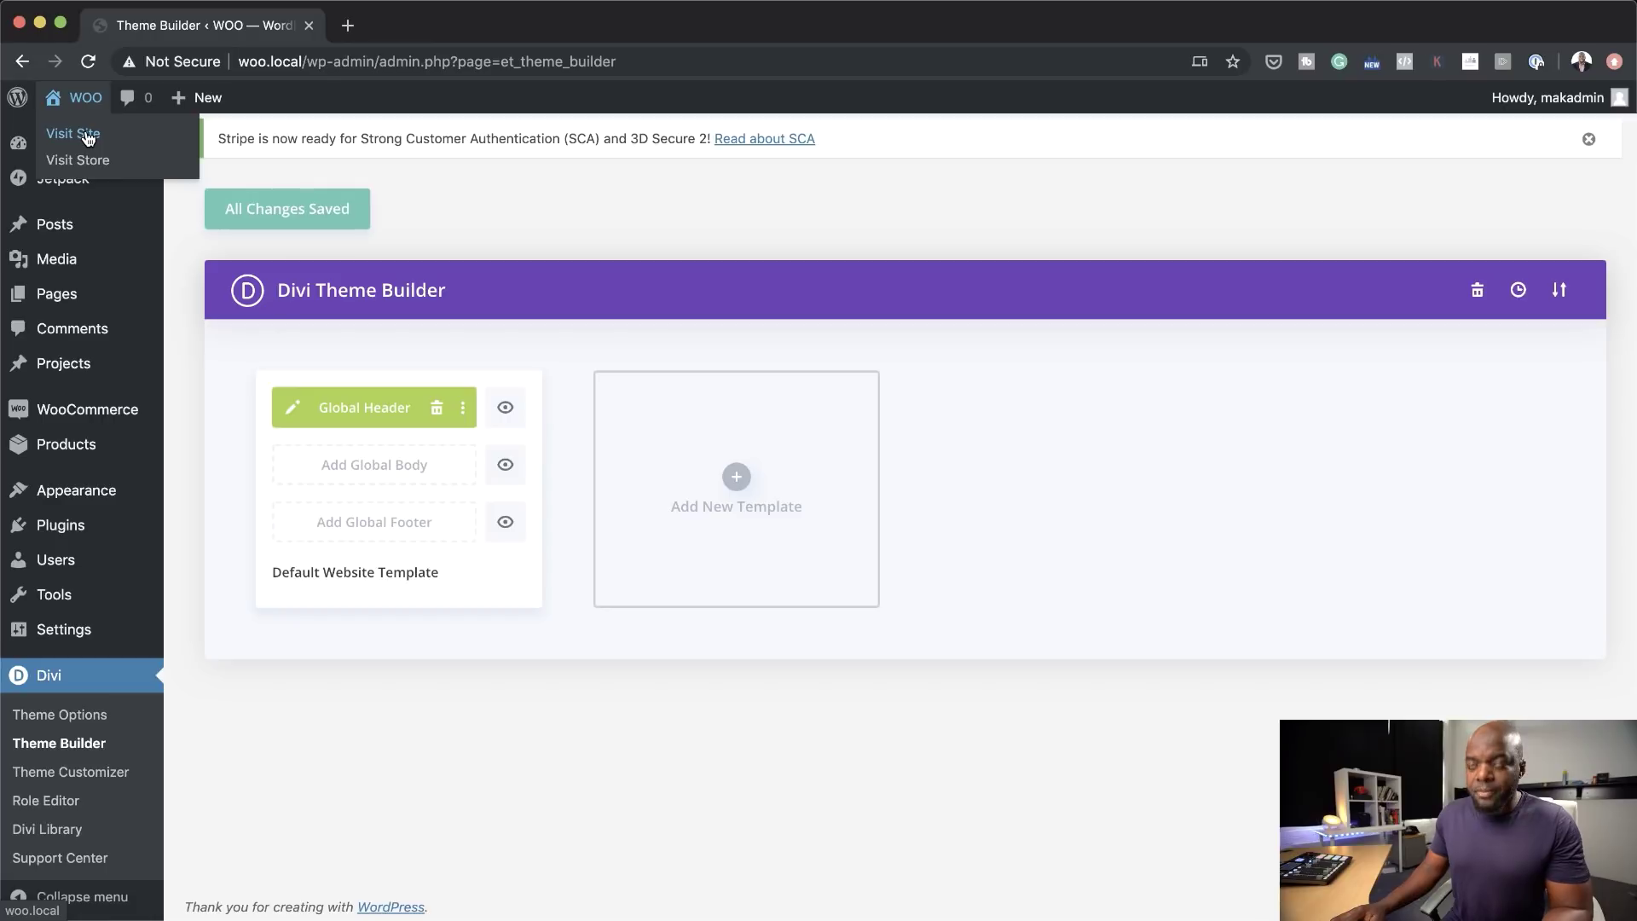
pyautogui.keyDown('super'); pyautogui.click(88, 138); pyautogui.keyUp('super')
pyautogui.click(459, 26)
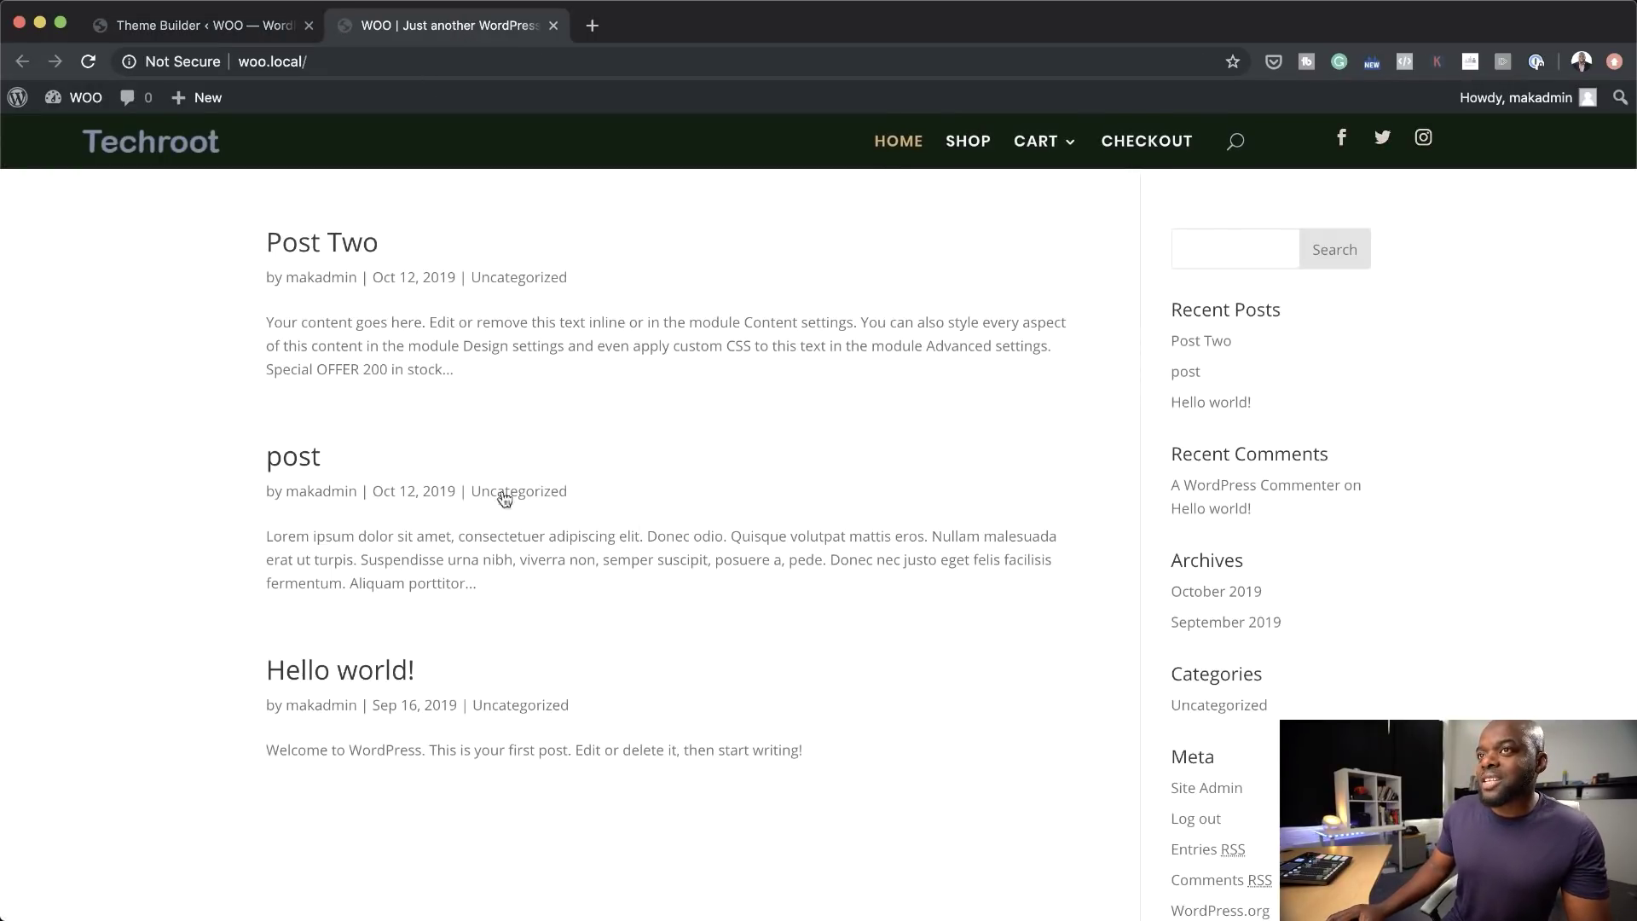
pyautogui.scroll(-2, 800, 531)
pyautogui.scroll(2, 800, 530)
# Step: Go to the SHOP page and enable the Visual Builder on it
pyautogui.click(980, 142)
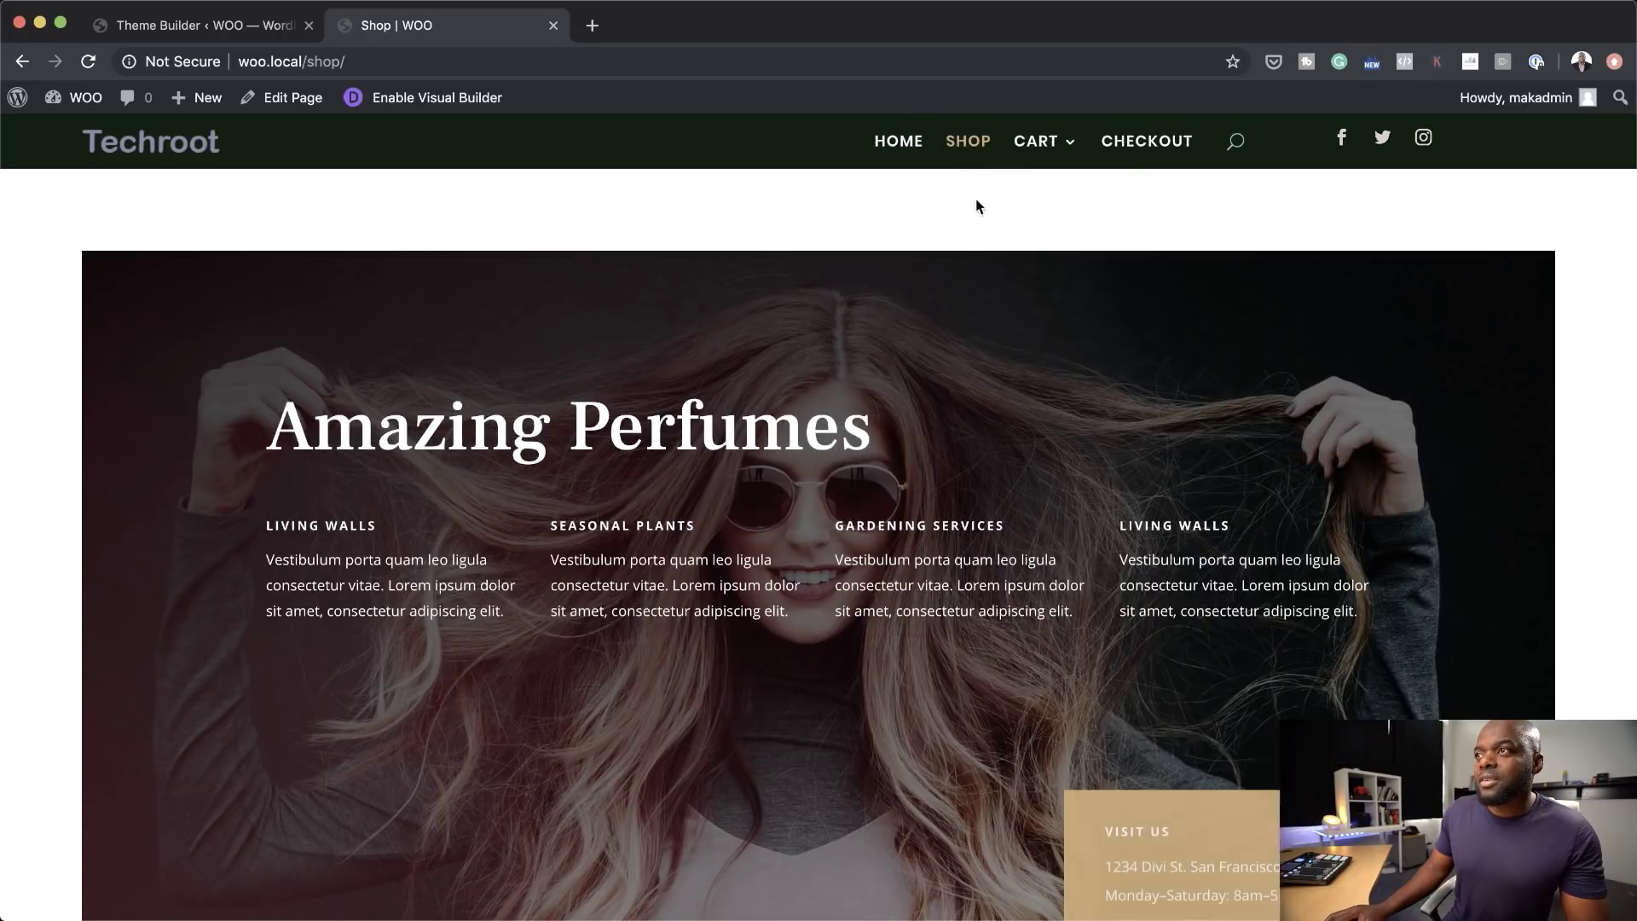
pyautogui.scroll(-10, 1147, 226)
pyautogui.scroll(10, 1128, 285)
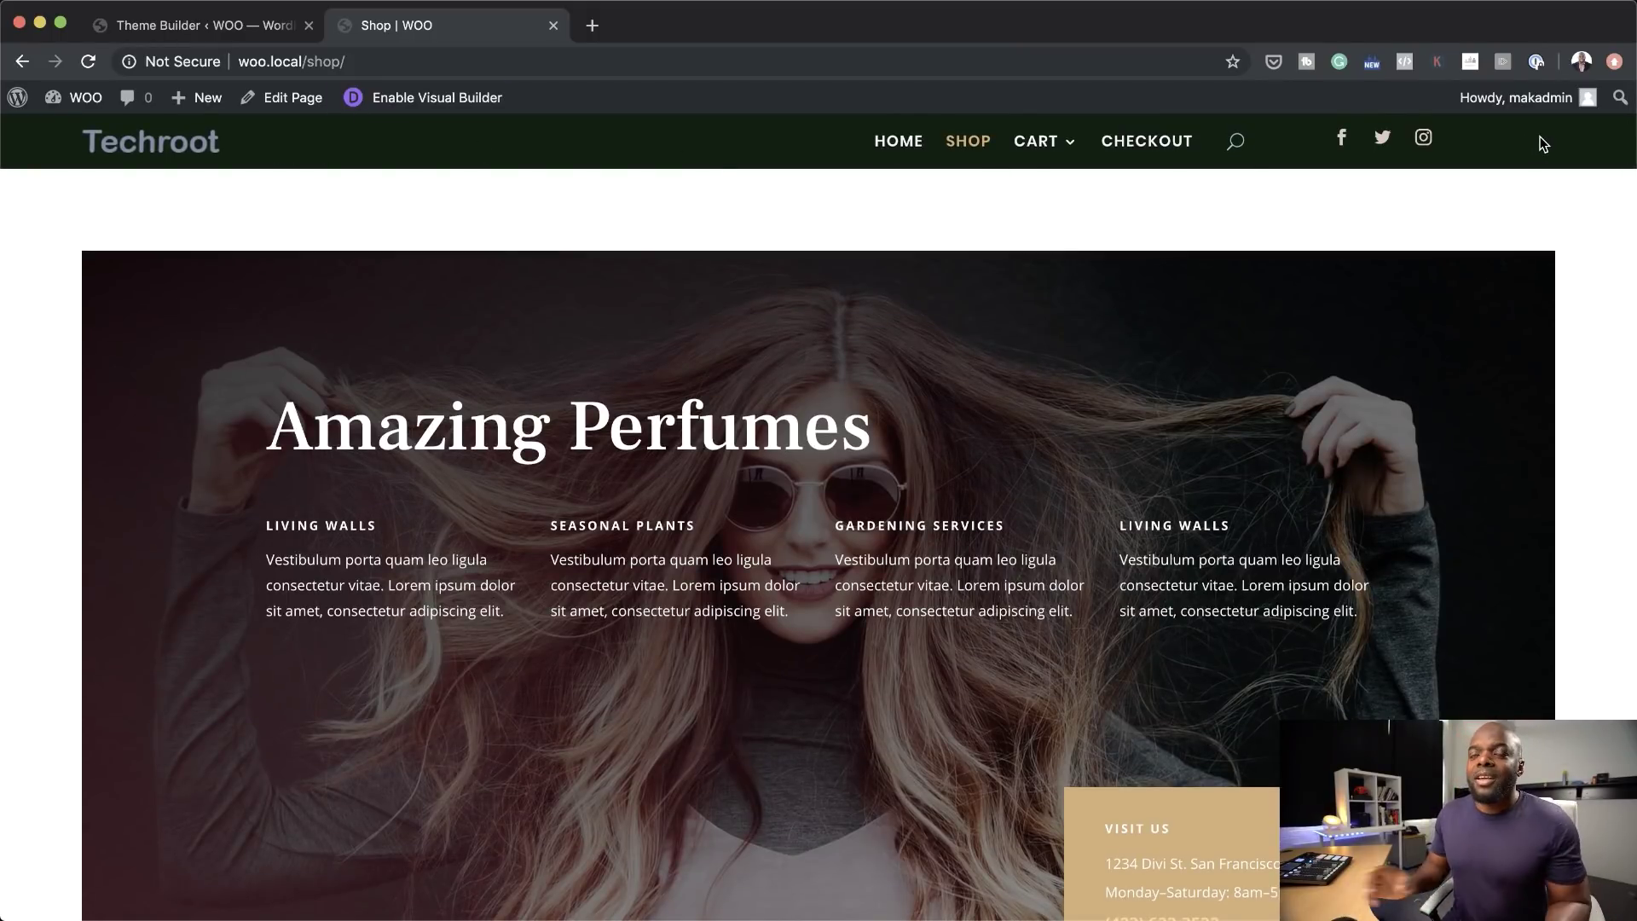
pyautogui.click(445, 101)
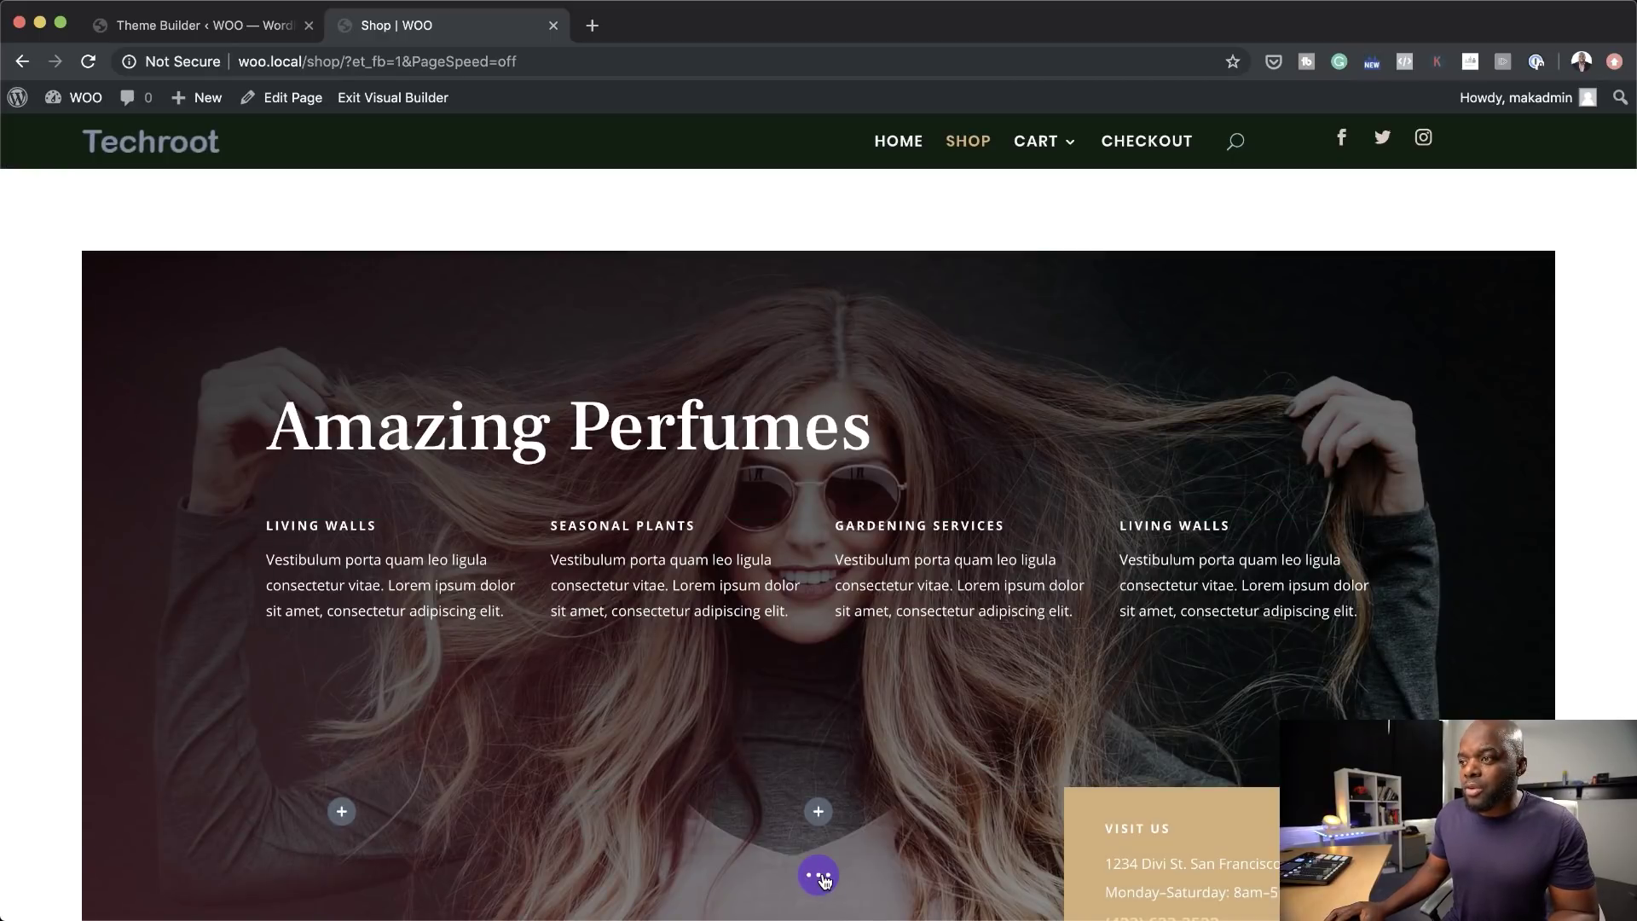
# Step: Check the Shop page in Tablet View, then open the Global Header template for editing
pyautogui.click(819, 874)
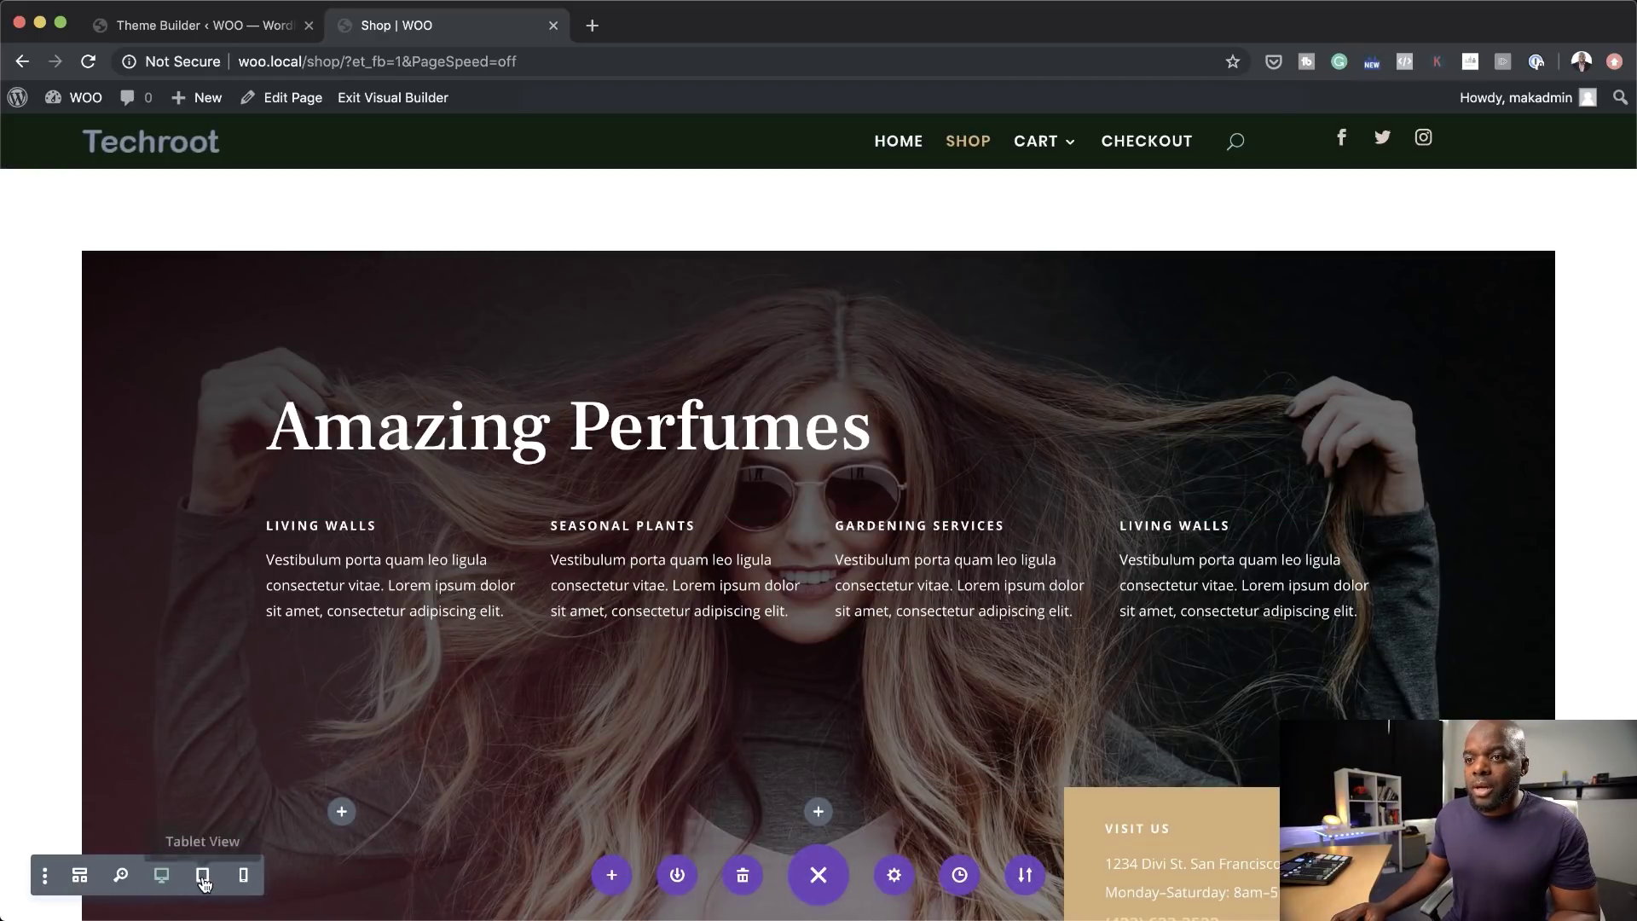
pyautogui.click(203, 878)
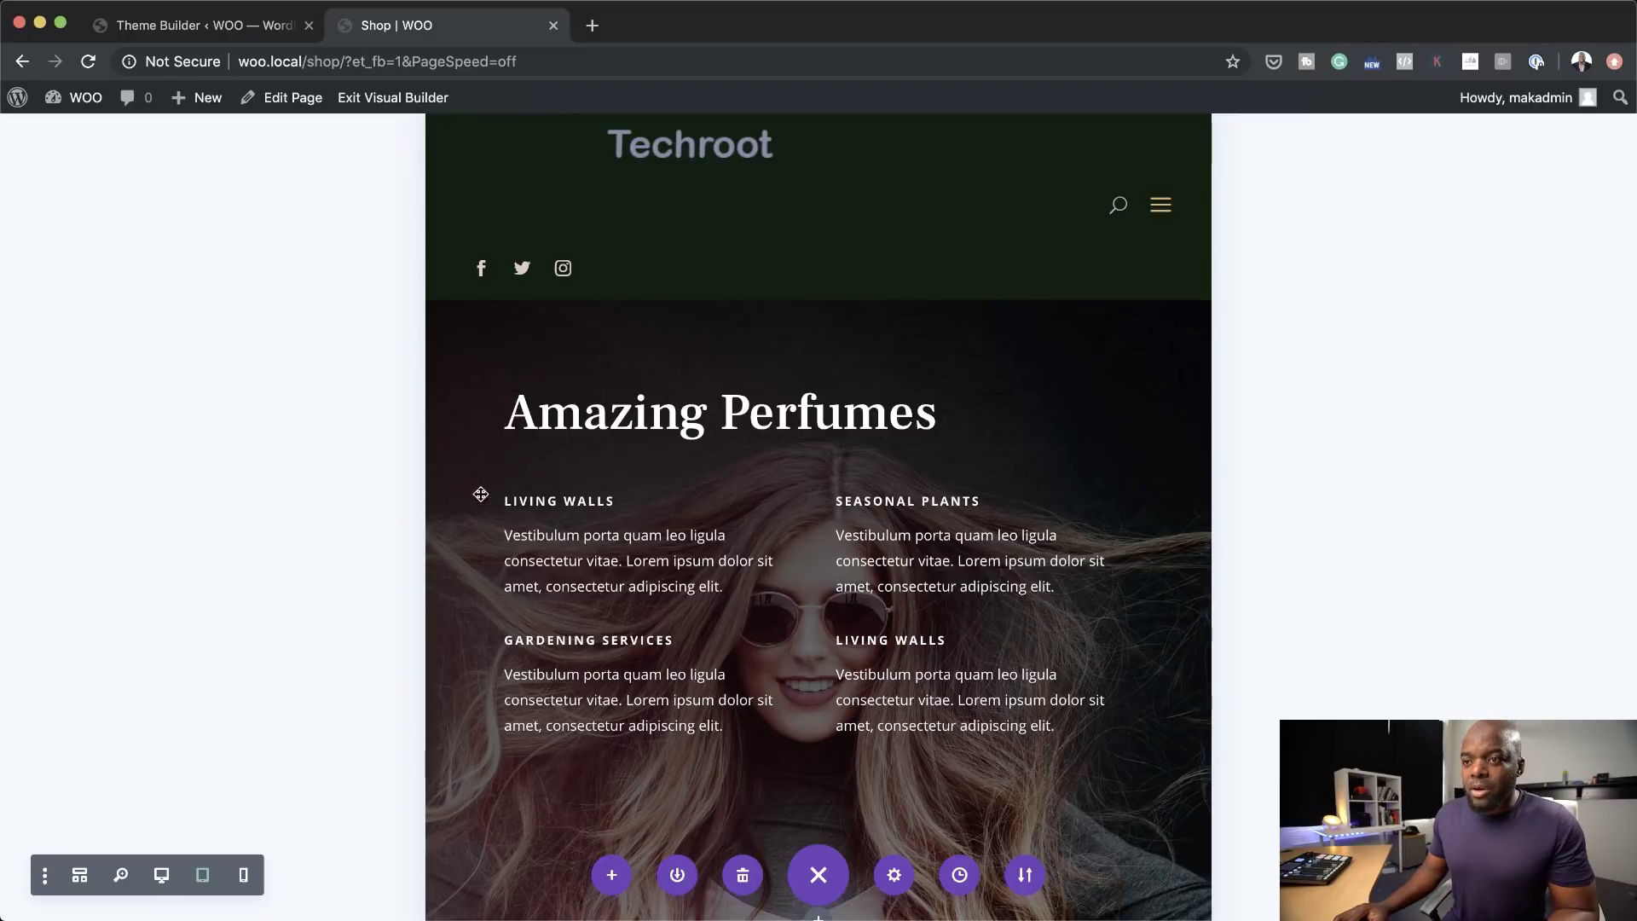
pyautogui.click(255, 29)
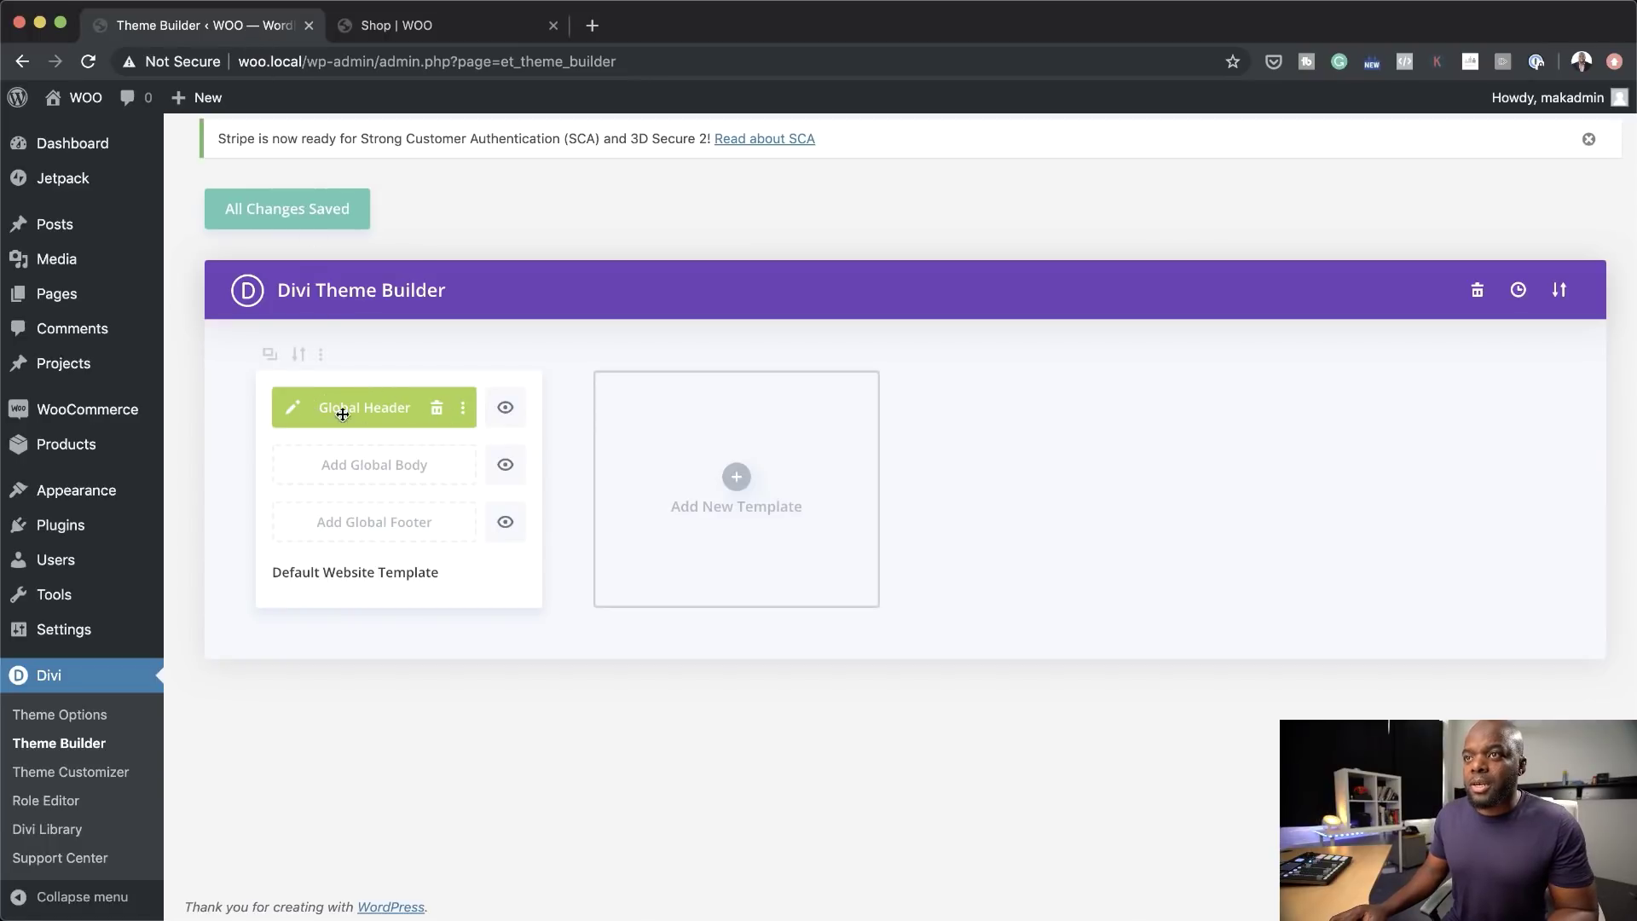
pyautogui.click(294, 409)
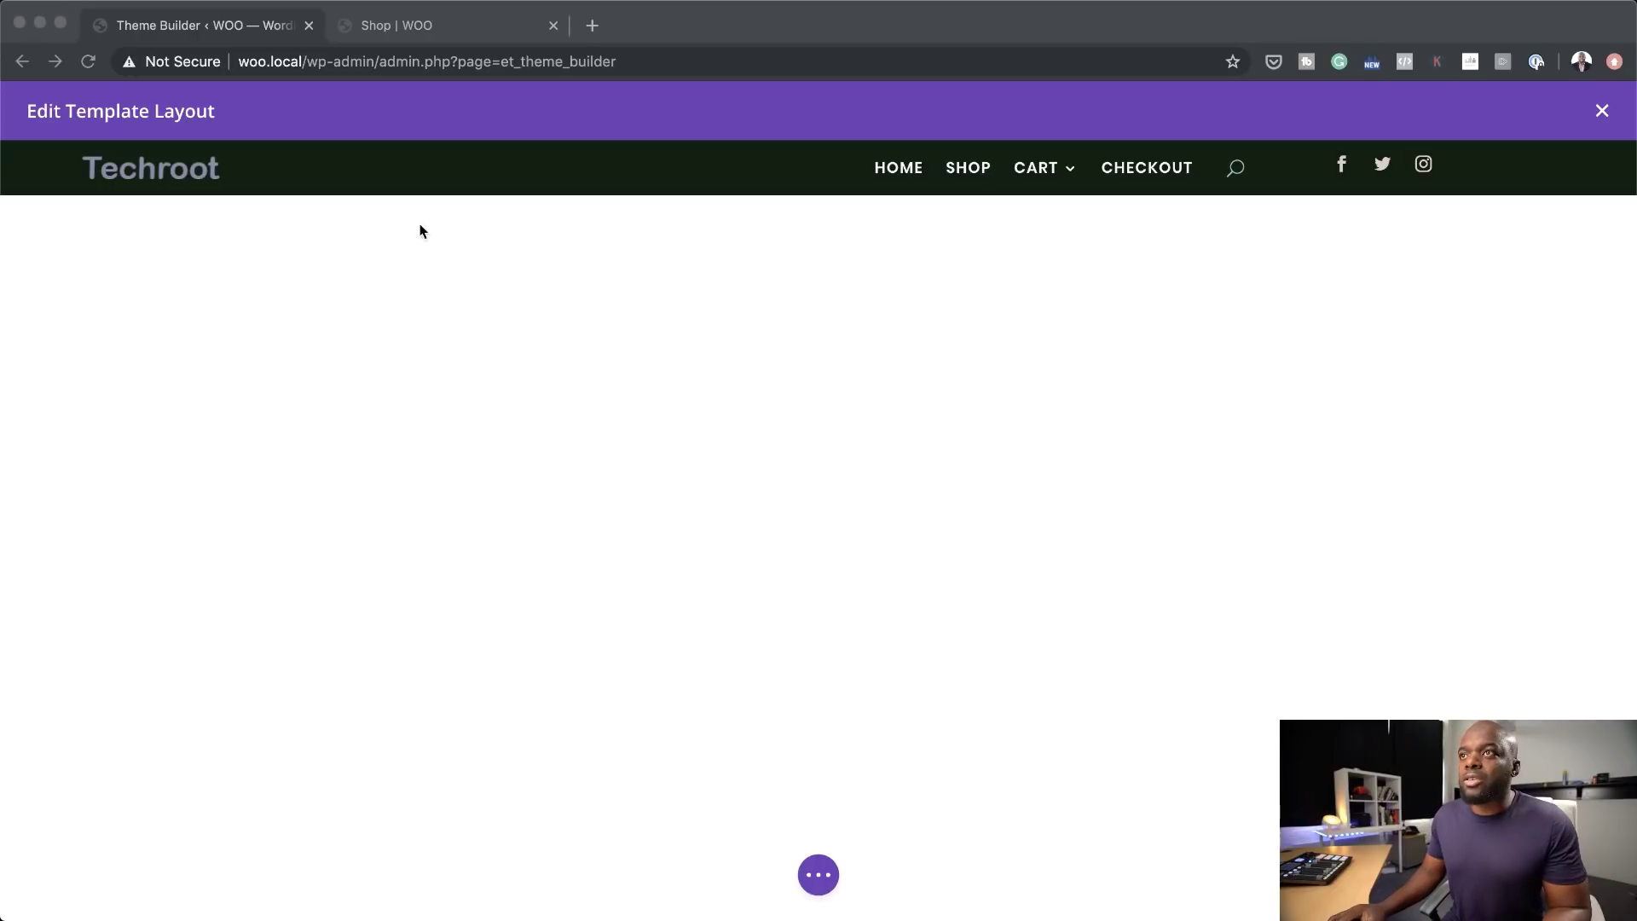
# Step: Add display: flex; to the header row's Main Element custom CSS, then save and exit the template
pyautogui.moveTo(792, 183)
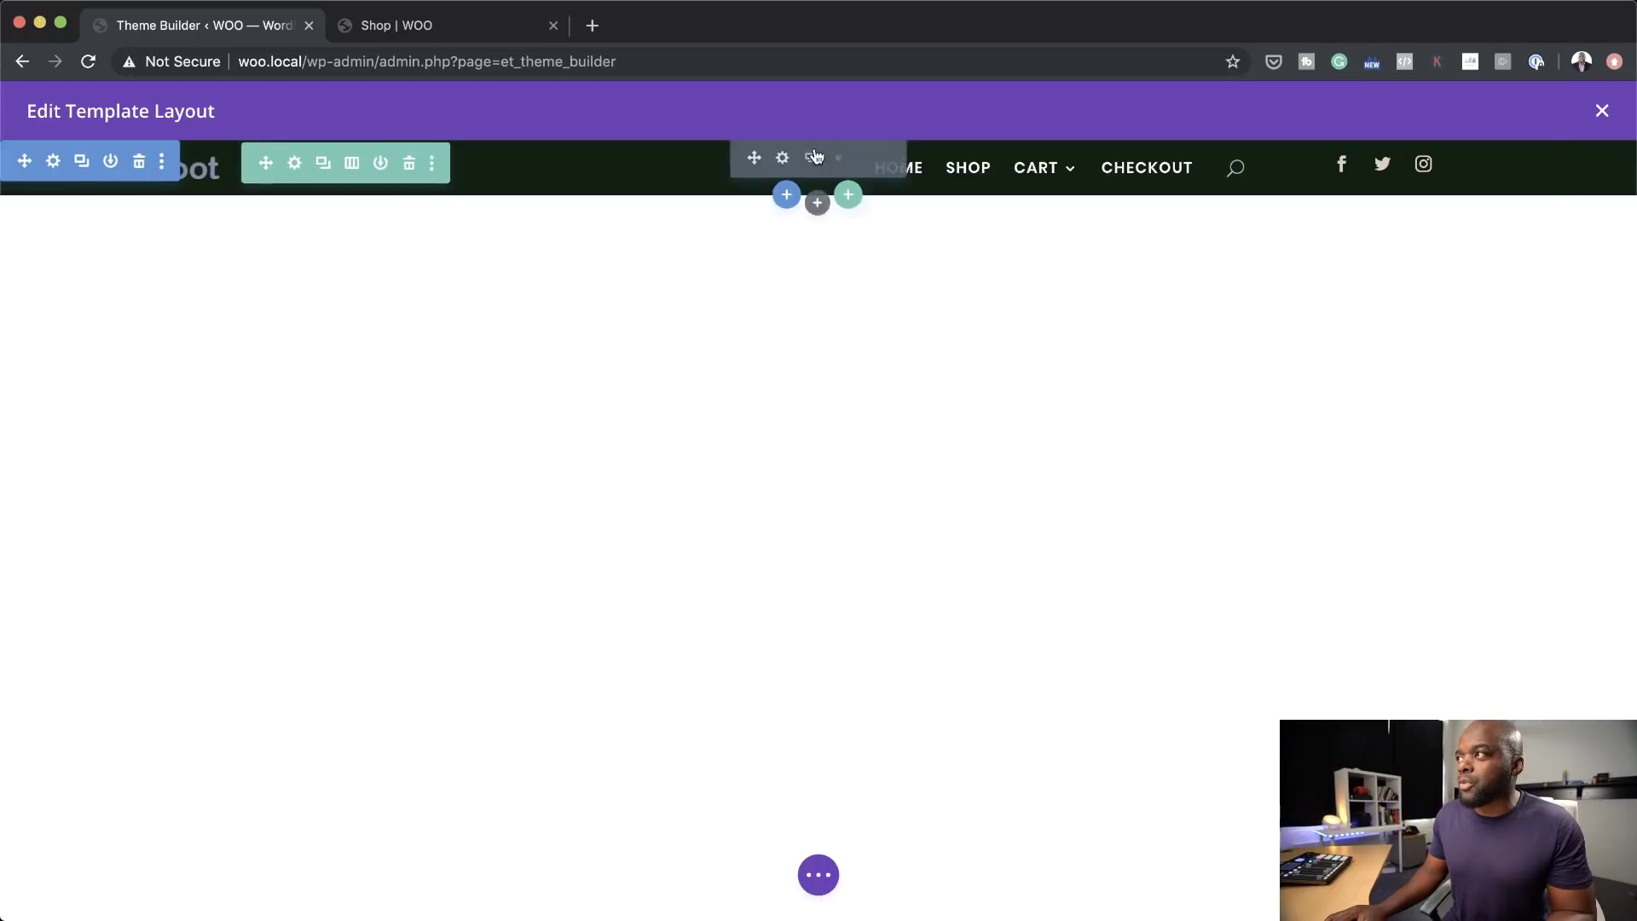
pyautogui.click(295, 164)
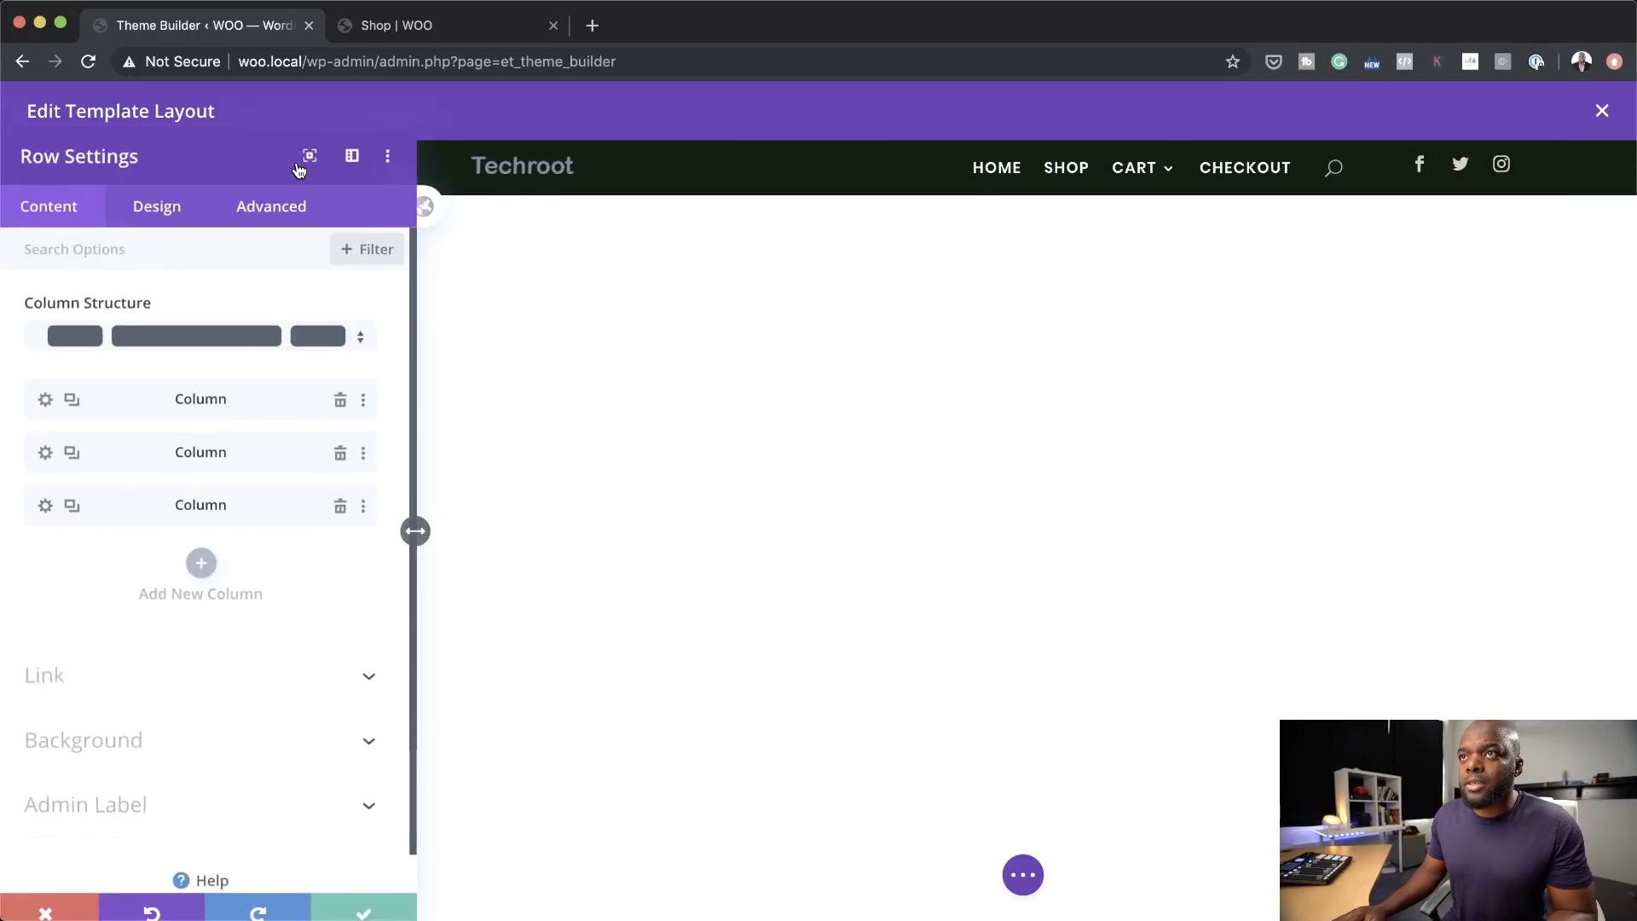
pyautogui.click(282, 221)
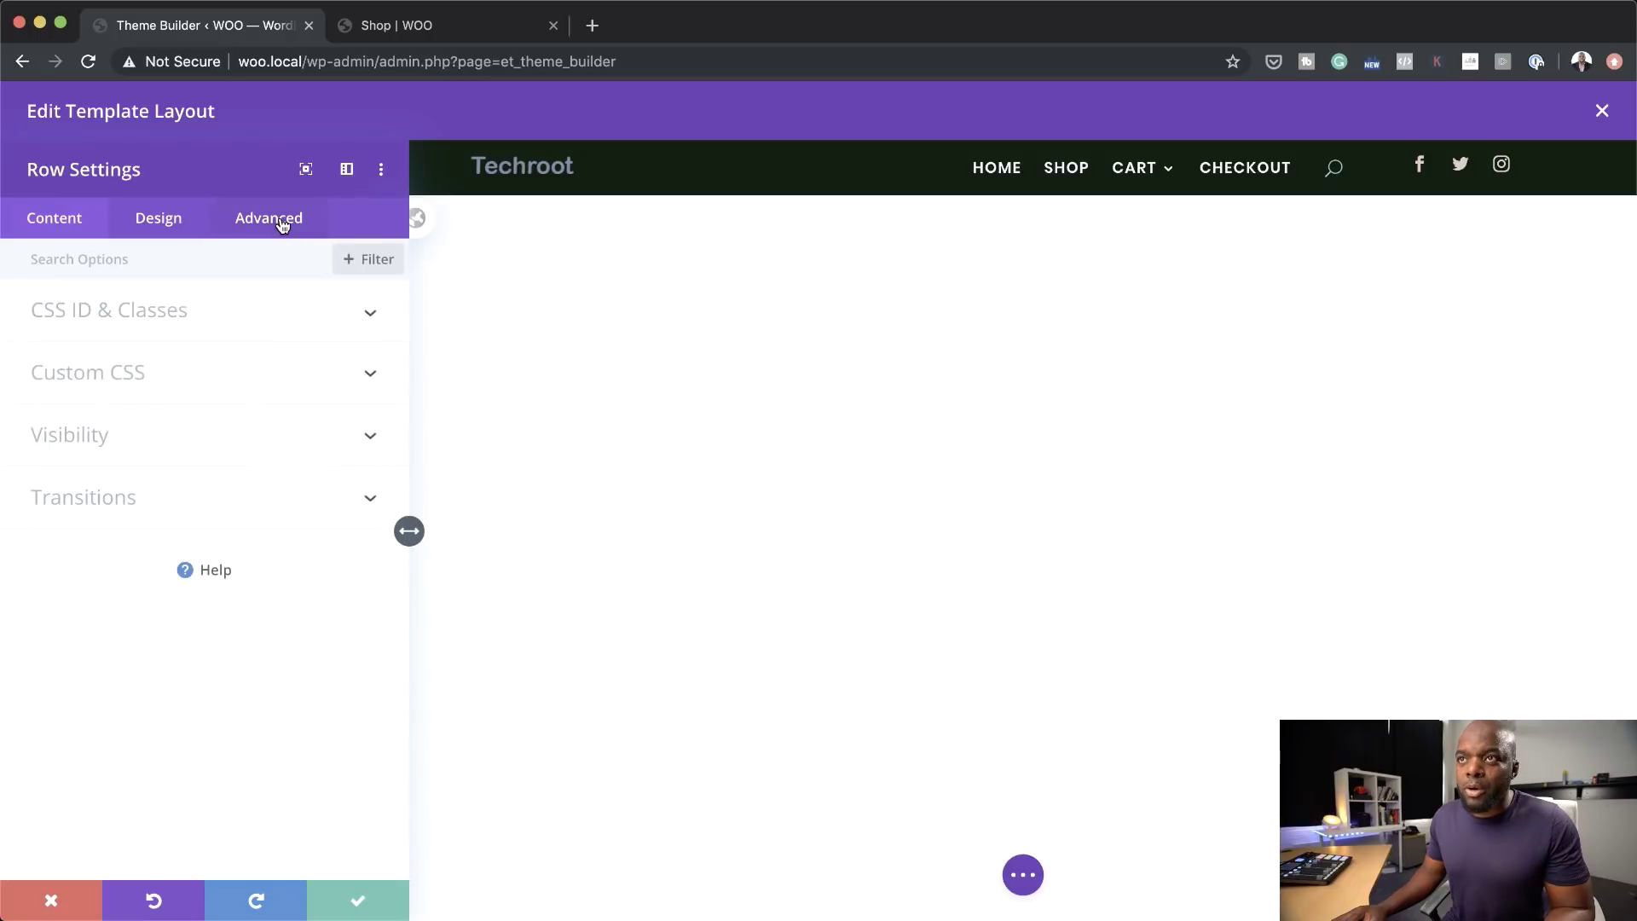
pyautogui.click(98, 375)
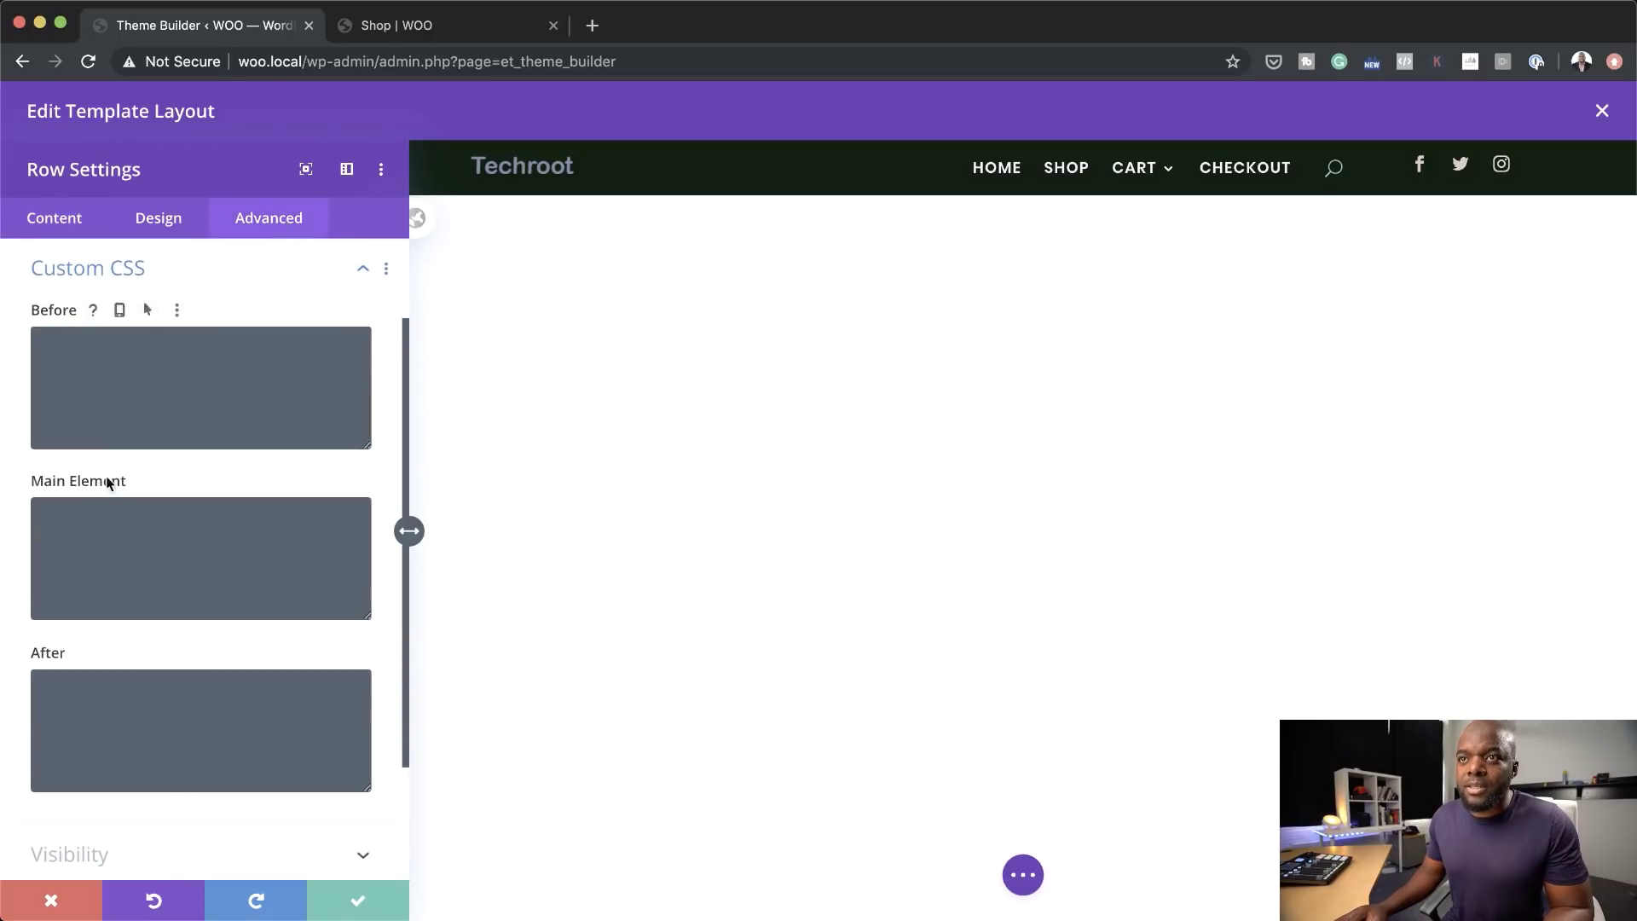
pyautogui.click(93, 520)
pyautogui.write('display: flex;')
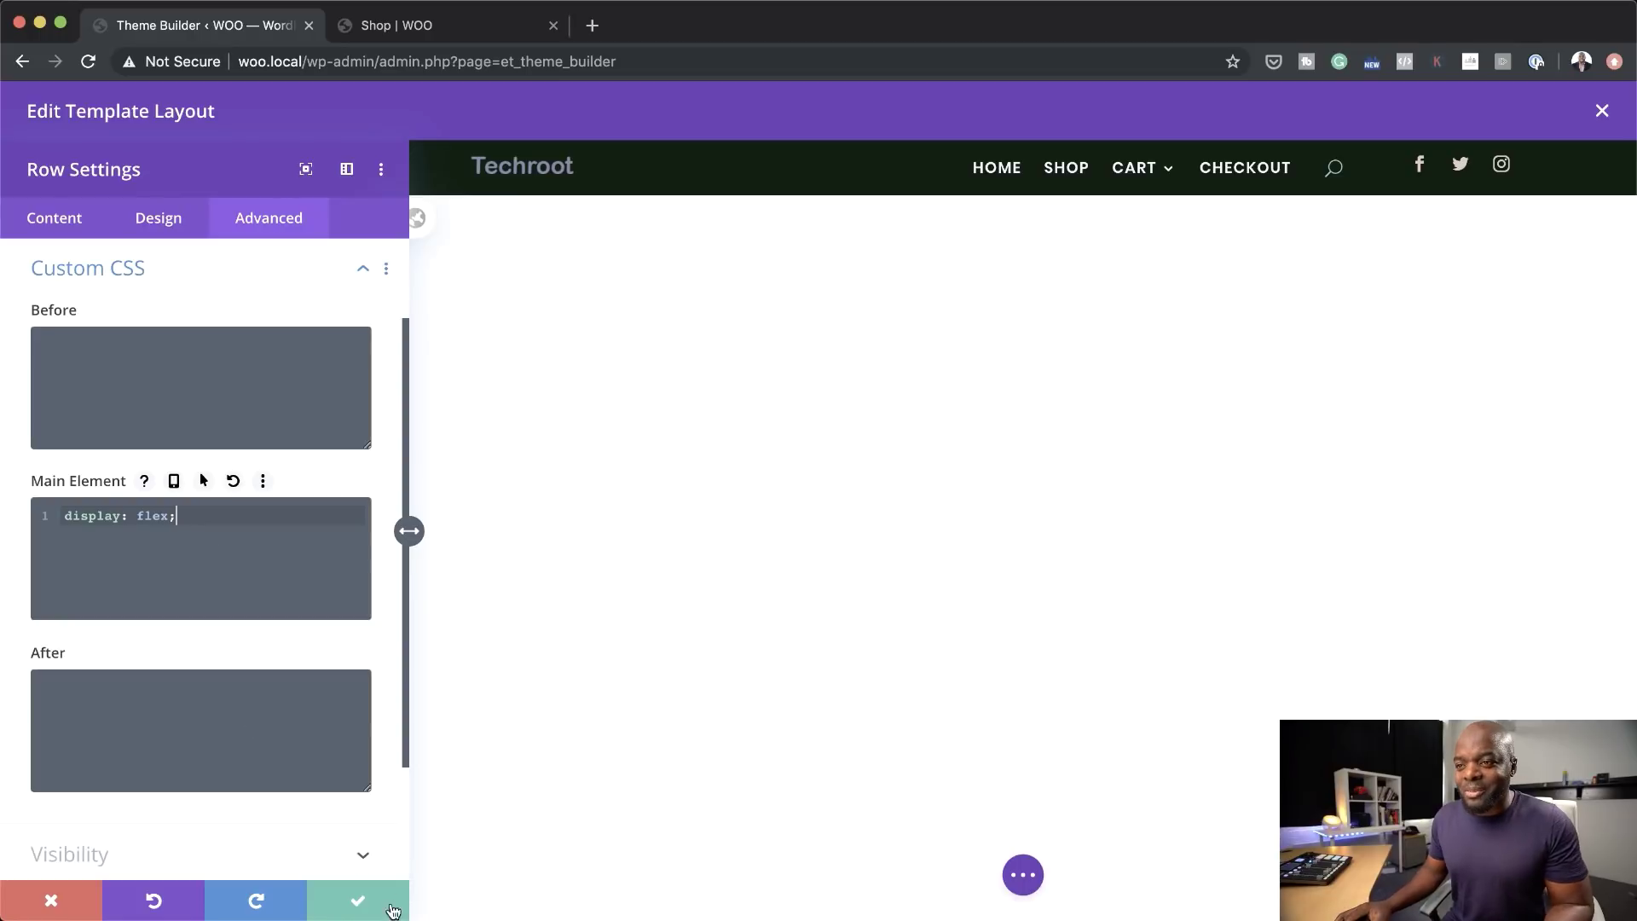
pyautogui.click(360, 904)
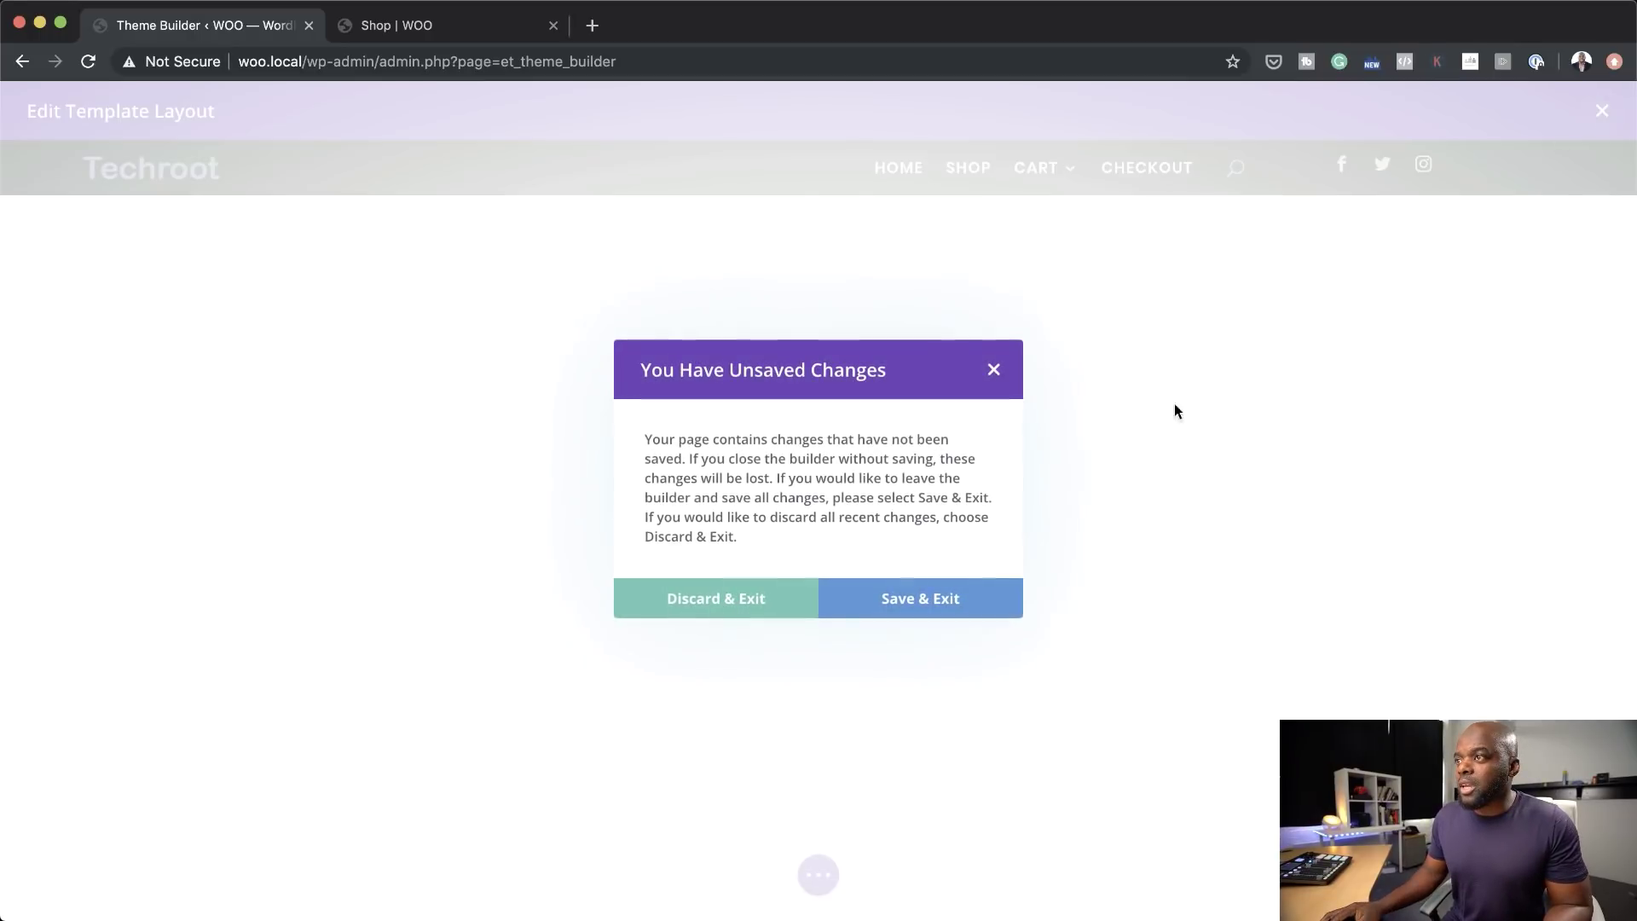
pyautogui.click(903, 597)
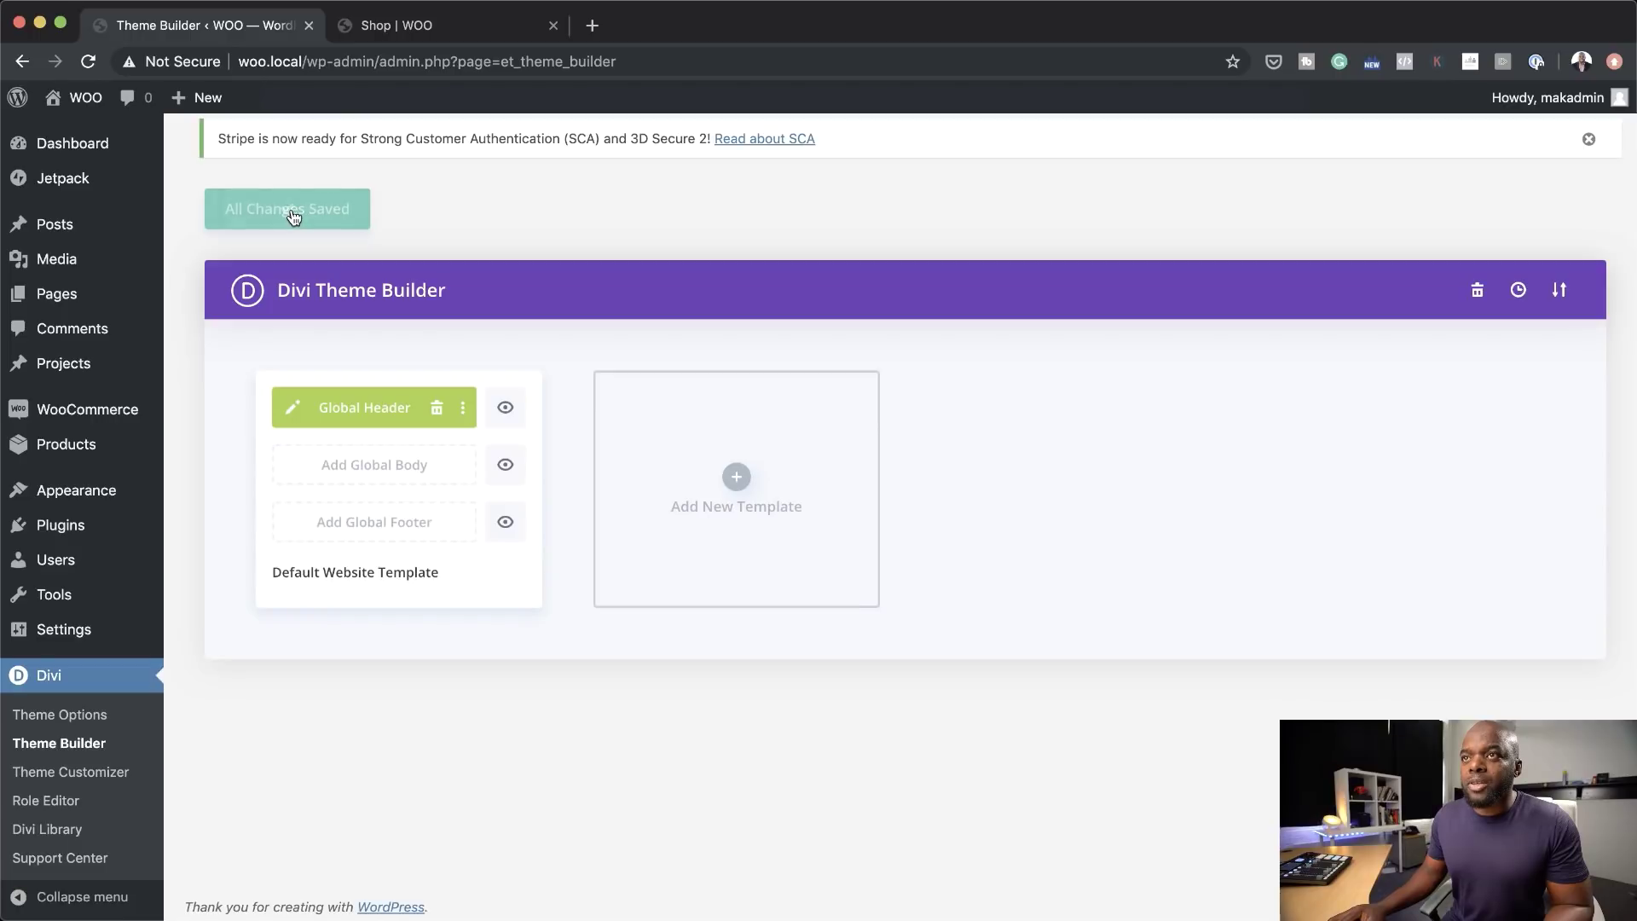
pyautogui.click(290, 212)
# Step: Reload the Shop page and preview it at tablet width
pyautogui.click(445, 26)
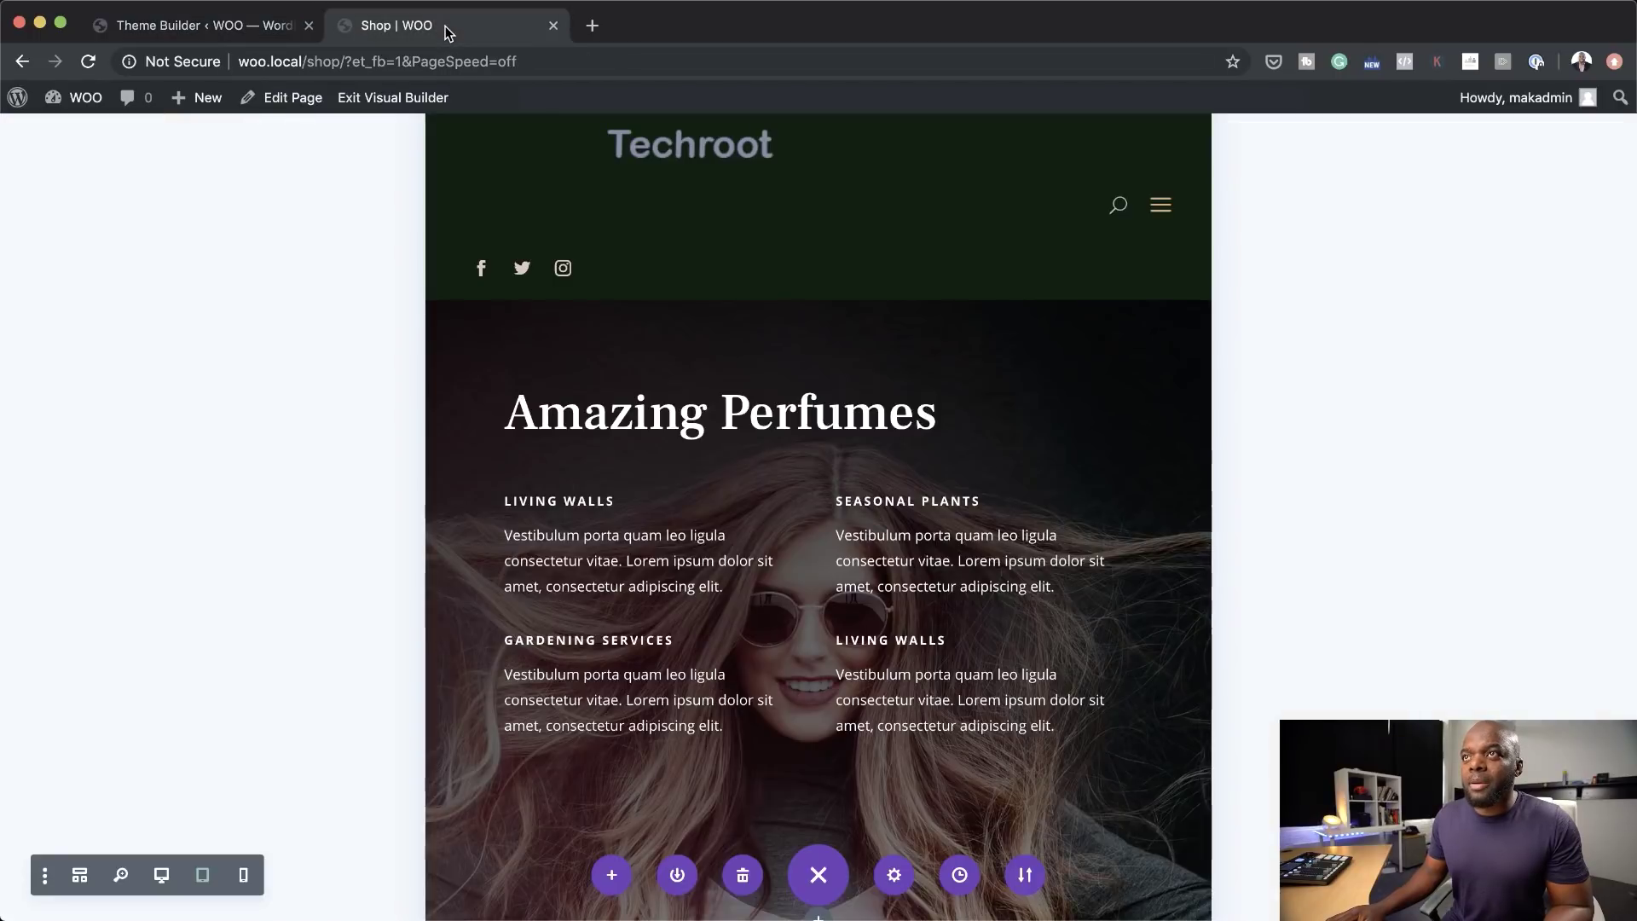
pyautogui.click(90, 64)
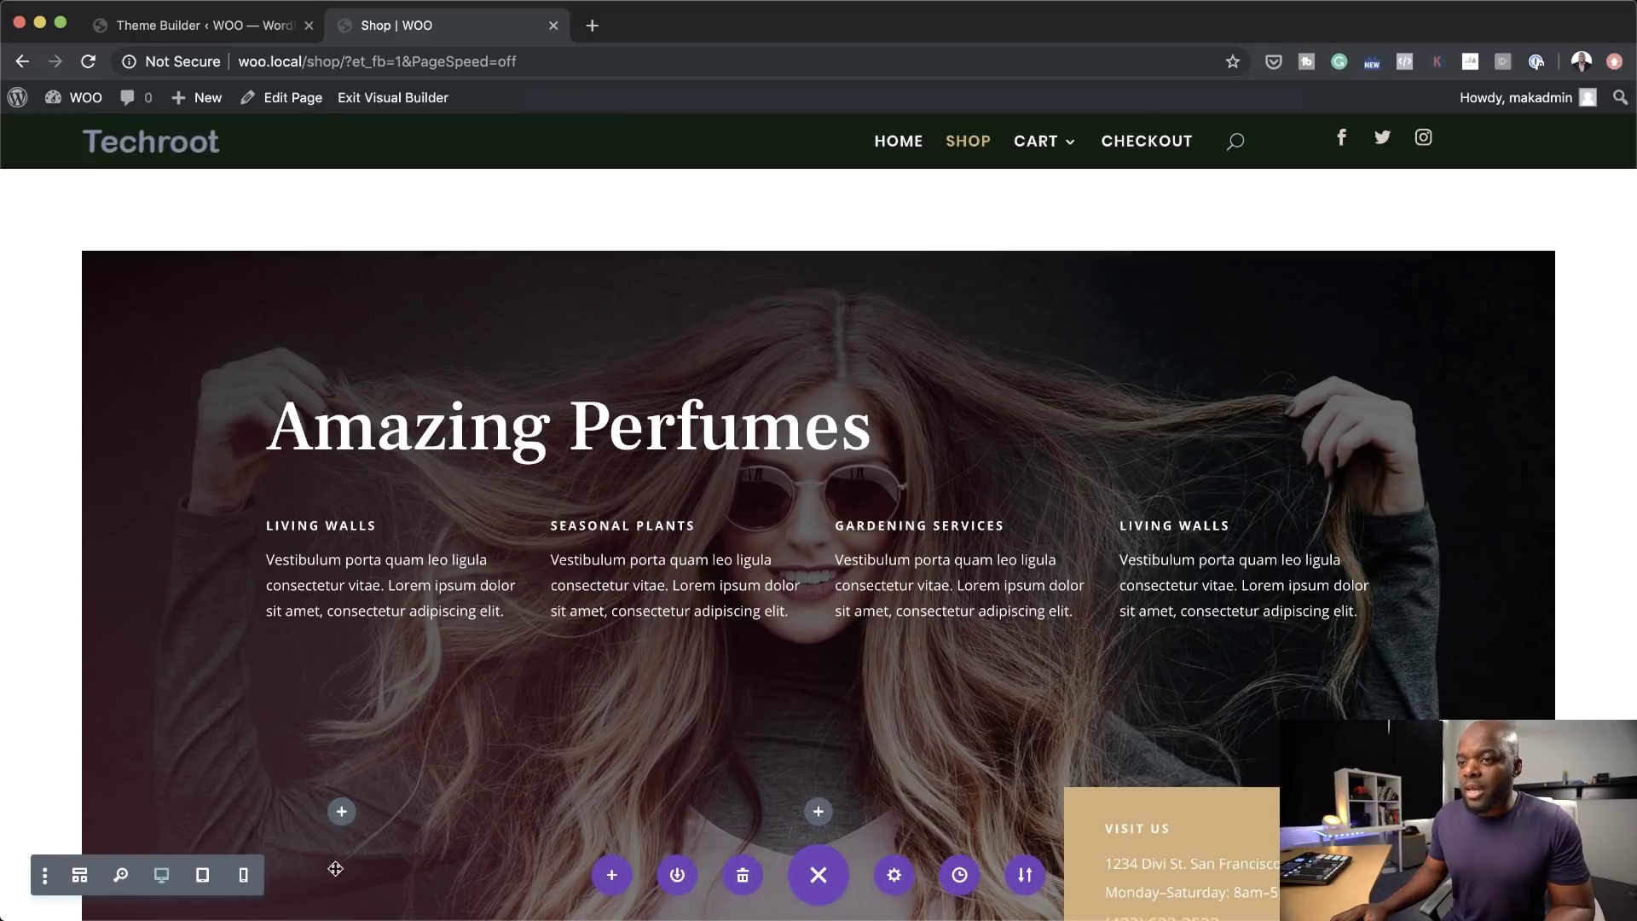
pyautogui.click(203, 889)
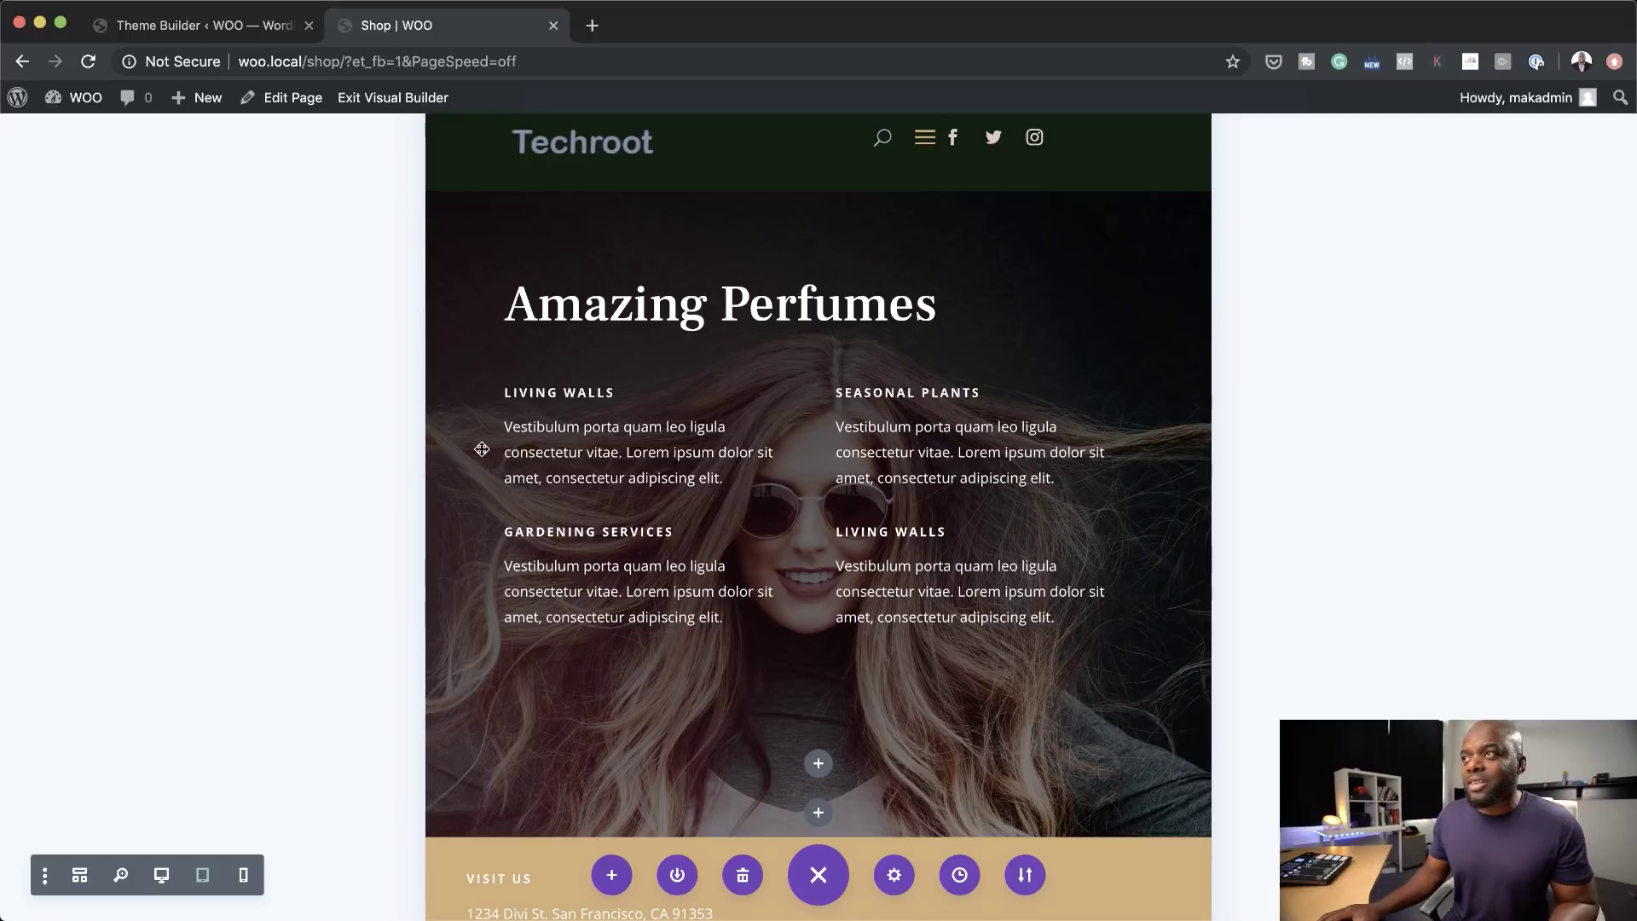
# Step: Test the header search field and collapsed hamburger menu, then return to the Theme Builder
pyautogui.click(886, 140)
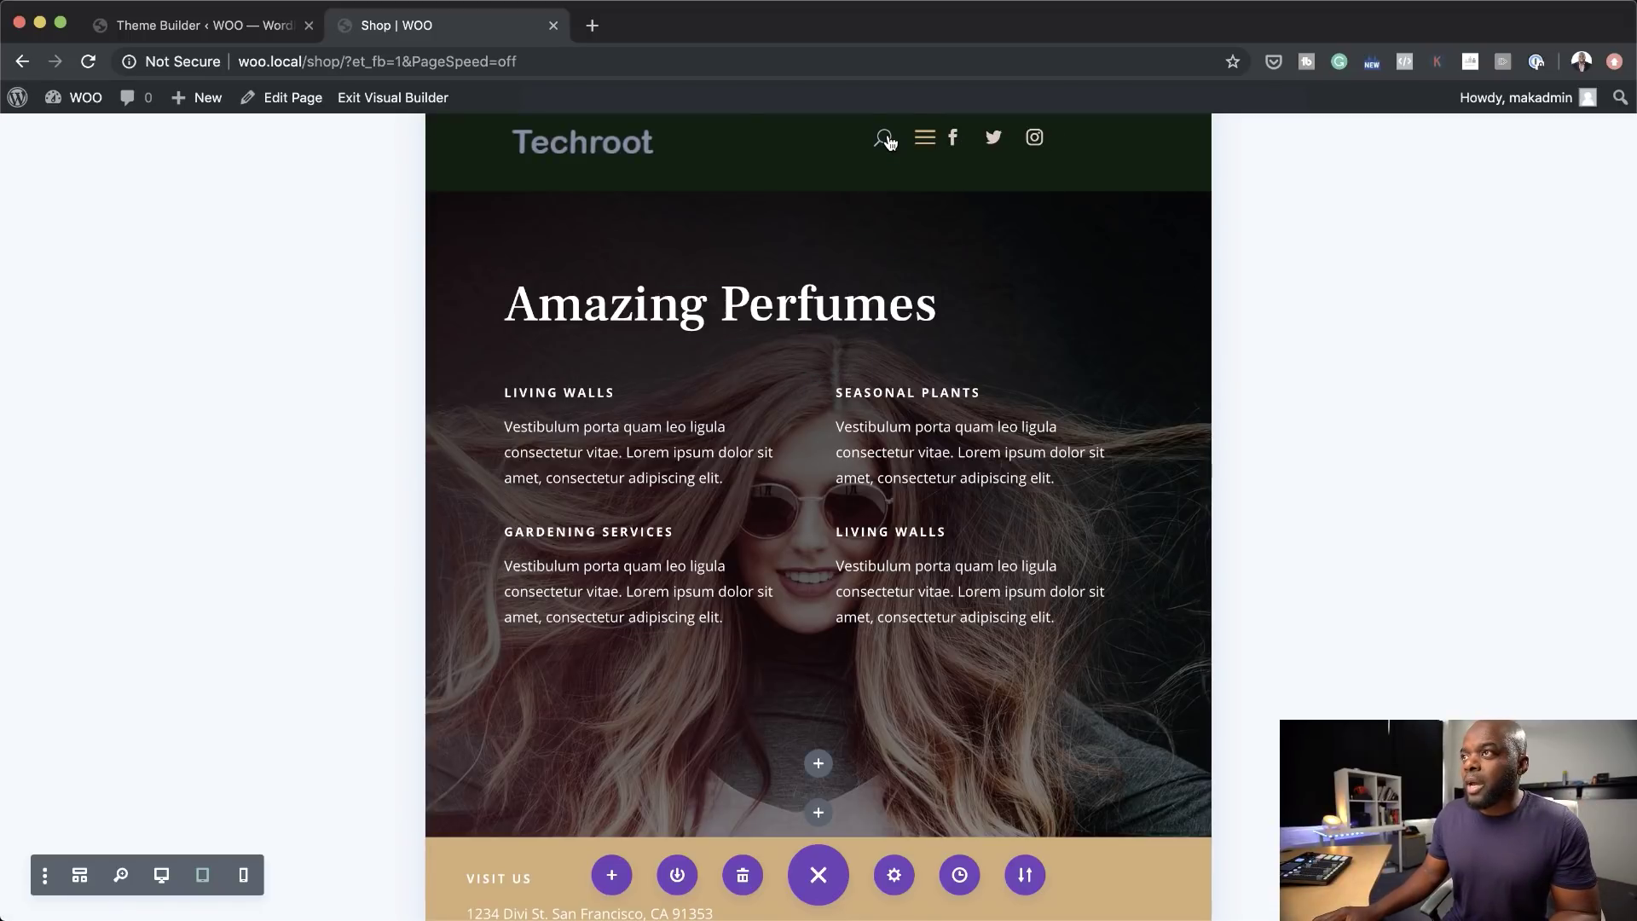
pyautogui.click(762, 137)
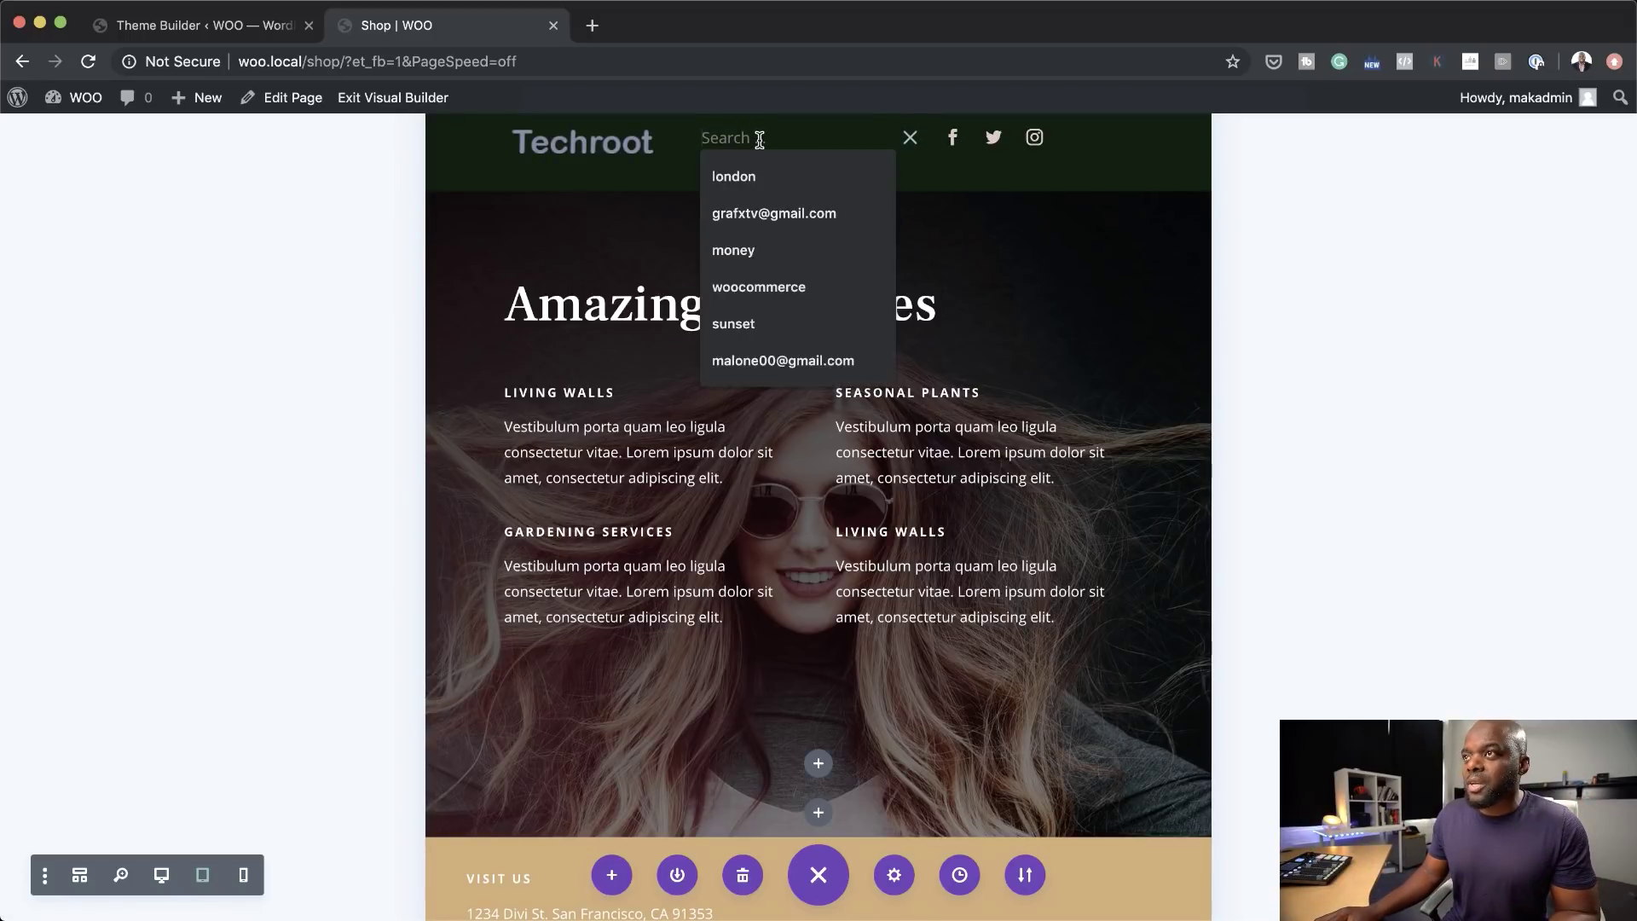
pyautogui.click(913, 139)
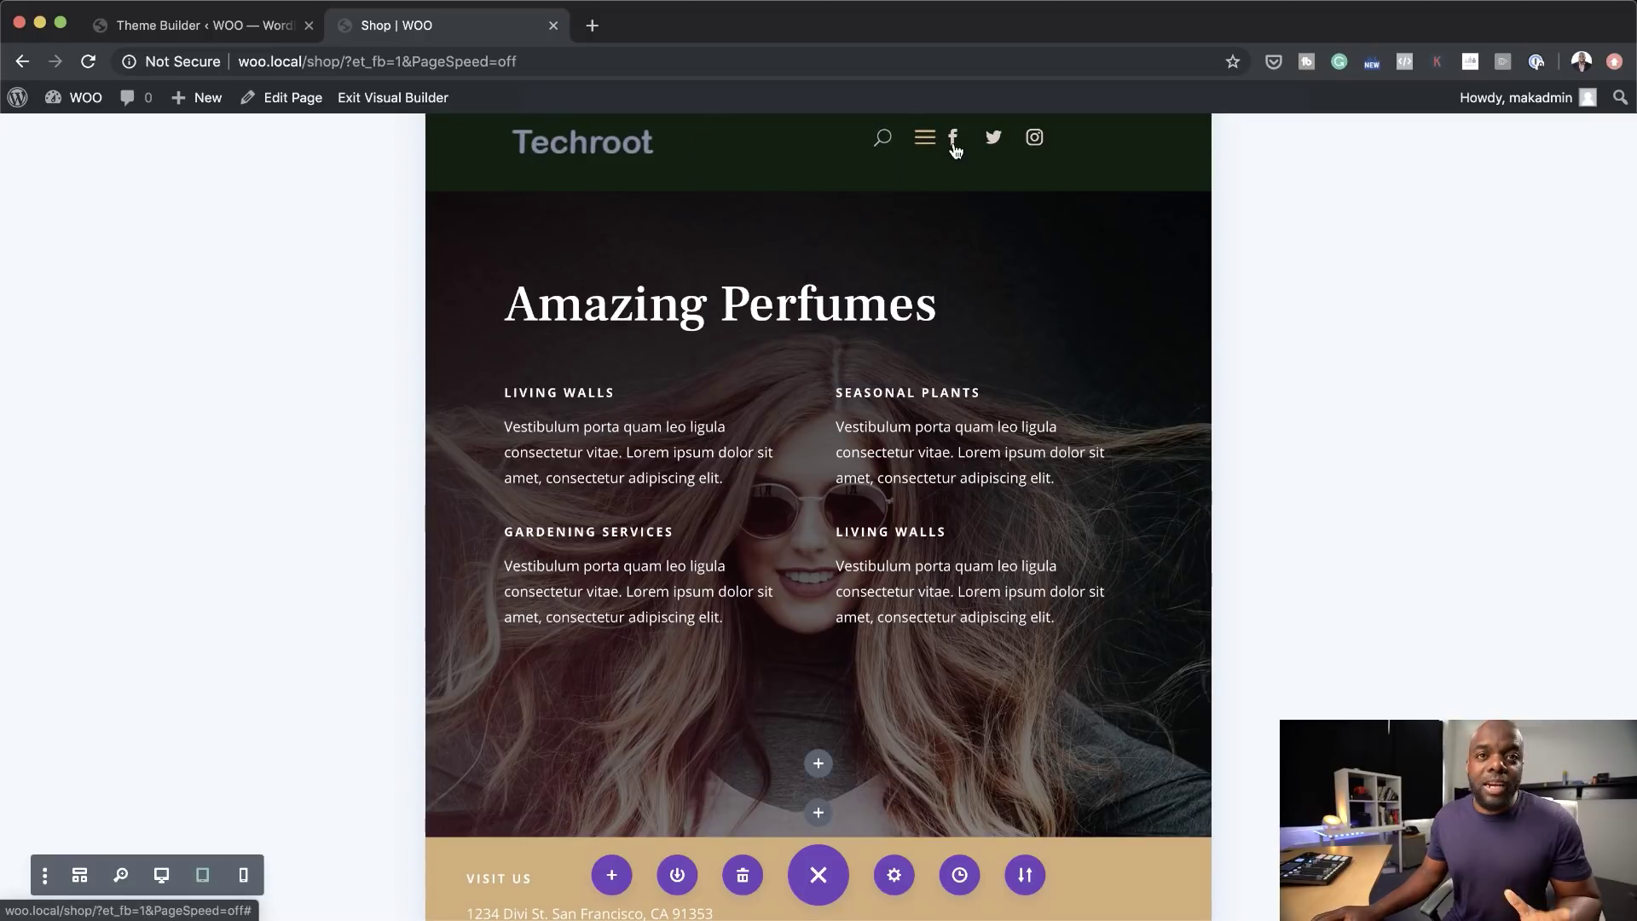
pyautogui.click(923, 141)
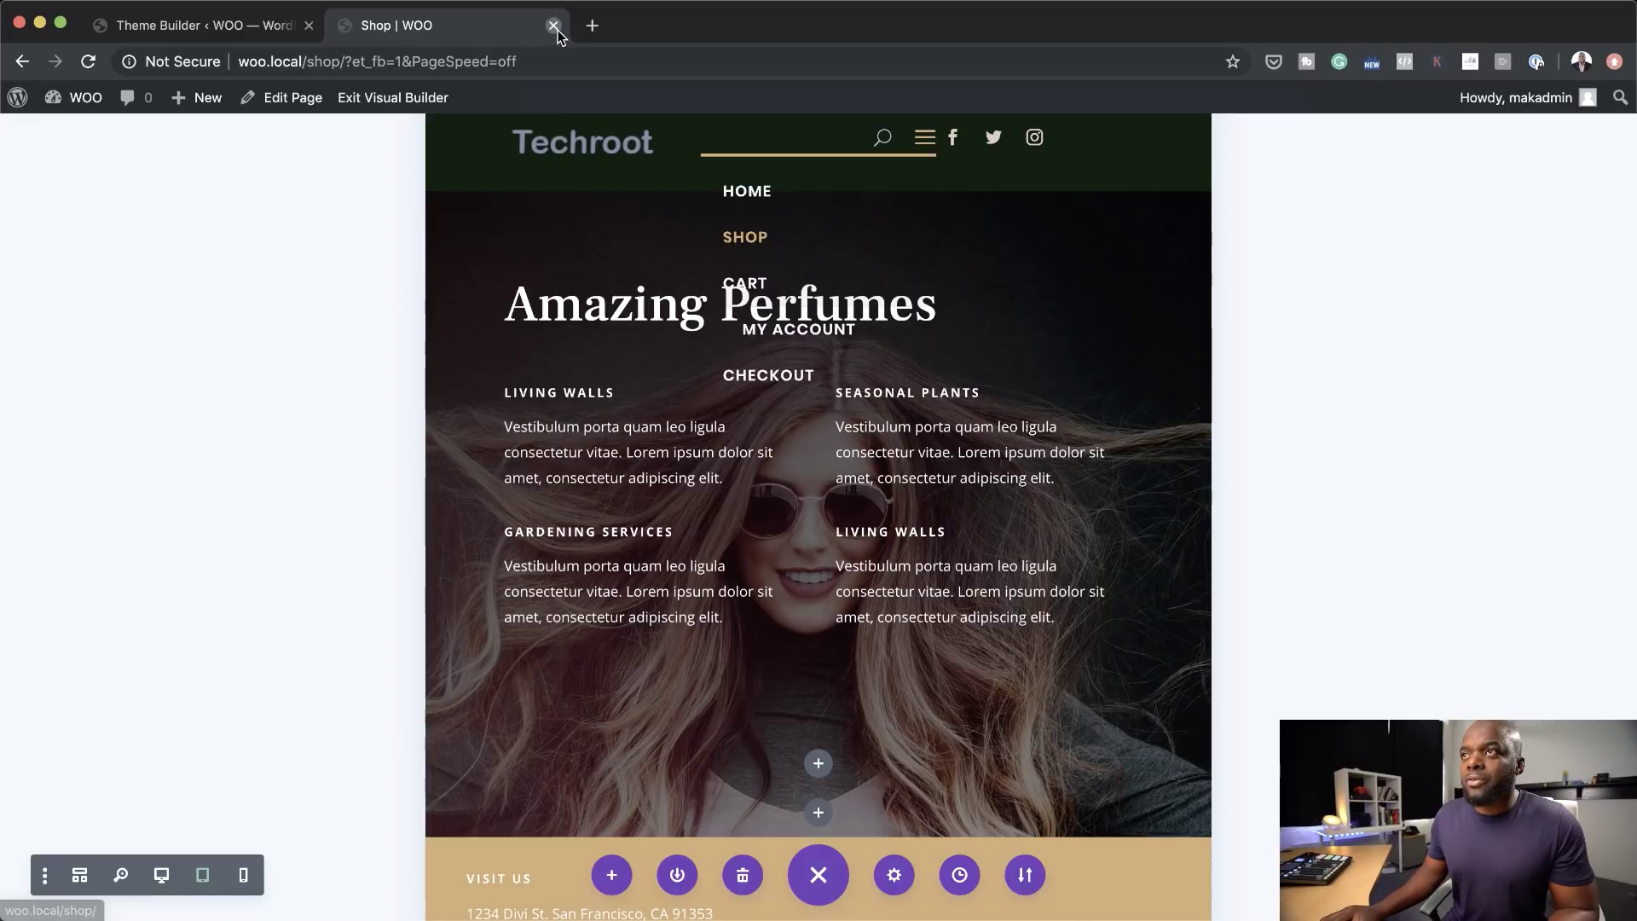
pyautogui.click(205, 26)
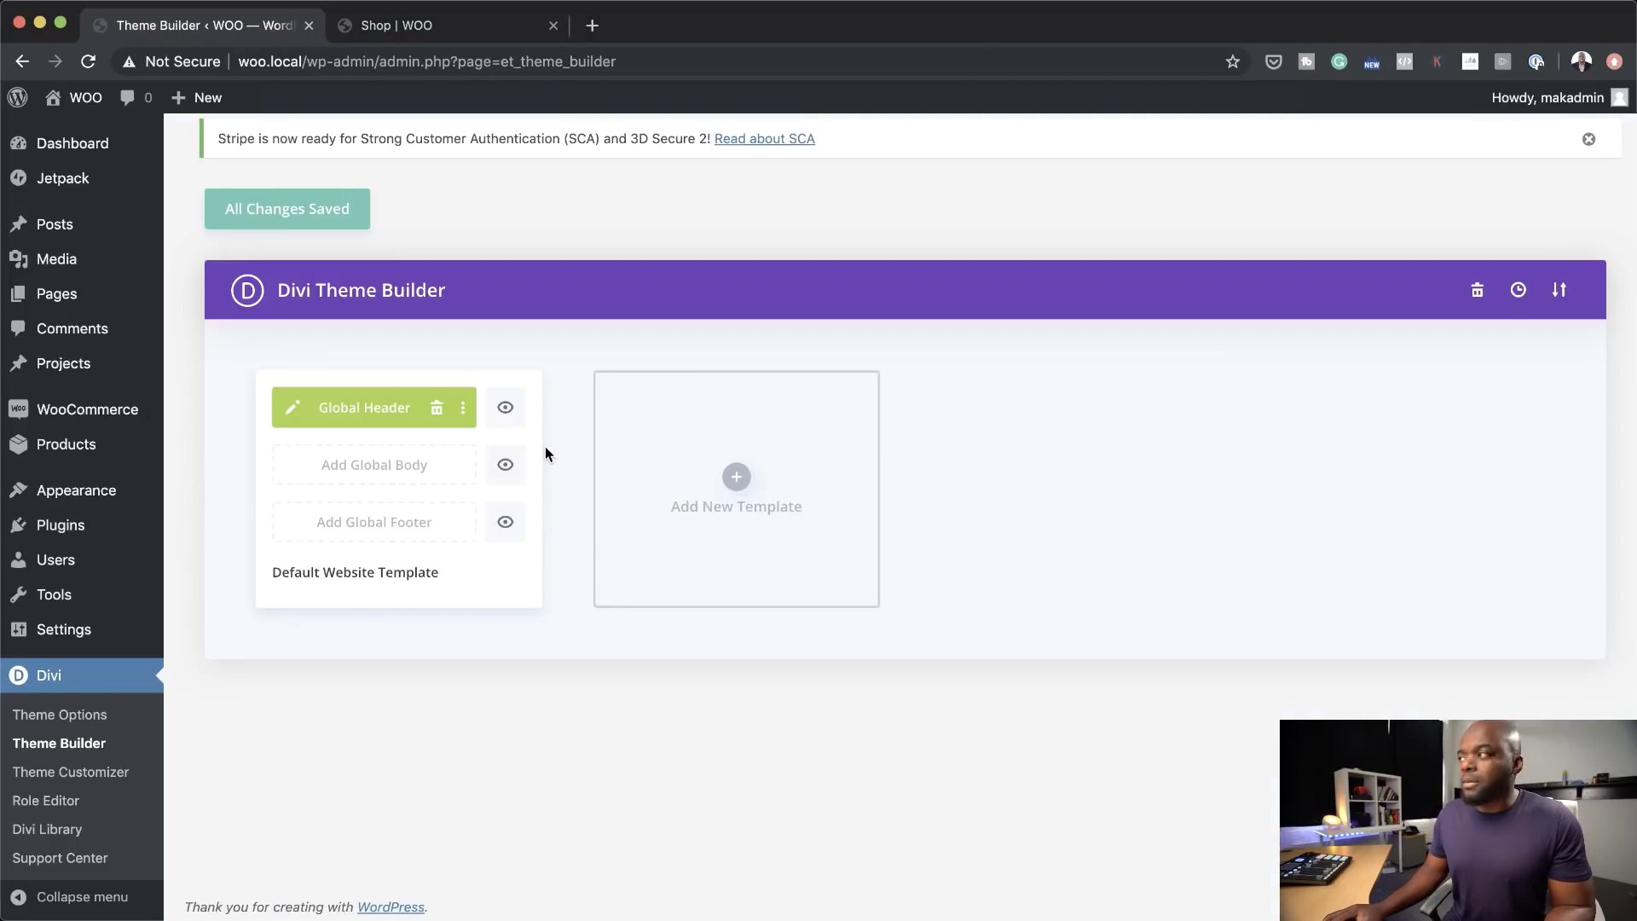
pyautogui.hotkey('ctrl', 'Tab')
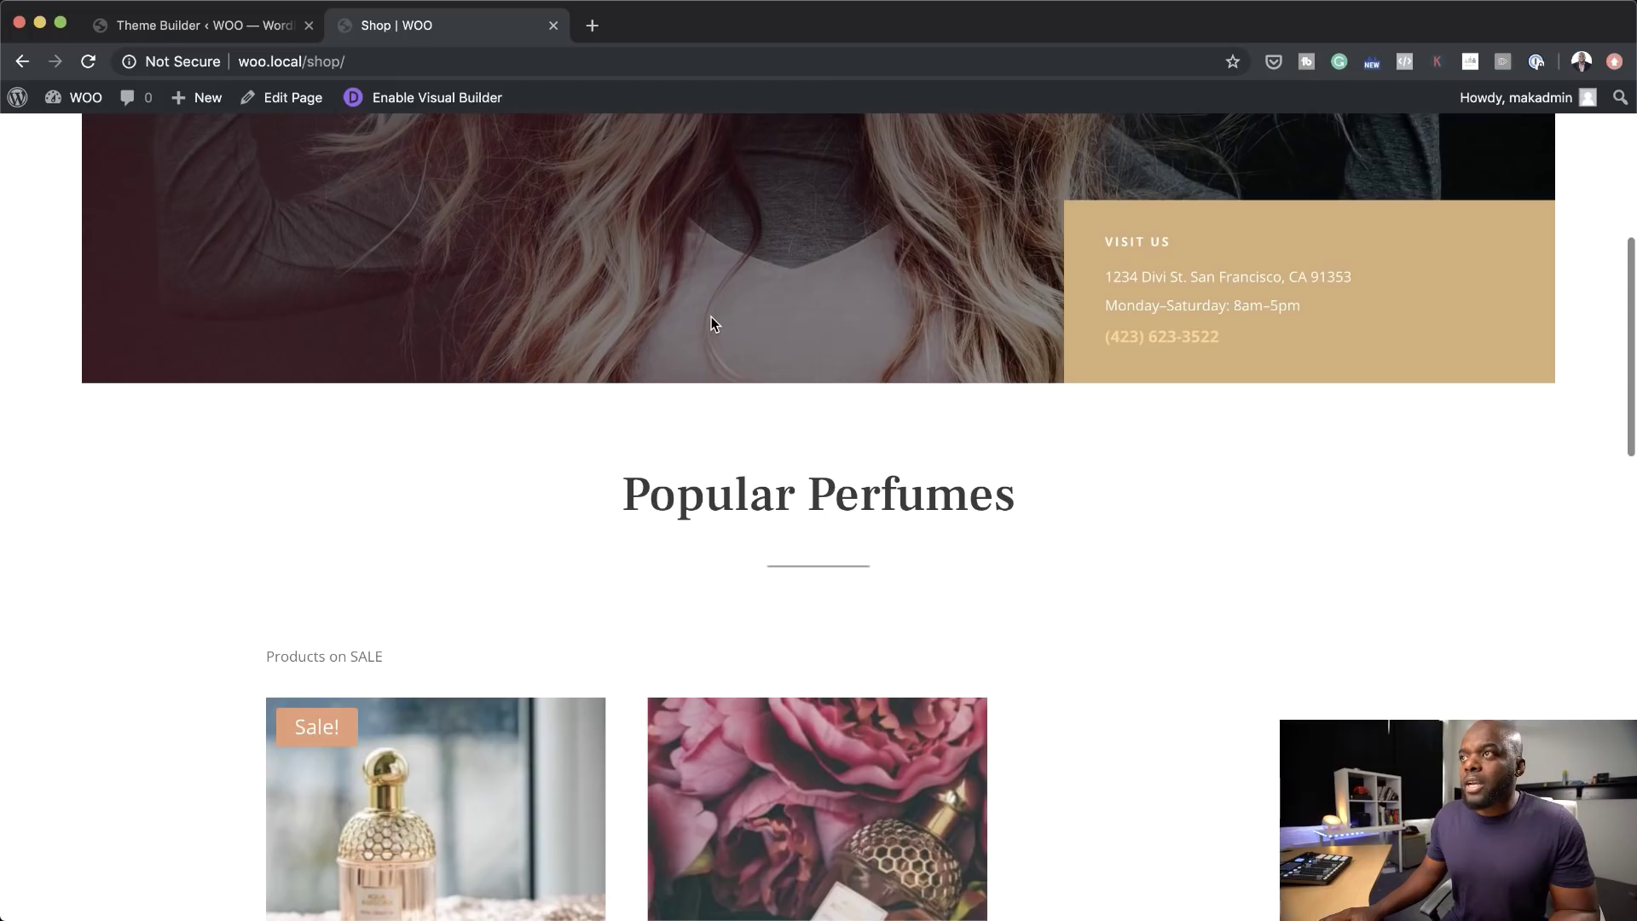
pyautogui.scroll(-15, 711, 320)
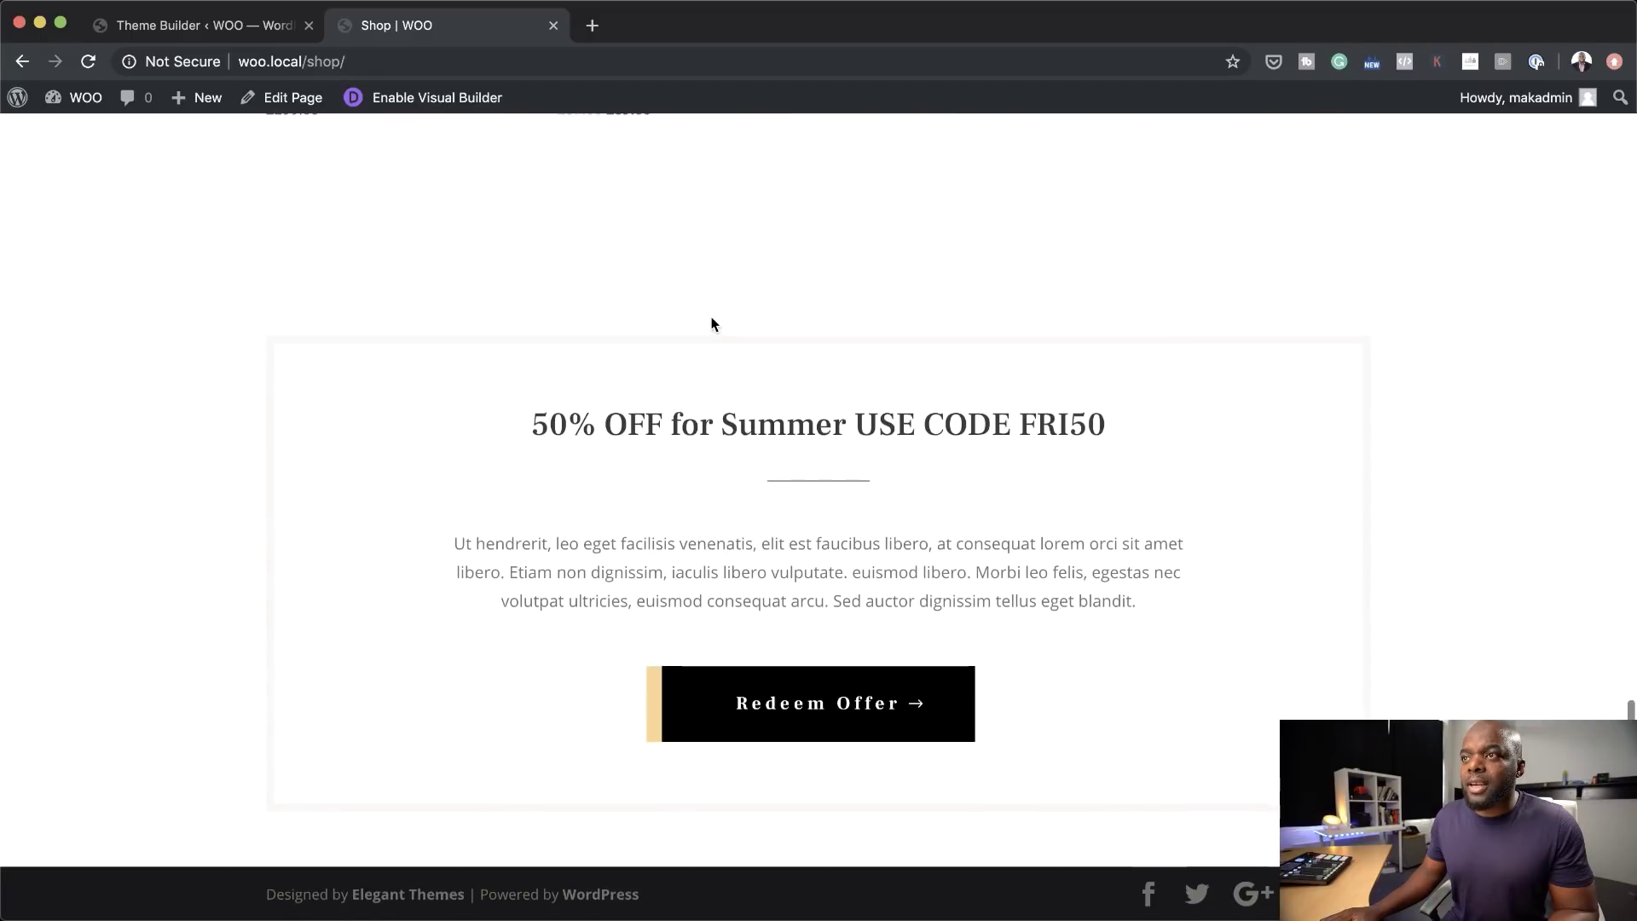
pyautogui.scroll(15, 714, 324)
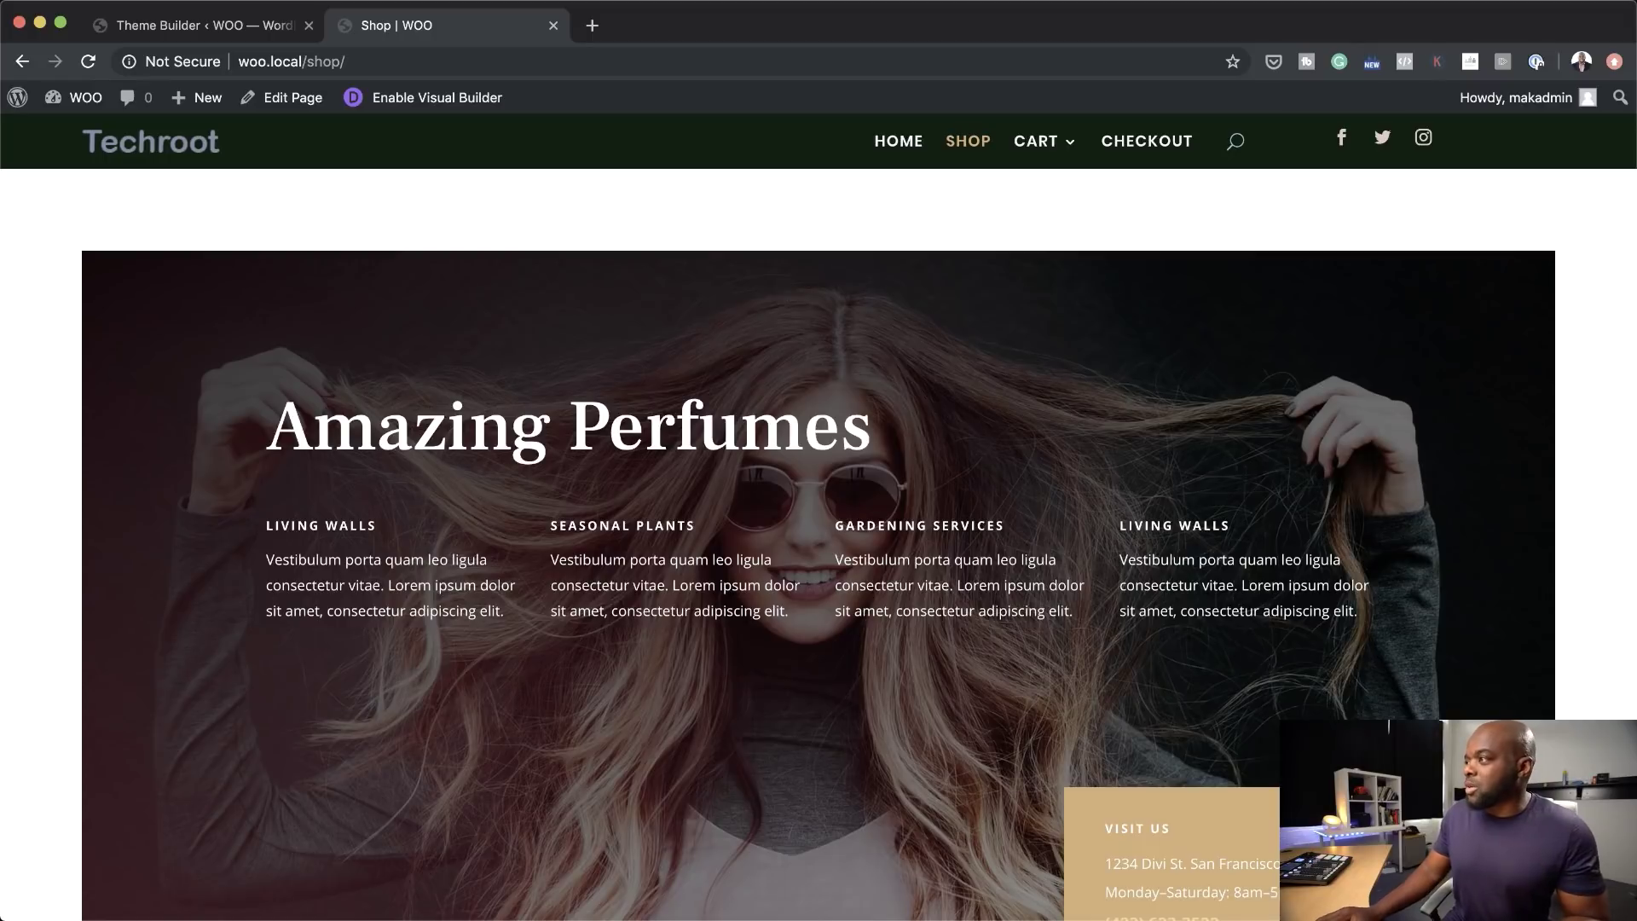
pyautogui.click(247, 29)
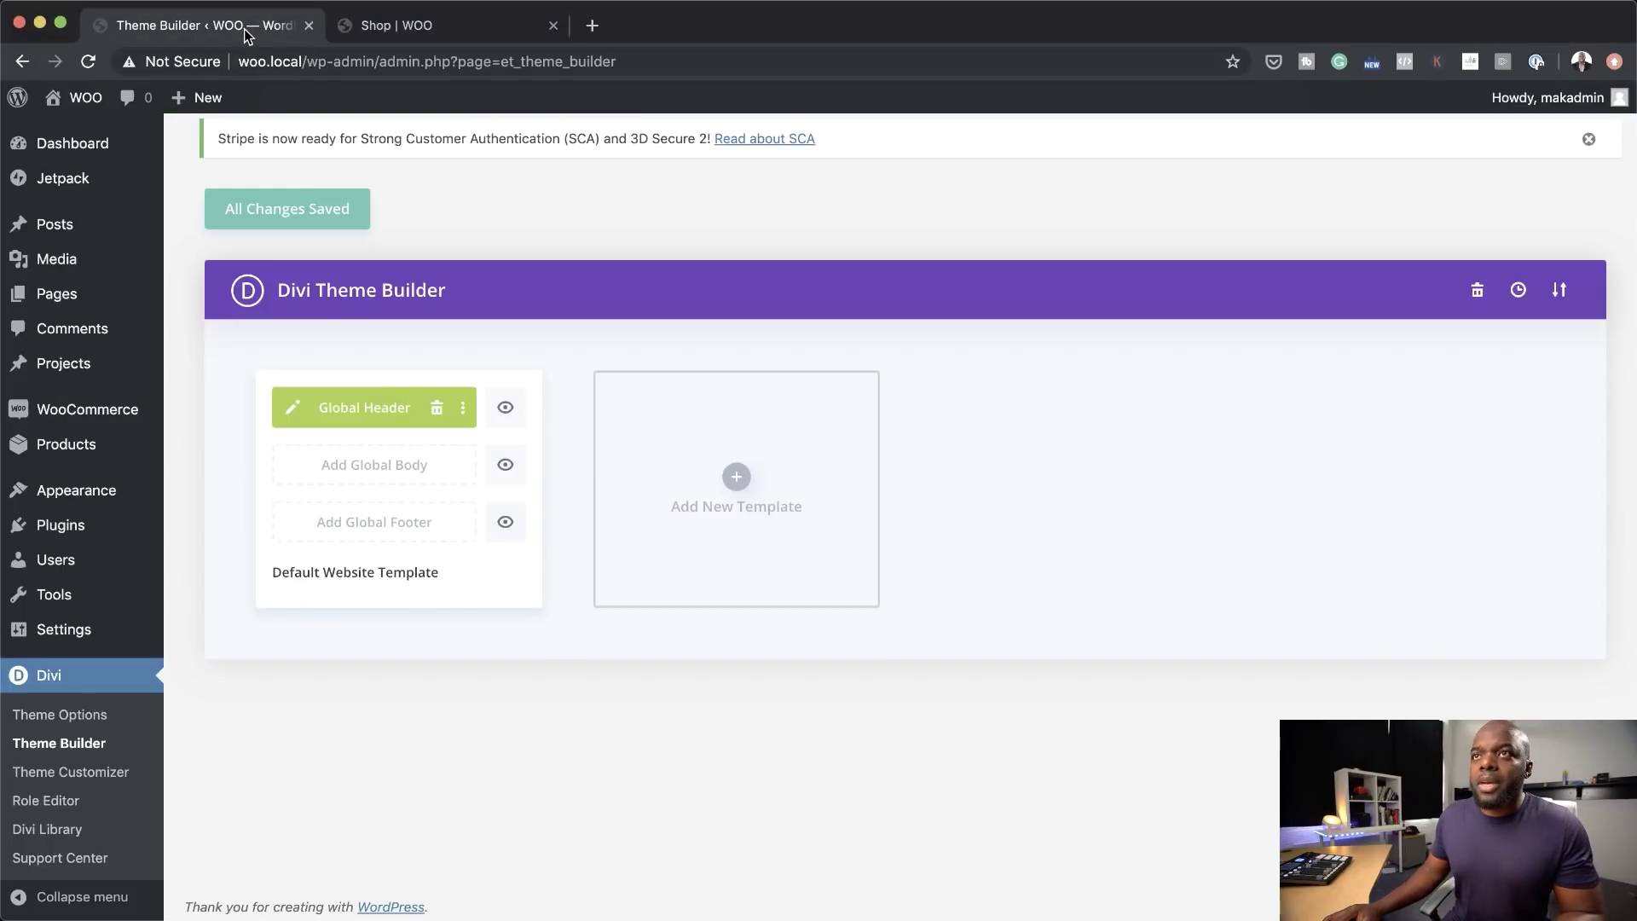
pyautogui.click(293, 410)
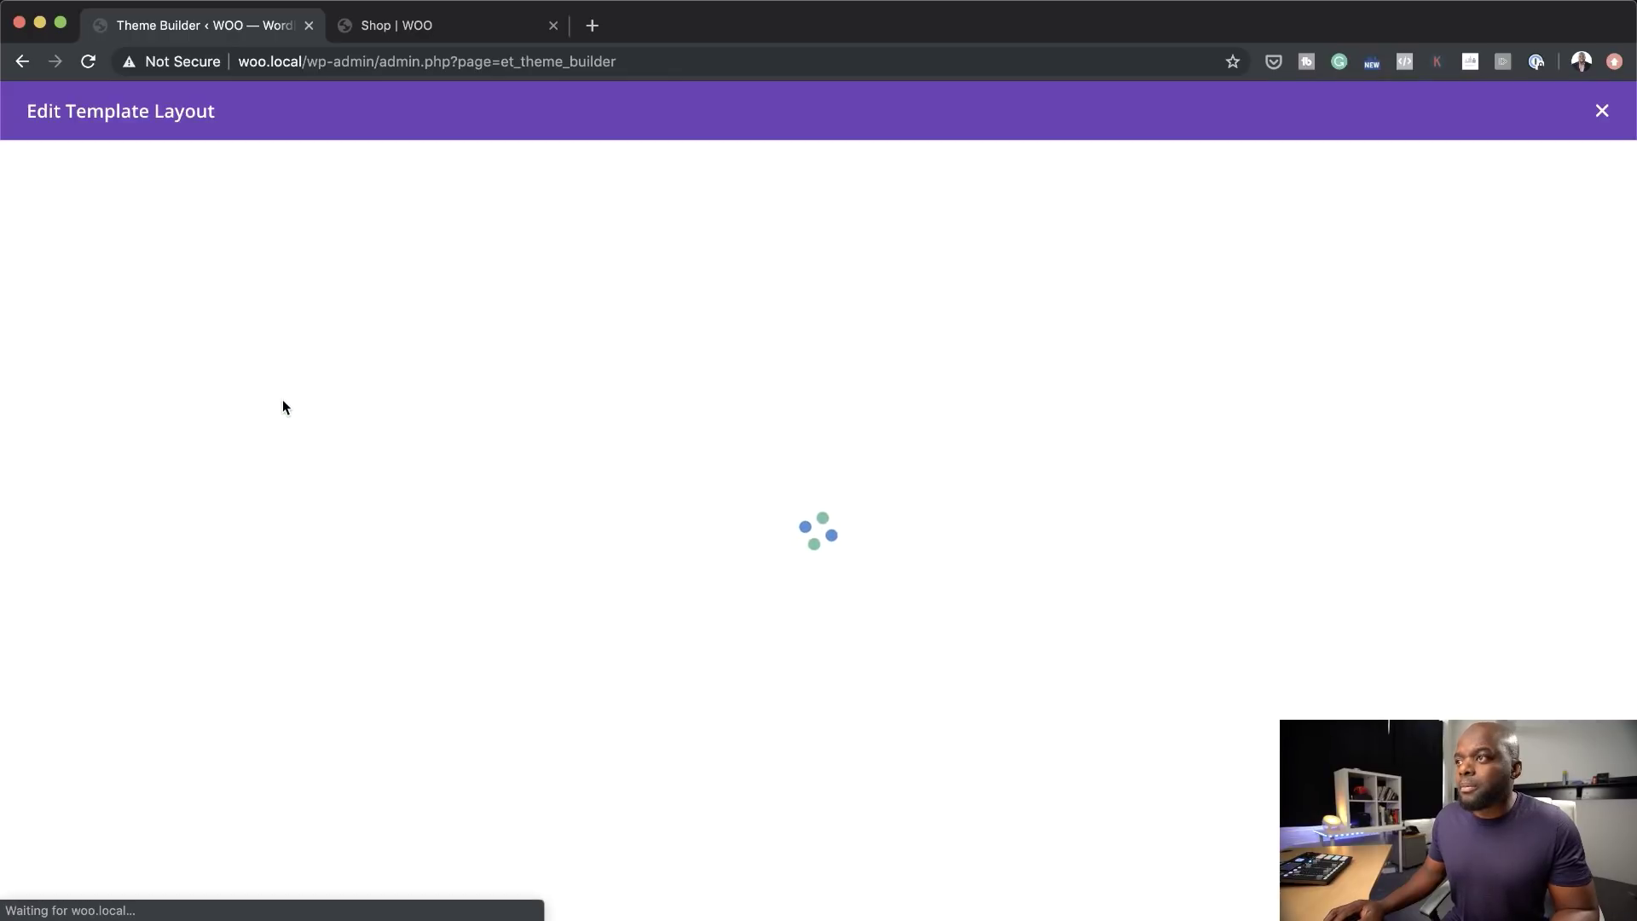
# Step: Paste position: fixed; top: 0; left: 0; right: 0; into the header section's Main Element custom CSS
pyautogui.moveTo(56, 166)
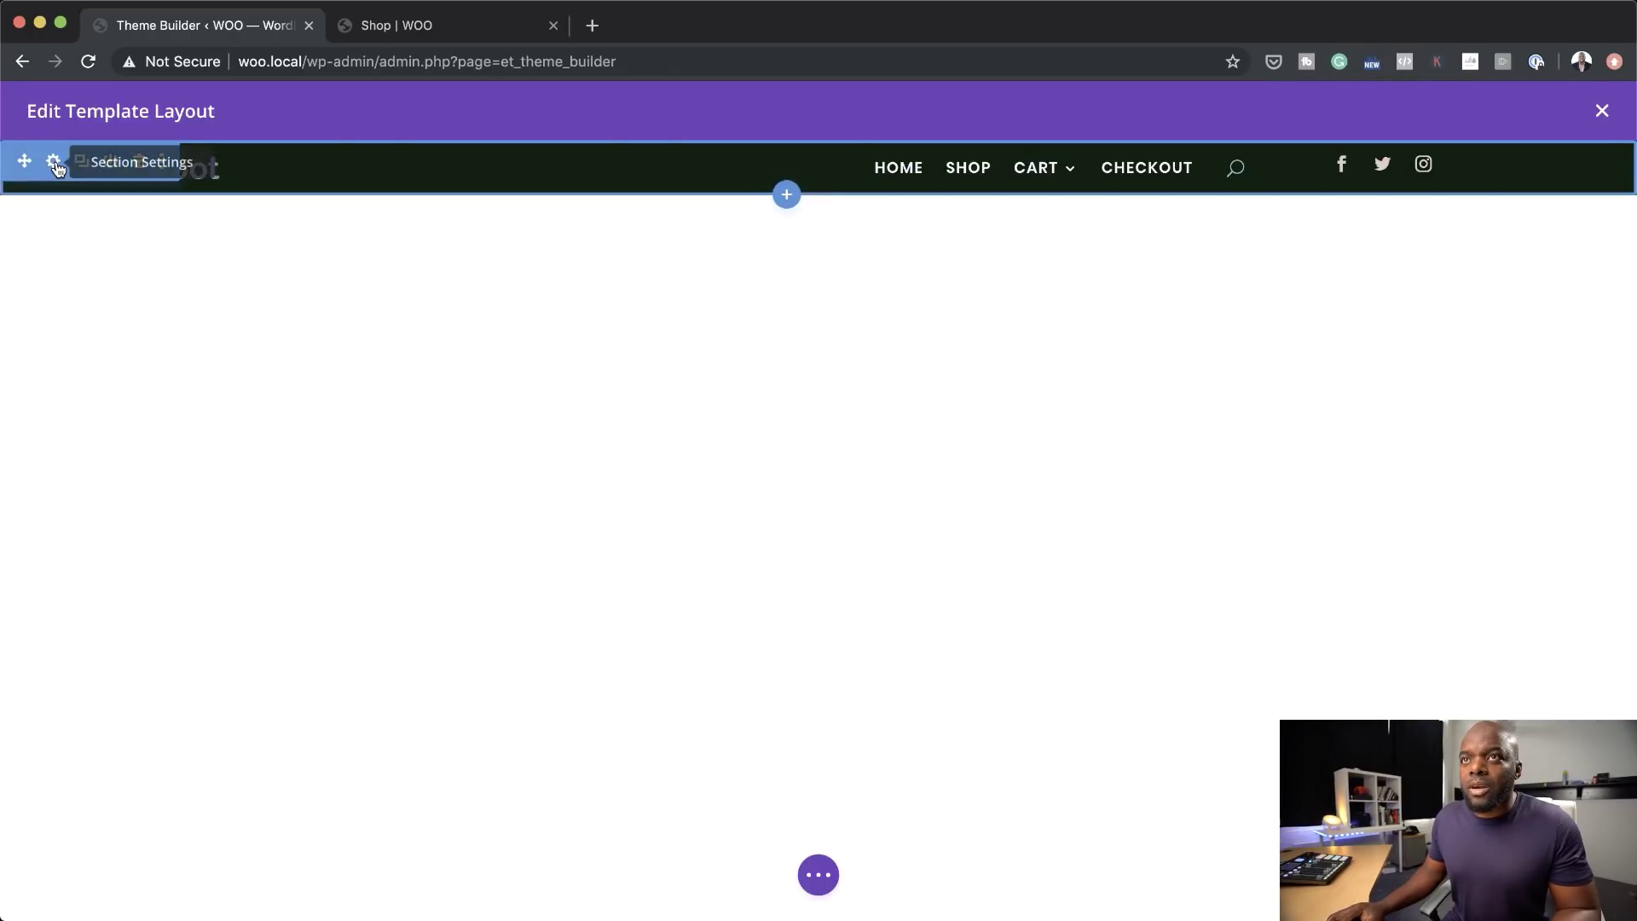
pyautogui.click(56, 166)
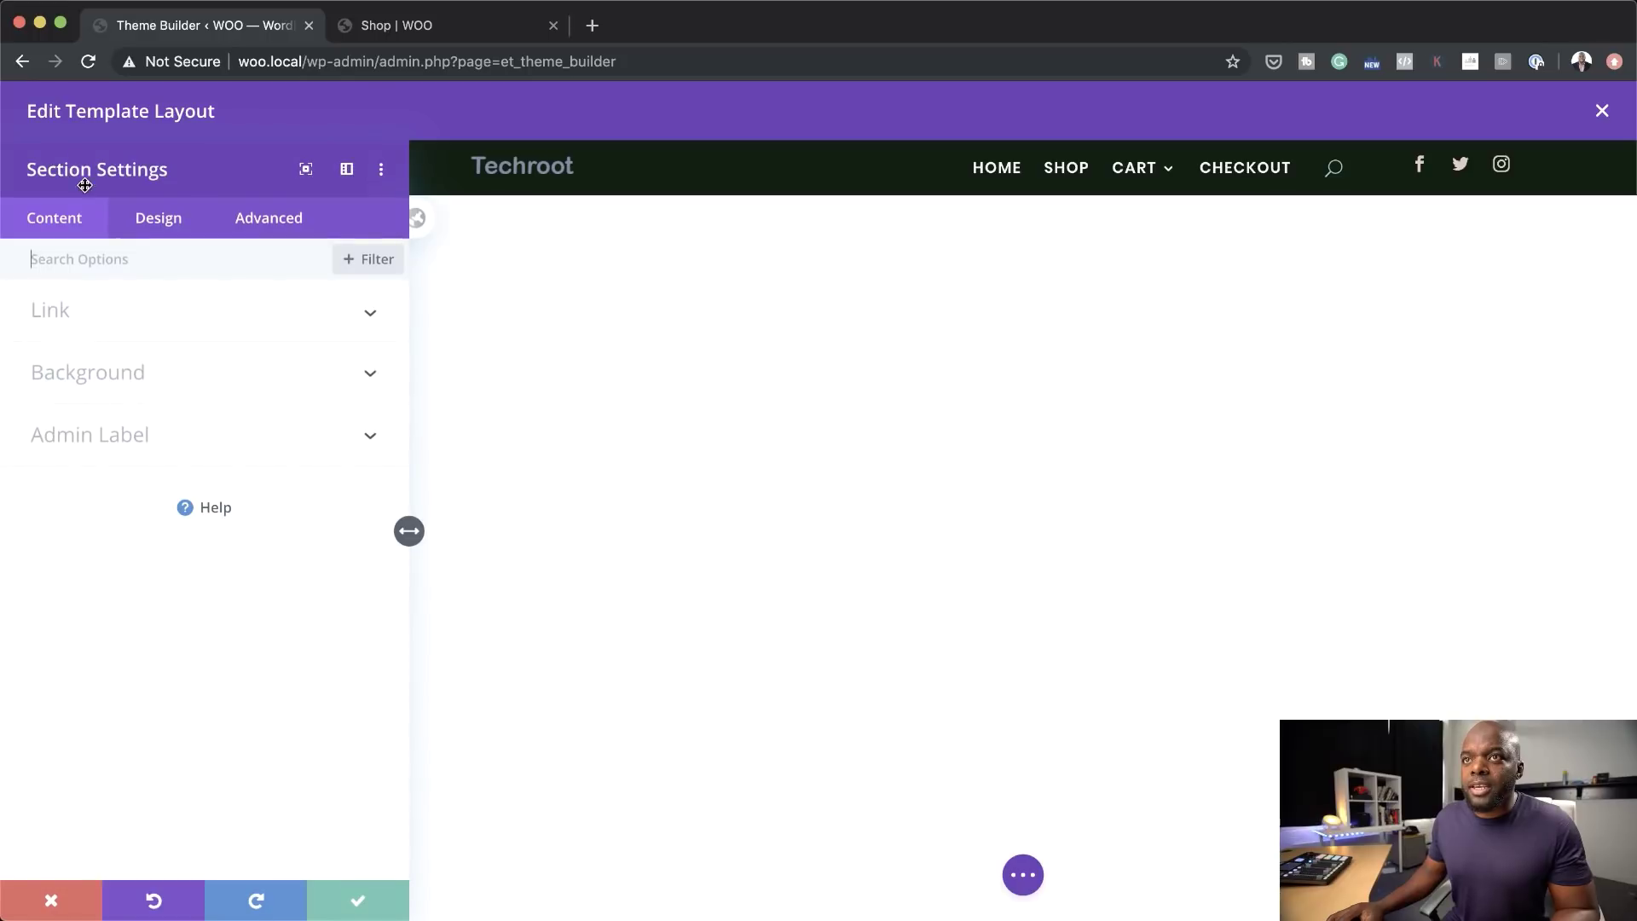
pyautogui.click(285, 223)
pyautogui.click(139, 371)
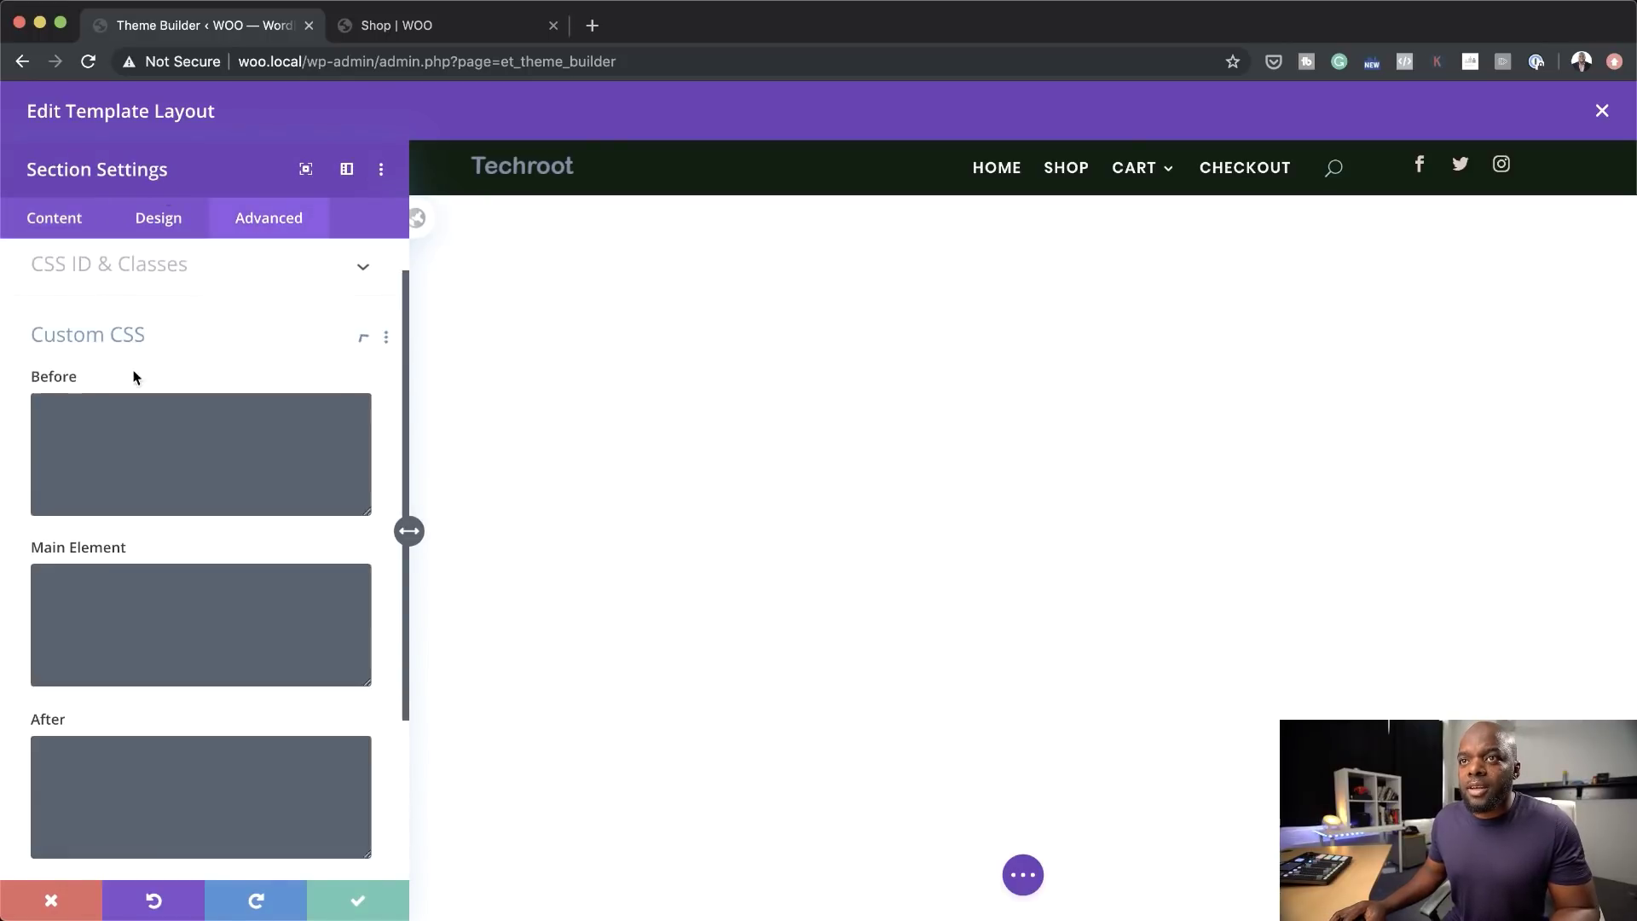
pyautogui.click(117, 514)
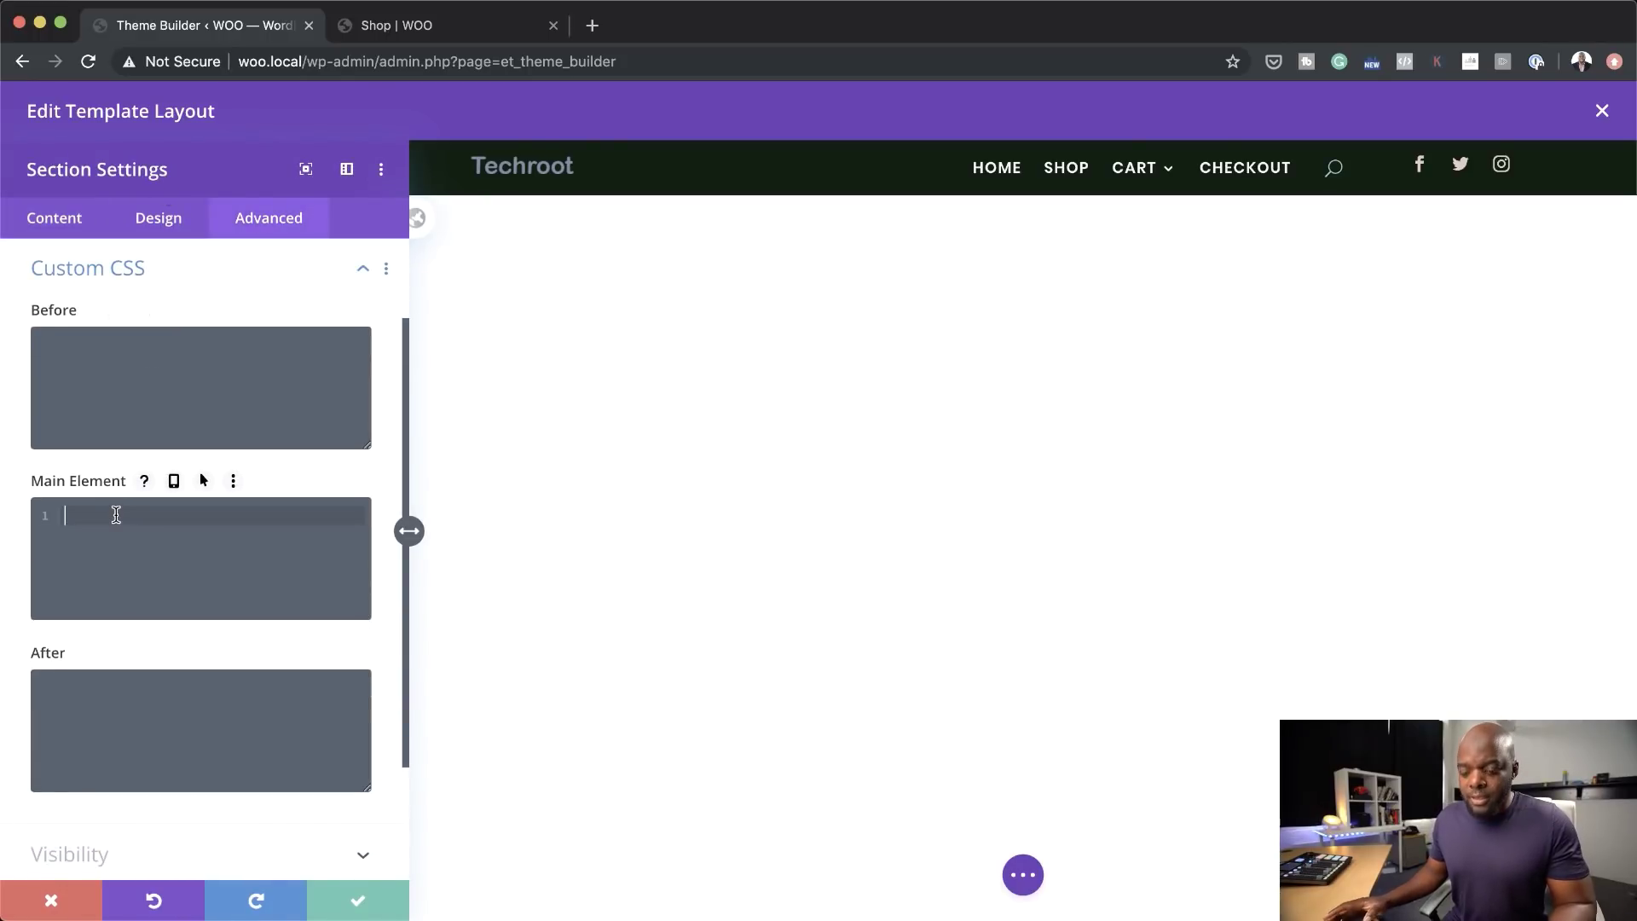
pyautogui.write('position: fixed; top: 0; left: 0; right: 0;')
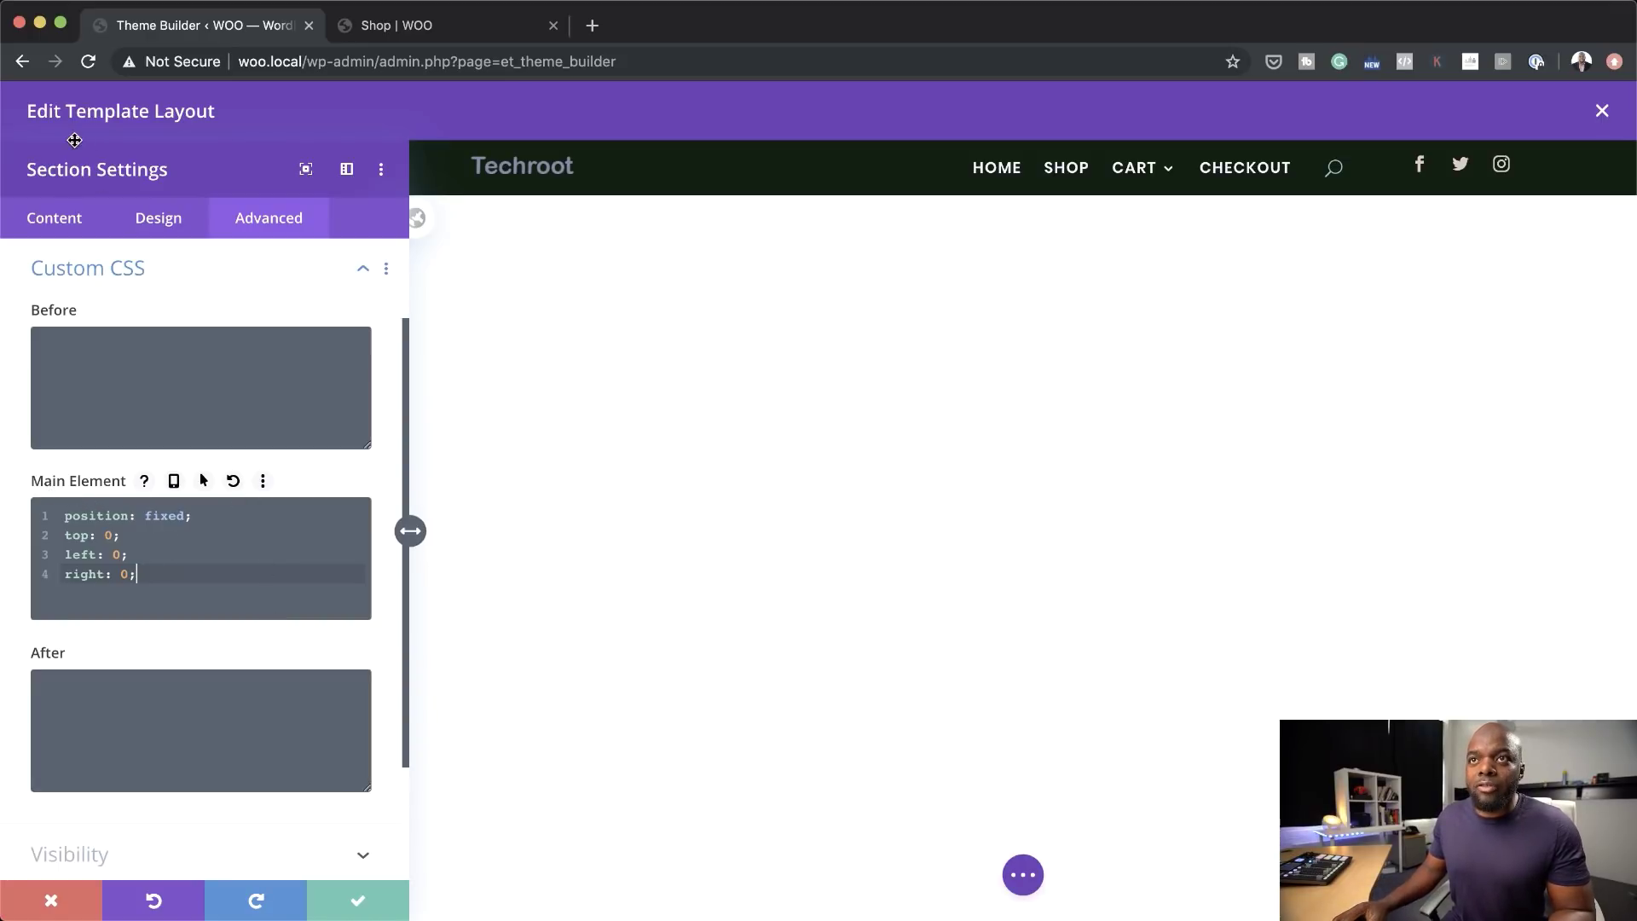
pyautogui.scroll(-3, 281, 673)
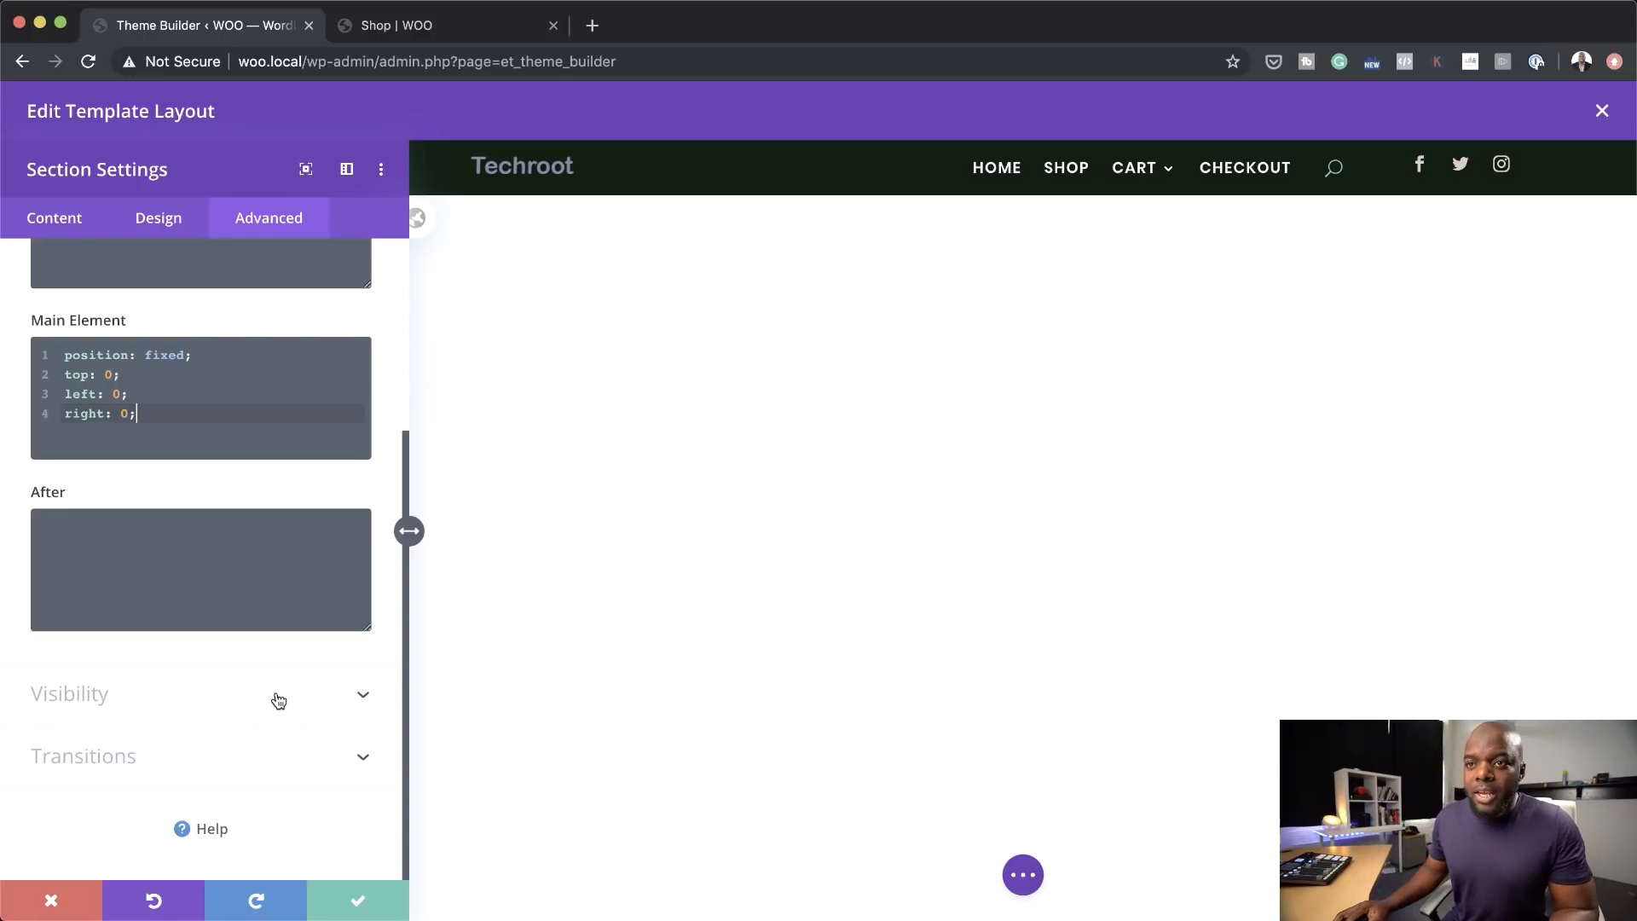
# Step: Set the header section's Z Index to 999, then close the layout editor and save changes
pyautogui.click(278, 698)
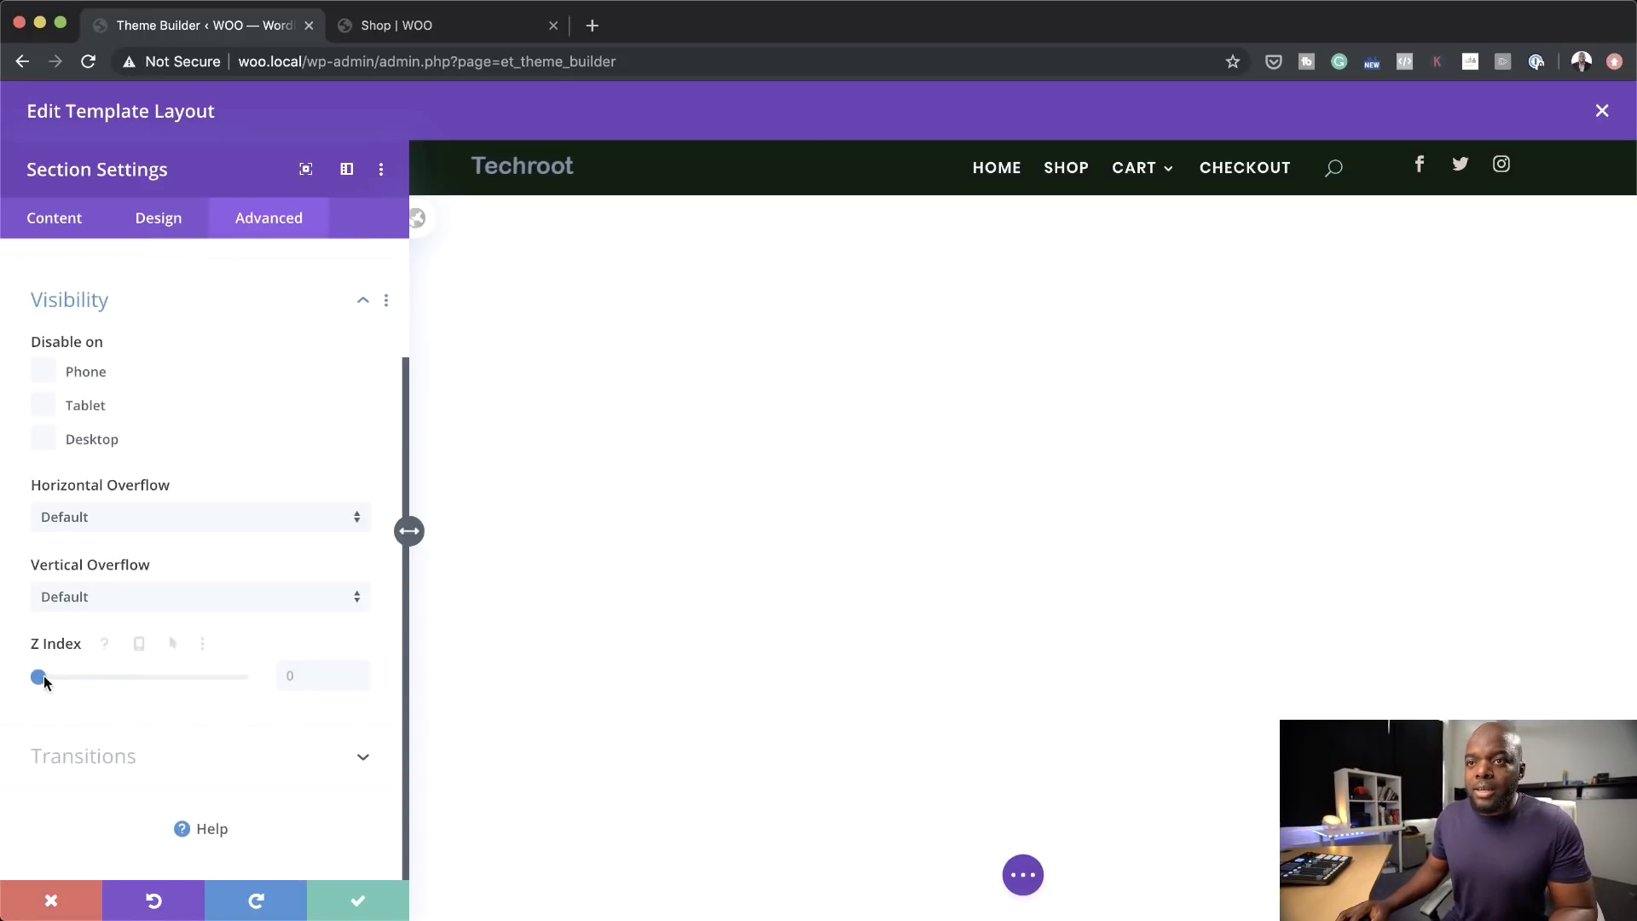
pyautogui.moveTo(40, 676); pyautogui.dragTo(273, 690)
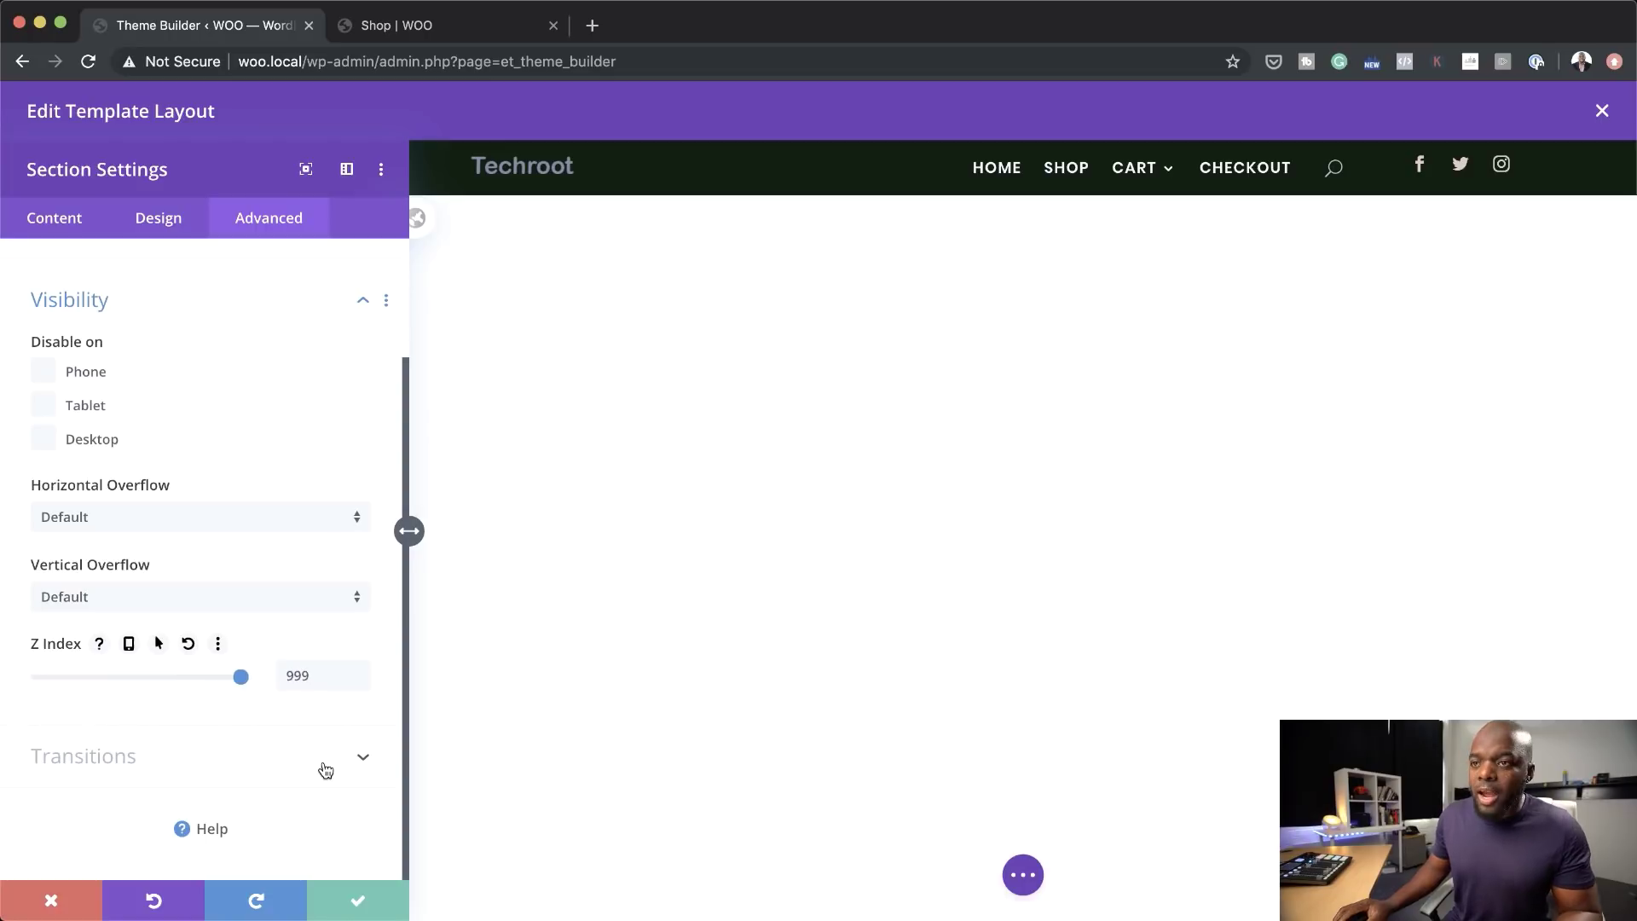
pyautogui.click(358, 902)
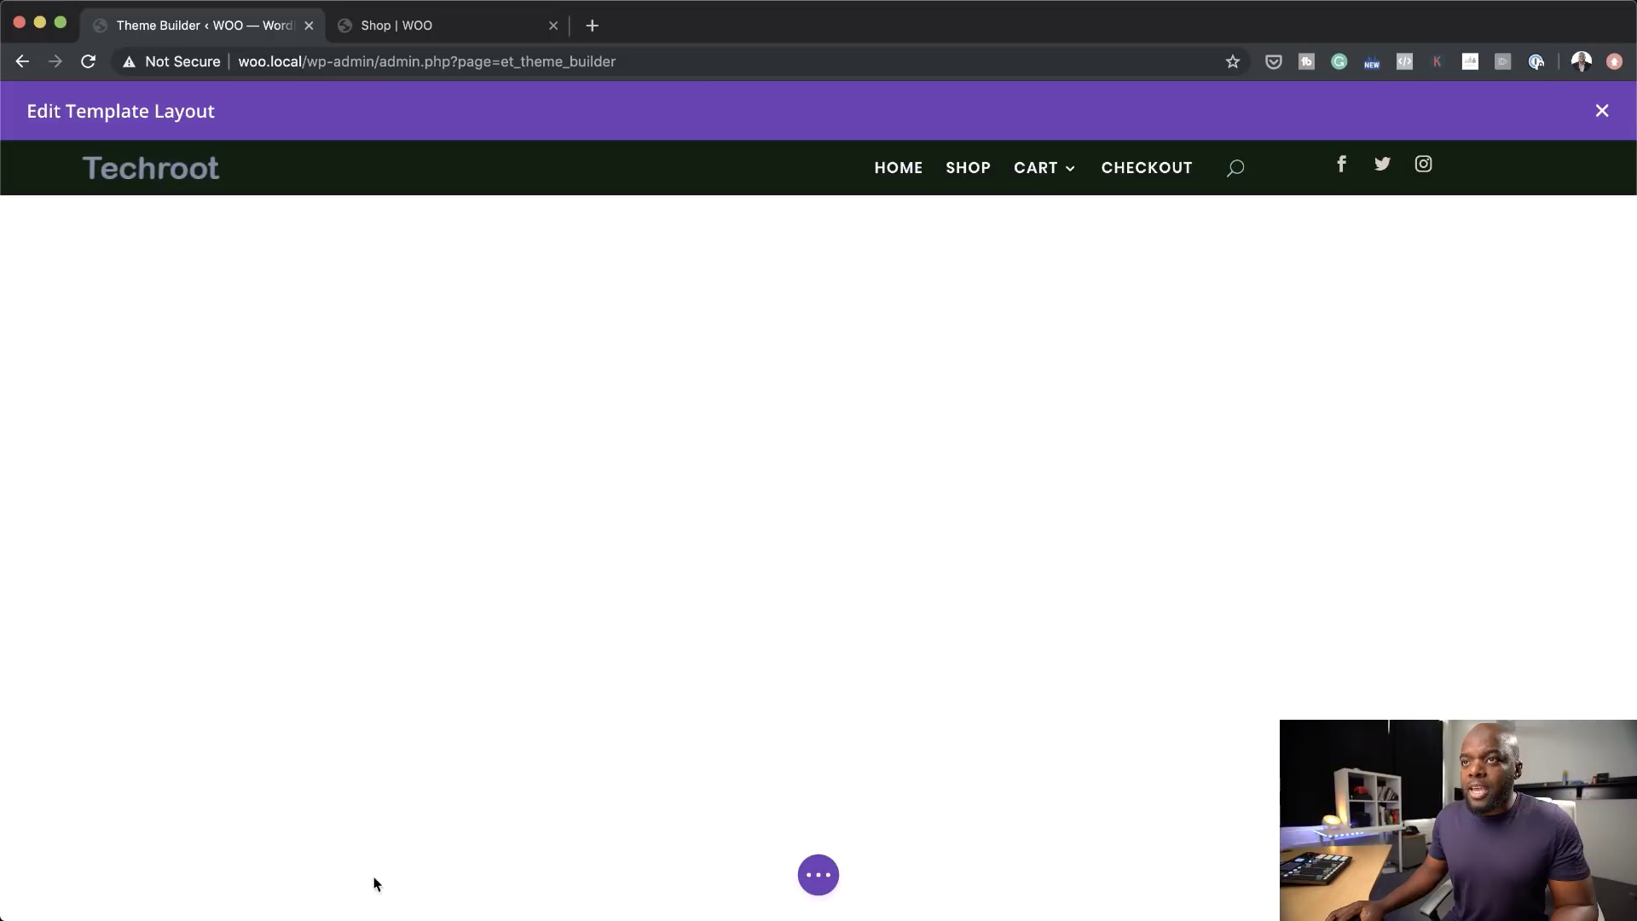
pyautogui.moveTo(917, 851)
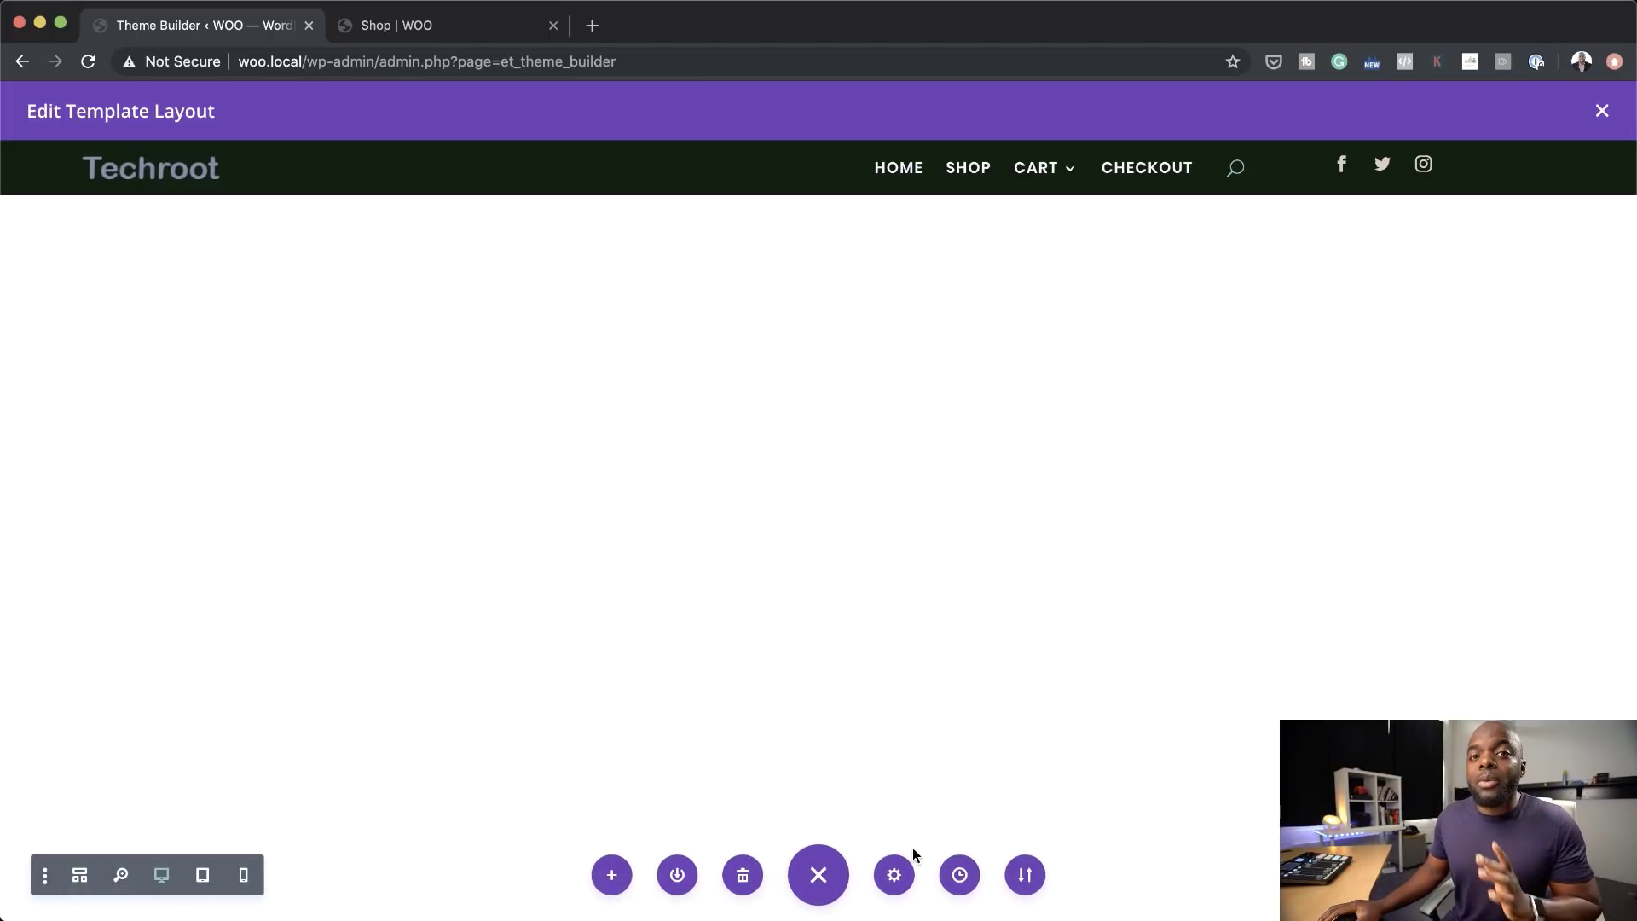
pyautogui.click(1600, 112)
pyautogui.click(278, 222)
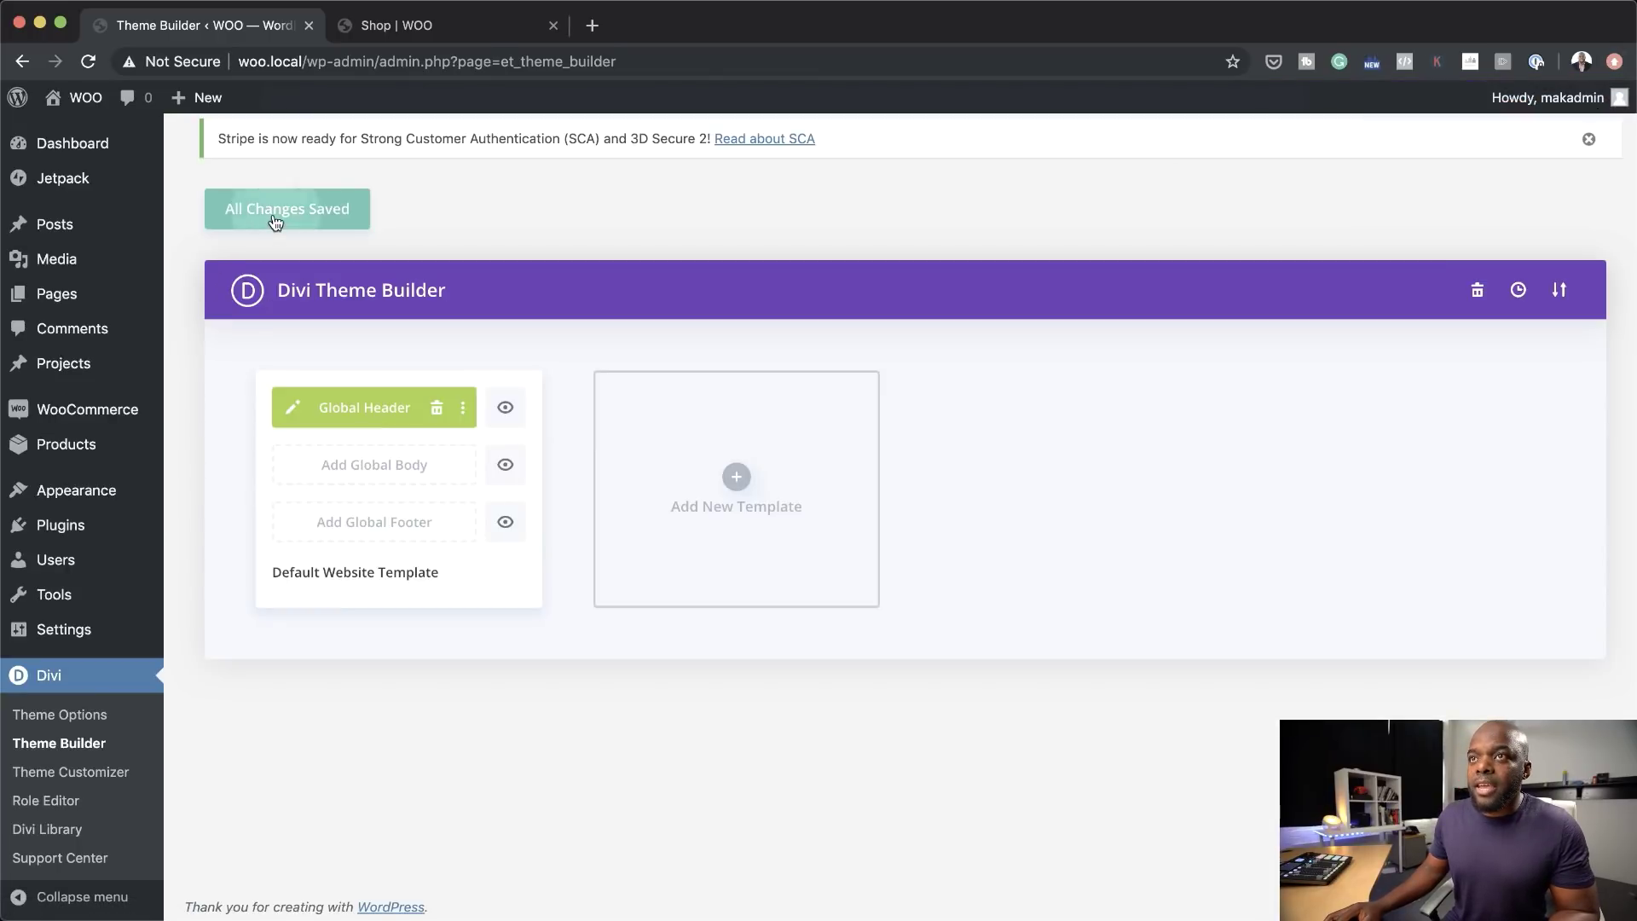
# Step: Reload the Shop page and log out to view the site as a visitor
pyautogui.click(459, 29)
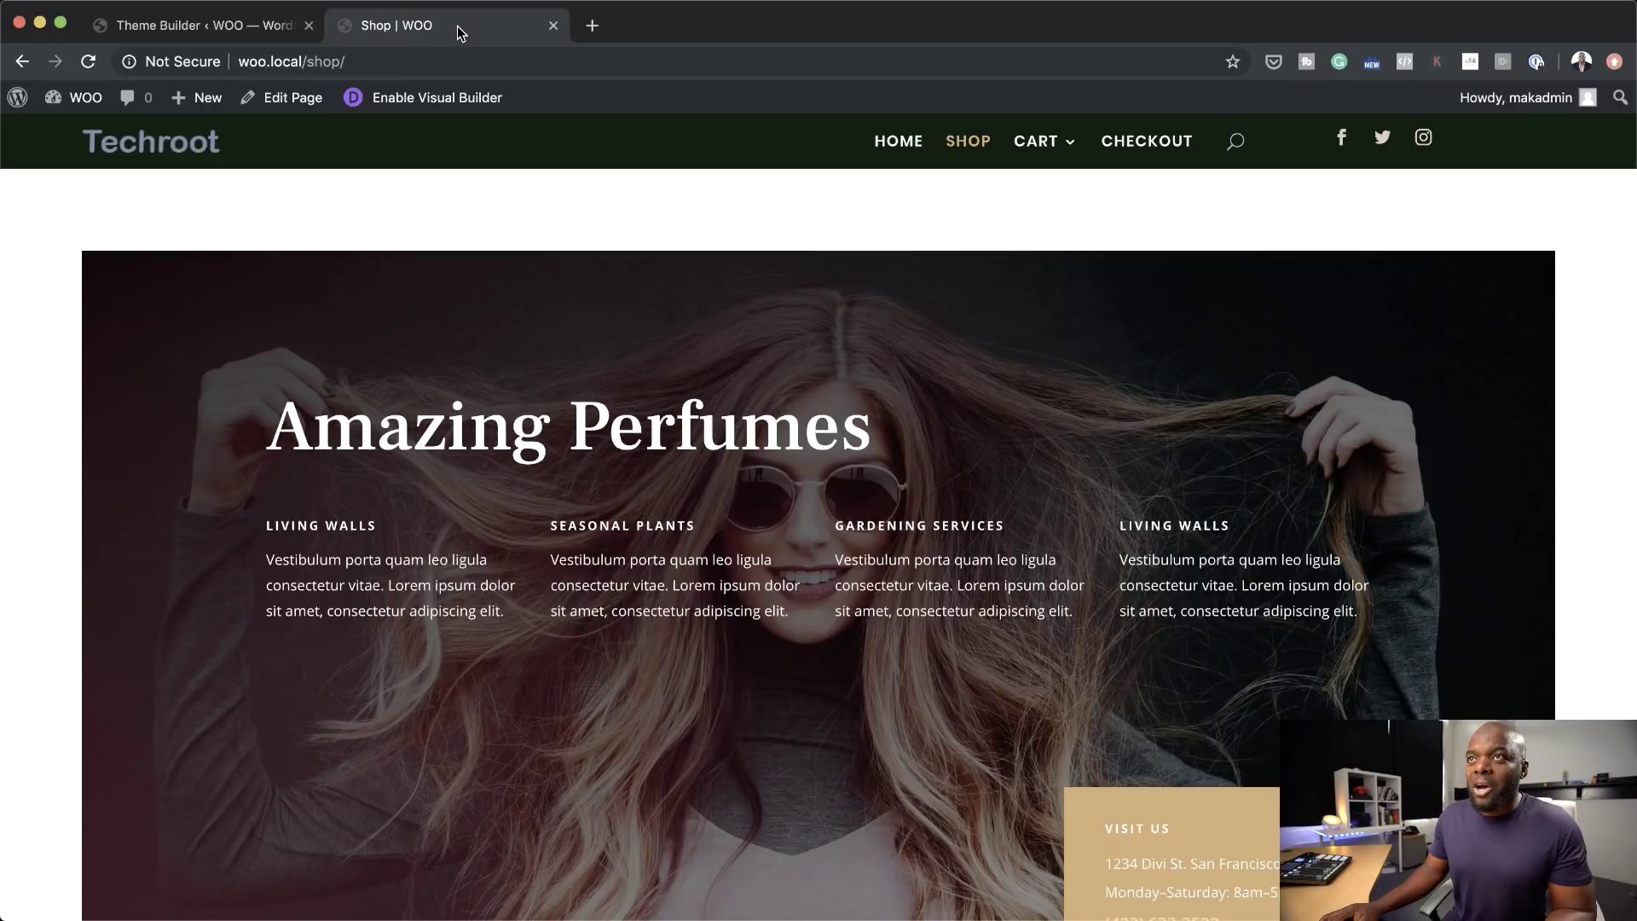
pyautogui.click(88, 61)
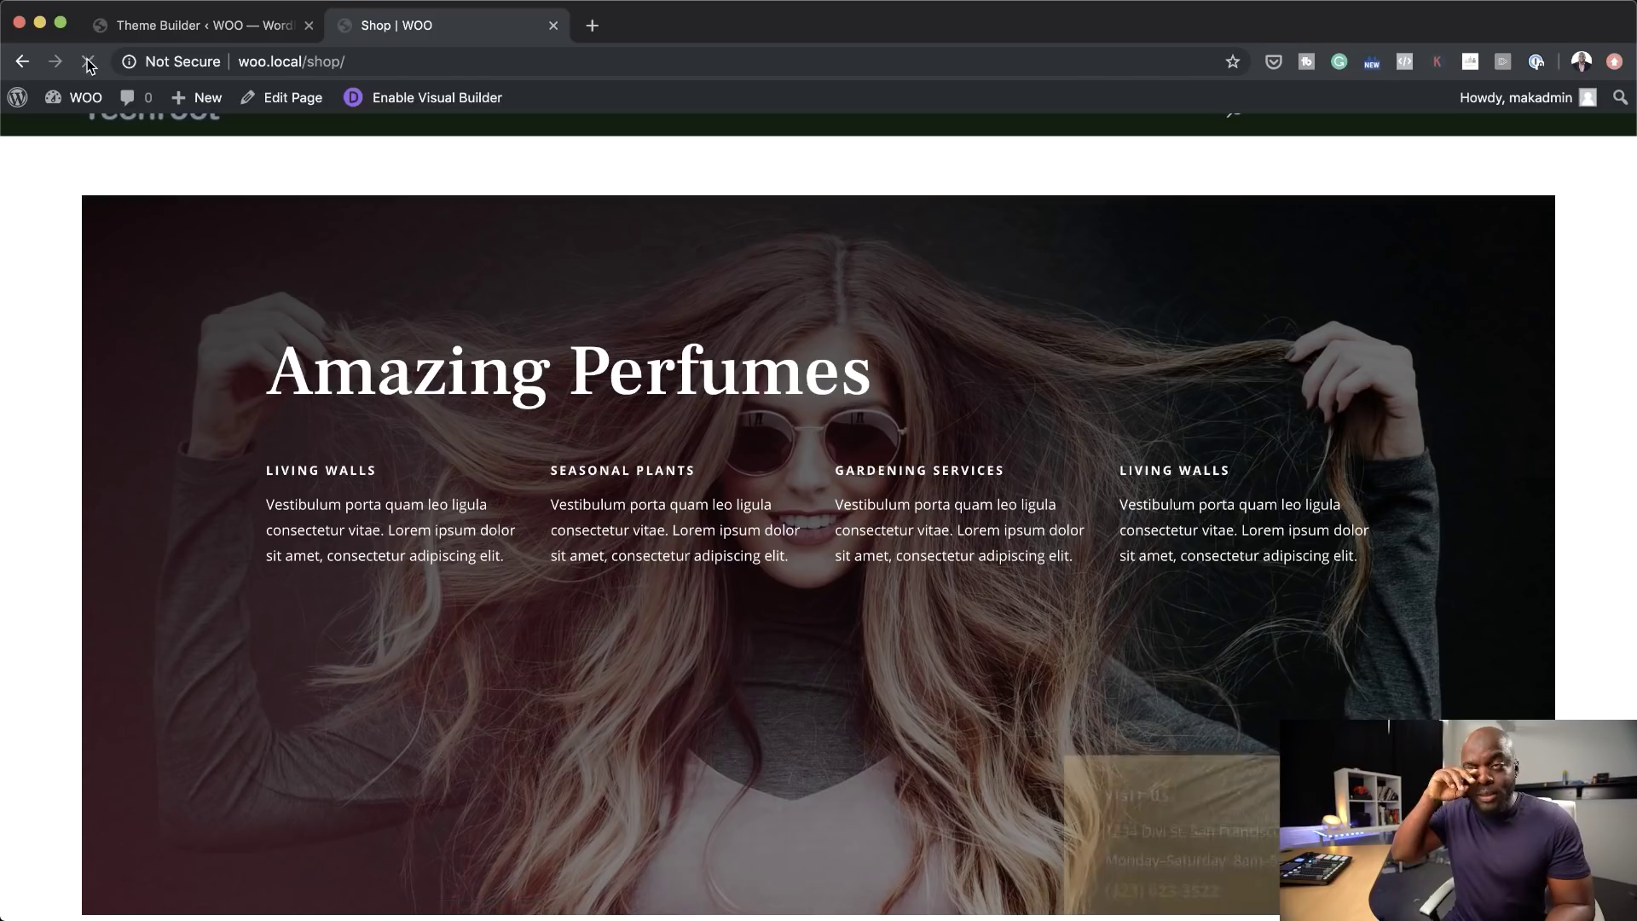
pyautogui.moveTo(1512, 103)
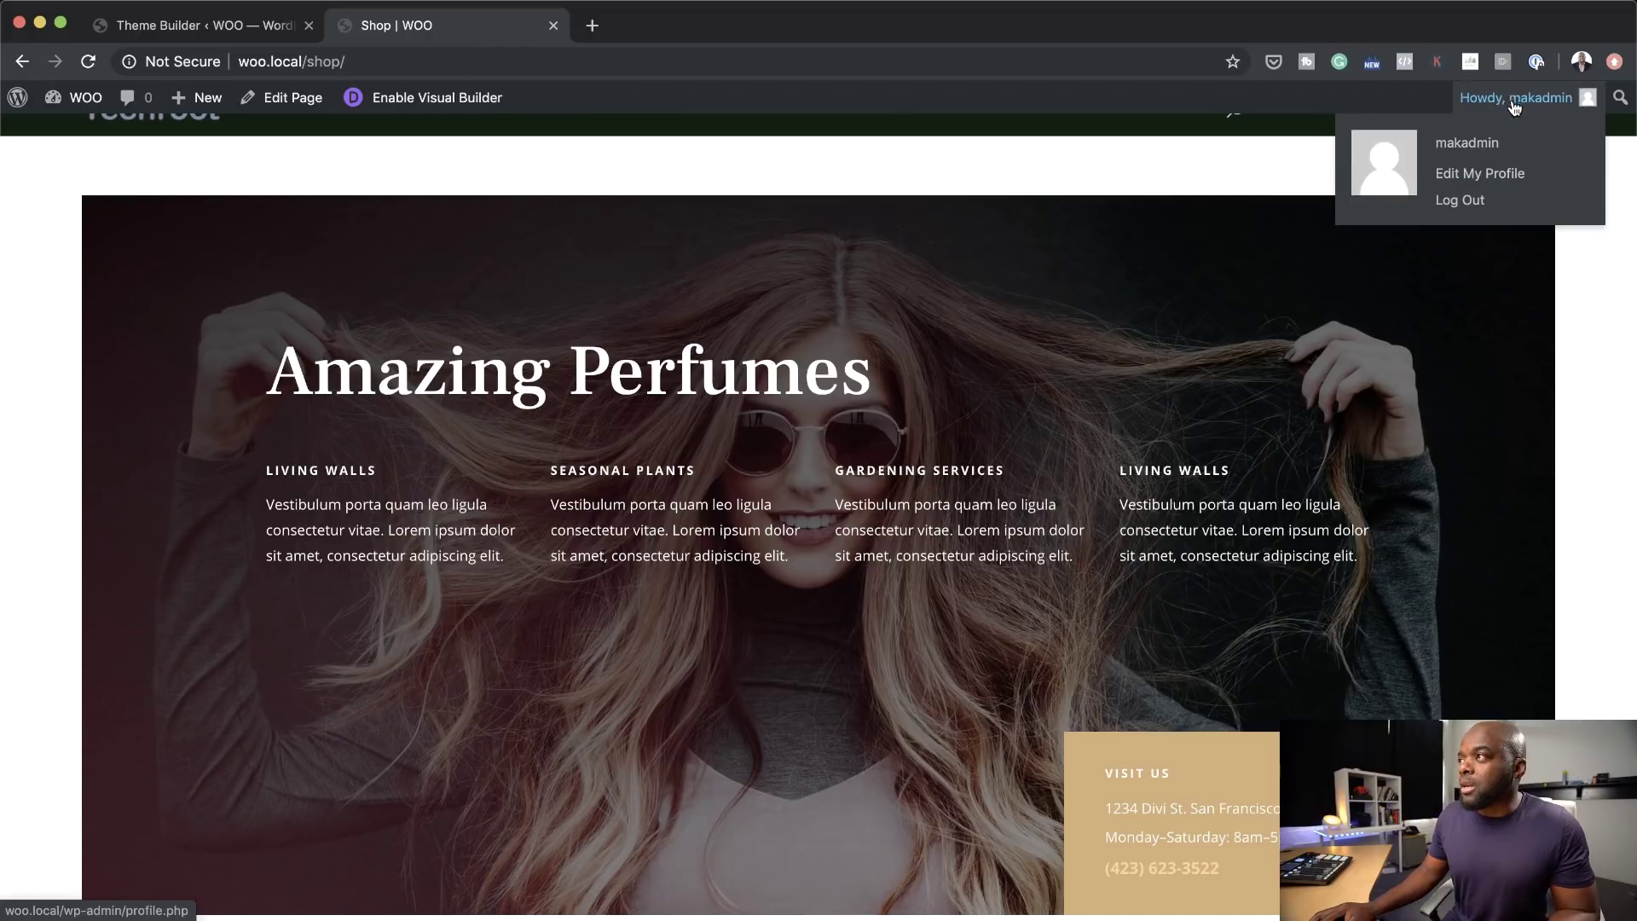
pyautogui.click(1461, 201)
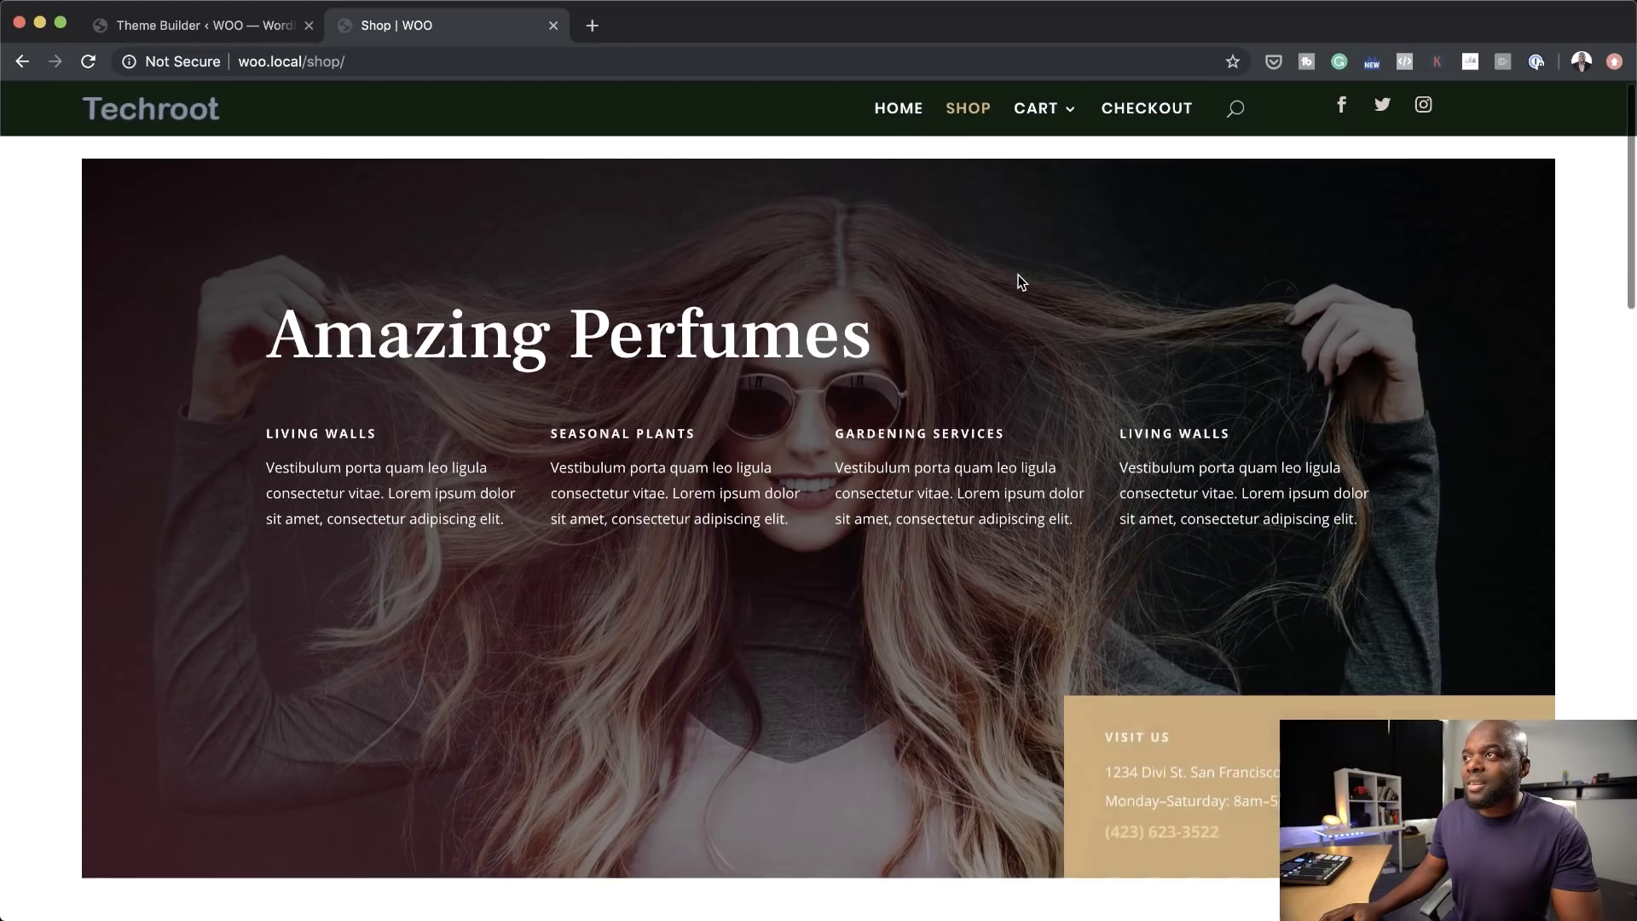
# Step: Scroll the shop page up and down to confirm the header stays fixed
pyautogui.scroll(-1, 1019, 273)
pyautogui.scroll(-7, 1021, 280)
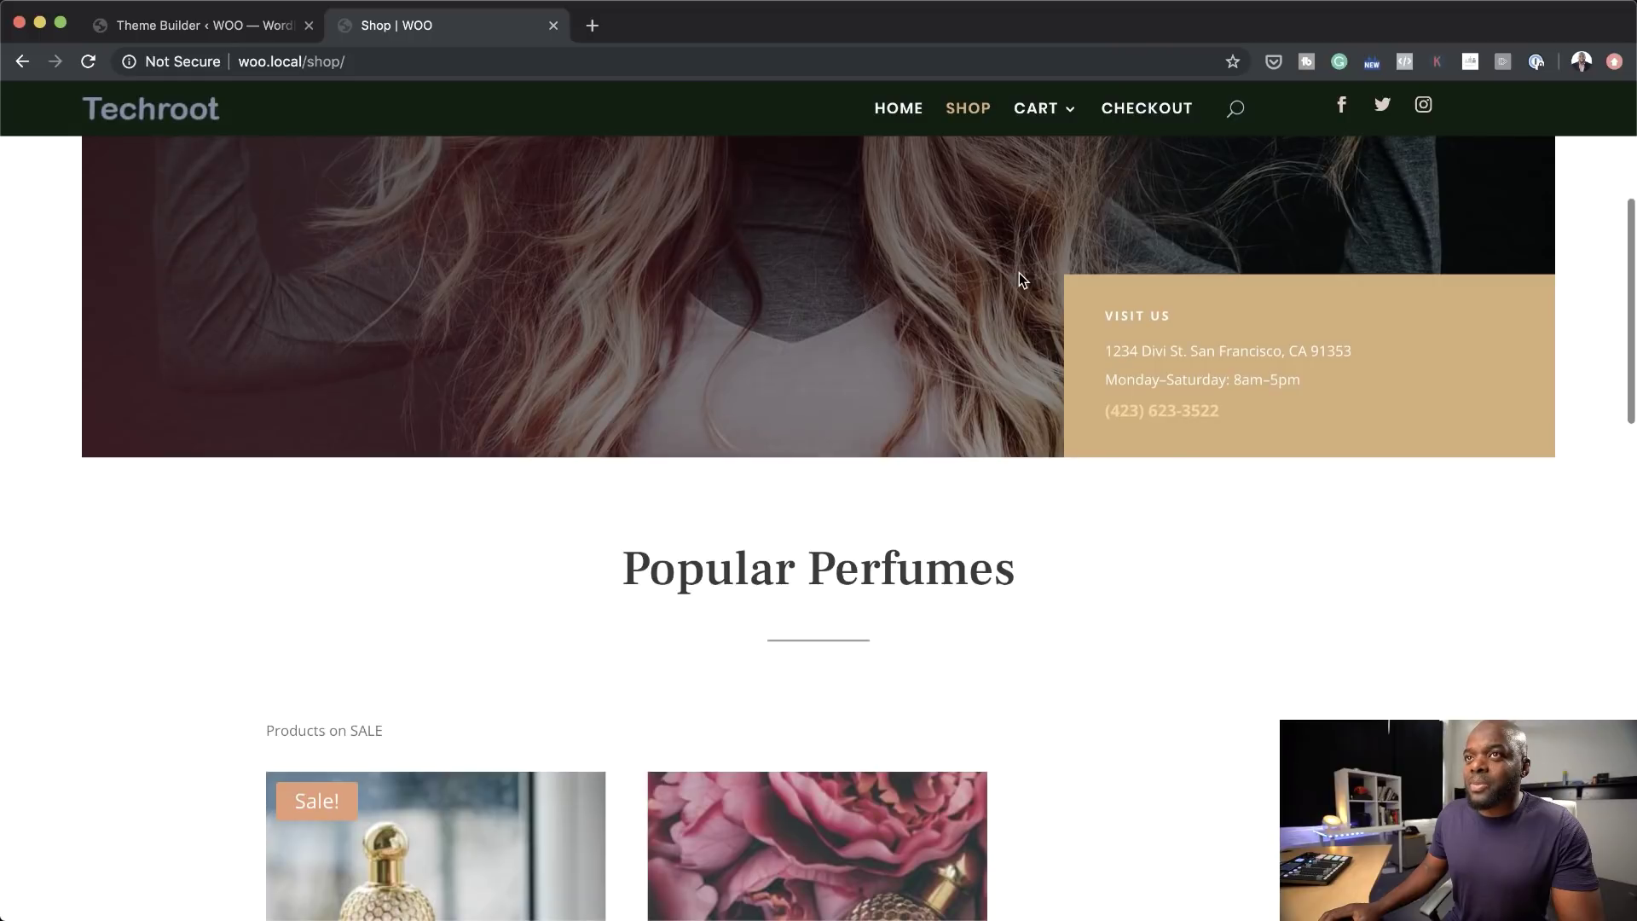
pyautogui.scroll(-7, 1021, 280)
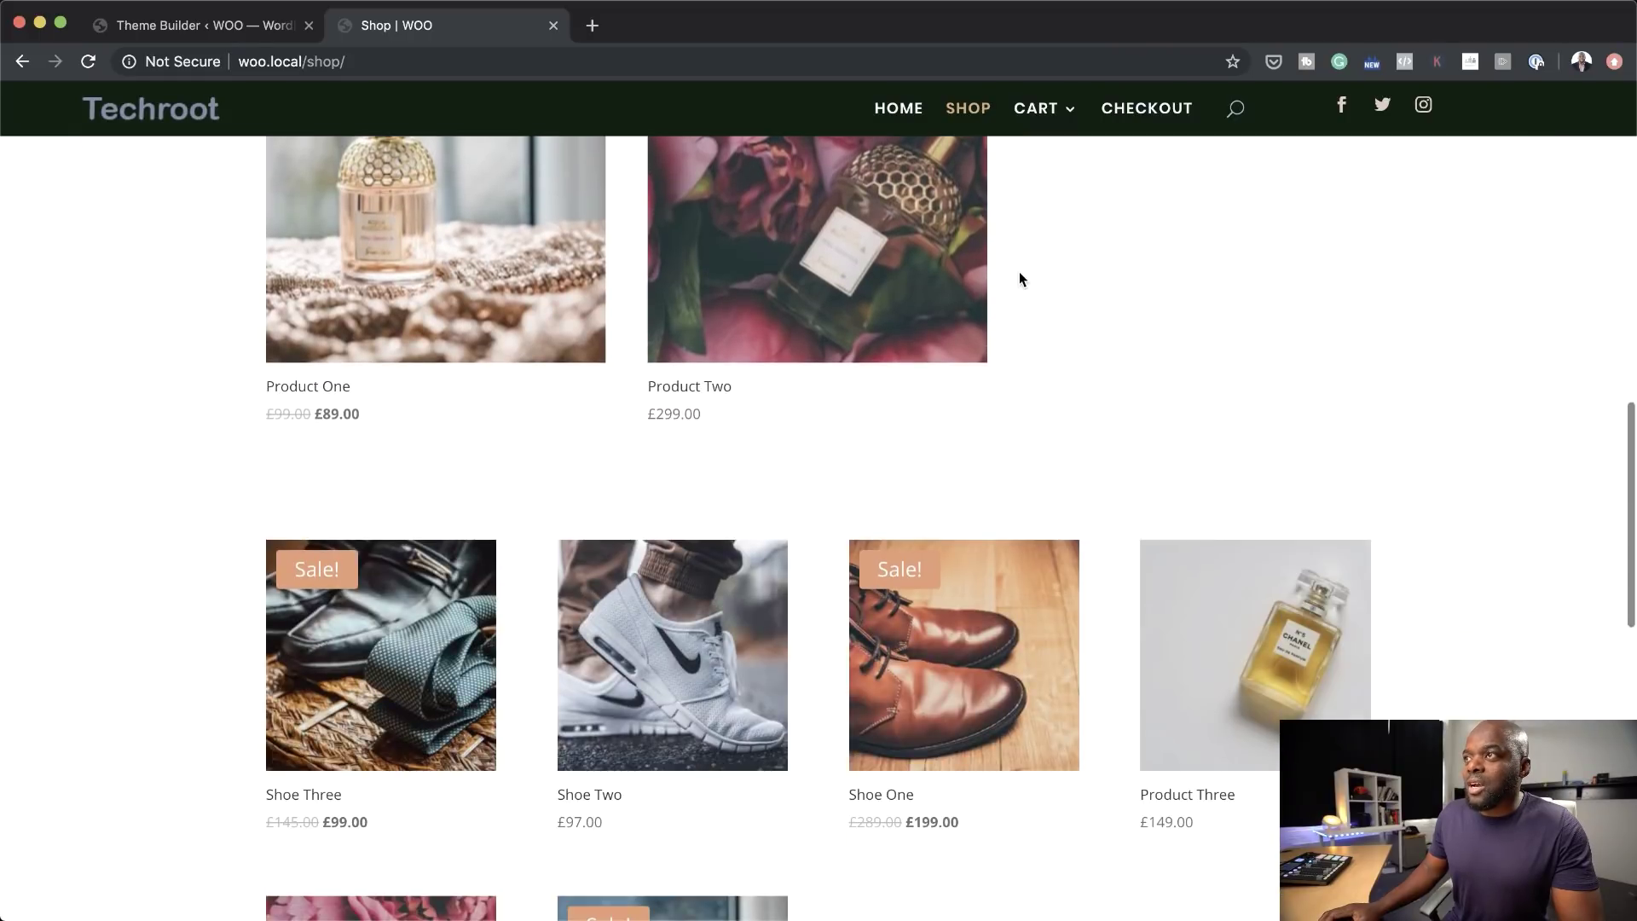
pyautogui.scroll(-10, 1020, 271)
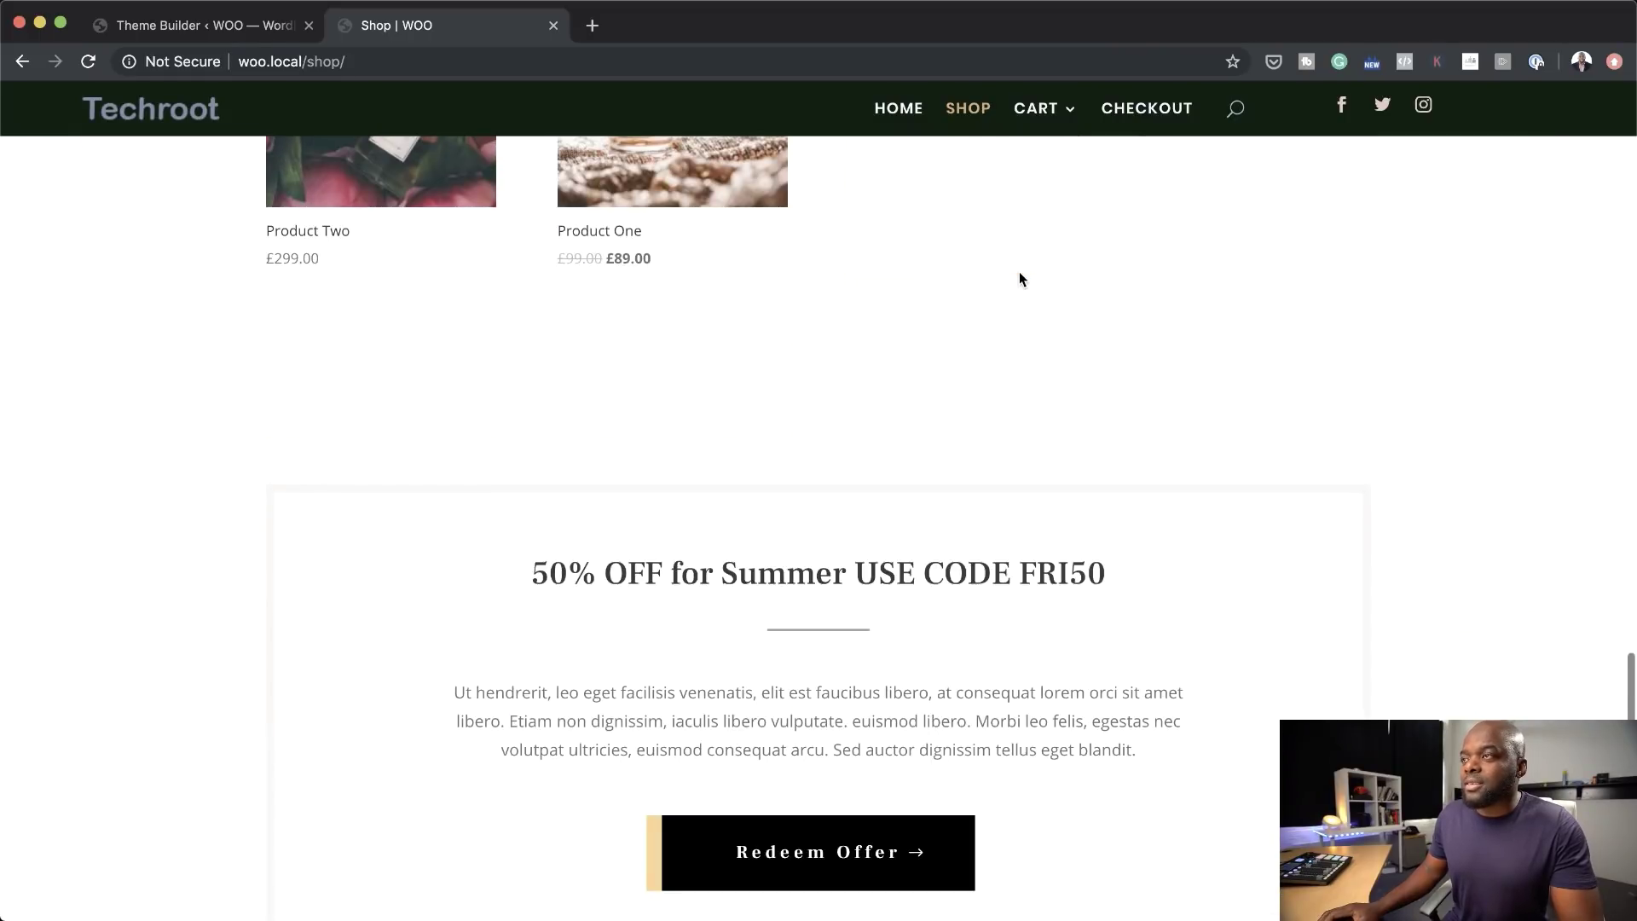
pyautogui.scroll(20, 1019, 272)
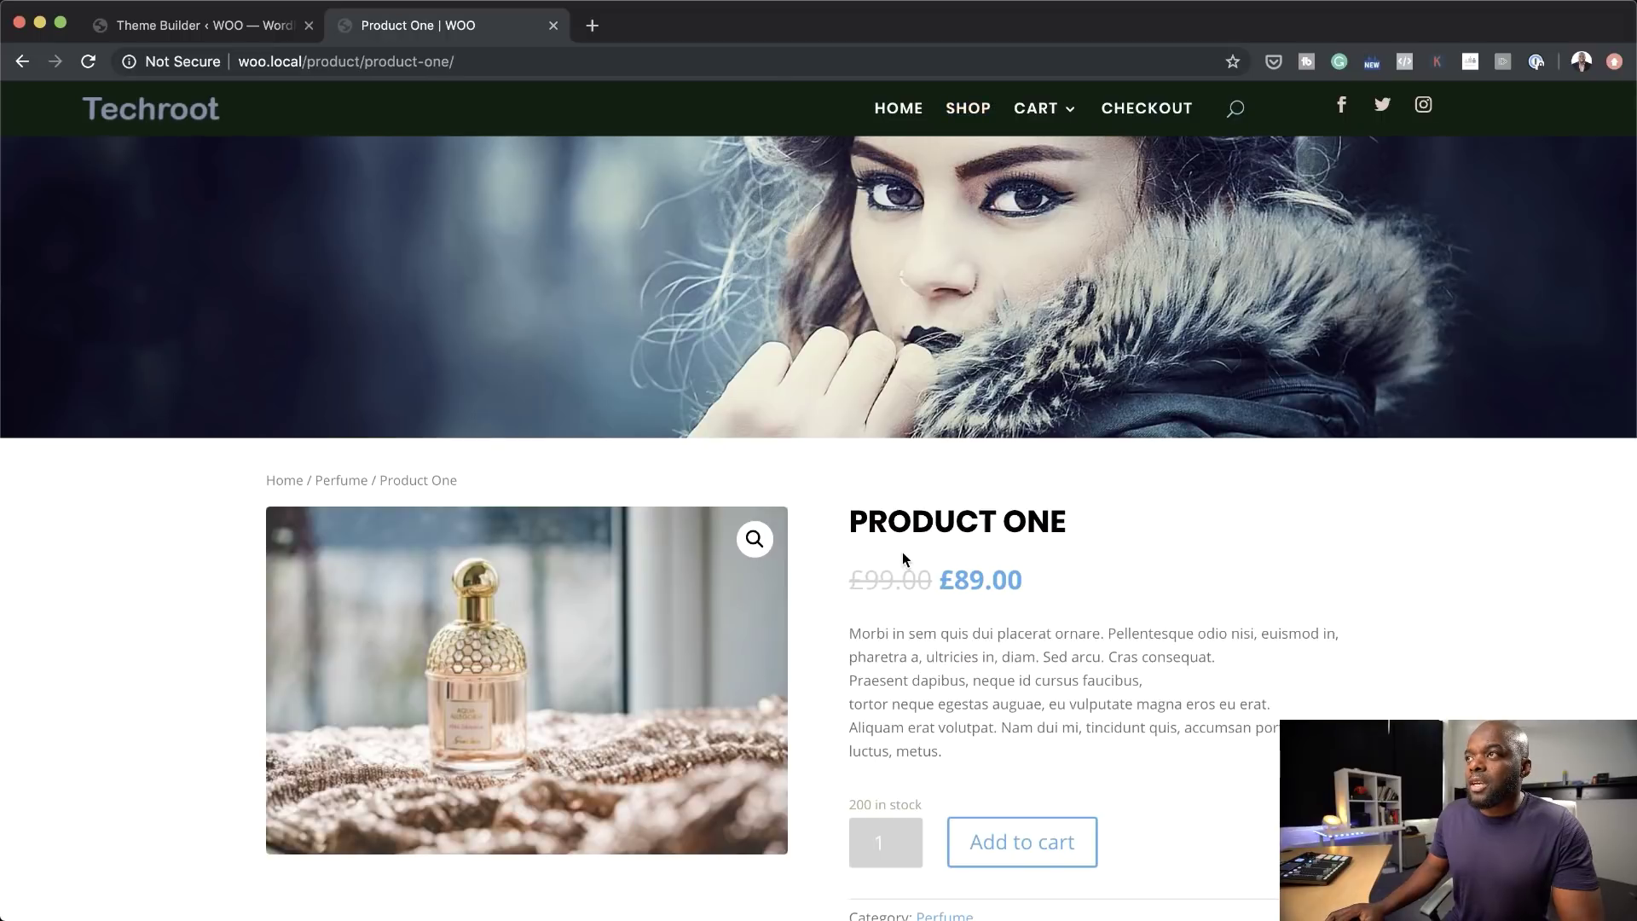
pyautogui.scroll(-2, 902, 552)
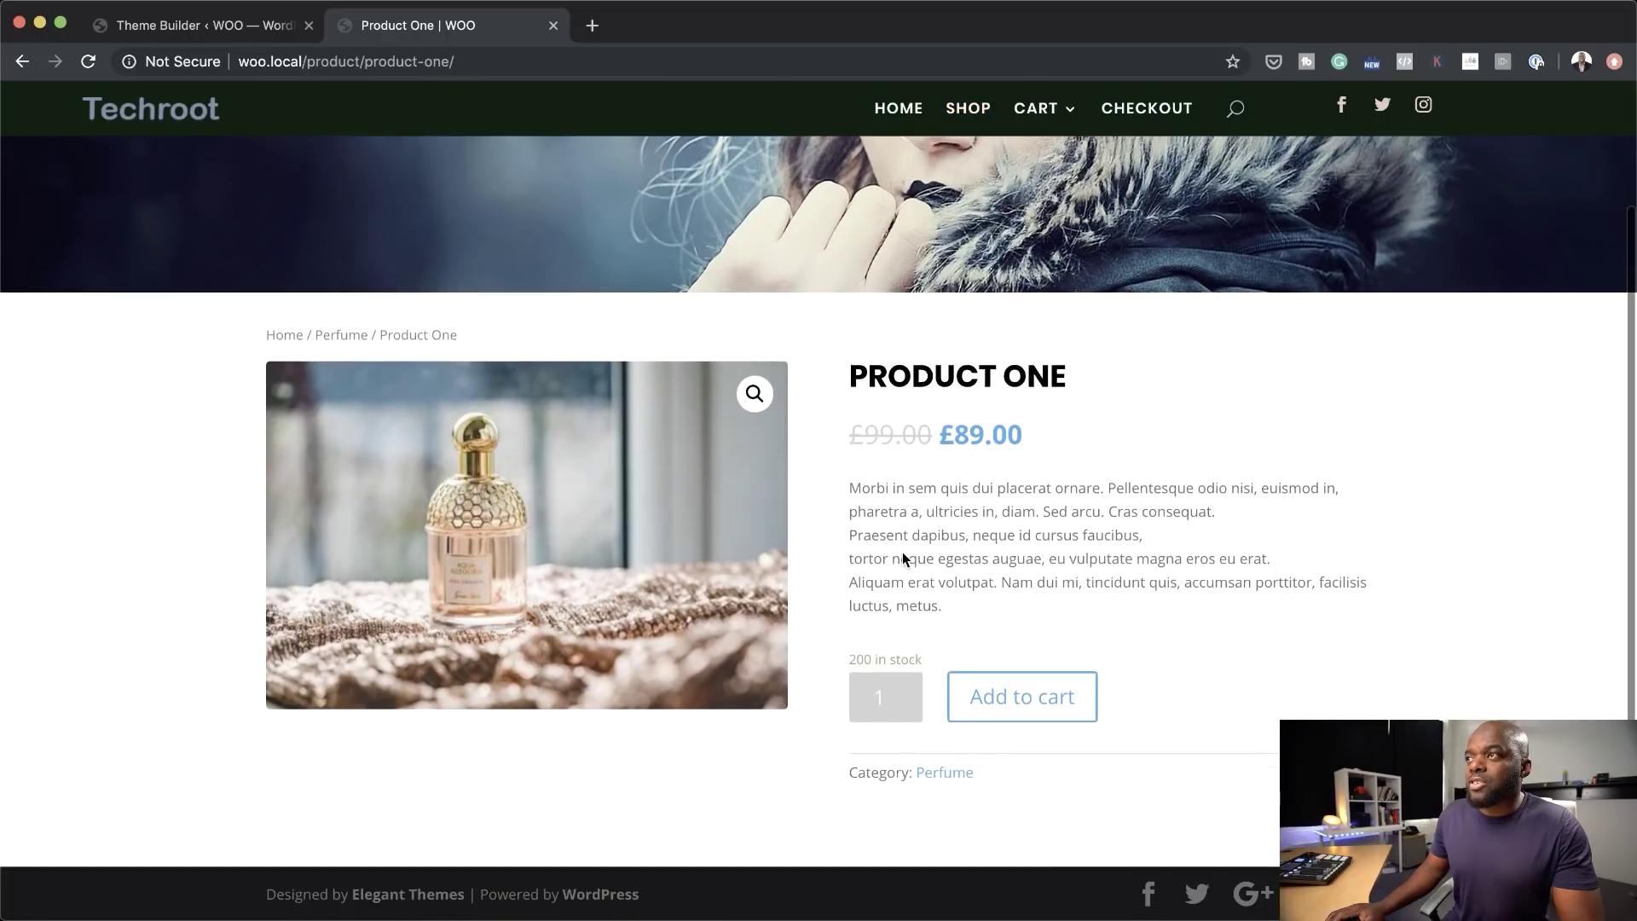
pyautogui.scroll(2, 903, 559)
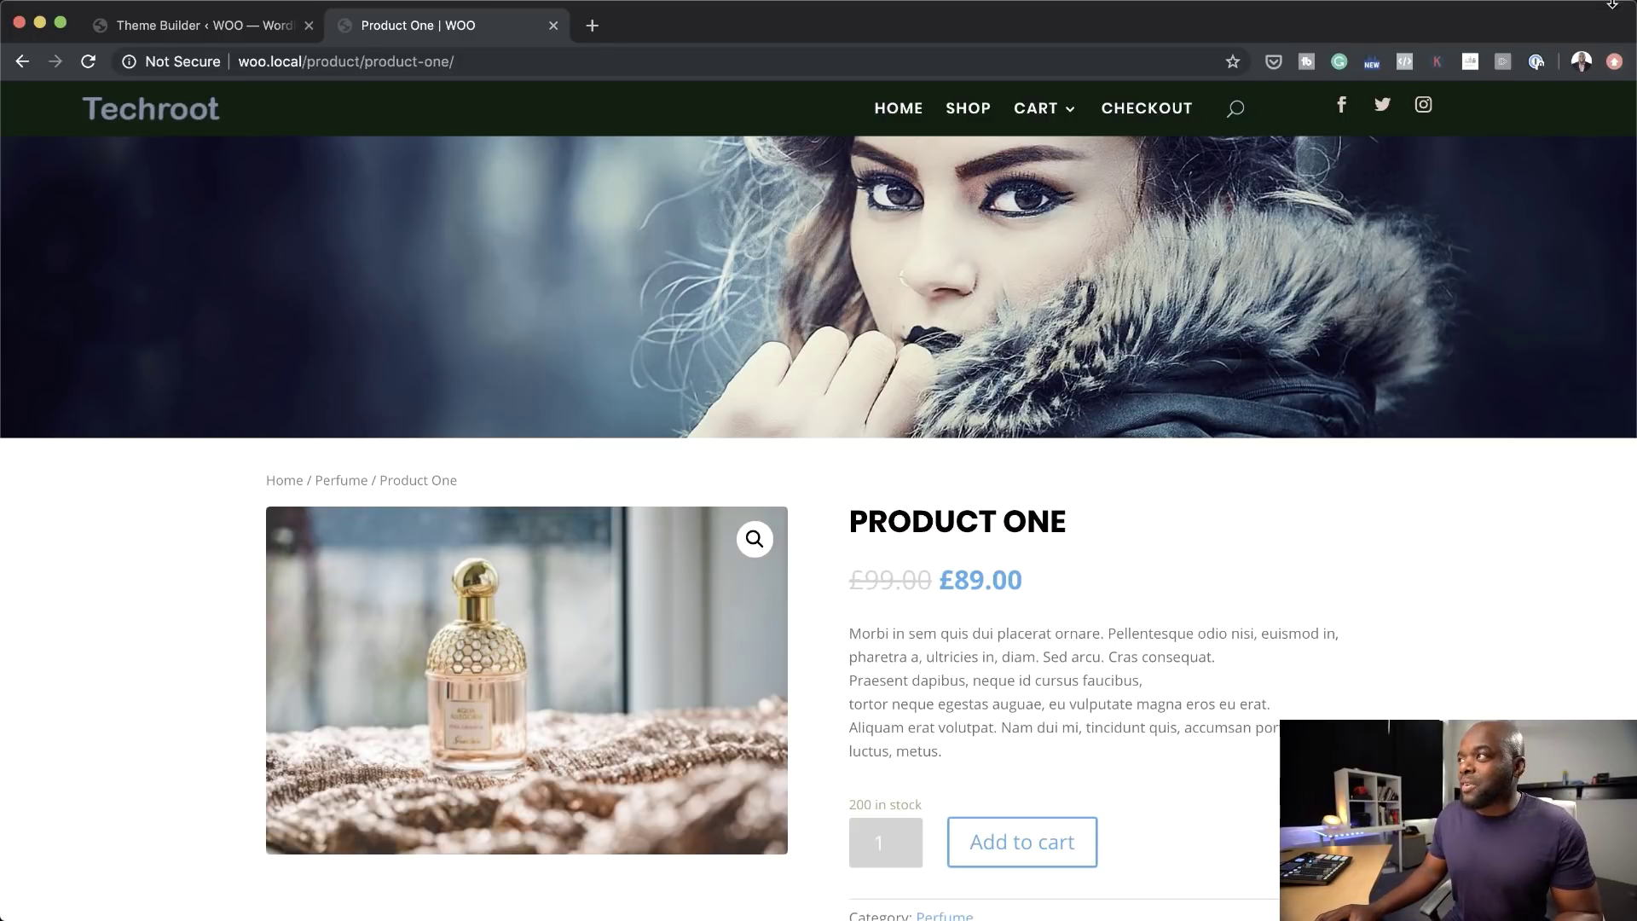
# Step: Narrow the browser window to phone width and scroll to check the mobile header
pyautogui.moveTo(1633, 2)
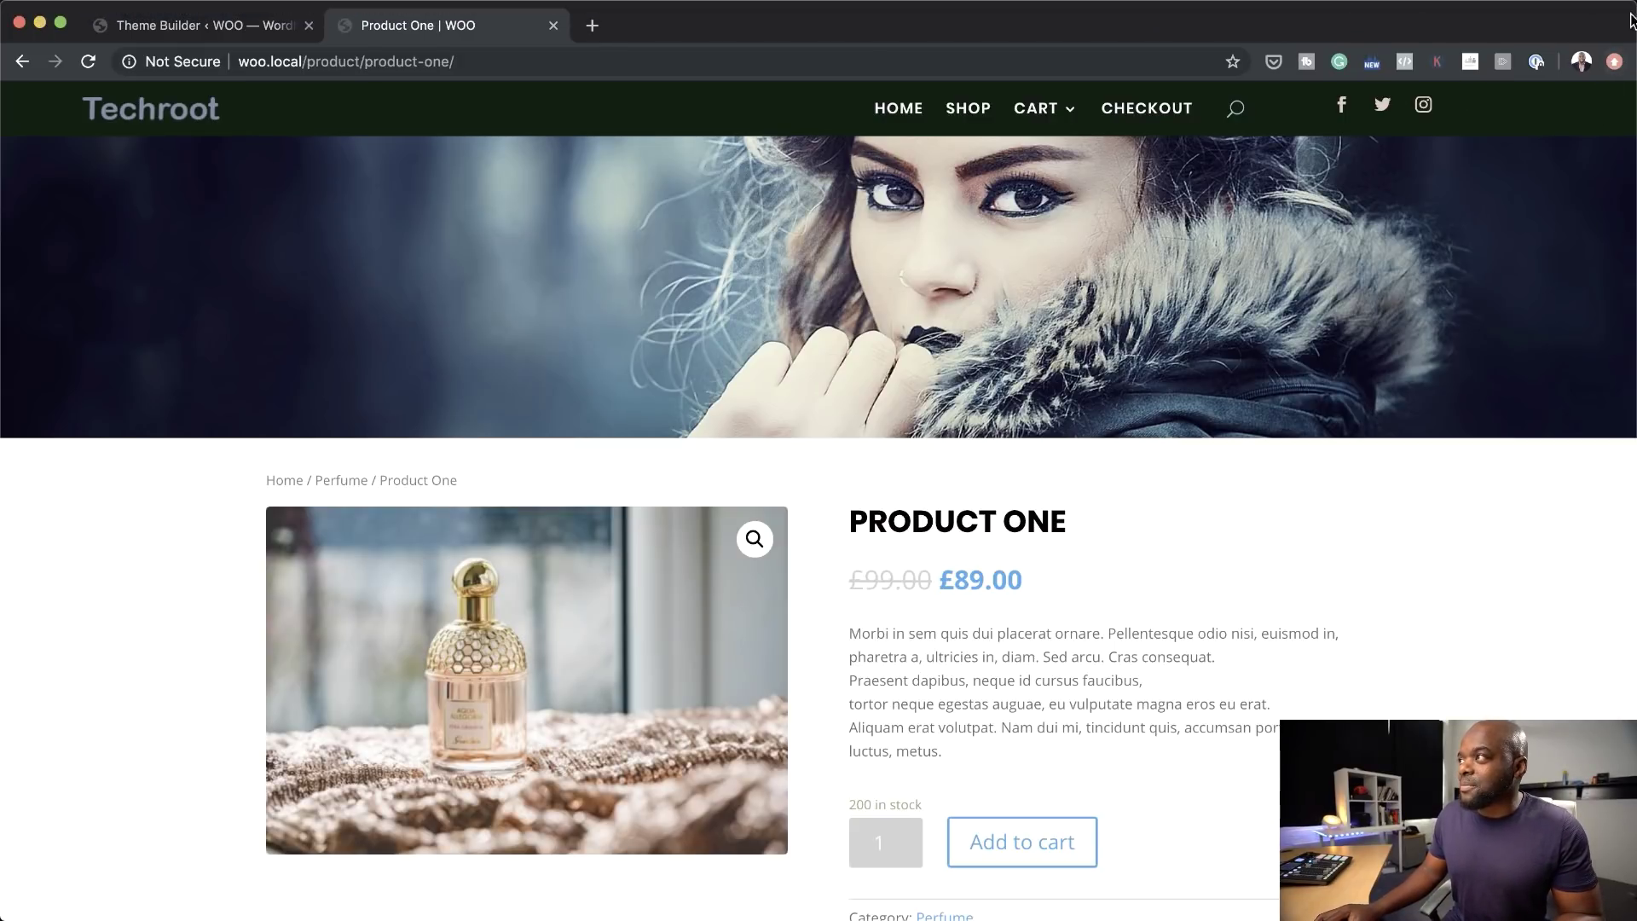
pyautogui.moveTo(1630, 10); pyautogui.dragTo(883, 15)
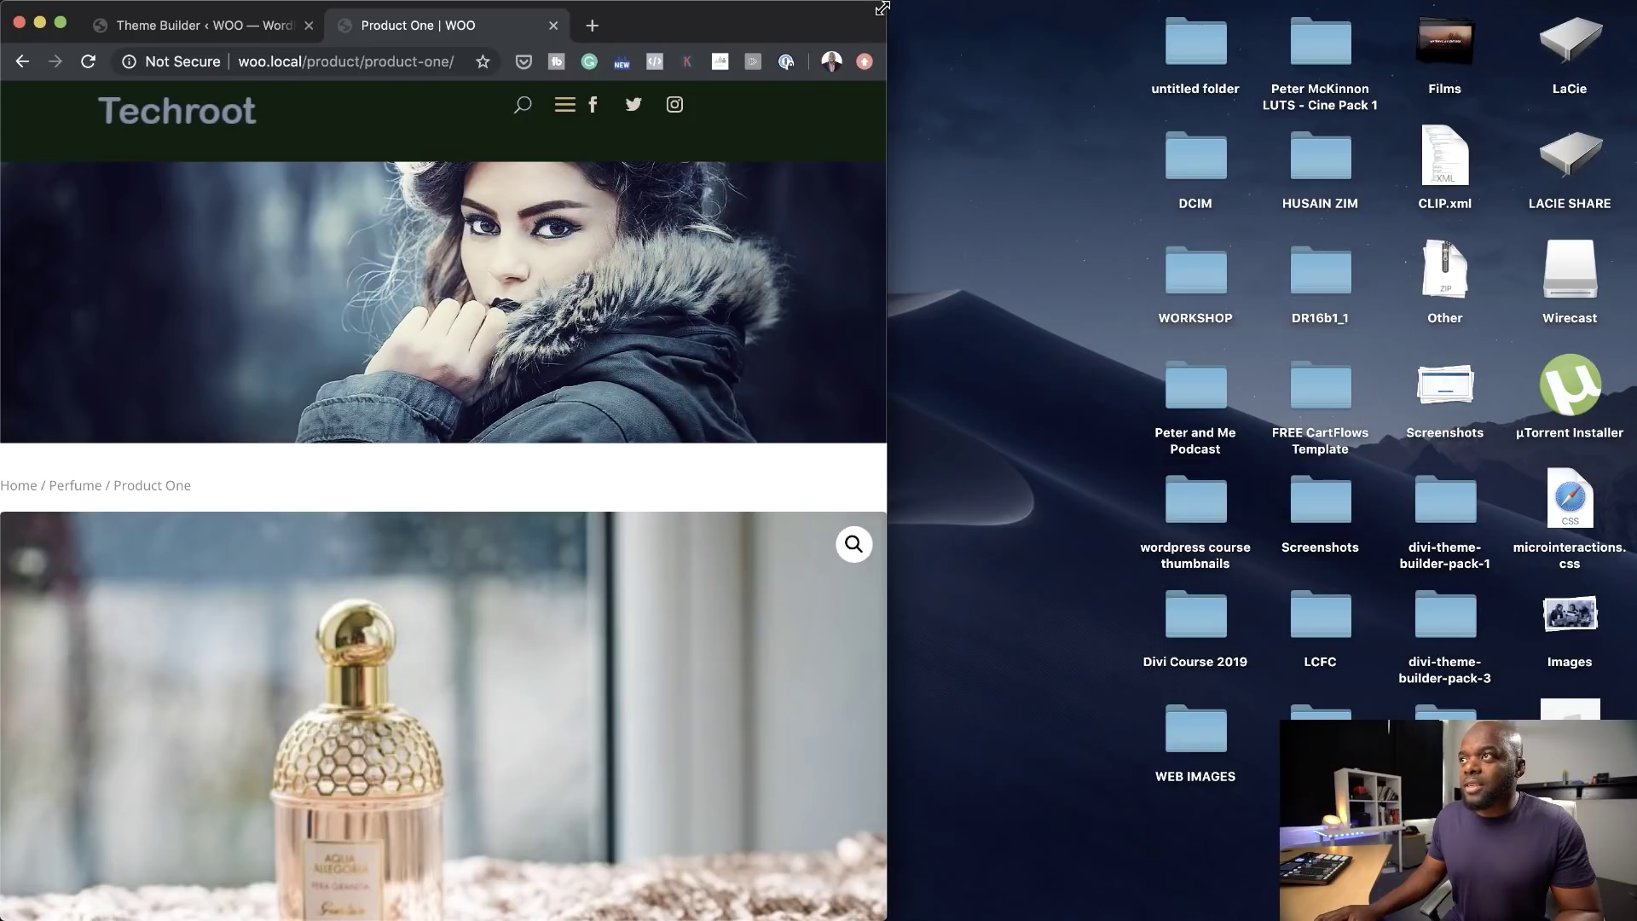
pyautogui.moveTo(882, 8); pyautogui.dragTo(492, 8)
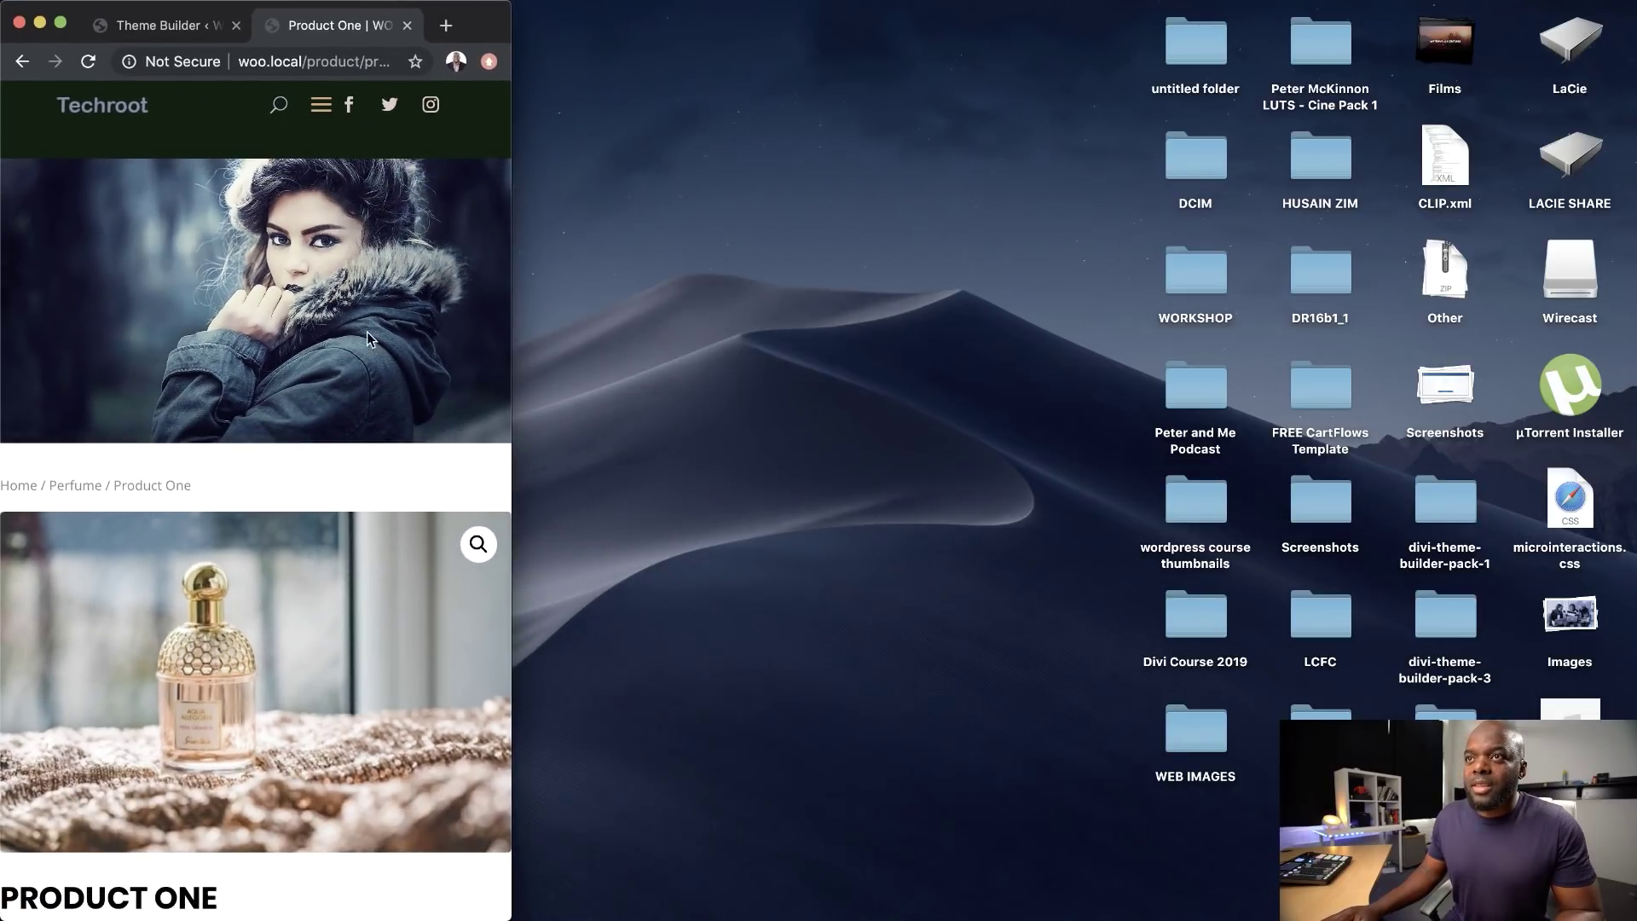
pyautogui.scroll(-4, 391, 398)
pyautogui.scroll(-3, 390, 400)
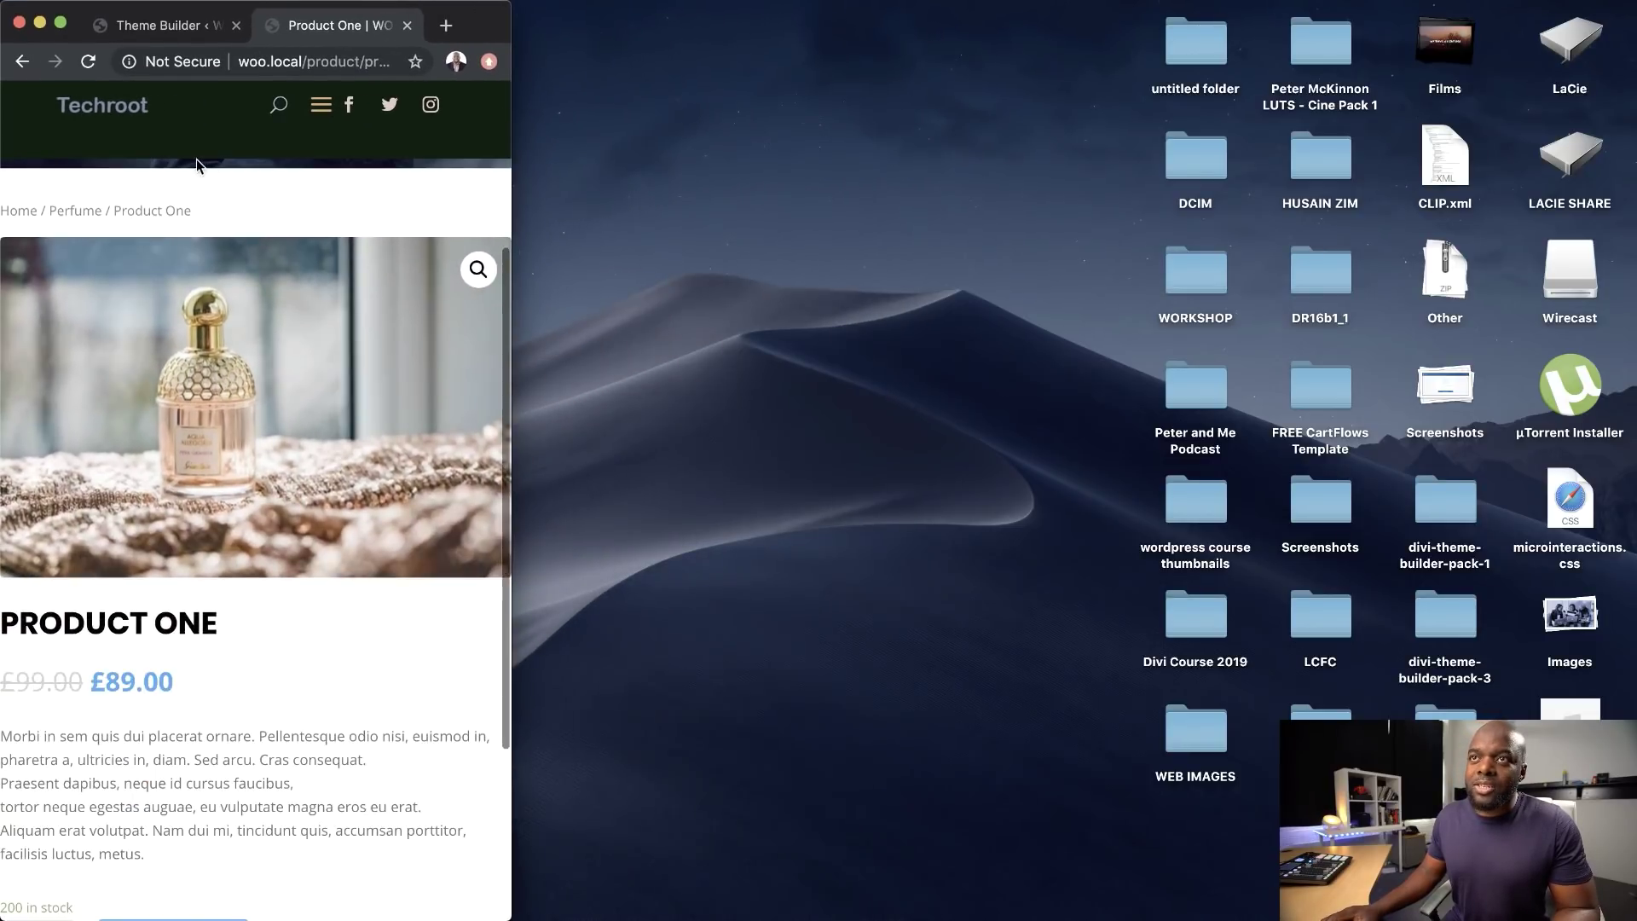
# Step: Go to the home page via the Techroot logo, open the search field, and restore full width
pyautogui.click(122, 112)
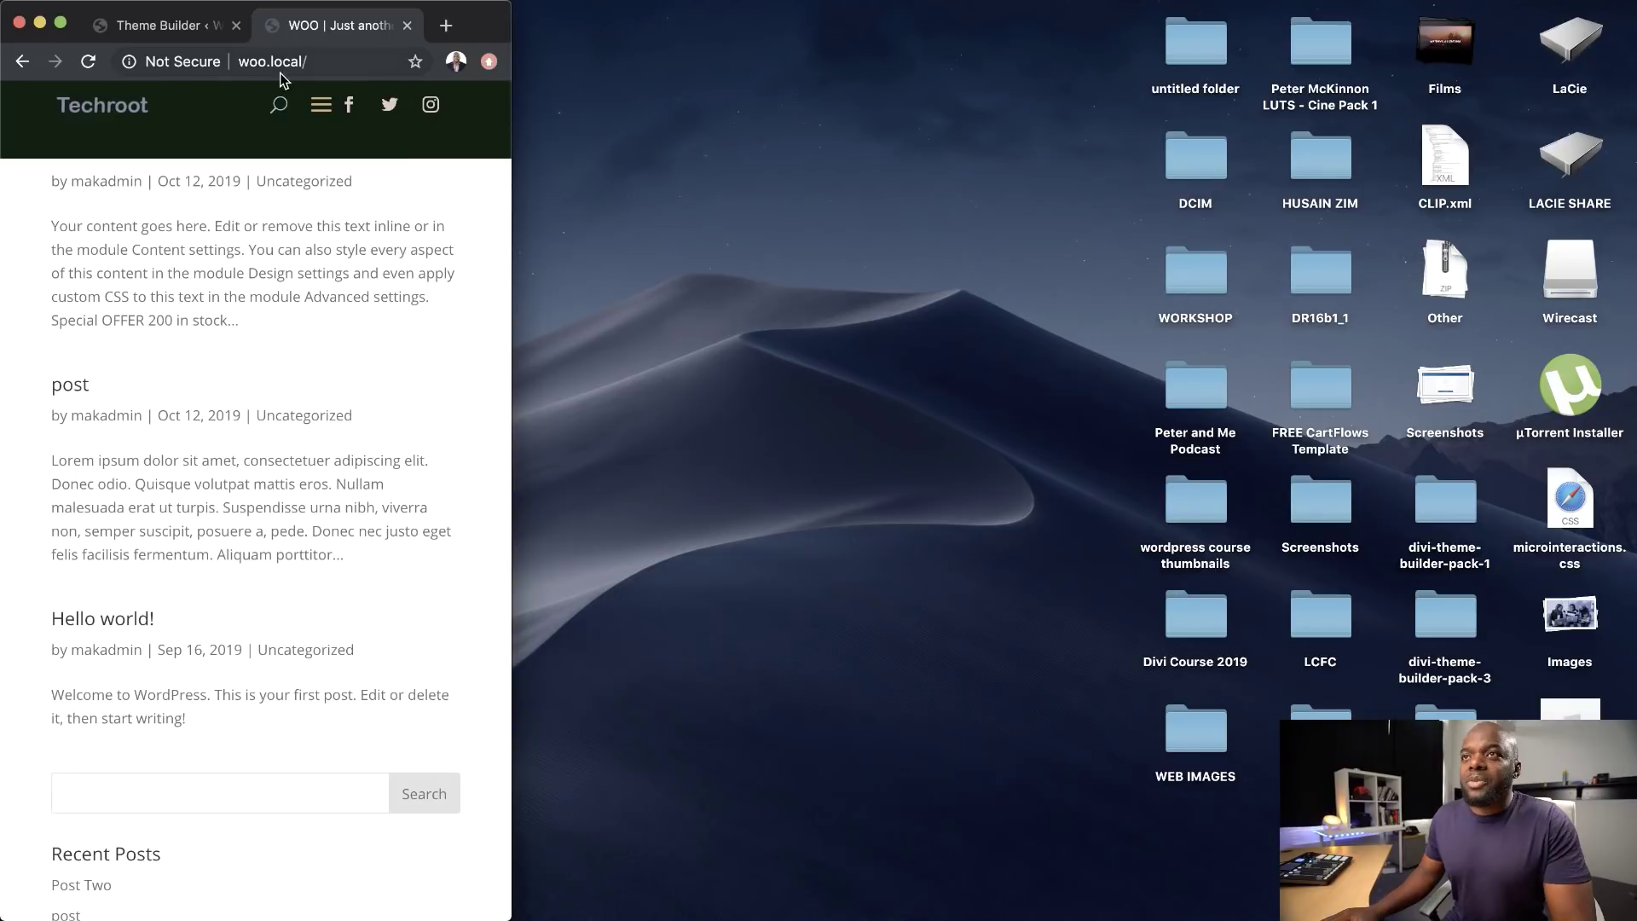
pyautogui.click(279, 105)
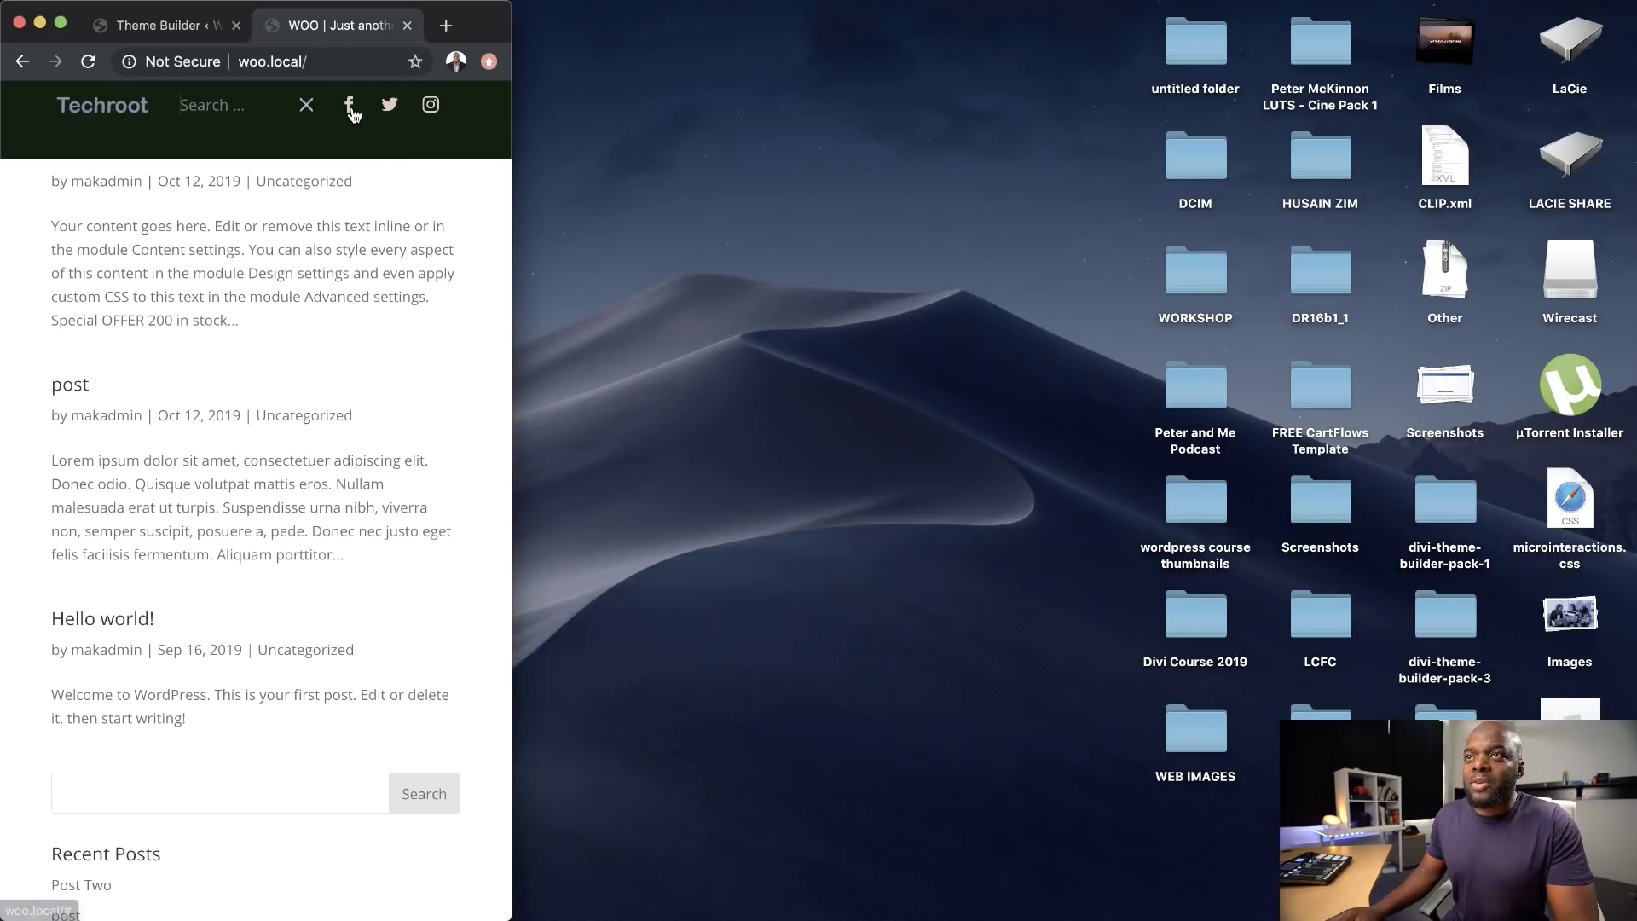
pyautogui.moveTo(514, 18); pyautogui.dragTo(1636, 18)
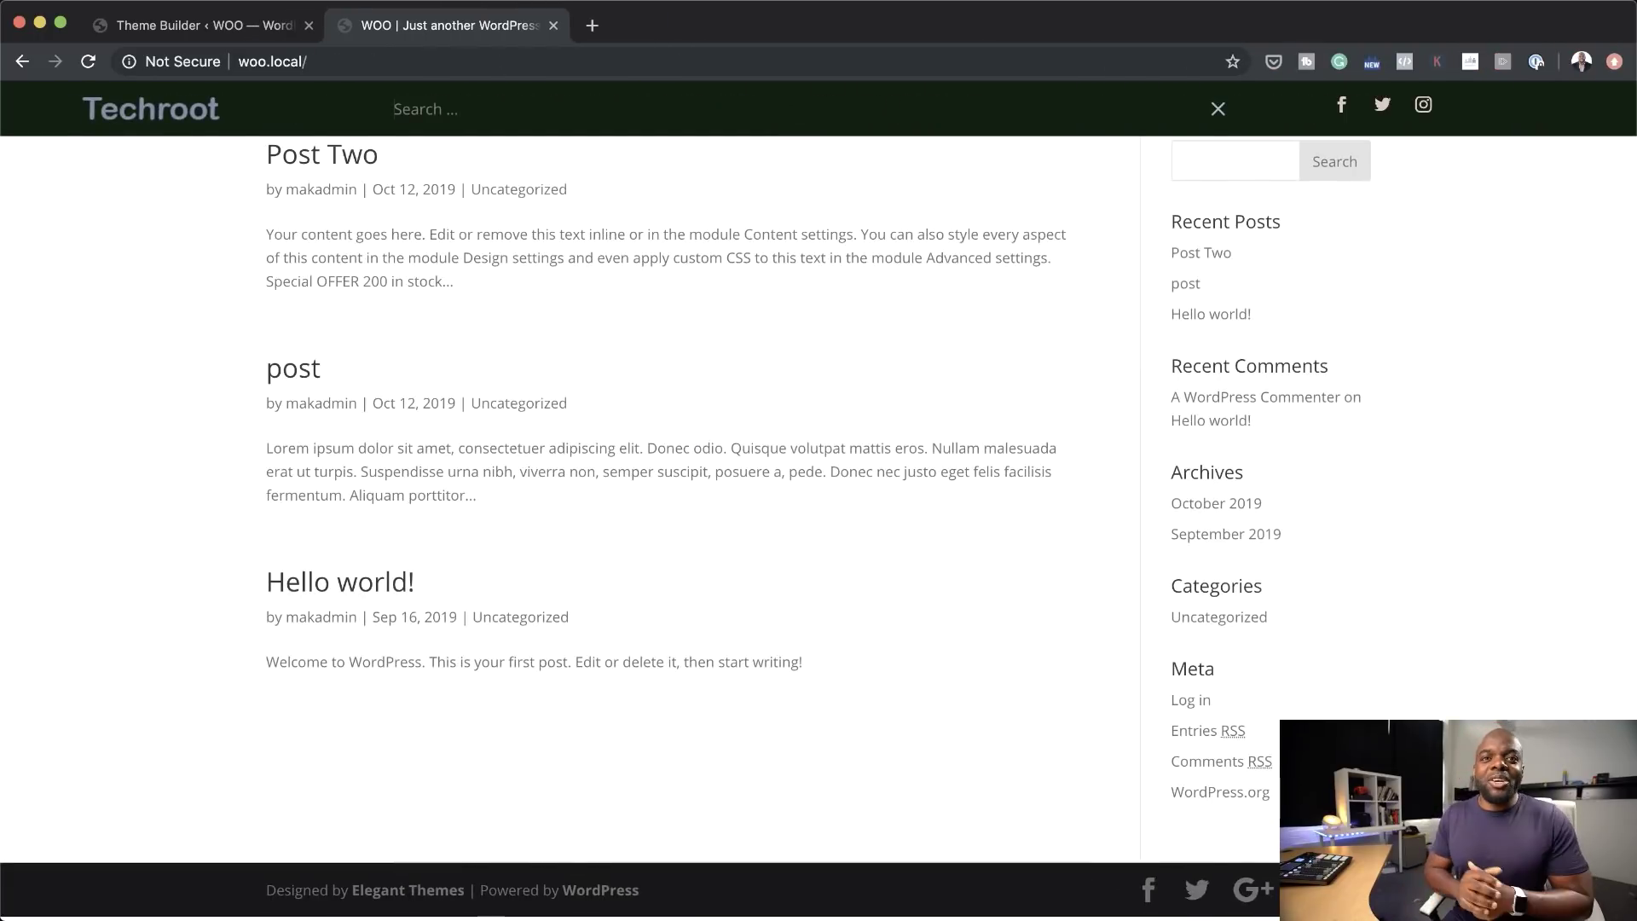